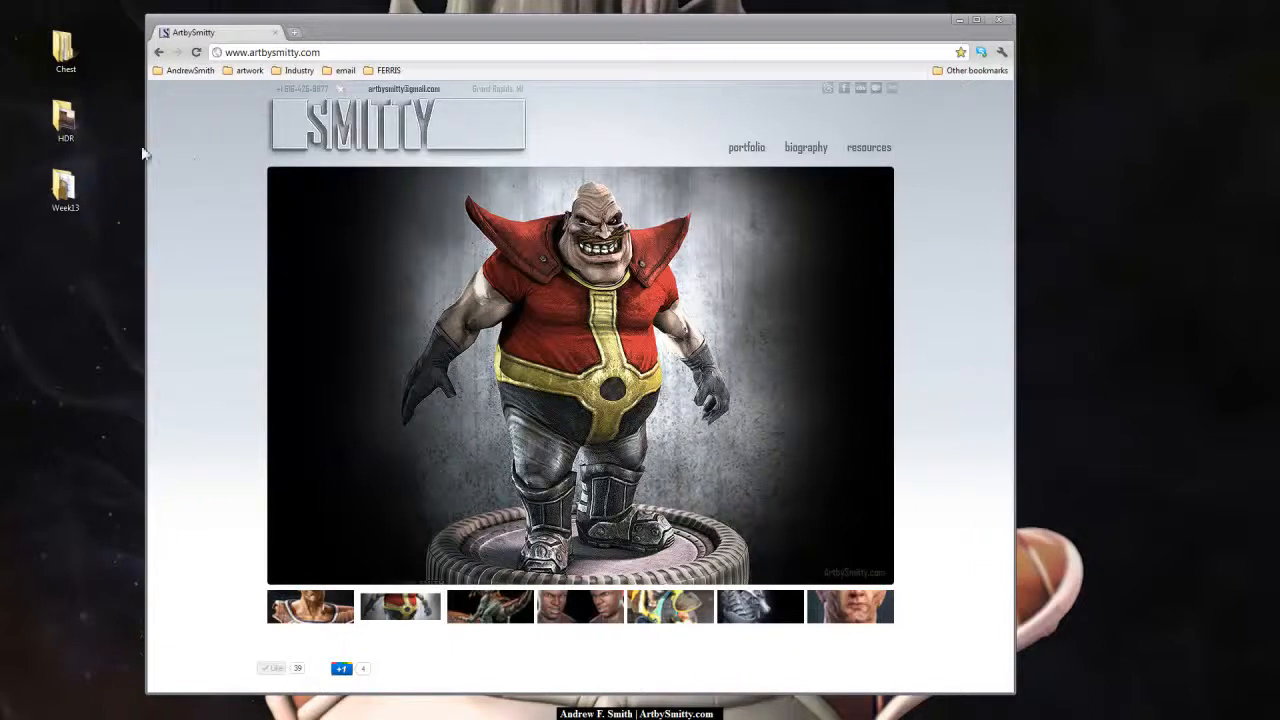
# Step: Open the HDR folder on the desktop and view the finished Final2 image
pyautogui.click(71, 106)
pyautogui.doubleClick(70, 112)
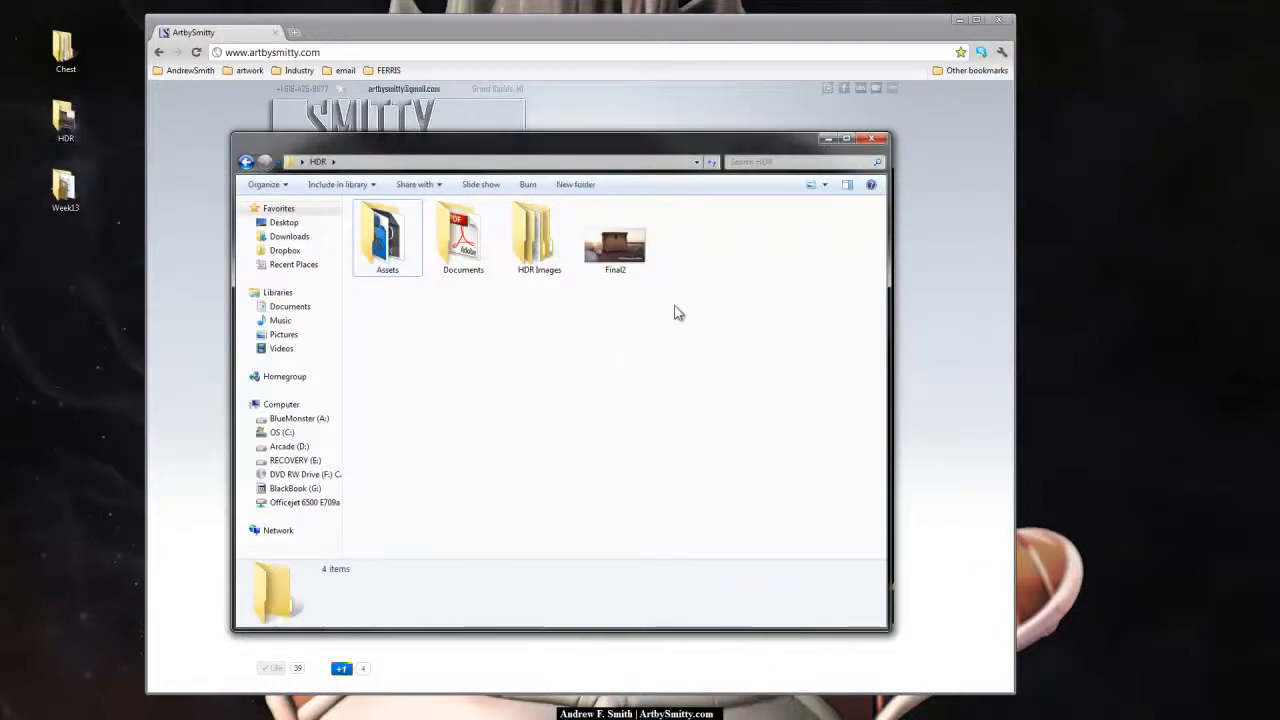
pyautogui.doubleClick(627, 249)
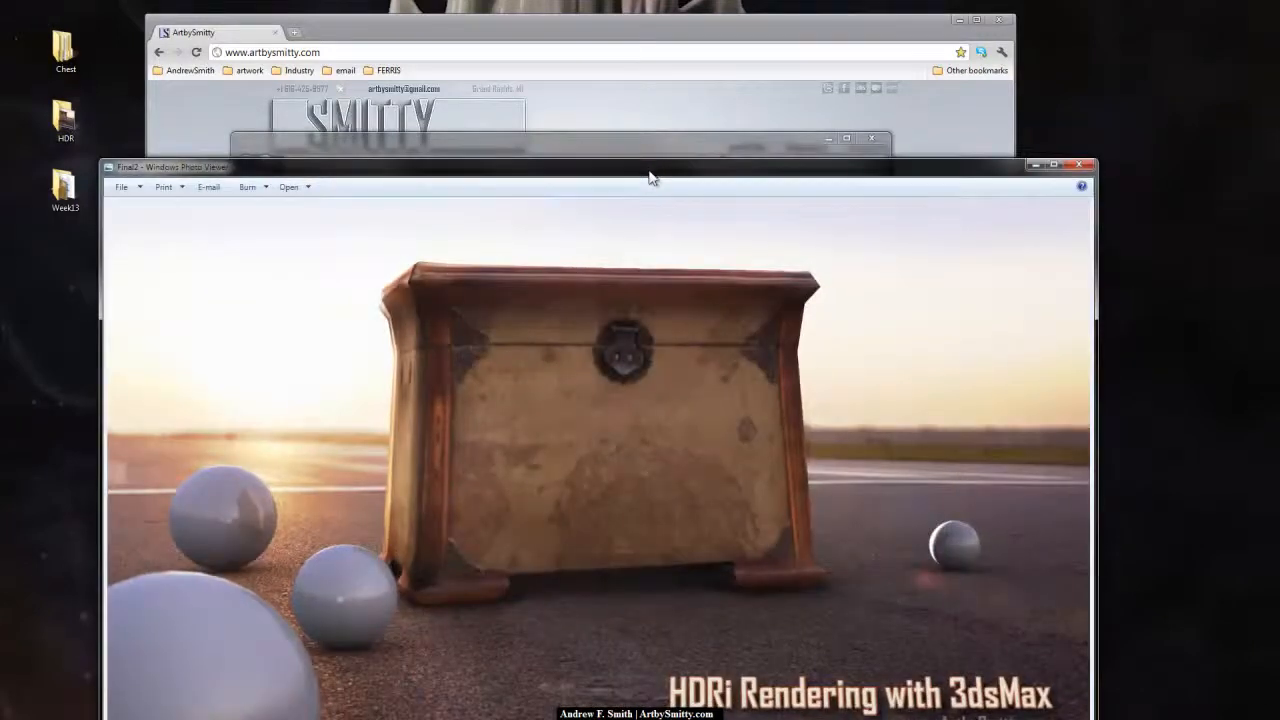
pyautogui.moveTo(651, 177); pyautogui.dragTo(657, 65)
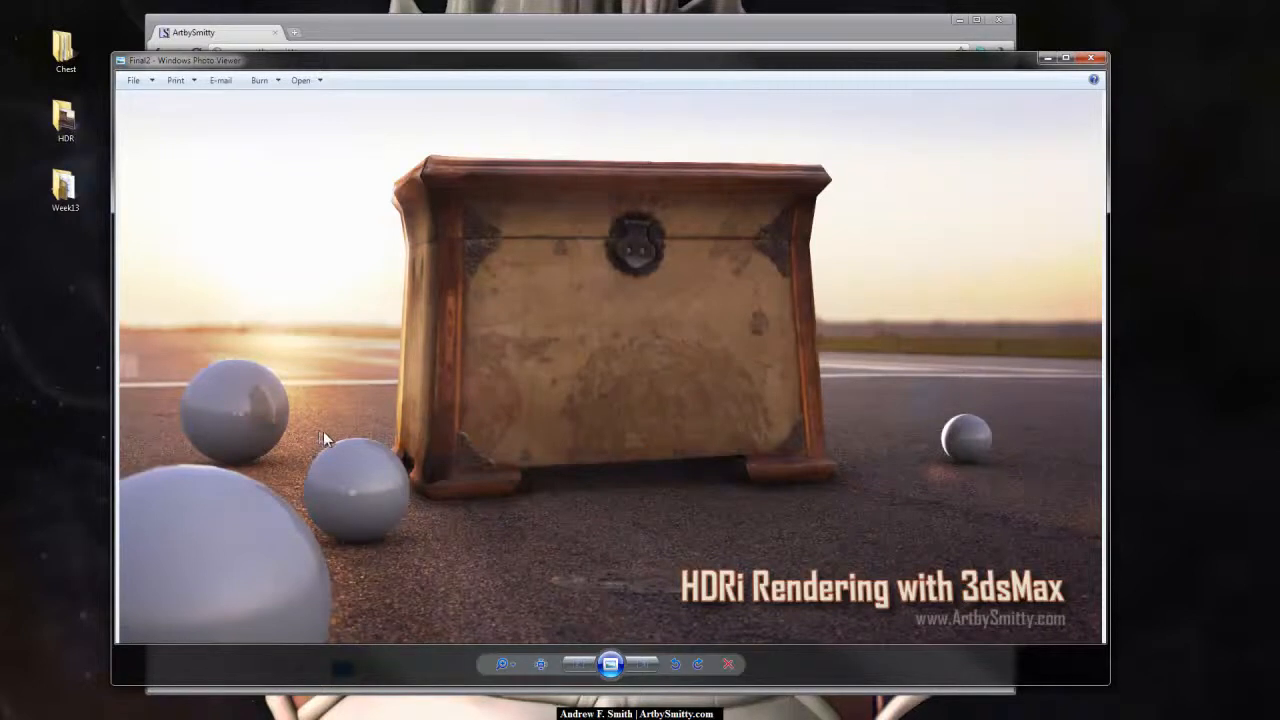
pyautogui.click(1090, 60)
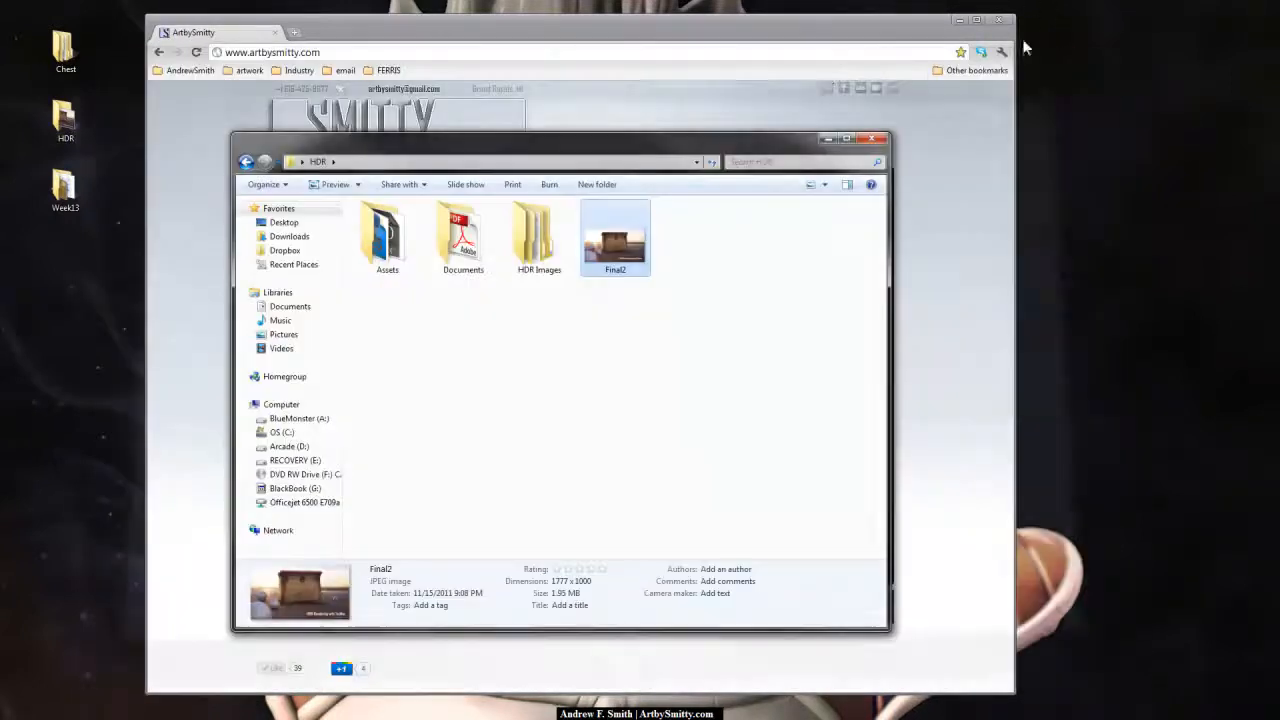
# Step: Switch to 3ds Max and inspect the ground plane's parameters in the maximized Perspective view
pyautogui.click(959, 20)
pyautogui.click(348, 482)
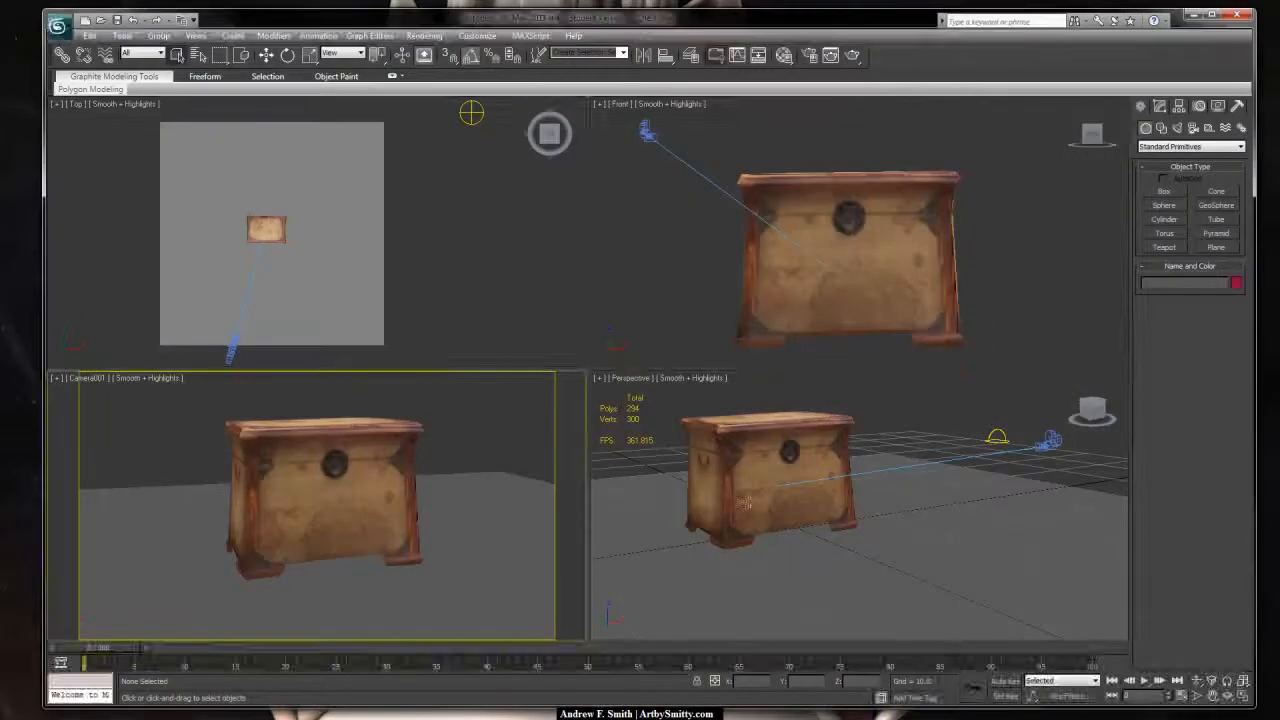
pyautogui.click(838, 399)
pyautogui.hotkey('alt', 'w')
pyautogui.keyDown('alt'); pyautogui.moveTo(808, 328); pyautogui.dragTo(783, 339, button='middle'); pyautogui.keyUp('alt')
pyautogui.scroll(-5, 682, 343)
pyautogui.moveTo(655, 335)
pyautogui.keyDown('alt'); pyautogui.mouseDown(button='middle')
pyautogui.moveTo(680, 343)
pyautogui.moveTo(656, 330)
pyautogui.mouseUp(button='middle'); pyautogui.keyUp('alt')
pyautogui.click(656, 330)
pyautogui.click(1160, 106)
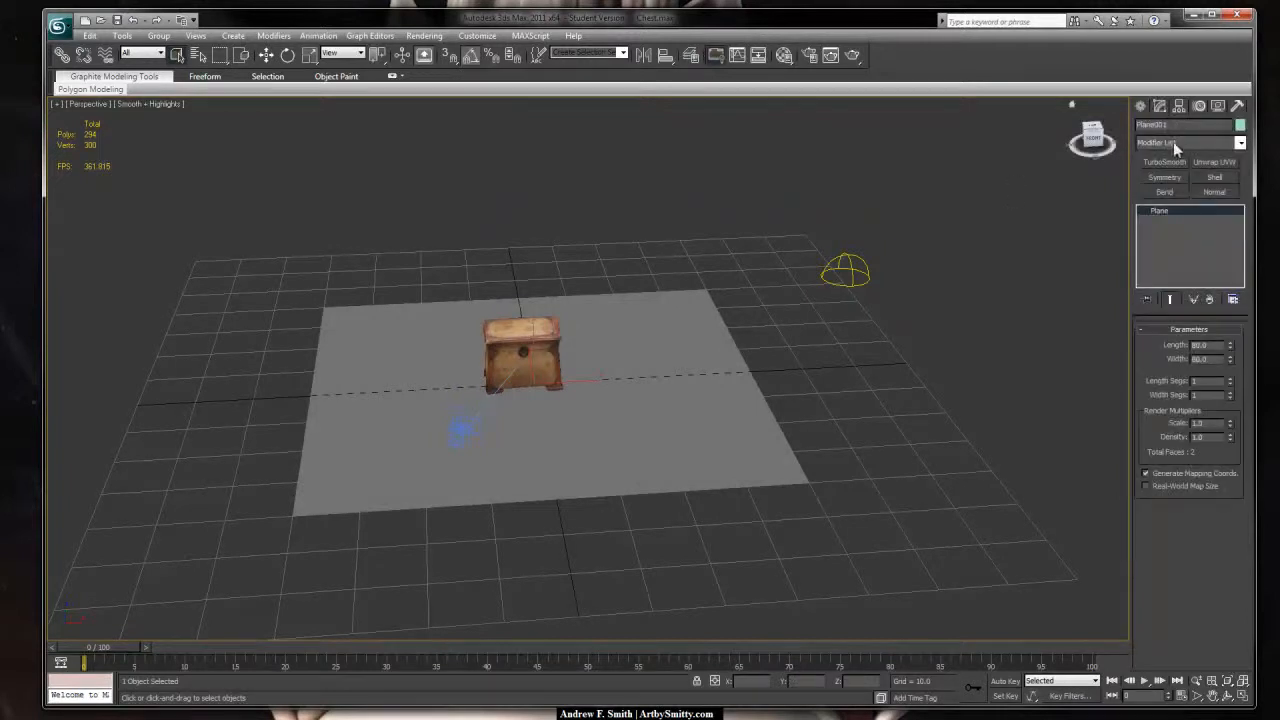
pyautogui.keyDown('alt'); pyautogui.moveTo(771, 317); pyautogui.dragTo(690, 385, button='middle'); pyautogui.keyUp('alt')
# Step: Inspect the skylight's parameters and the Standard light types available for creation
pyautogui.click(868, 300)
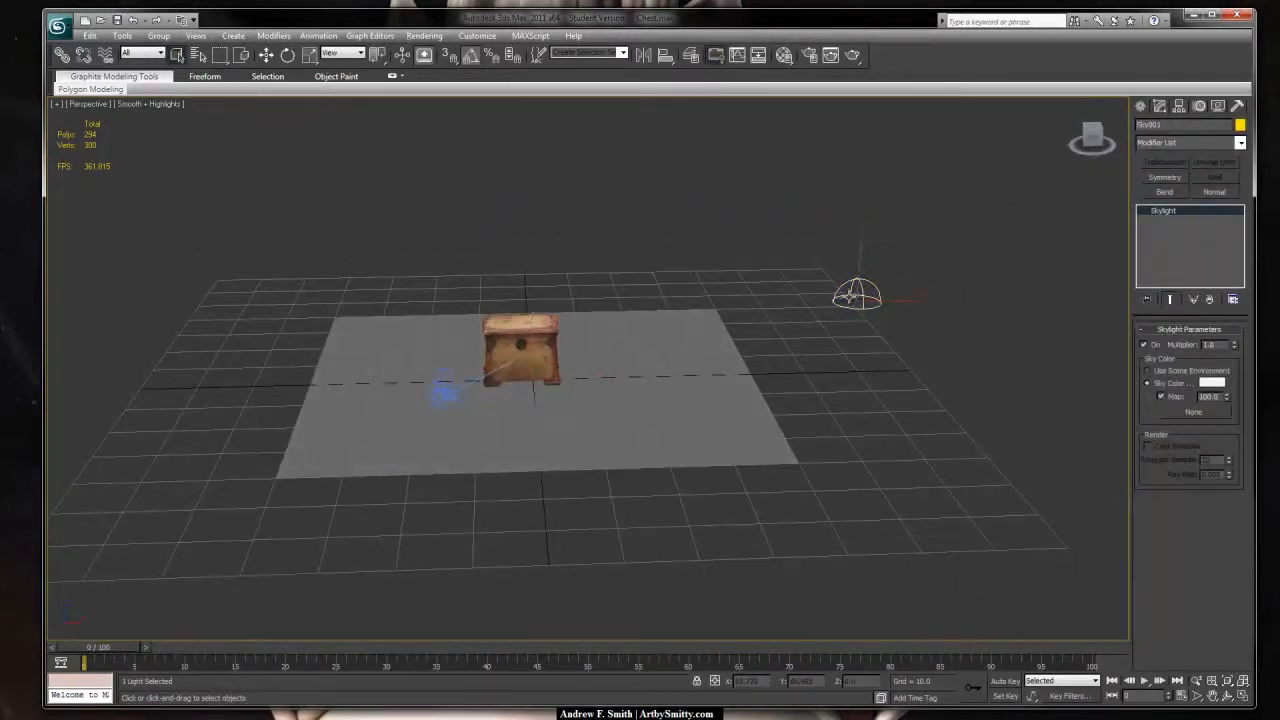
pyautogui.keyDown('alt'); pyautogui.moveTo(815, 314); pyautogui.dragTo(838, 314, button='middle'); pyautogui.keyUp('alt')
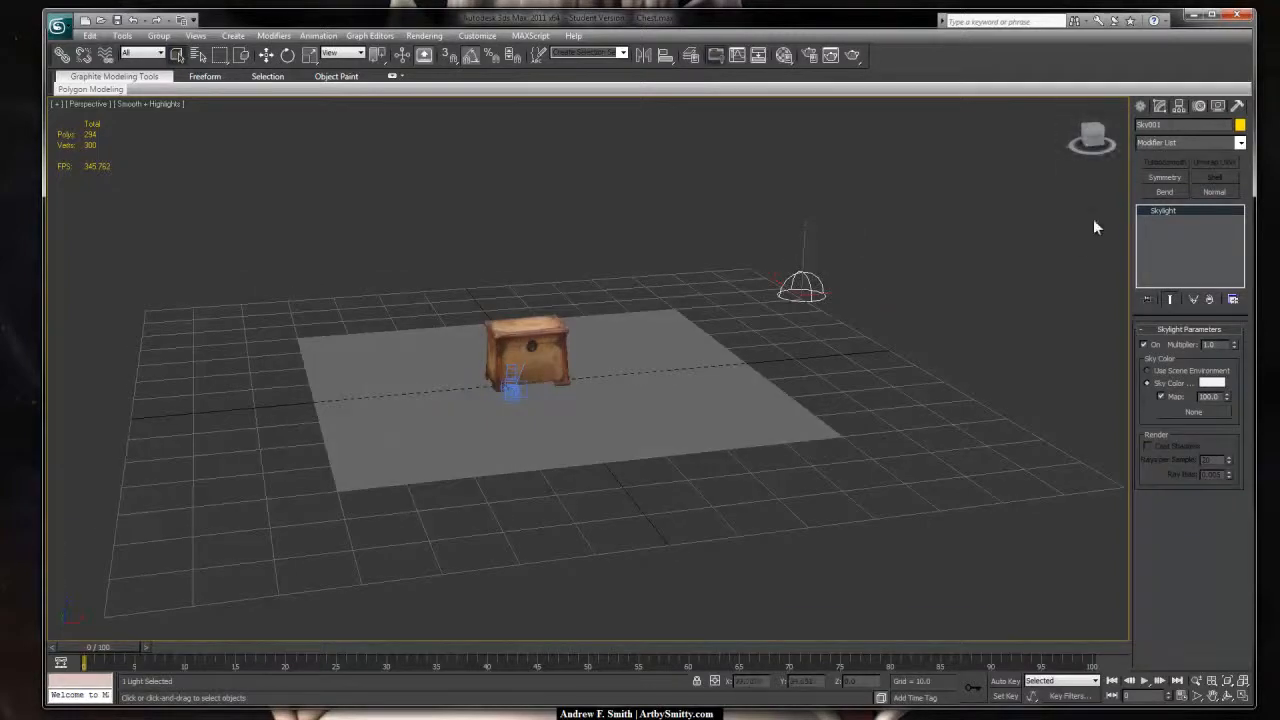
pyautogui.click(1141, 106)
pyautogui.click(1177, 128)
pyautogui.click(1180, 146)
pyautogui.click(1168, 167)
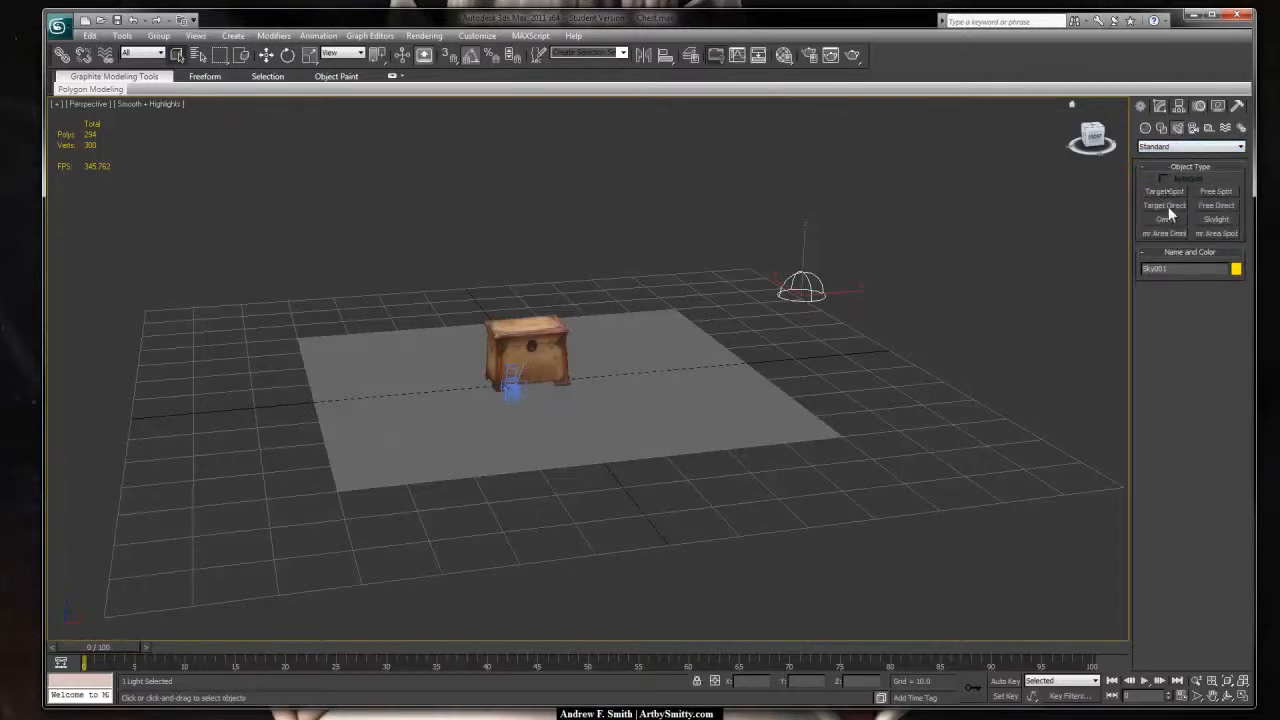
# Step: Frame the chest in the Perspective view and turn on edged faces
pyautogui.keyDown('alt'); pyautogui.moveTo(551, 320); pyautogui.dragTo(786, 323, button='middle'); pyautogui.keyUp('alt')
pyautogui.click(546, 338)
pyautogui.press('z')
pyautogui.press('F4')
pyautogui.scroll(-5, 731, 340)
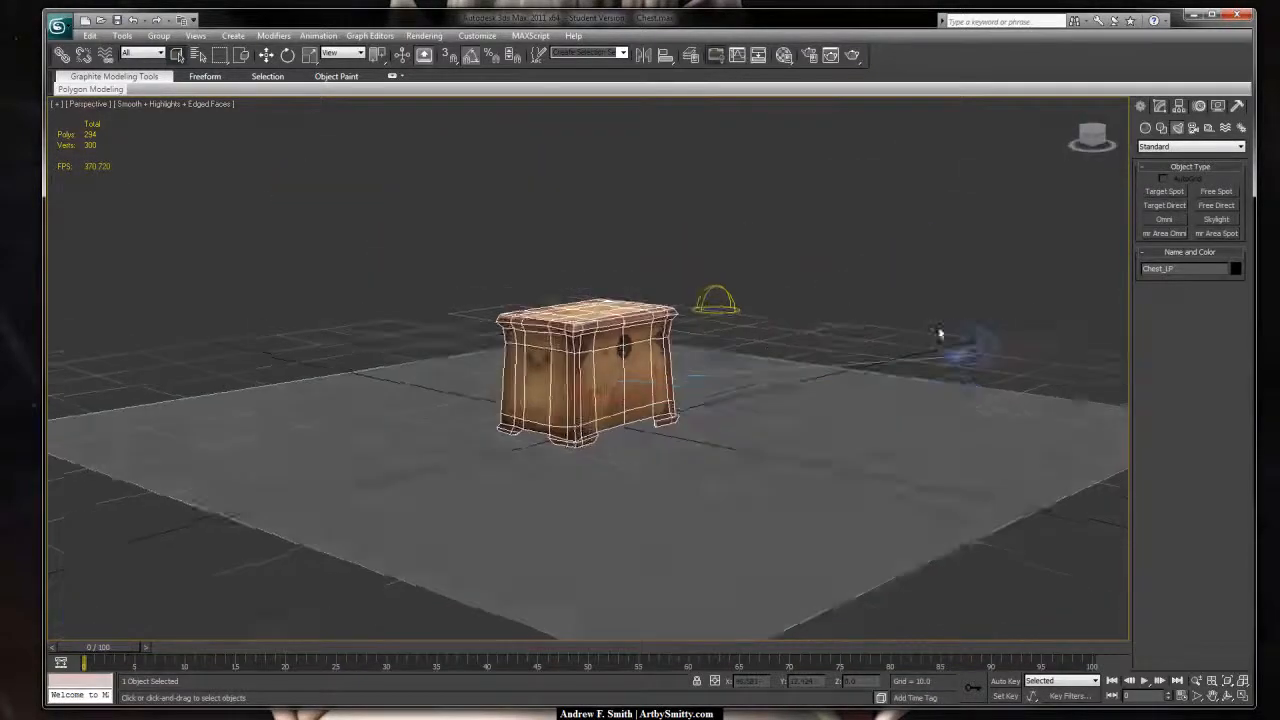
# Step: Review the scene from several angles, clear the selection and restore the four-viewport layout
pyautogui.keyDown('alt'); pyautogui.moveTo(931, 342); pyautogui.dragTo(1000, 217, button='middle'); pyautogui.keyUp('alt')
pyautogui.click(1098, 252)
pyautogui.keyDown('alt'); pyautogui.moveTo(1106, 277); pyautogui.dragTo(677, 223, button='middle'); pyautogui.keyUp('alt')
pyautogui.click(612, 260)
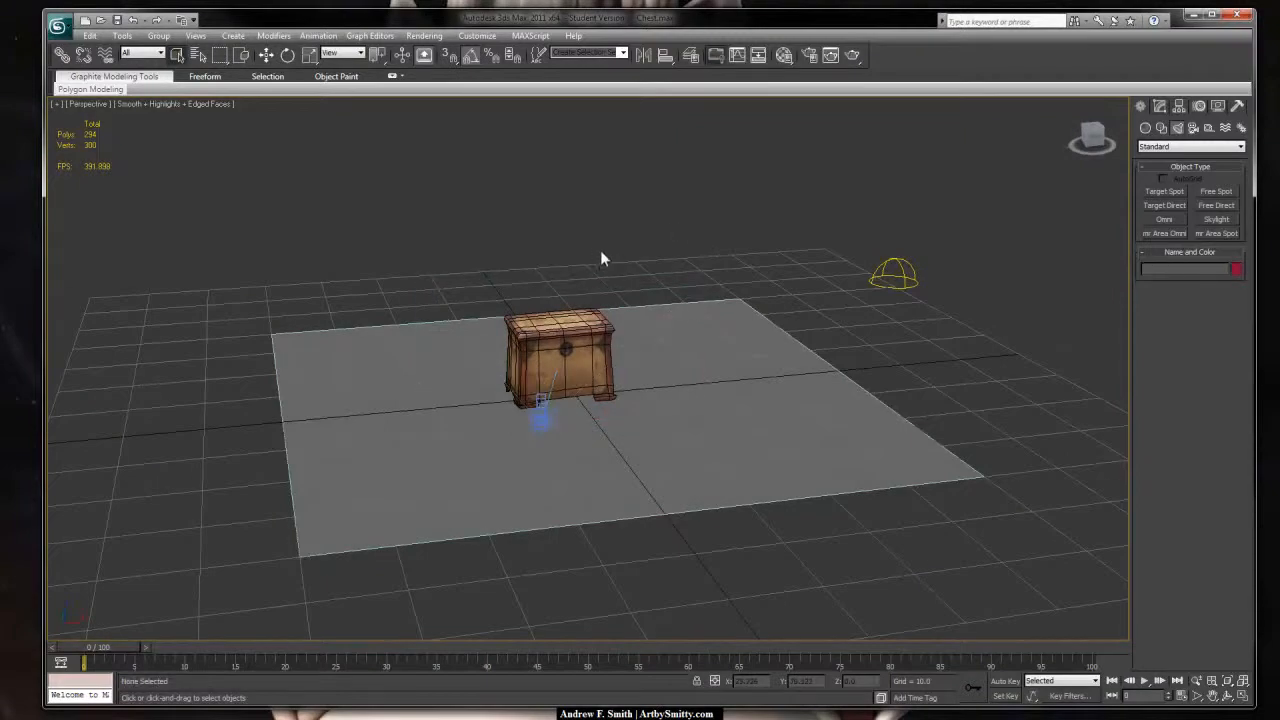
pyautogui.hotkey('alt', 'w')
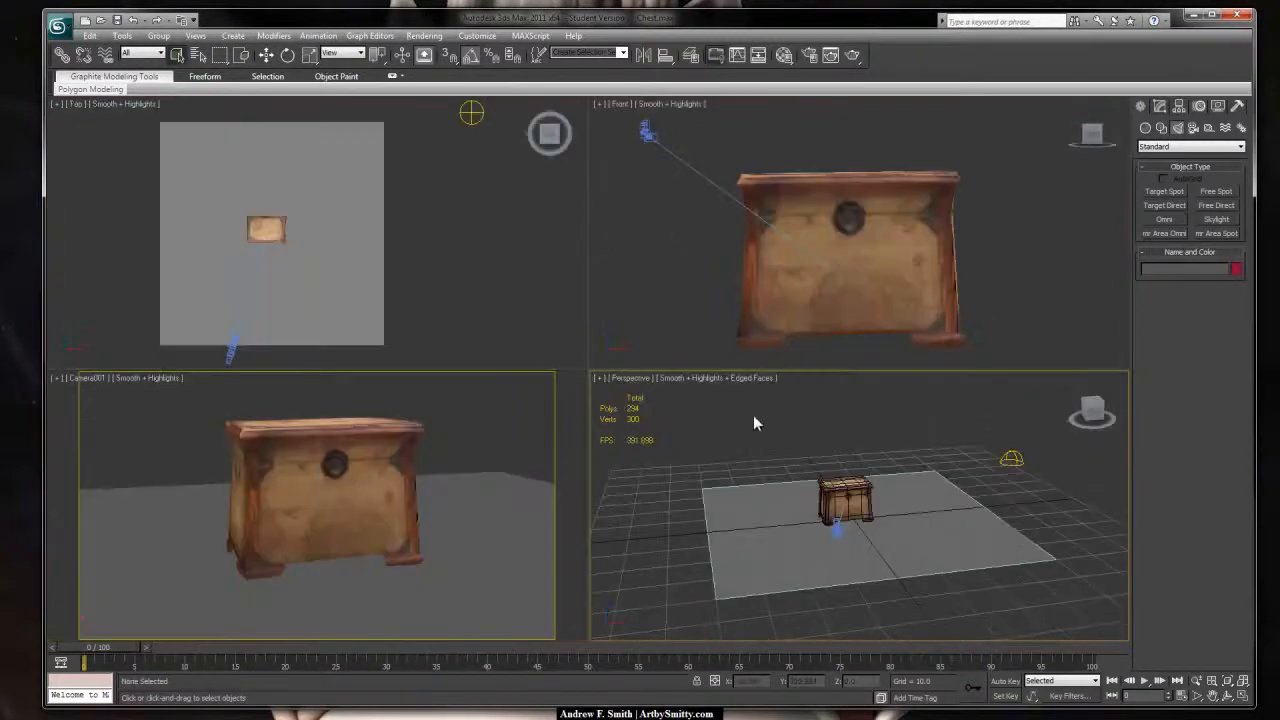
# Step: Render the Camera001 view of the chest
pyautogui.keyDown('alt'); pyautogui.moveTo(767, 463); pyautogui.dragTo(828, 452, button='middle'); pyautogui.keyUp('alt')
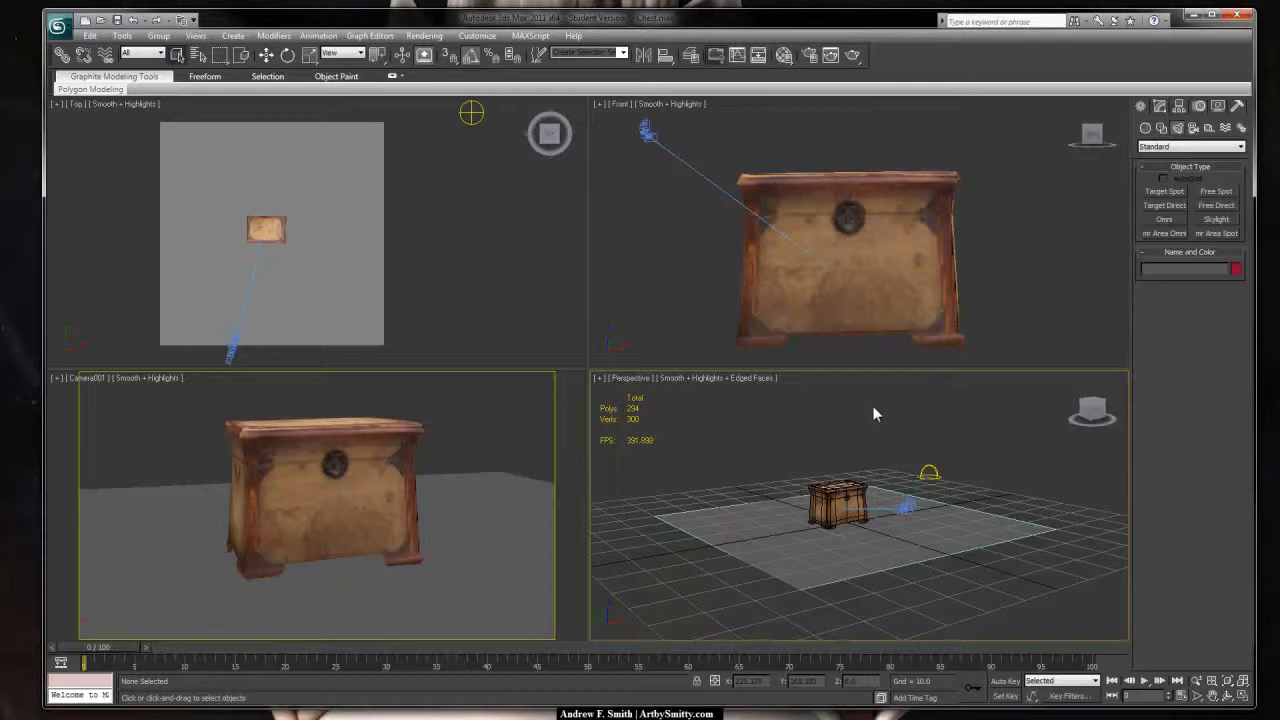
pyautogui.keyDown('alt'); pyautogui.moveTo(914, 425); pyautogui.dragTo(926, 440, button='middle'); pyautogui.keyUp('alt')
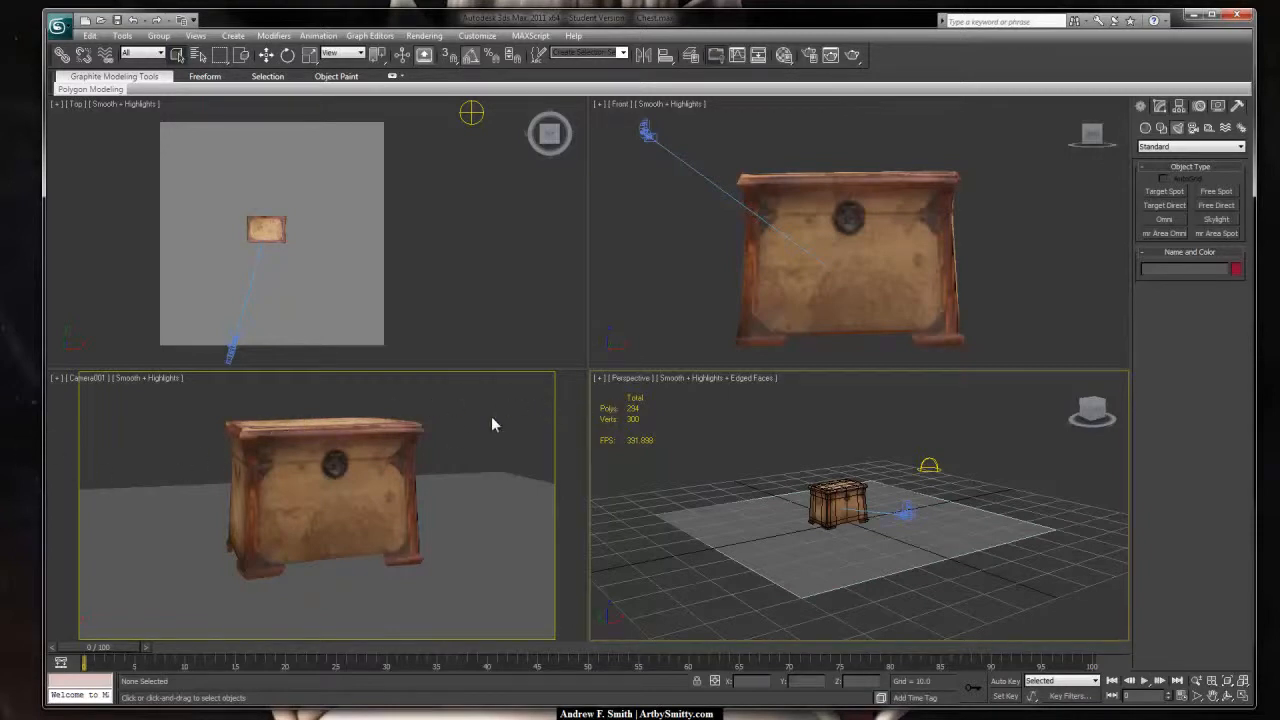
pyautogui.click(464, 416)
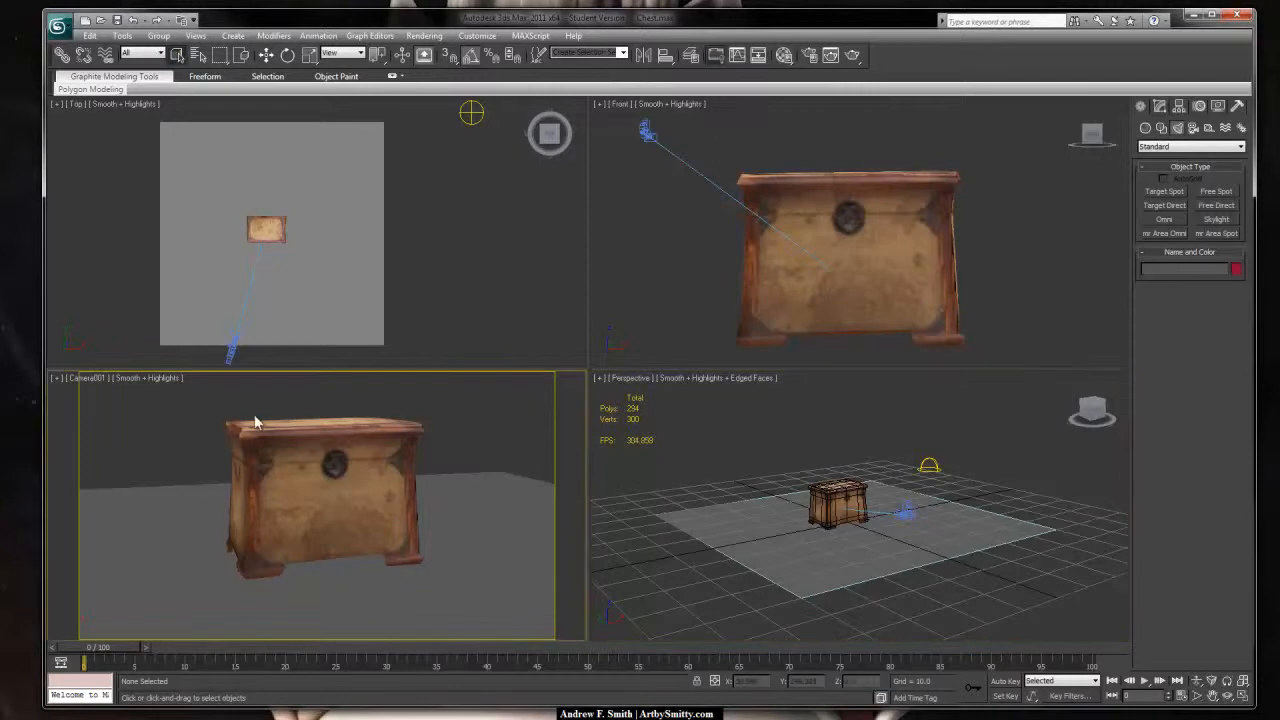
pyautogui.click(852, 56)
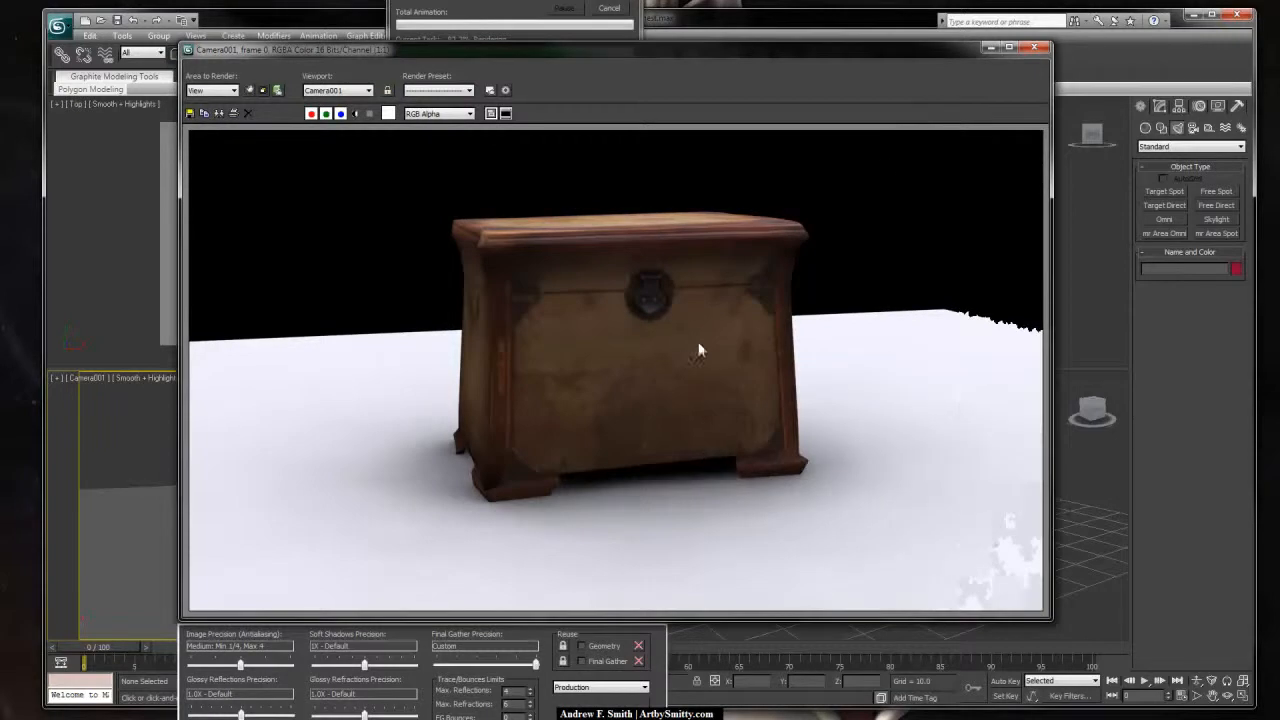
# Step: Examine the Chest and Floor materials and their diffuse maps in the Material Editor
pyautogui.press('m')
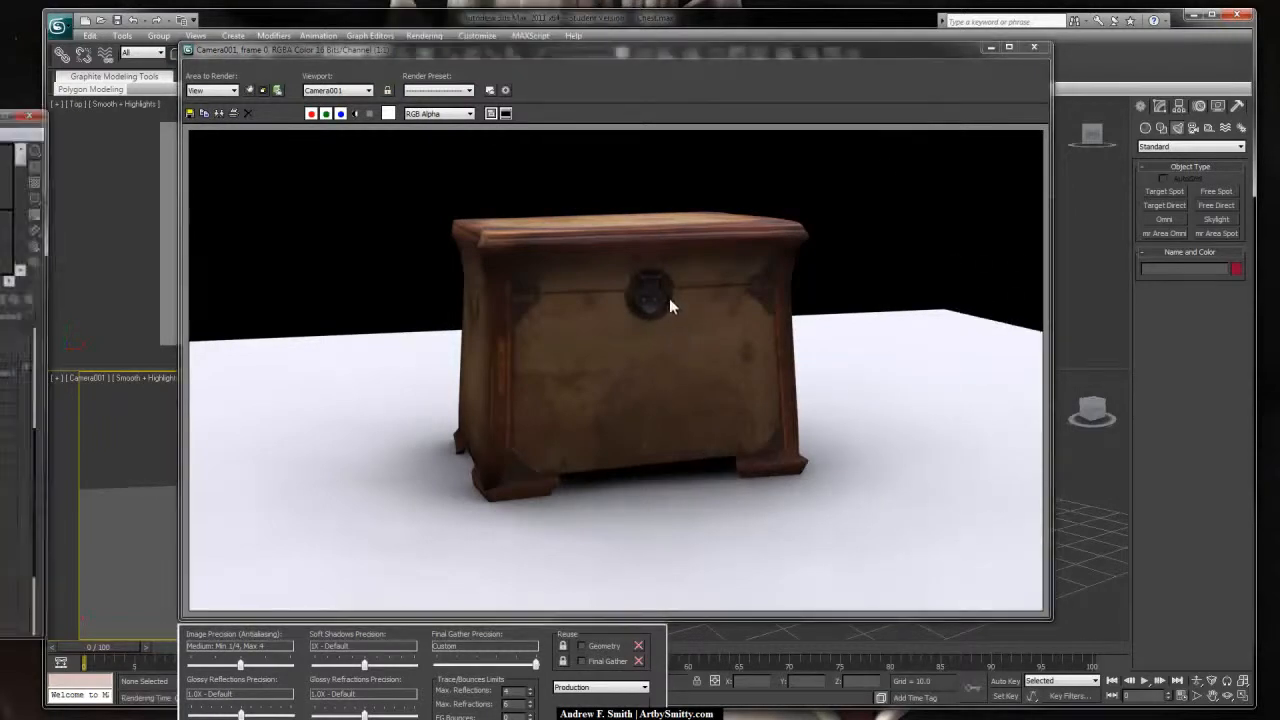
pyautogui.moveTo(15, 108); pyautogui.dragTo(237, 118)
pyautogui.click(119, 179)
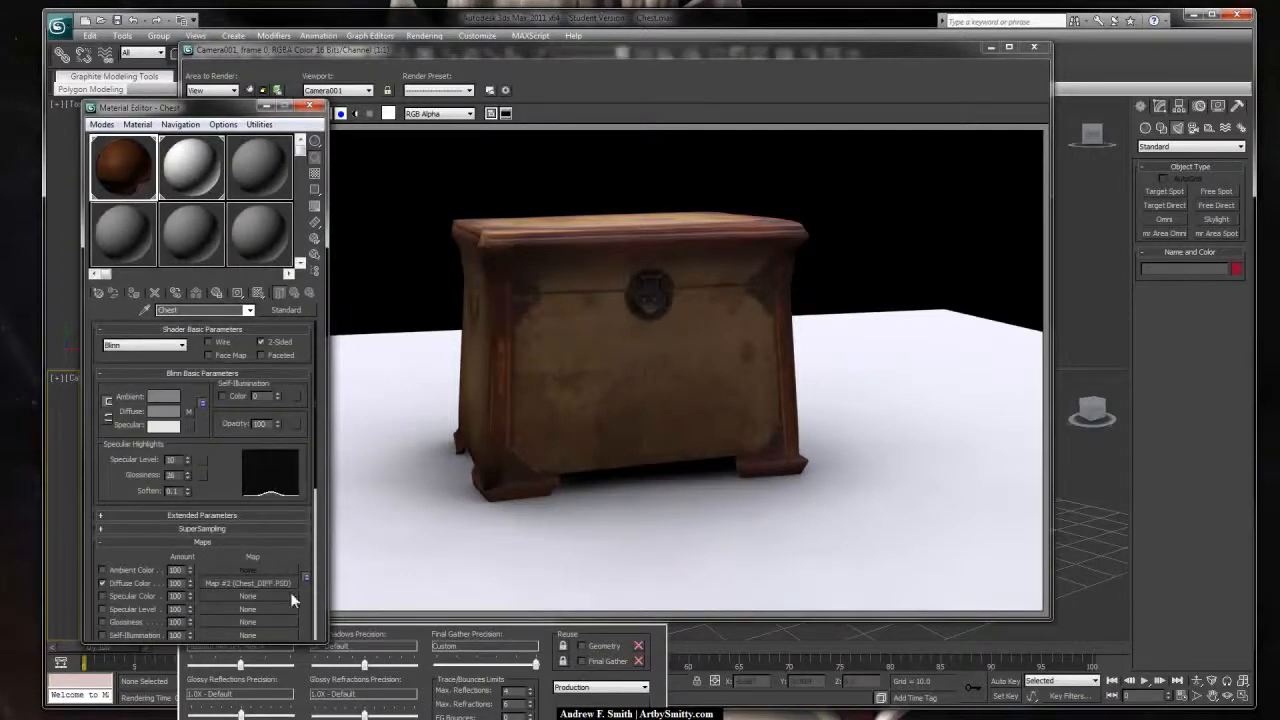
pyautogui.moveTo(295, 583); pyautogui.dragTo(258, 480)
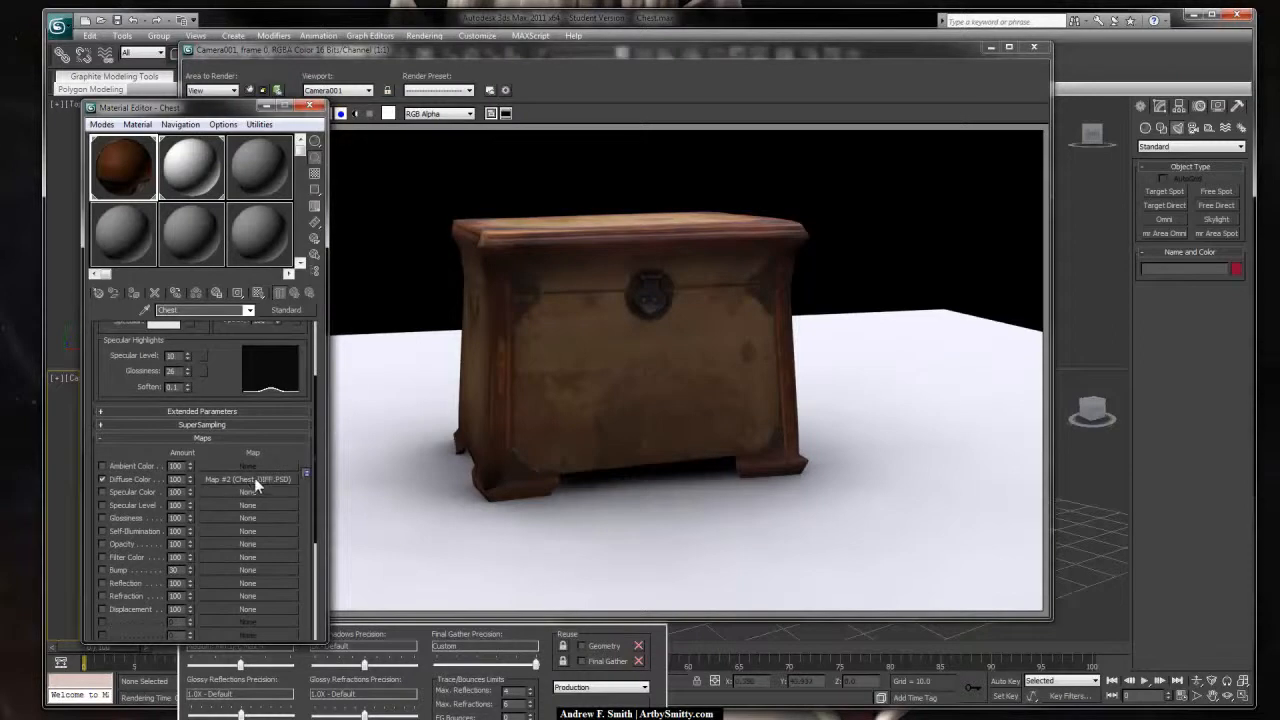
pyautogui.scroll(2, 286, 456)
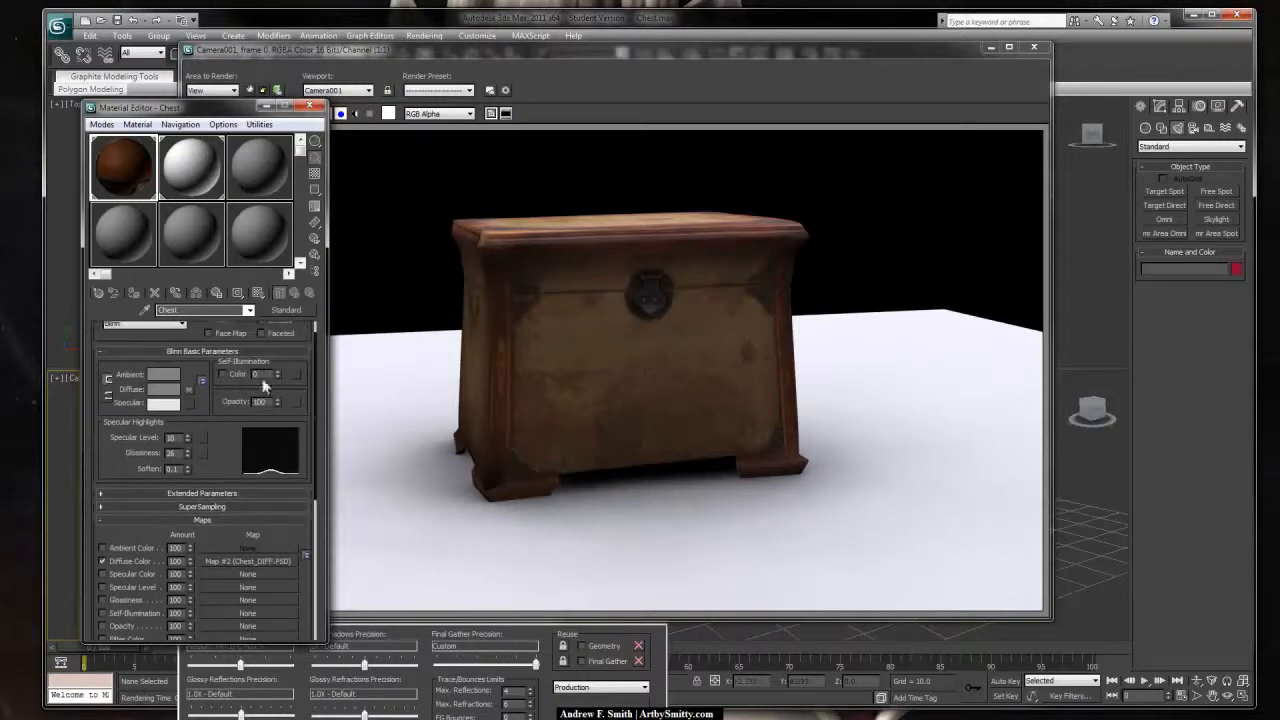
pyautogui.click(213, 177)
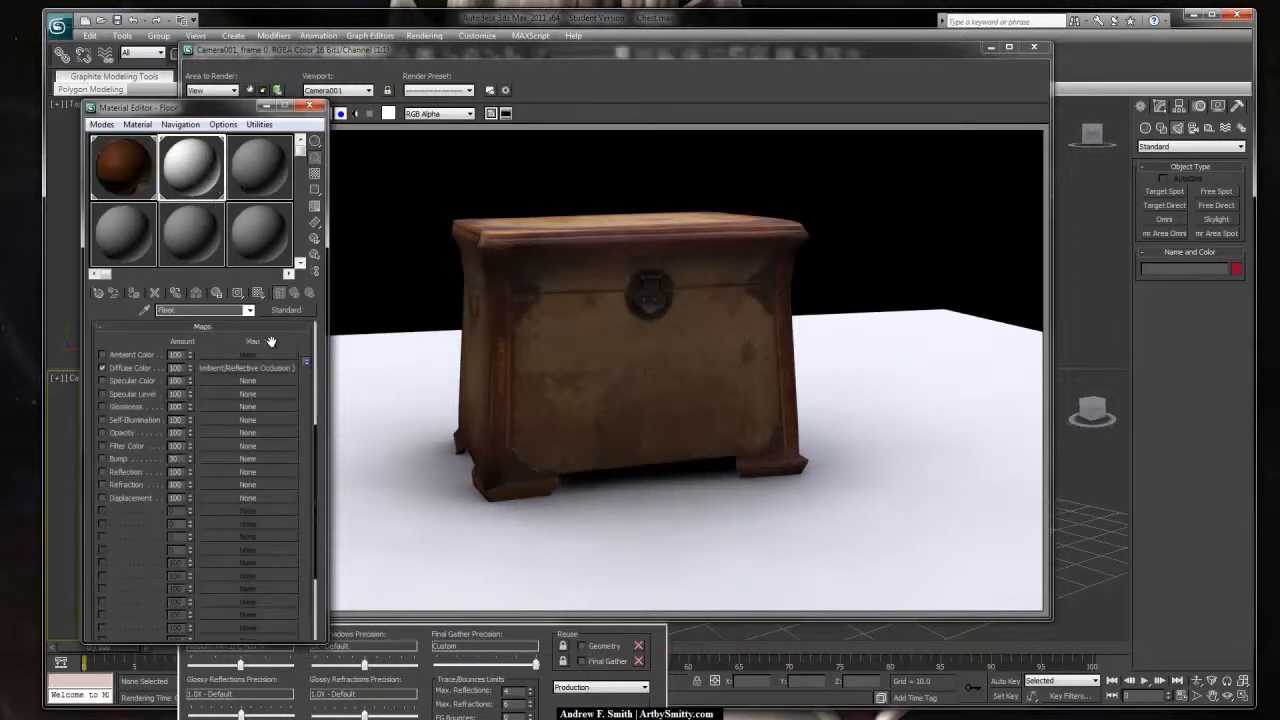
pyautogui.scroll(1, 245, 372)
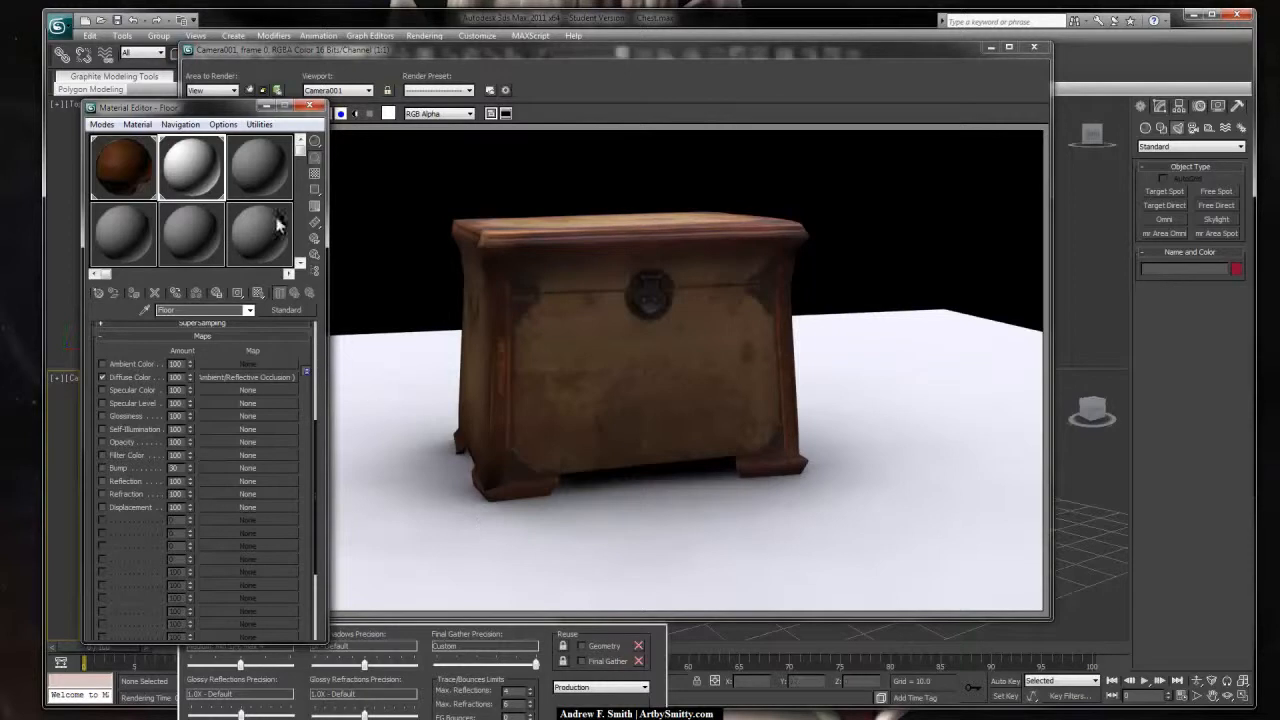
pyautogui.click(308, 106)
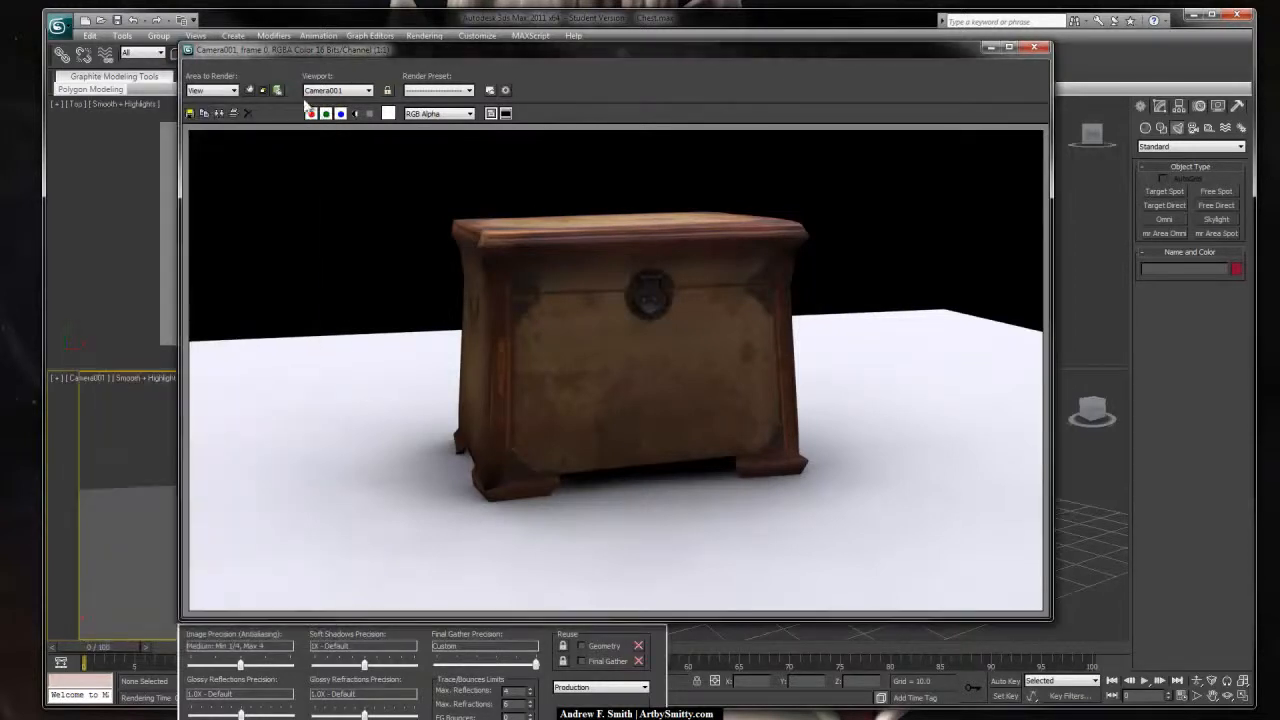
# Step: Save the rendered image to the desktop as a JPEG named 1 and view the saved file
pyautogui.click(194, 113)
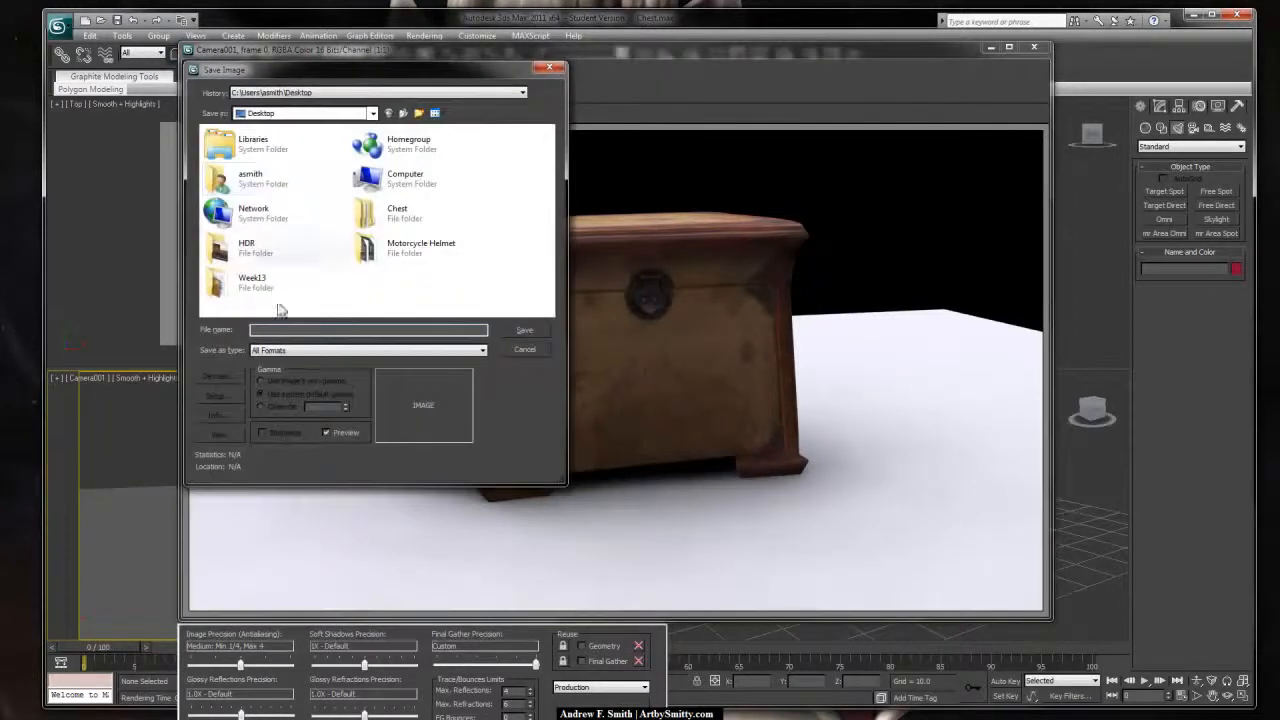
pyautogui.click(334, 351)
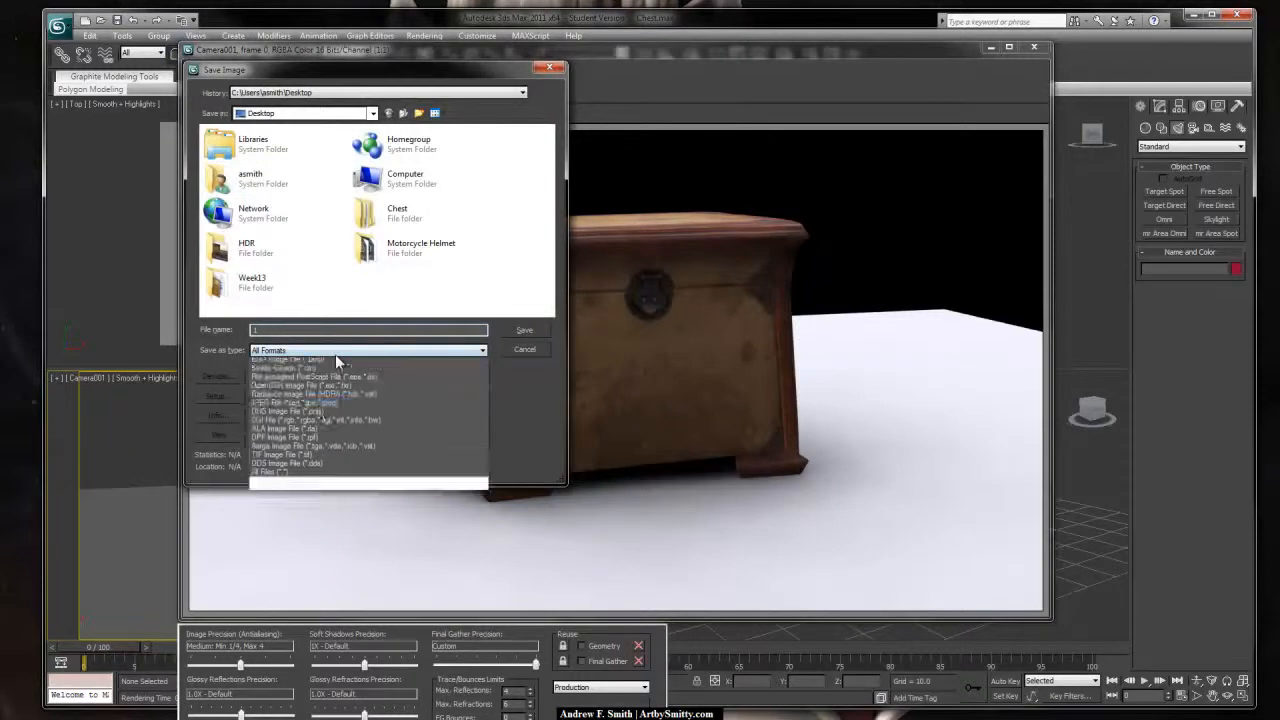
pyautogui.click(526, 330)
pyautogui.click(350, 356)
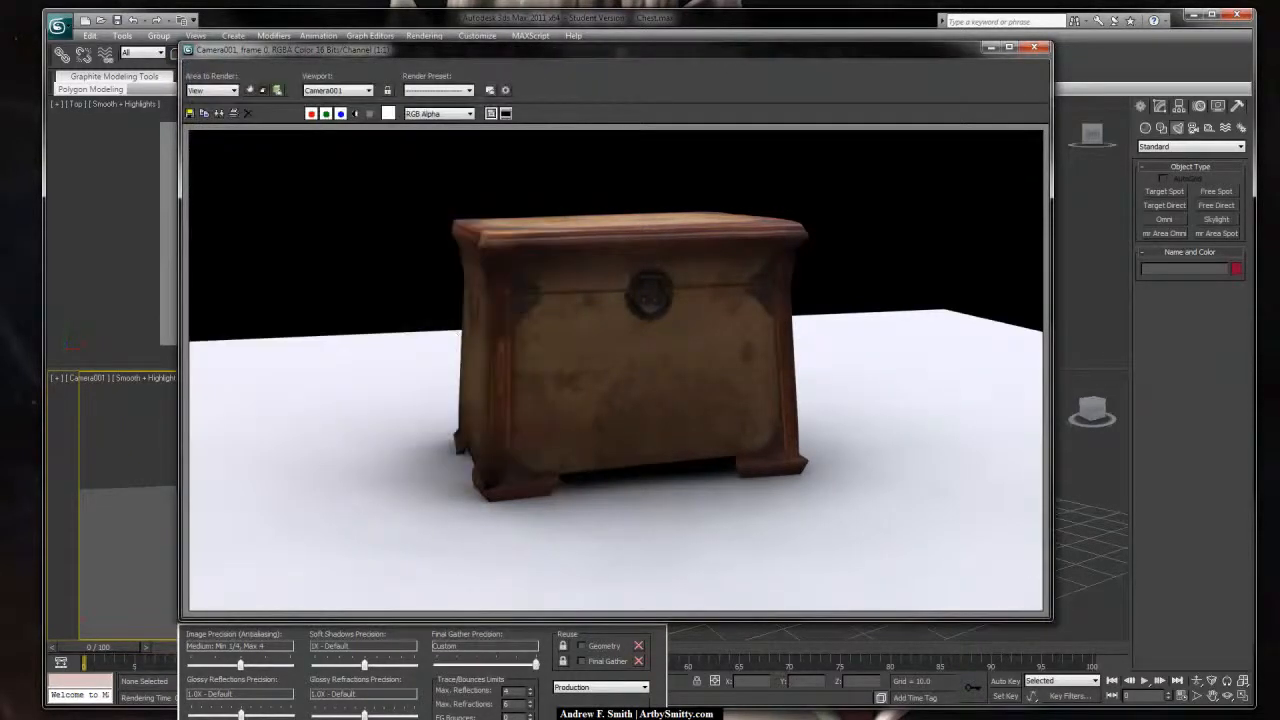
pyautogui.click(1037, 48)
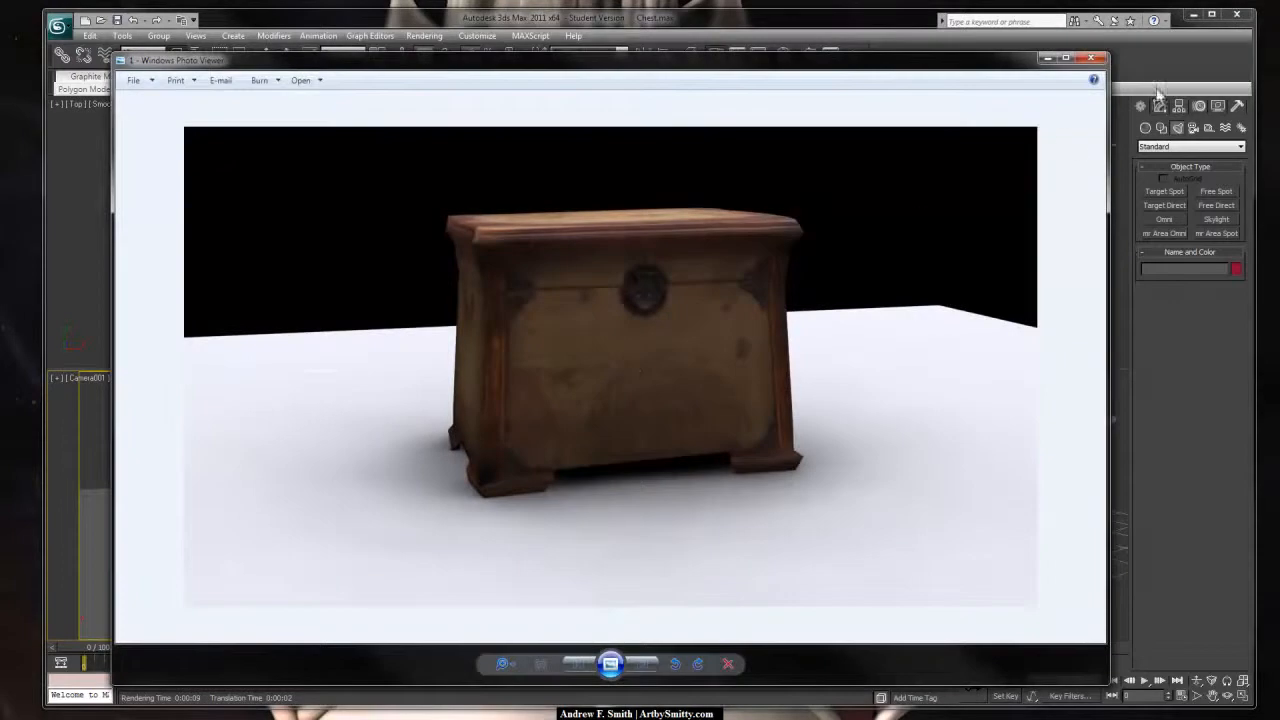
pyautogui.click(1097, 61)
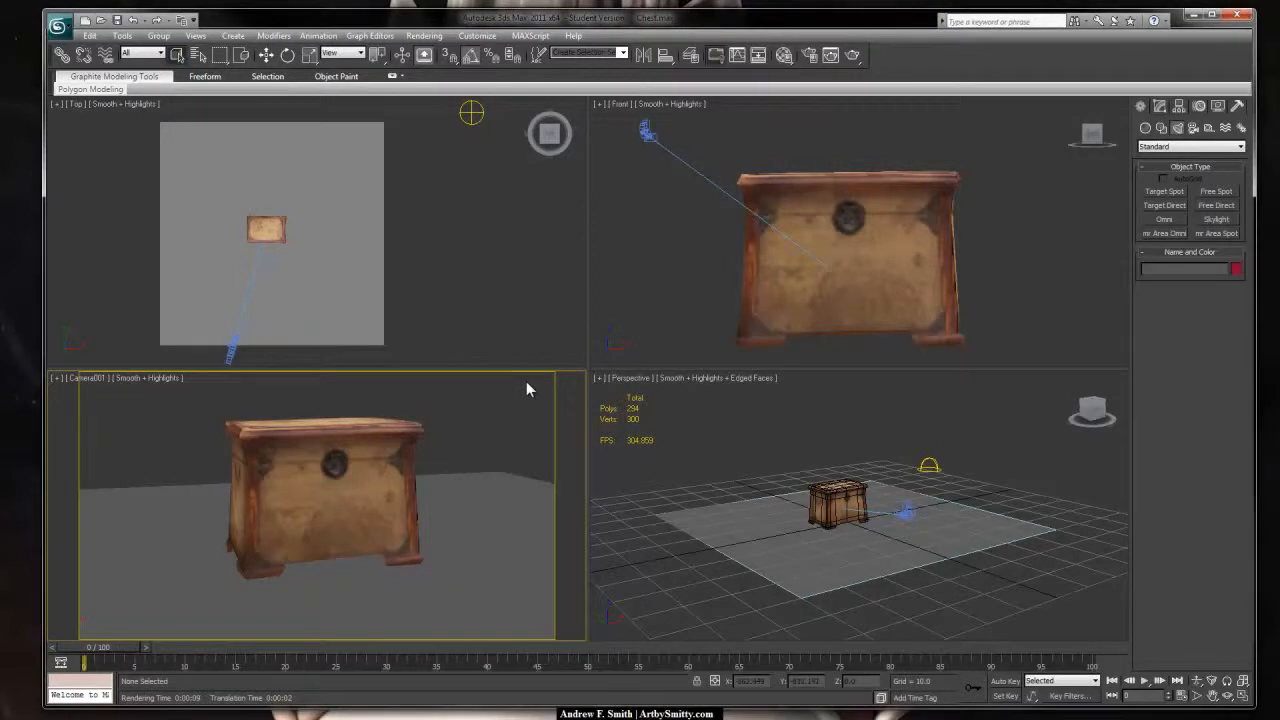
# Step: Open the Environment and Effects settings and place the window over the Front and Perspective views
pyautogui.press('8')
pyautogui.moveTo(929, 200); pyautogui.dragTo(744, 197)
pyautogui.click(424, 36)
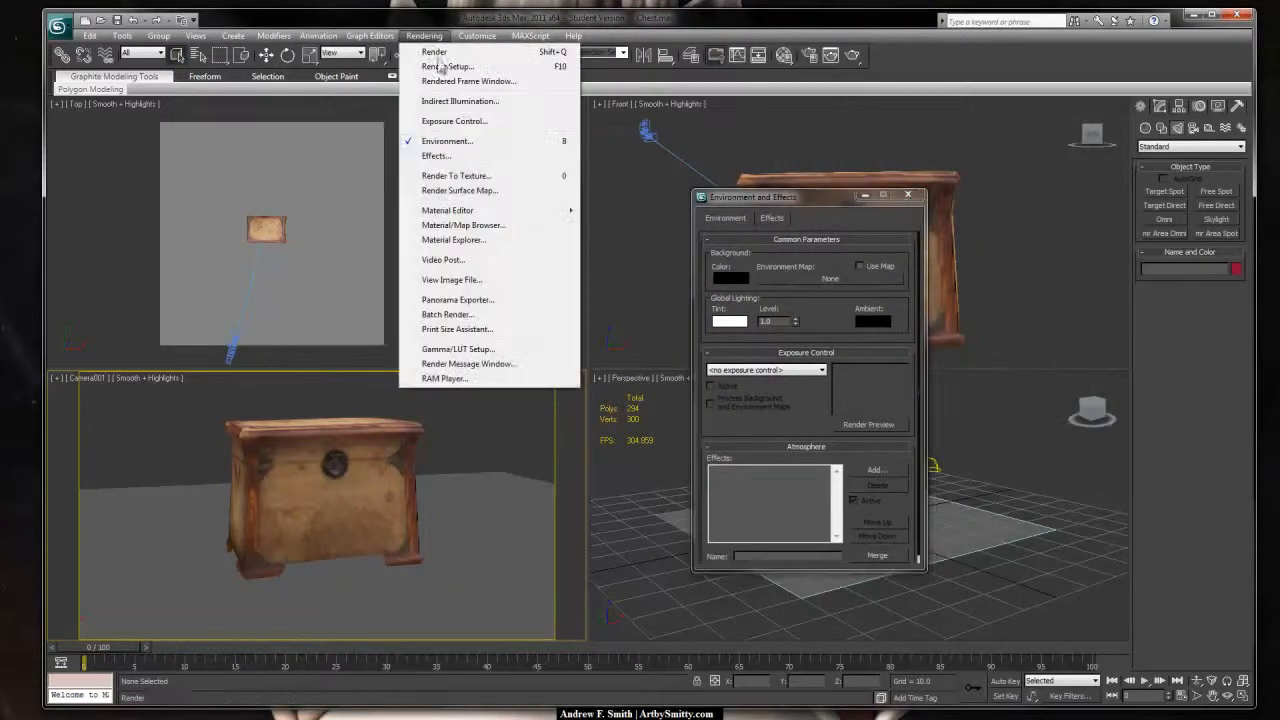
pyautogui.click(822, 197)
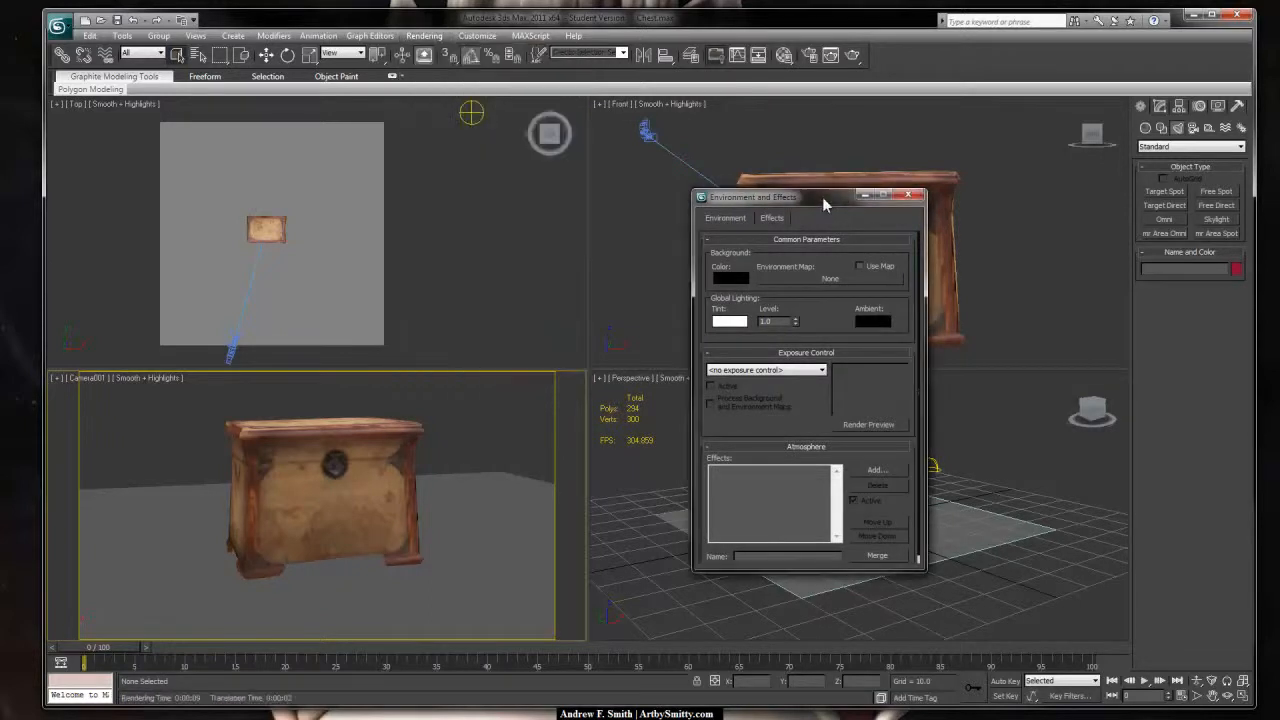
pyautogui.moveTo(821, 195); pyautogui.dragTo(815, 187)
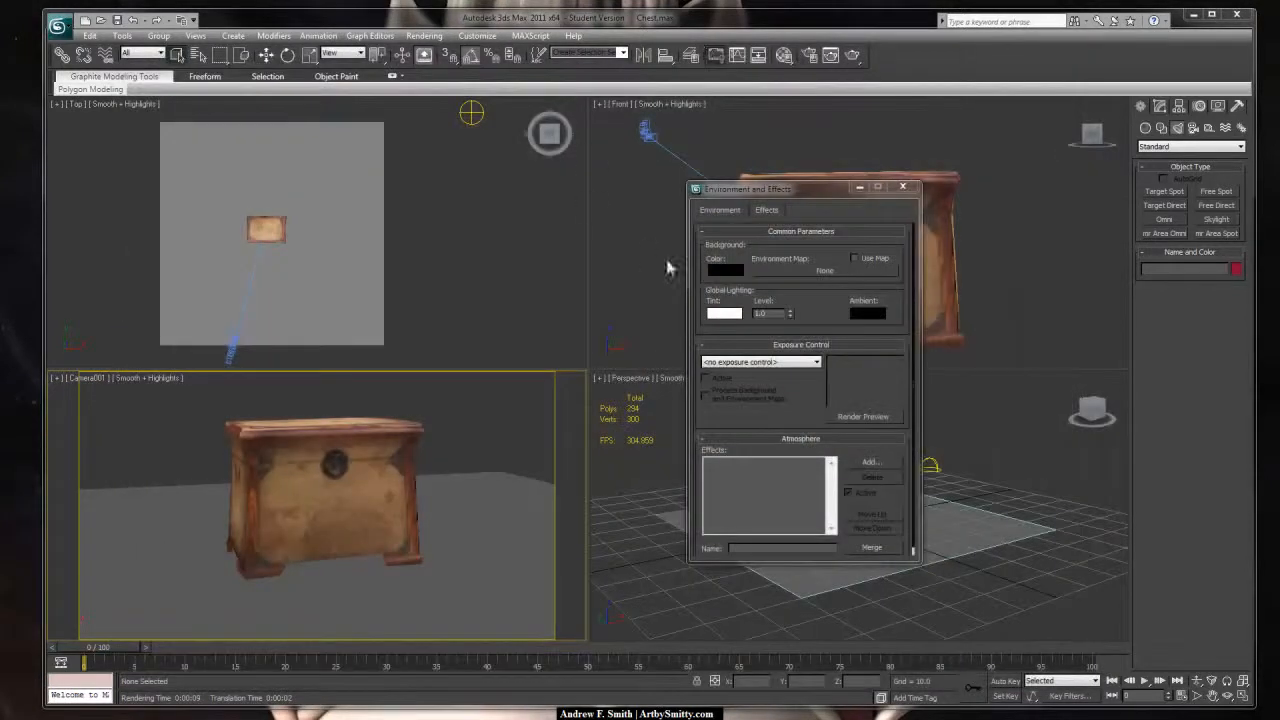
# Step: Choose the standard Bitmap type as the background's environment map
pyautogui.click(832, 270)
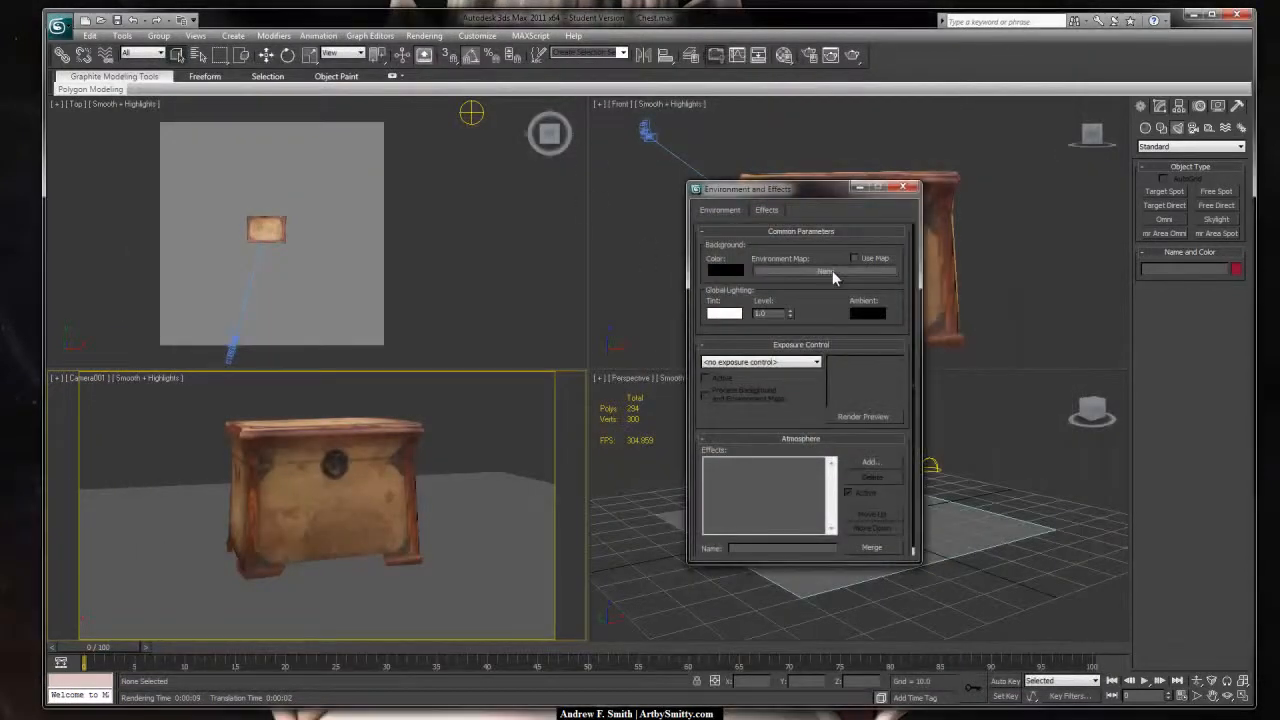
pyautogui.click(458, 249)
pyautogui.click(456, 232)
pyautogui.click(474, 246)
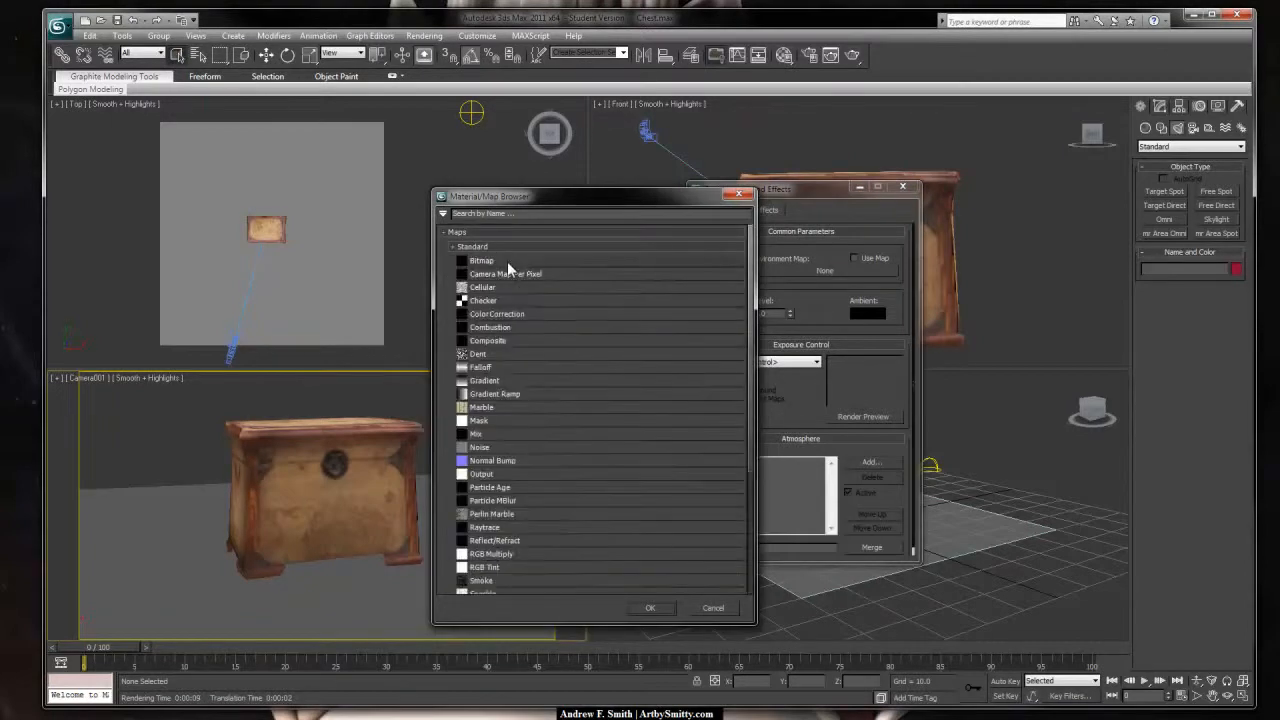
pyautogui.doubleClick(508, 263)
# Step: Browse to the Airstrip folder under HDR Images in the desktop's HDR folder to find a background image
pyautogui.moveTo(247, 21); pyautogui.dragTo(474, 119)
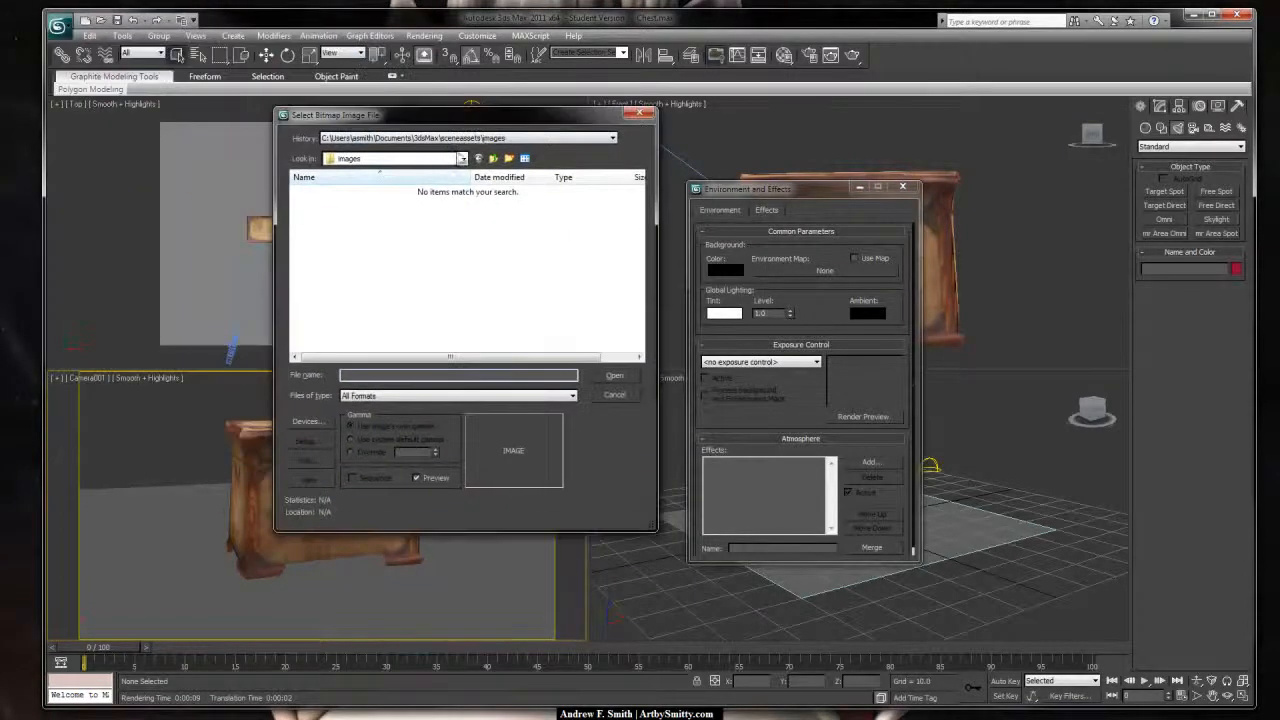
pyautogui.click(463, 158)
pyautogui.click(400, 184)
pyautogui.click(400, 158)
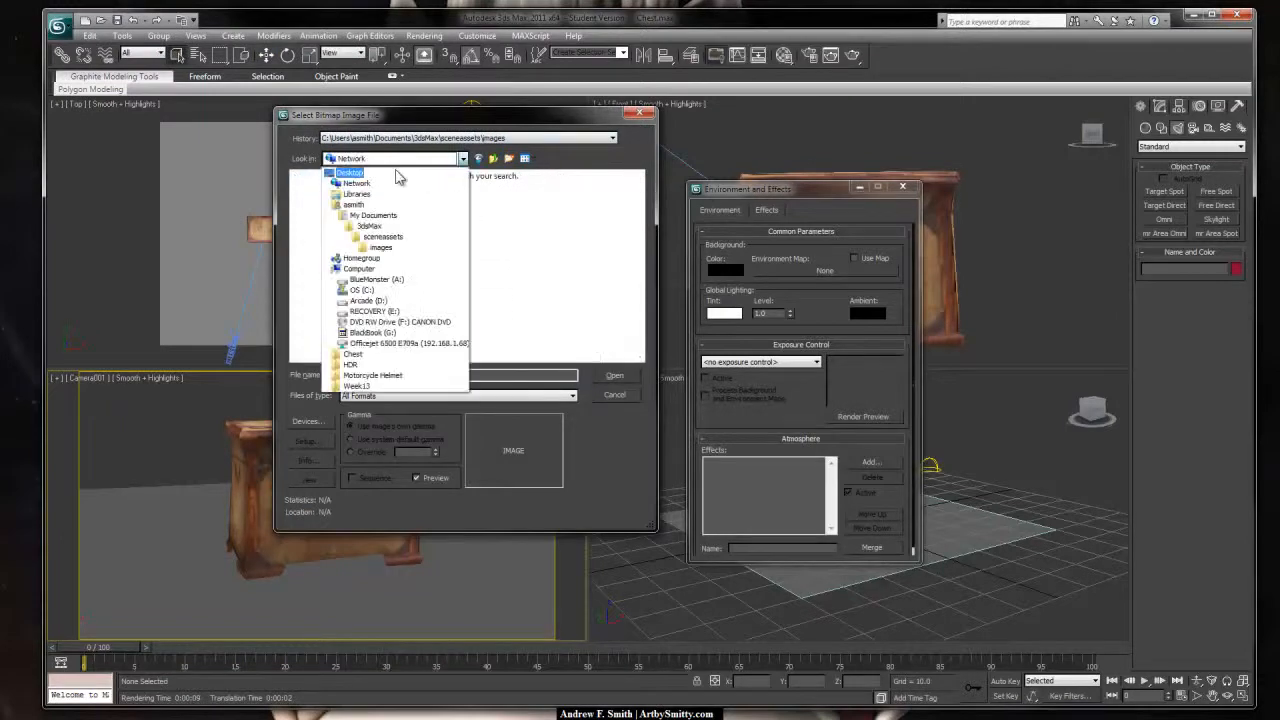
pyautogui.click(396, 173)
pyautogui.doubleClick(378, 293)
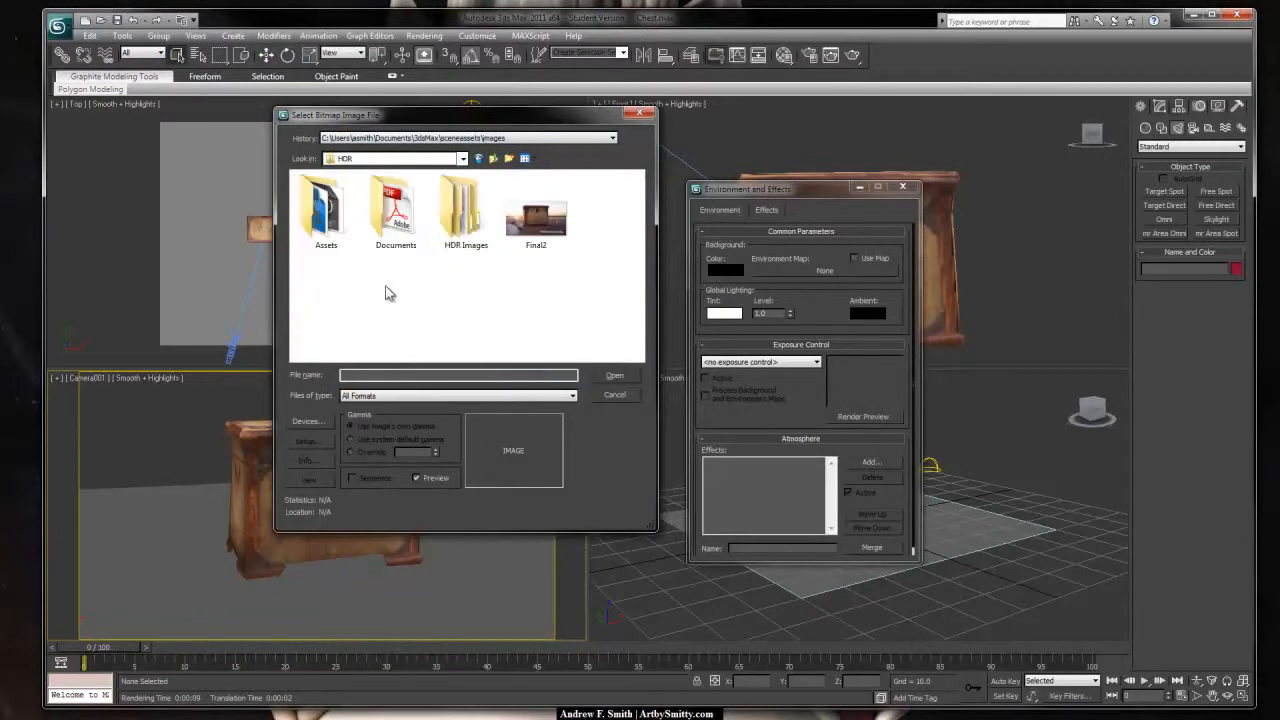
pyautogui.doubleClick(462, 208)
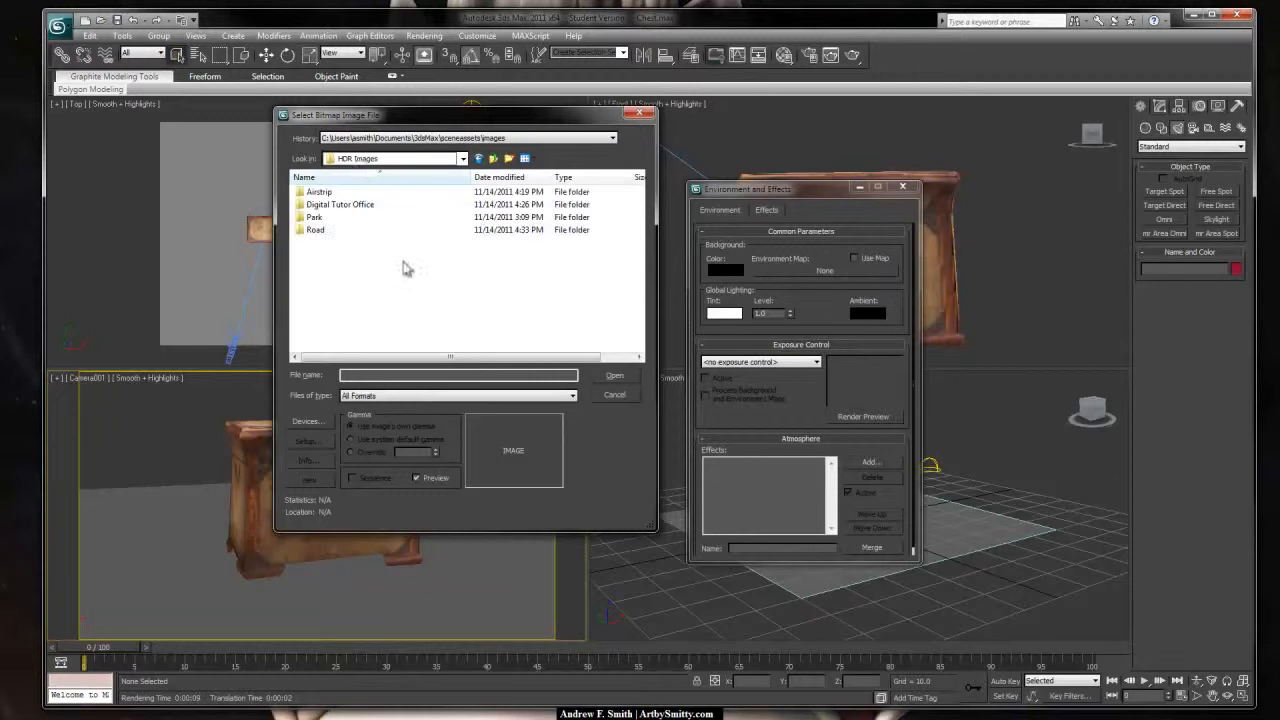
pyautogui.doubleClick(325, 191)
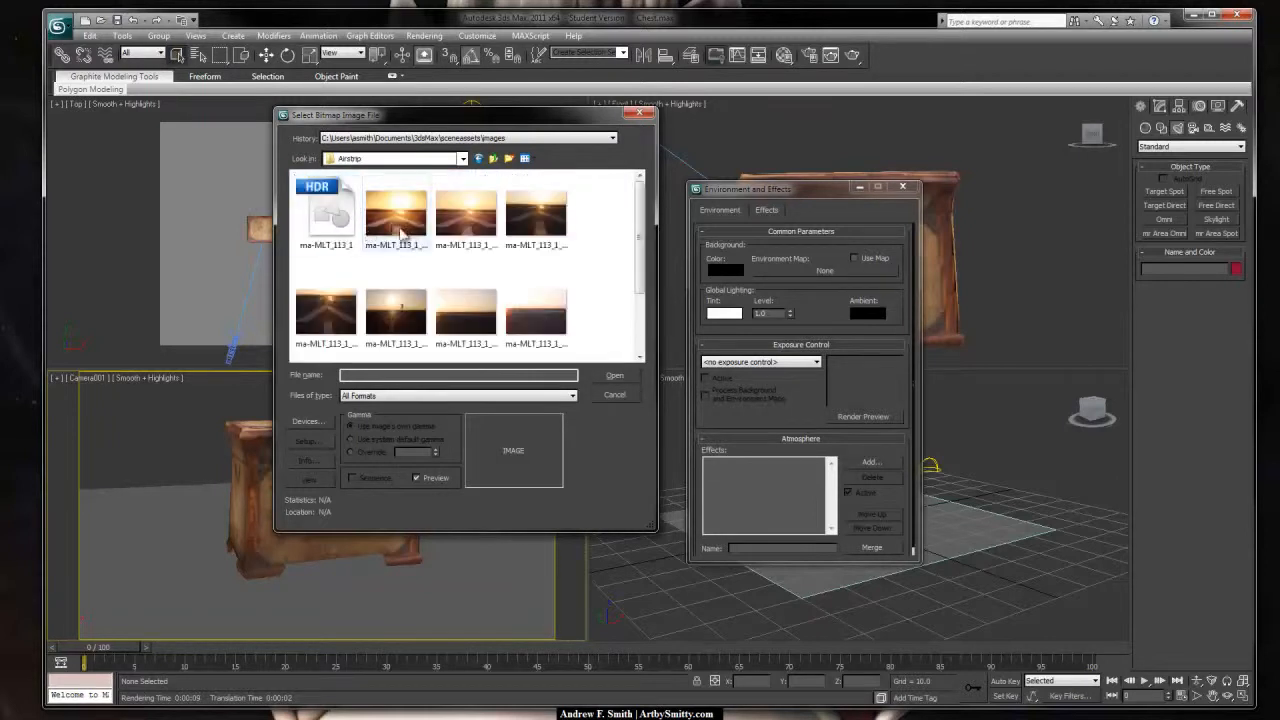
# Step: Load ma-MLT_113_1_8_72459.tif as the environment map and move the Environment and Effects window clear of the Perspective view's lower-left area
pyautogui.scroll(-1, 440, 266)
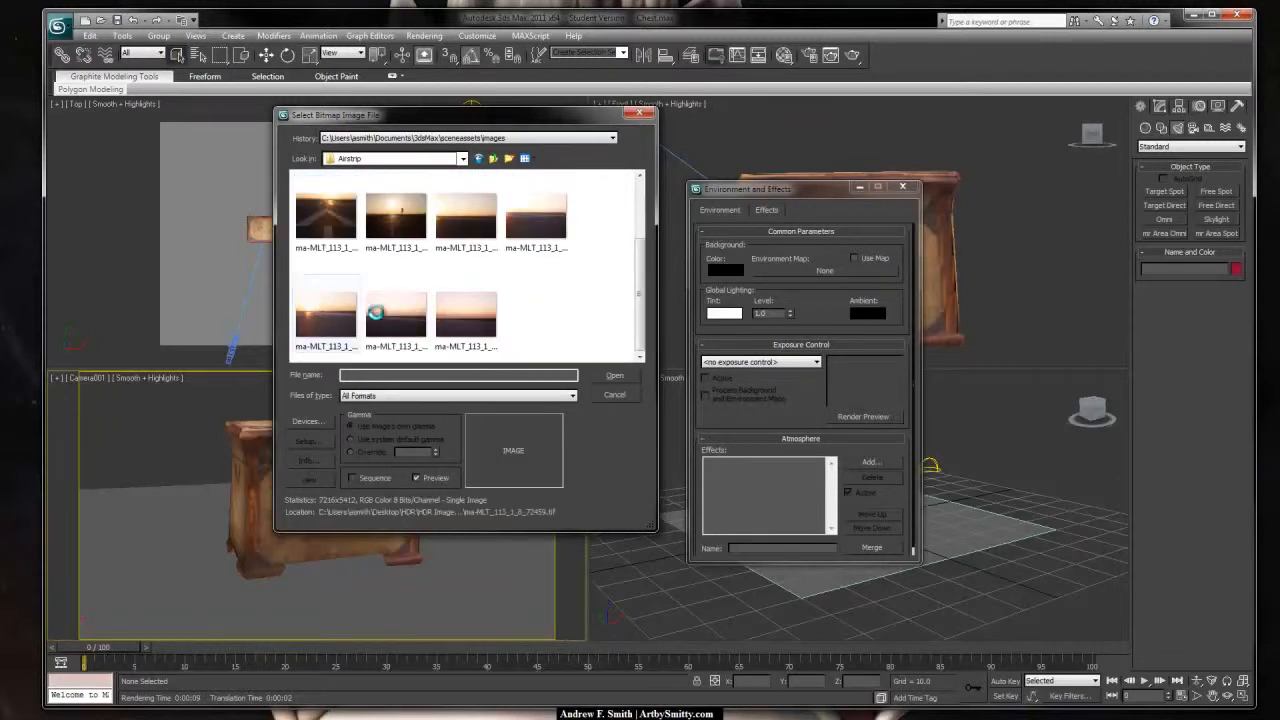
pyautogui.click(328, 333)
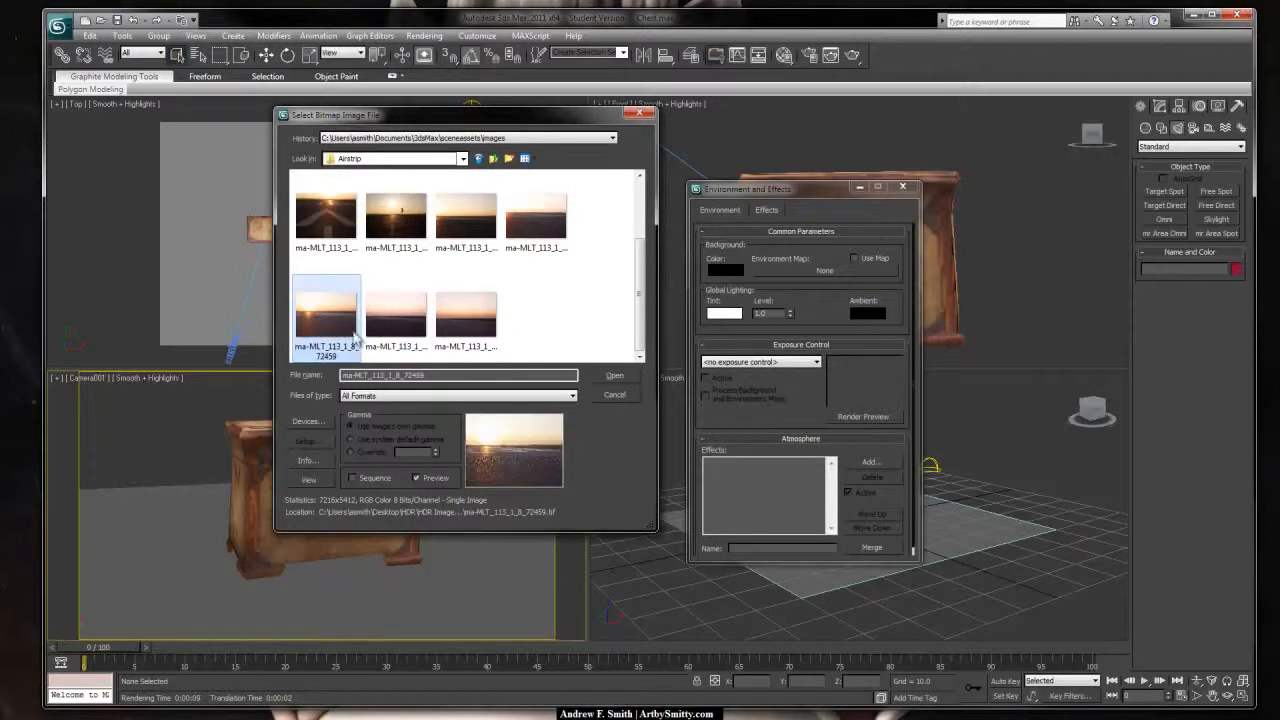
pyautogui.click(614, 375)
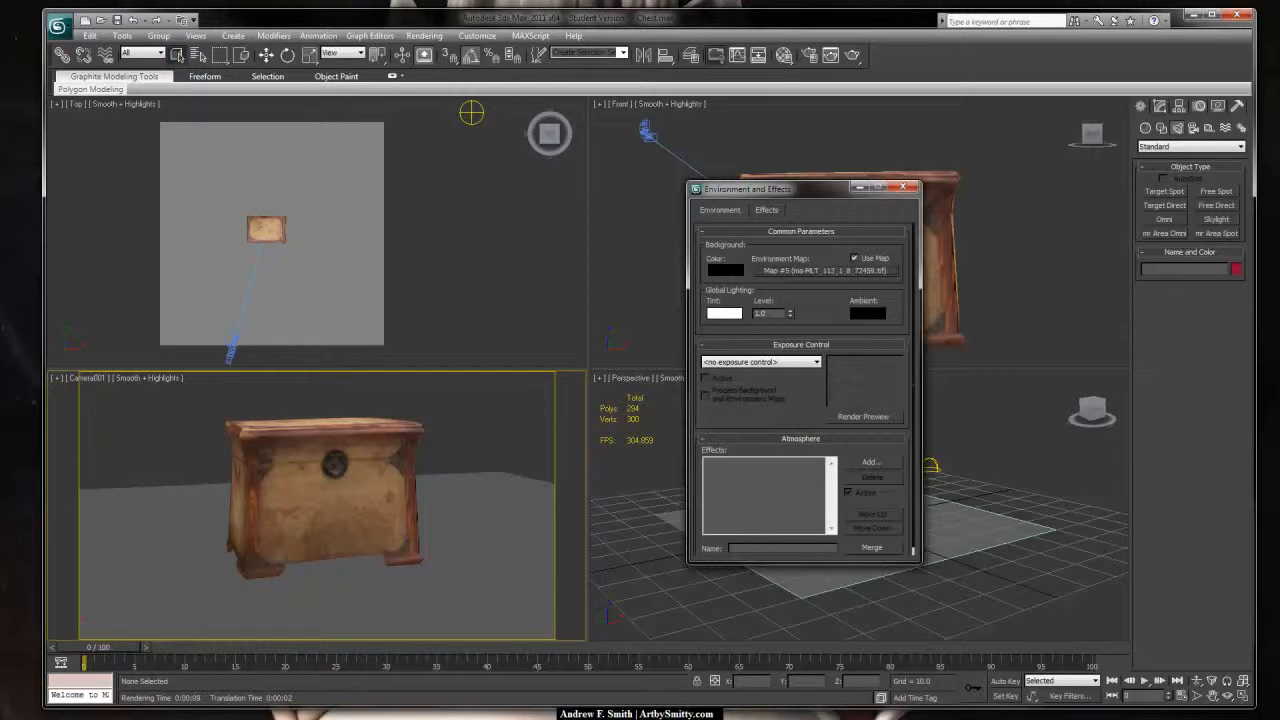
pyautogui.moveTo(827, 193); pyautogui.dragTo(938, 181)
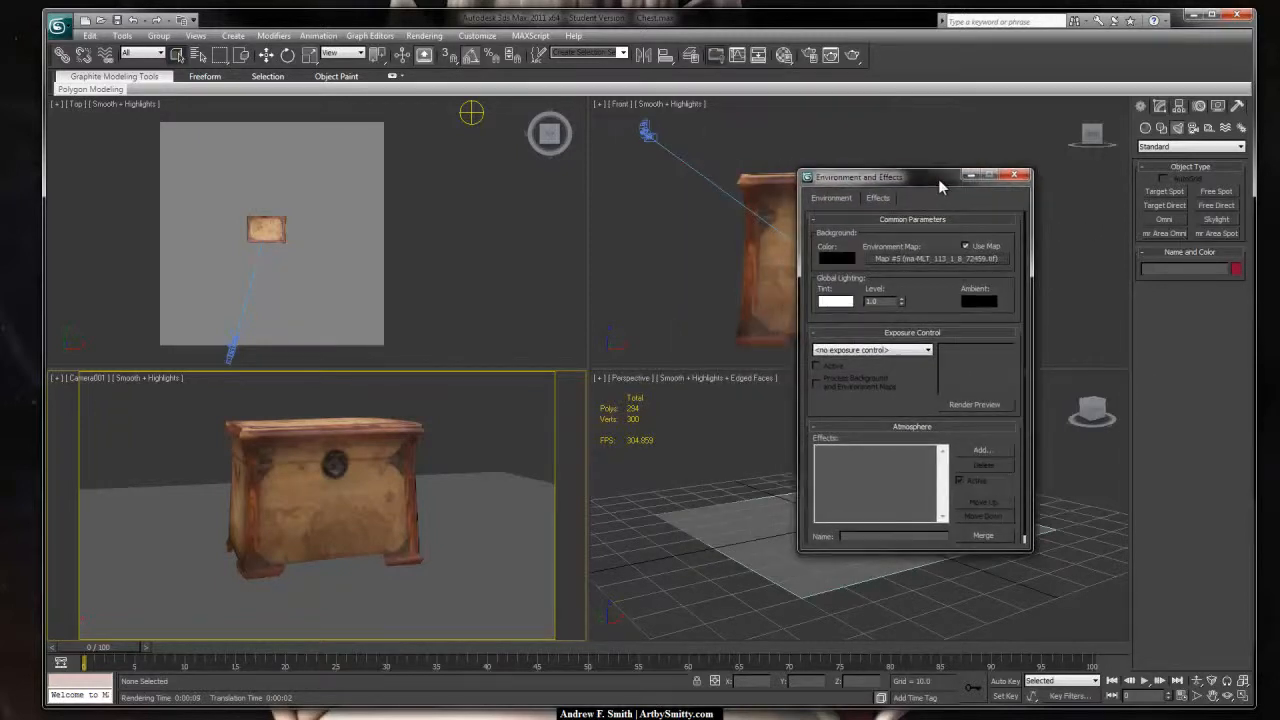
# Step: Open the Material Editor, switch it to Slate mode and place its window over the viewports
pyautogui.press('m')
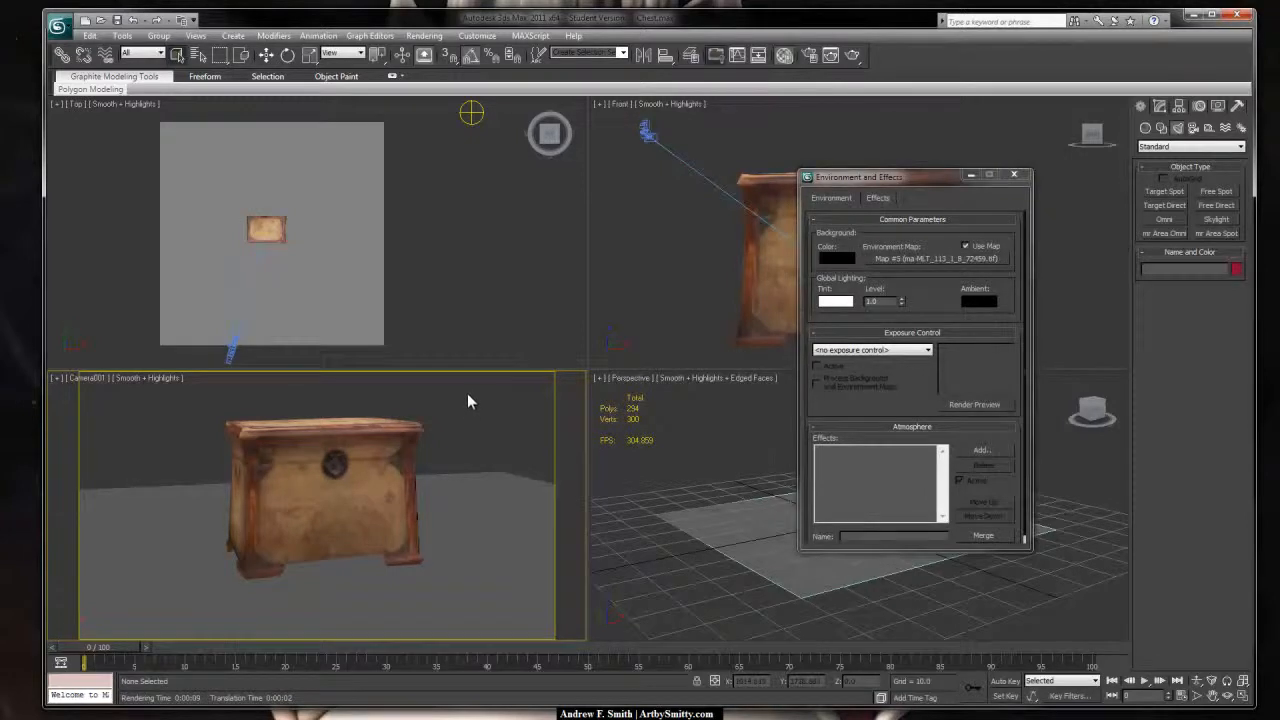
pyautogui.moveTo(236, 108); pyautogui.dragTo(429, 108)
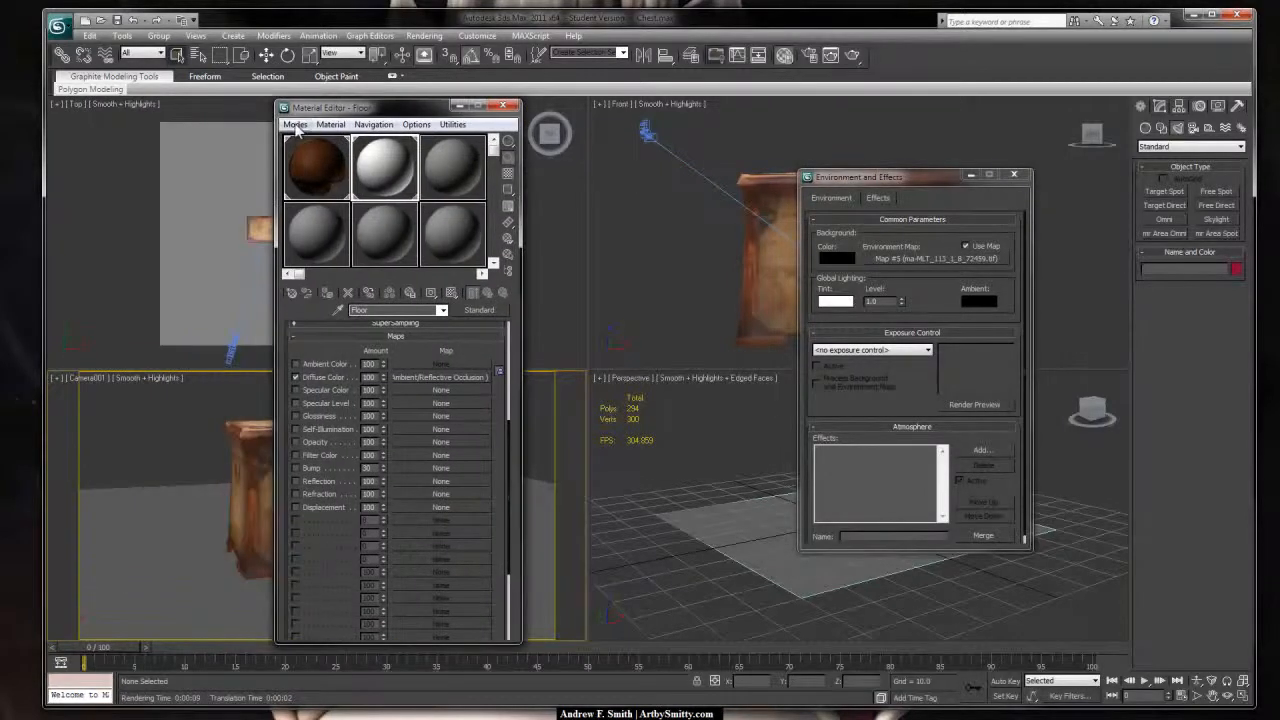
pyautogui.click(295, 124)
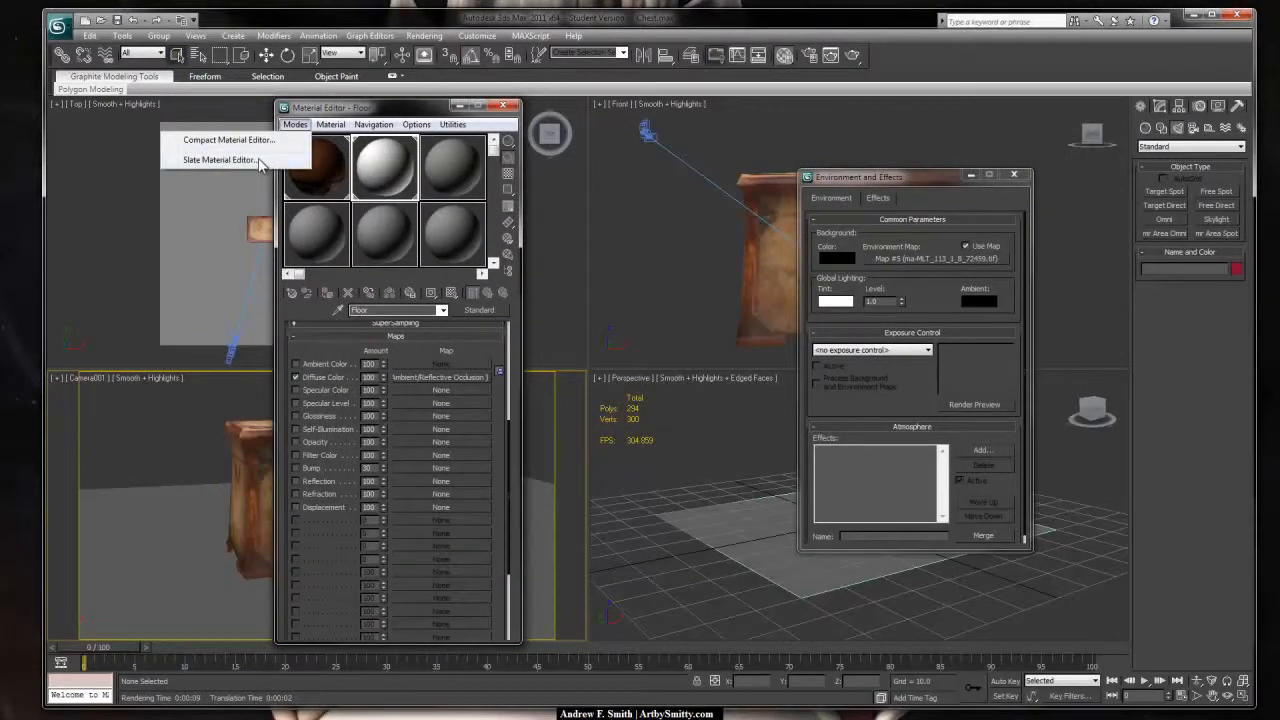
pyautogui.click(255, 160)
pyautogui.moveTo(471, 189); pyautogui.dragTo(190, 66)
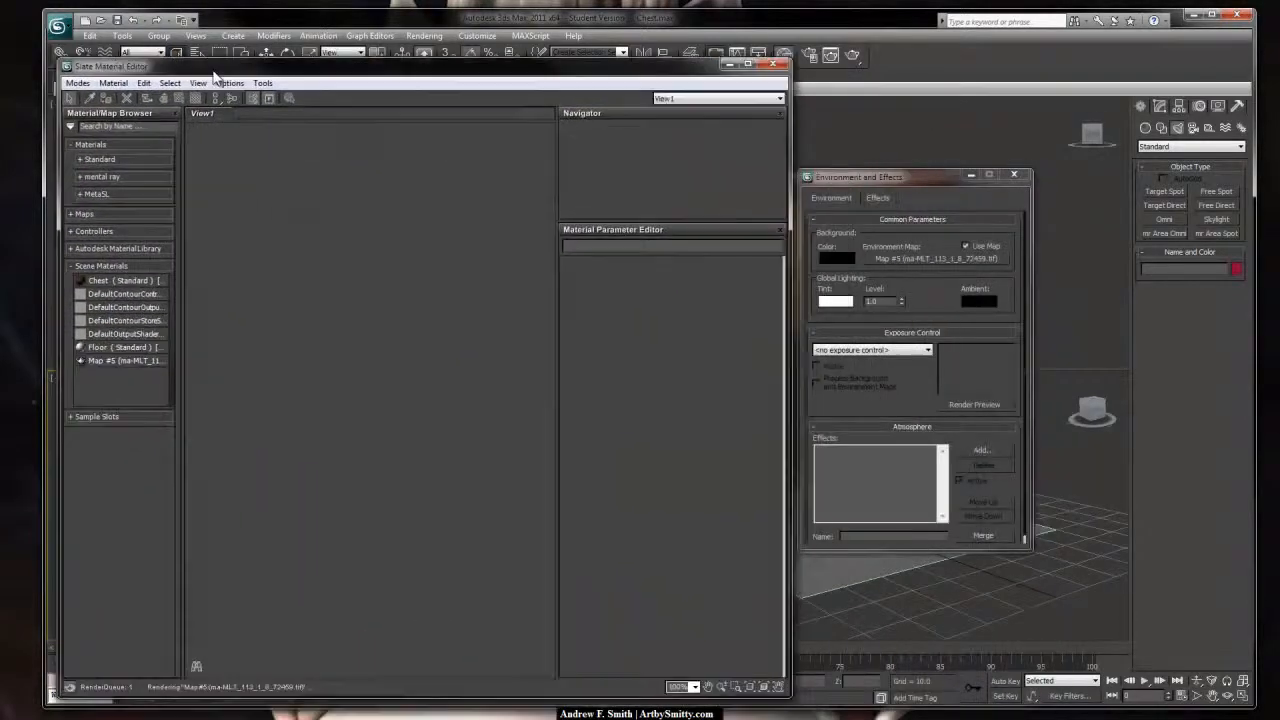
# Step: Collapse the Materials group in the Material/Map Browser and list the scene materials
pyautogui.click(80, 265)
pyautogui.moveTo(296, 229); pyautogui.dragTo(430, 352)
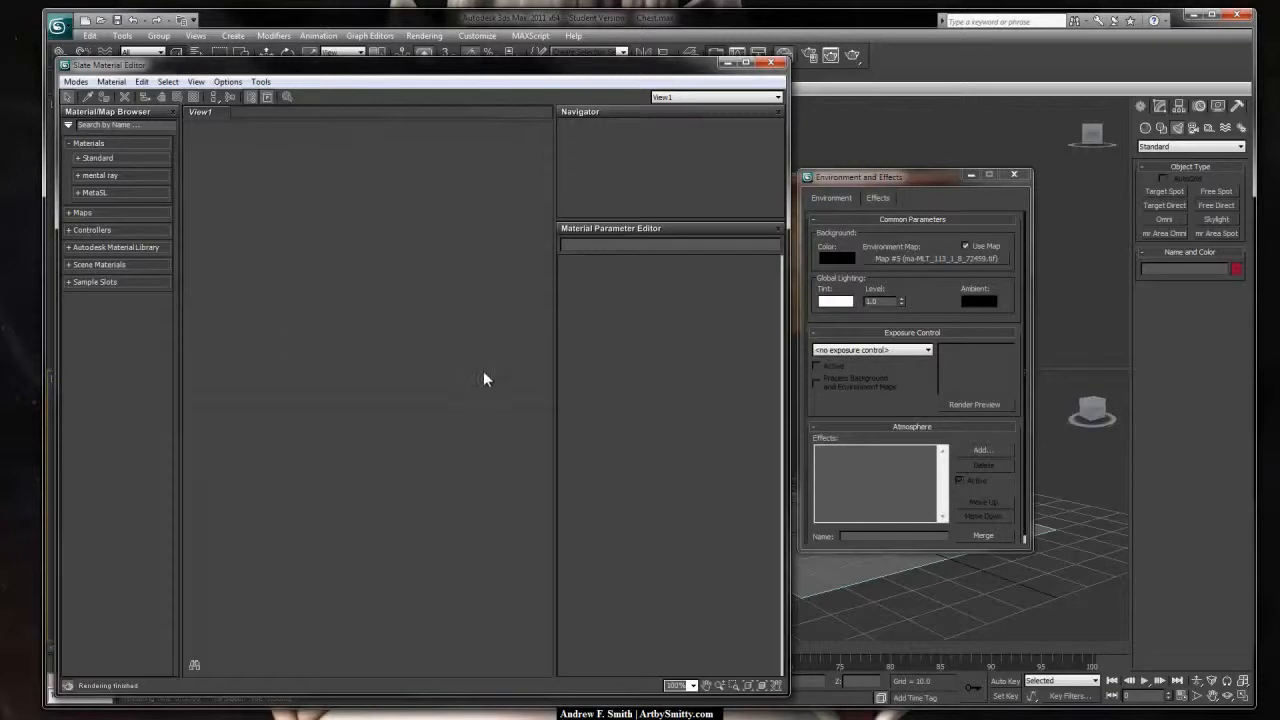
pyautogui.moveTo(303, 443); pyautogui.dragTo(450, 336)
pyautogui.moveTo(450, 334); pyautogui.dragTo(332, 435)
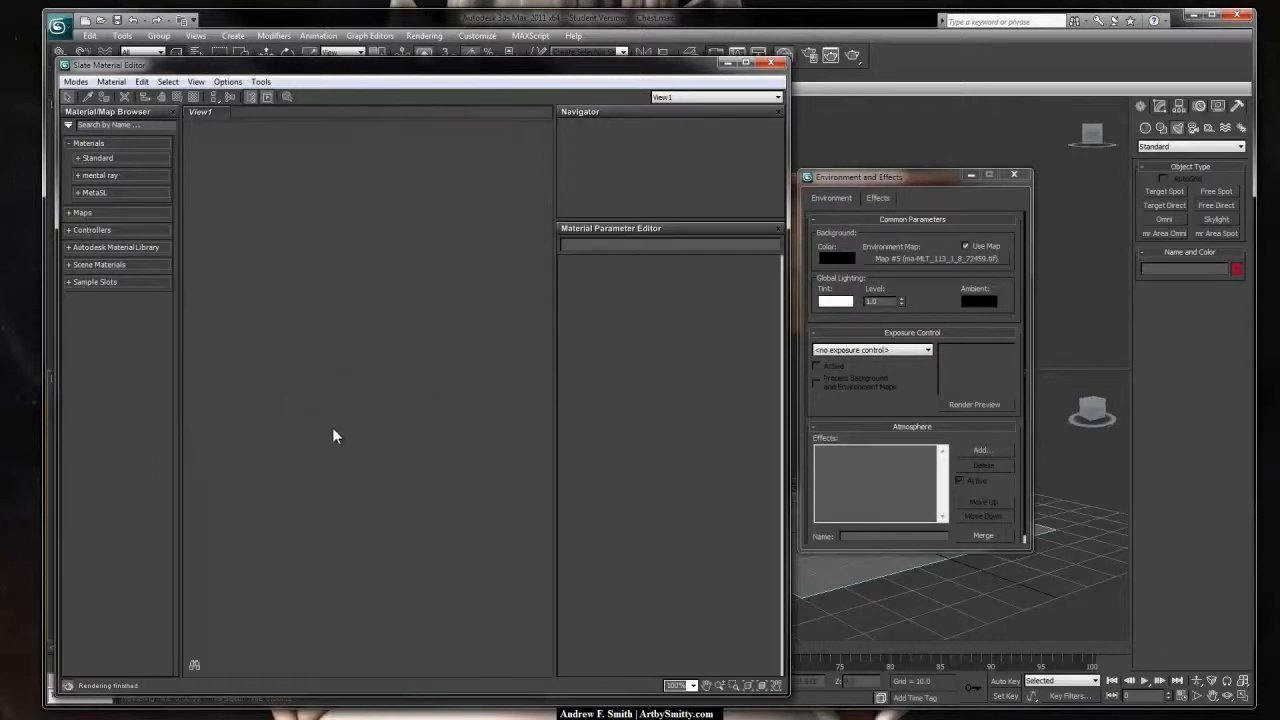
pyautogui.click(79, 146)
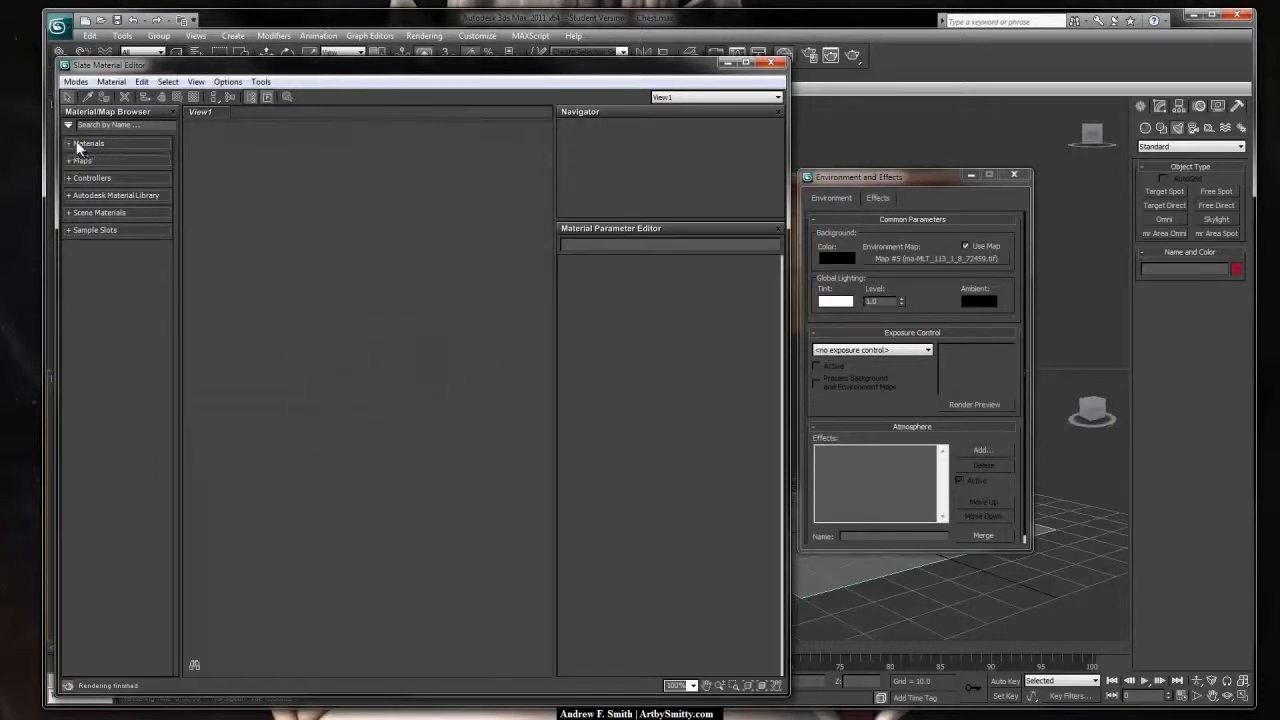
pyautogui.click(112, 212)
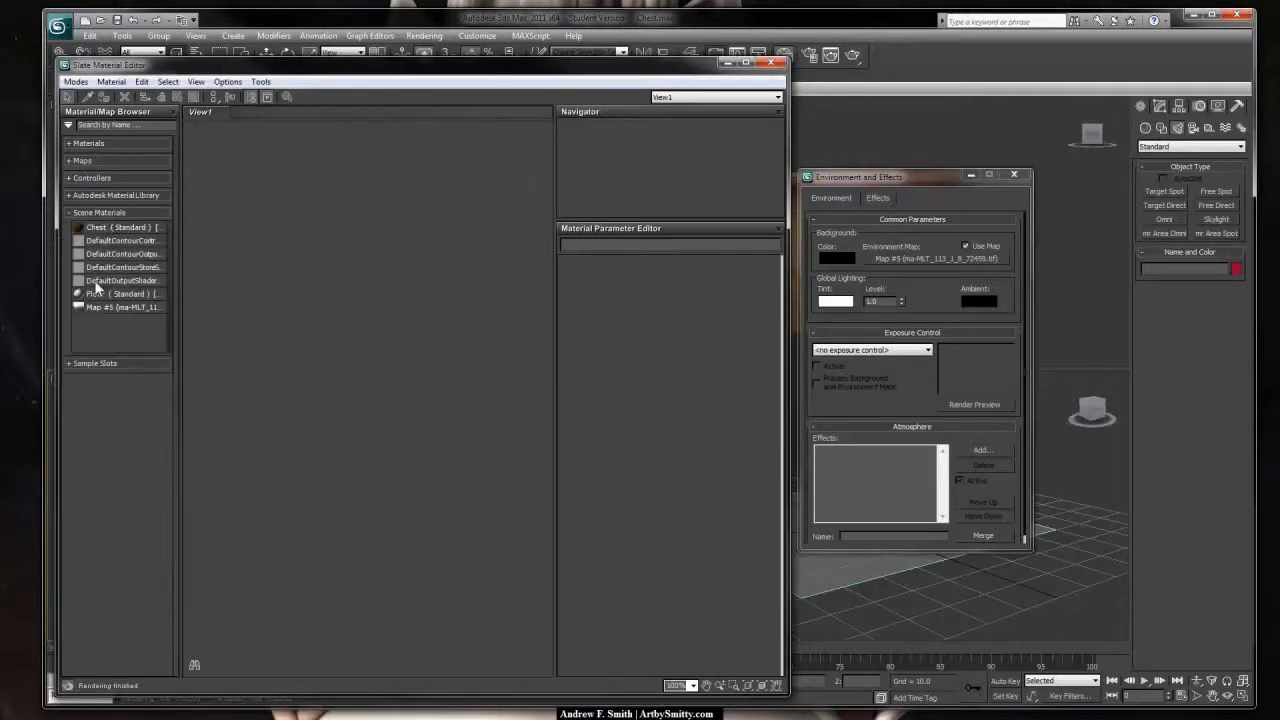
# Step: Place the environment bitmap Map #5 in View1 as a node, enlarge its preview and show its parameters
pyautogui.moveTo(83, 313); pyautogui.dragTo(308, 370)
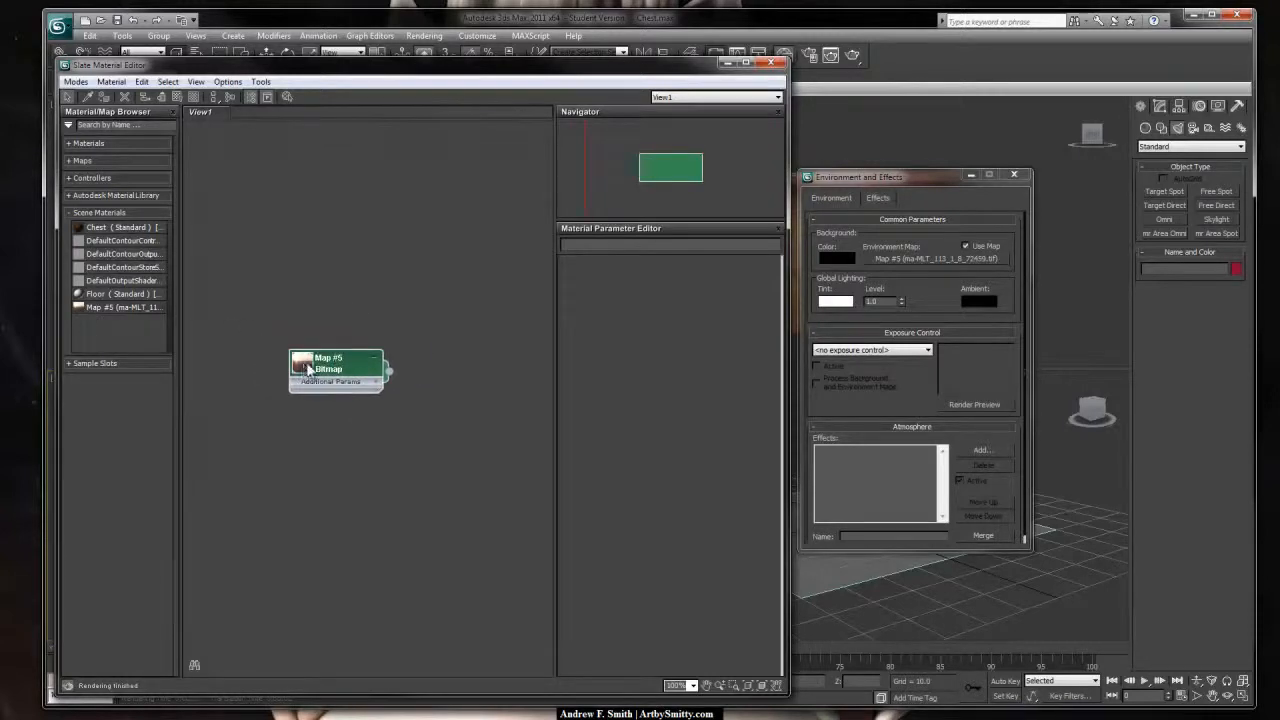
pyautogui.doubleClick(308, 370)
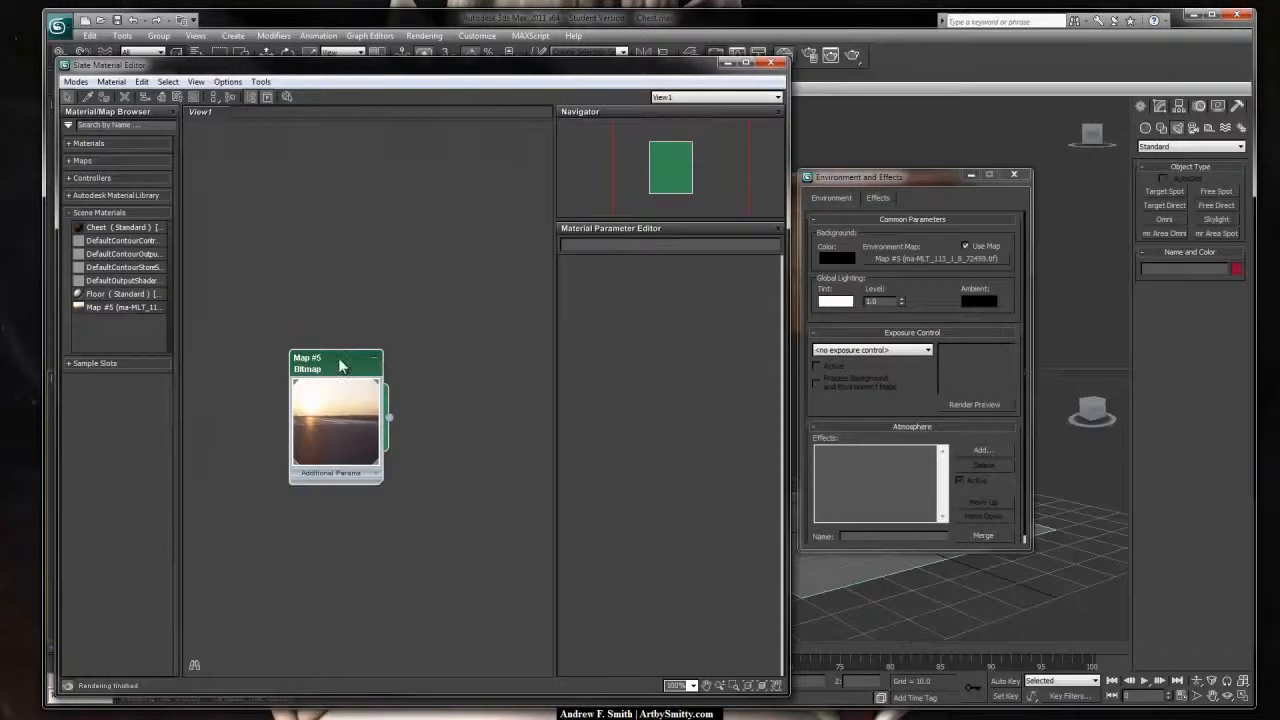
pyautogui.doubleClick(338, 358)
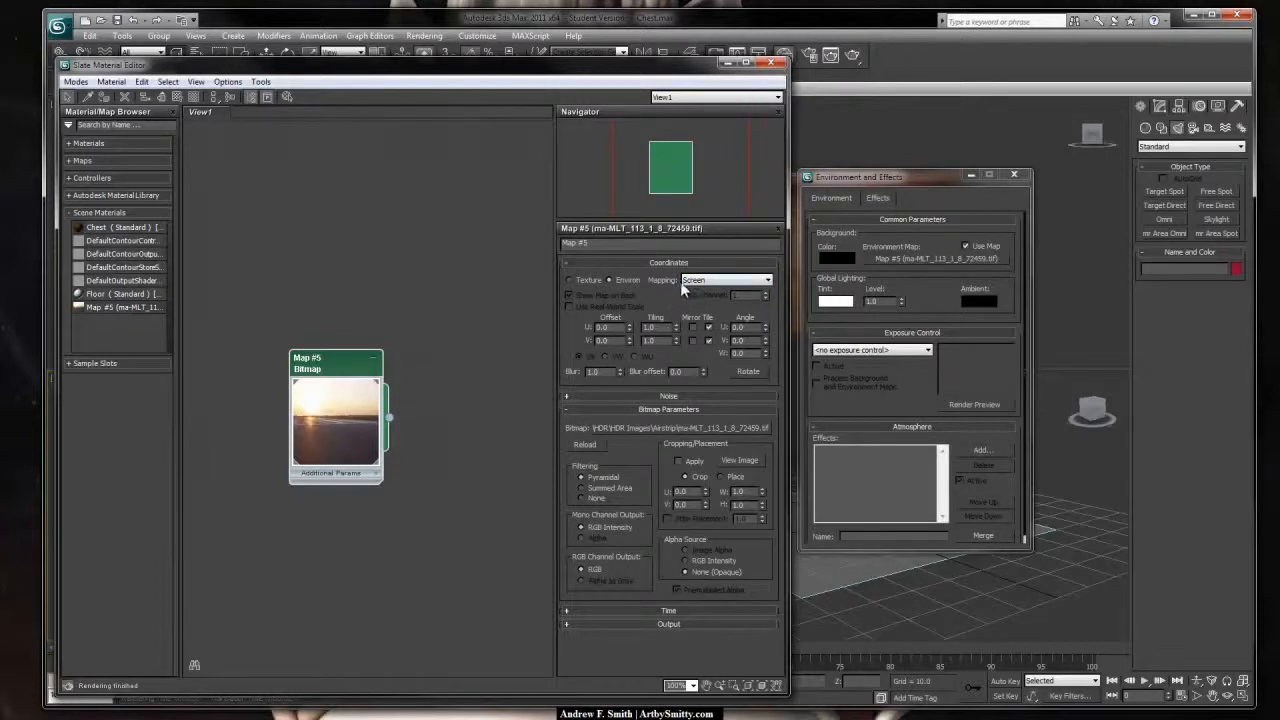
# Step: Render the Camera001 view with the Slate Material Editor closed, and save the image to the desktop as a JPEG named 2
pyautogui.click(771, 62)
pyautogui.hotkey('shift', 'q')
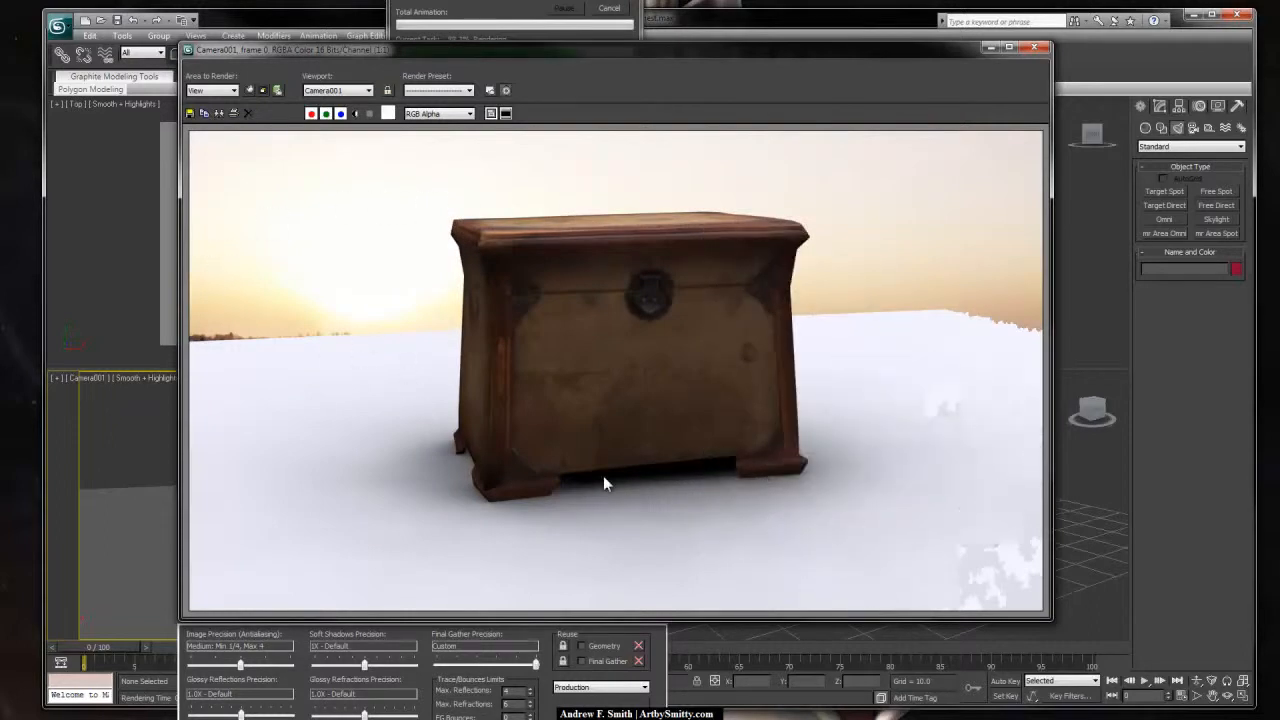
pyautogui.click(190, 113)
pyautogui.click(300, 113)
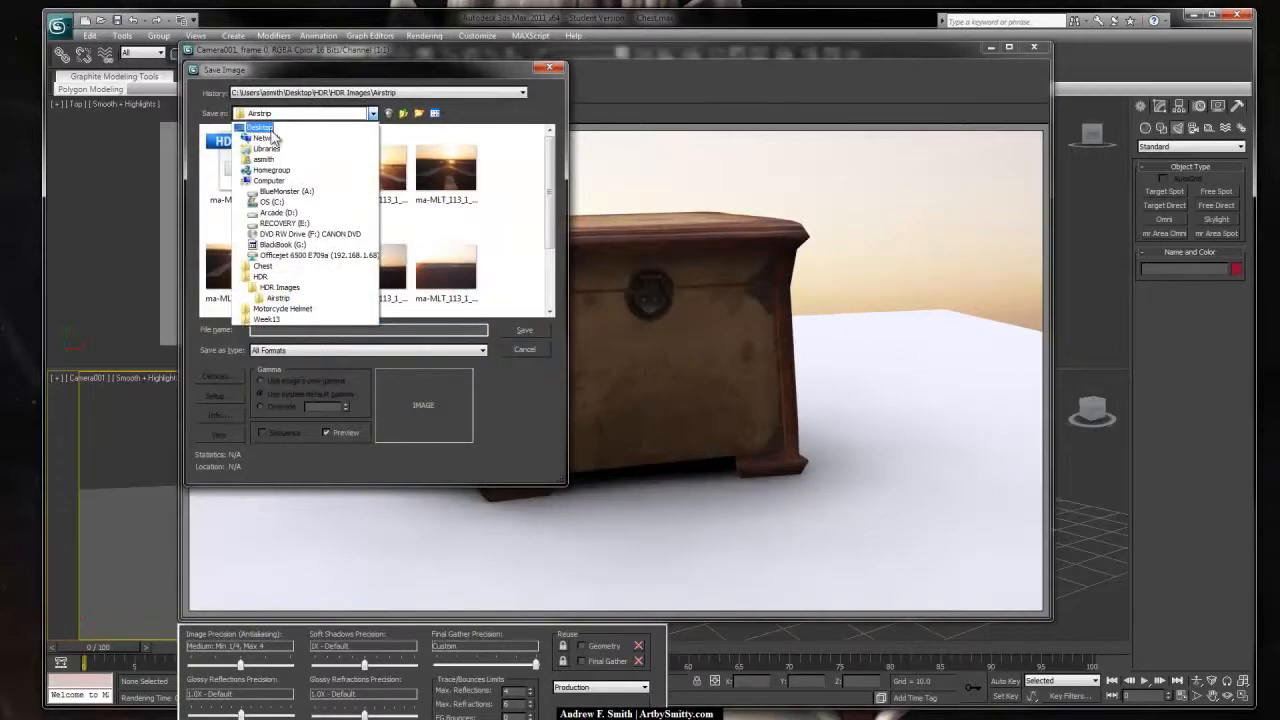
pyautogui.click(262, 128)
pyautogui.click(300, 350)
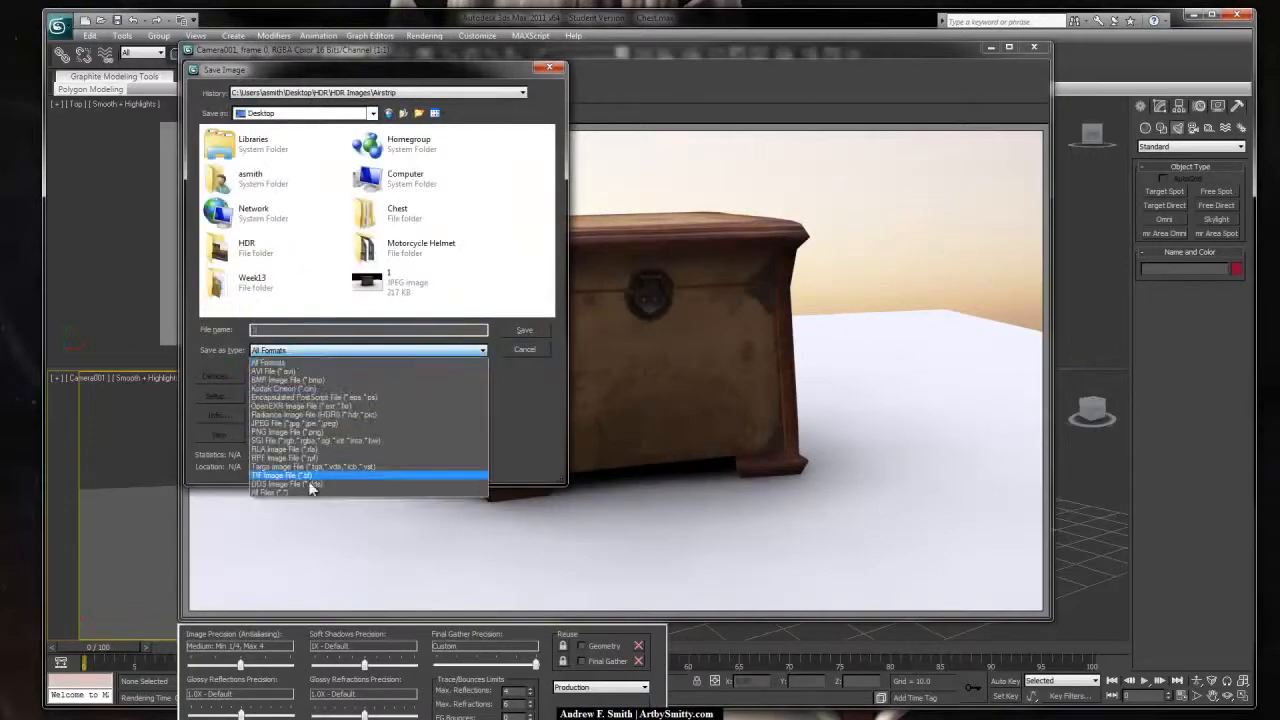
pyautogui.click(287, 423)
pyautogui.click(524, 330)
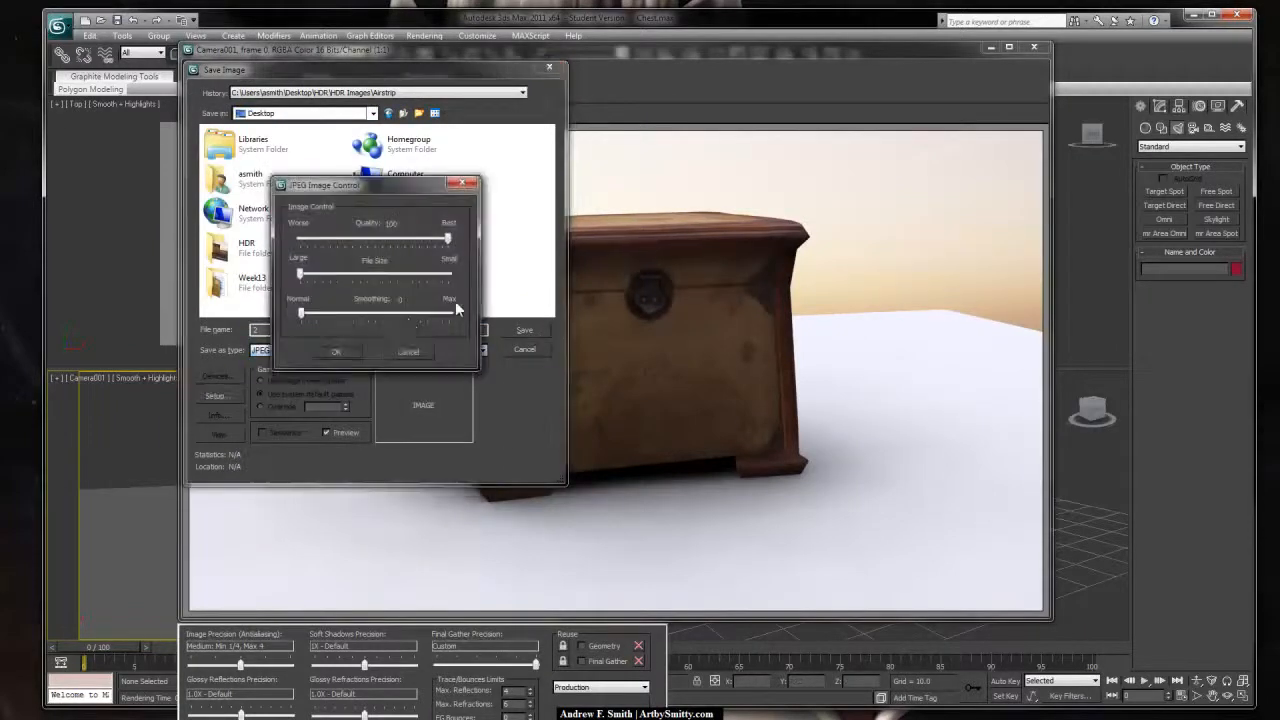
pyautogui.click(336, 351)
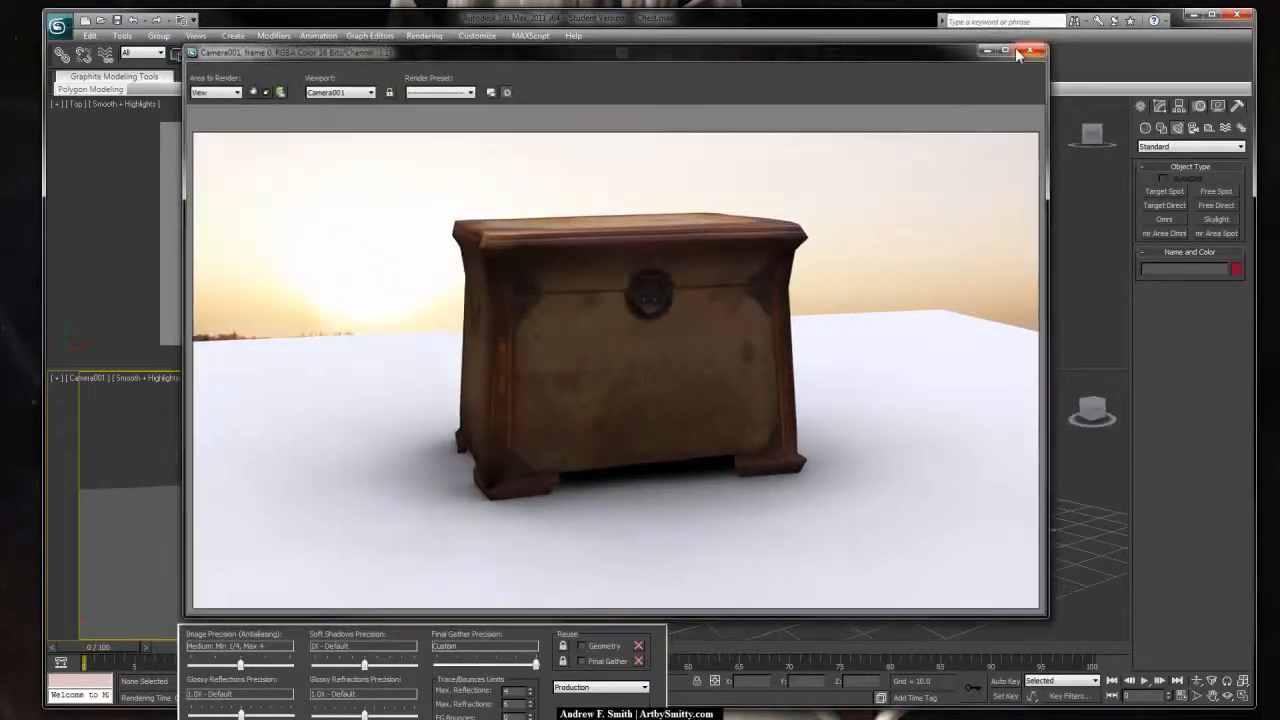
# Step: View the saved image 2, and close it along with the rendered frame and the Environment and Effects window
pyautogui.click(1036, 48)
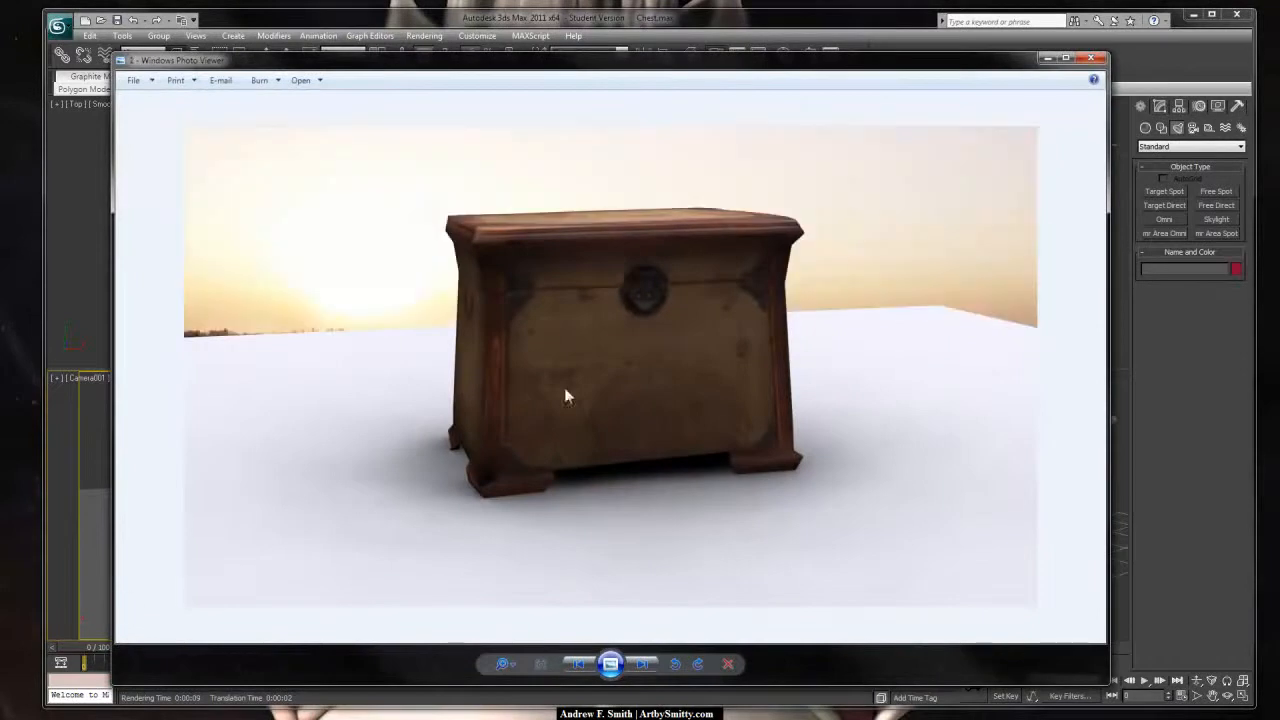
pyautogui.click(1090, 57)
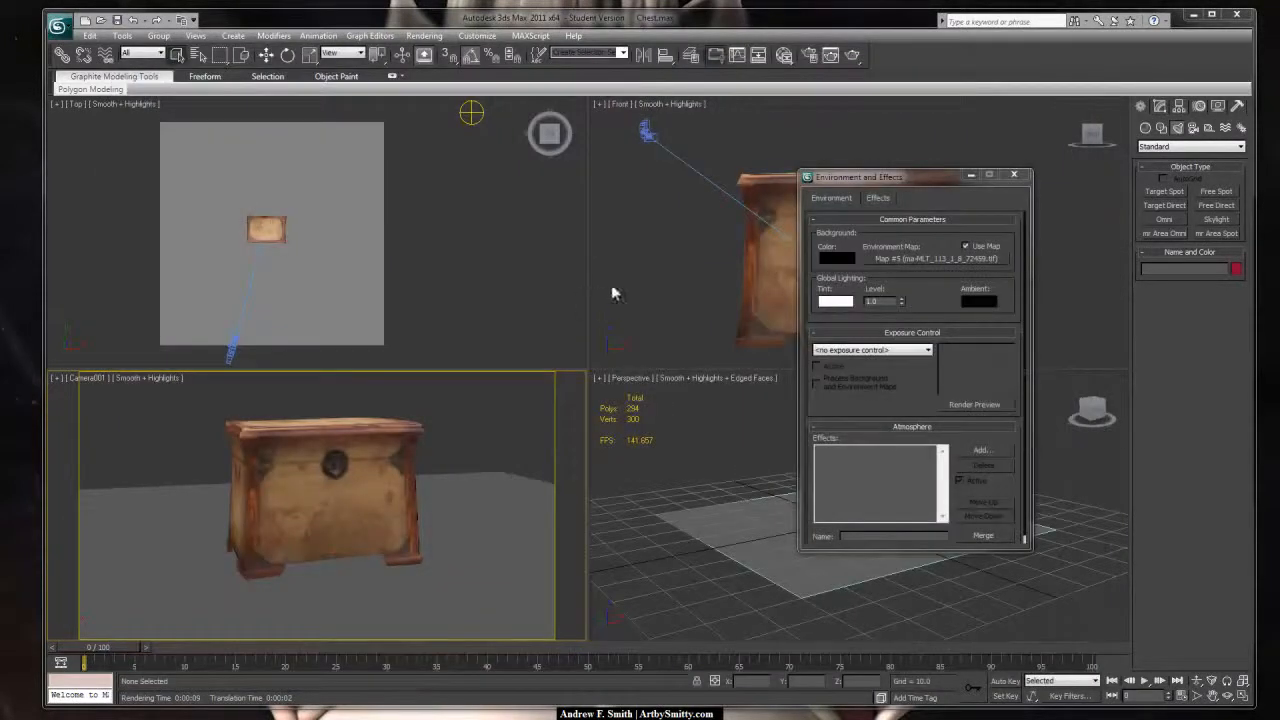
pyautogui.click(1013, 175)
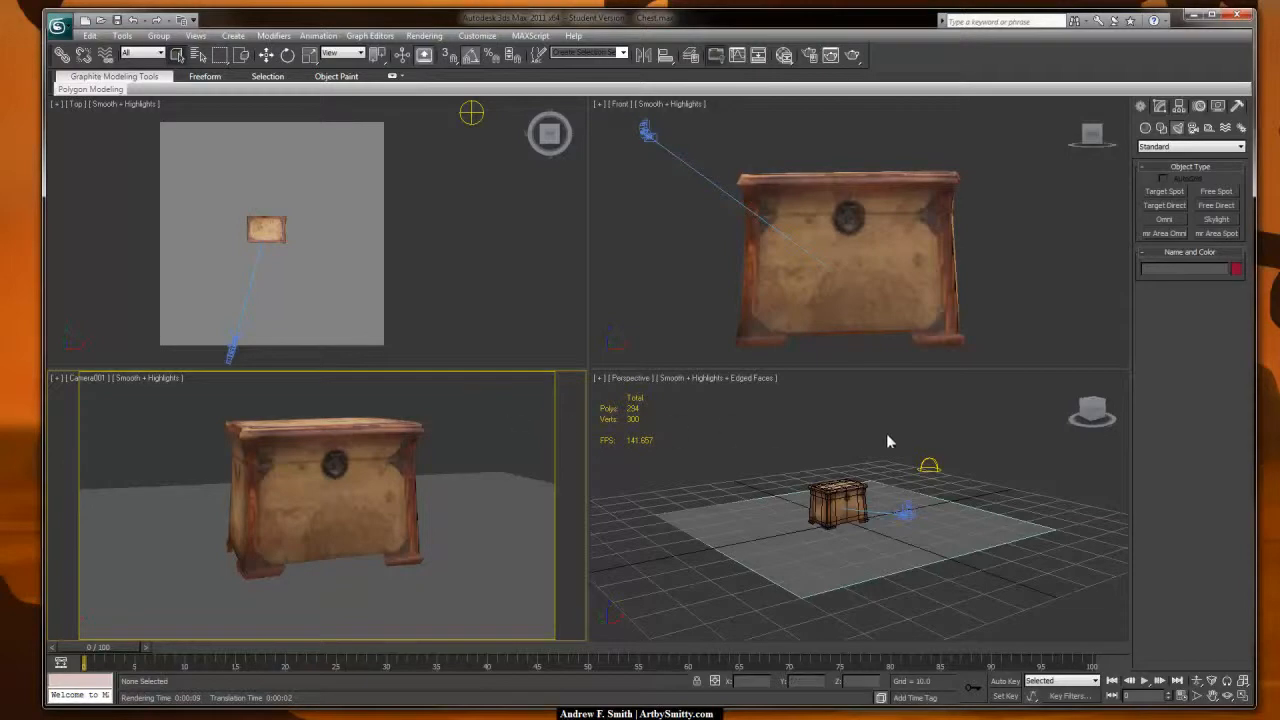
# Step: Select the skylight in the Perspective view and choose the standard Bitmap type for its sky color map
pyautogui.click(928, 466)
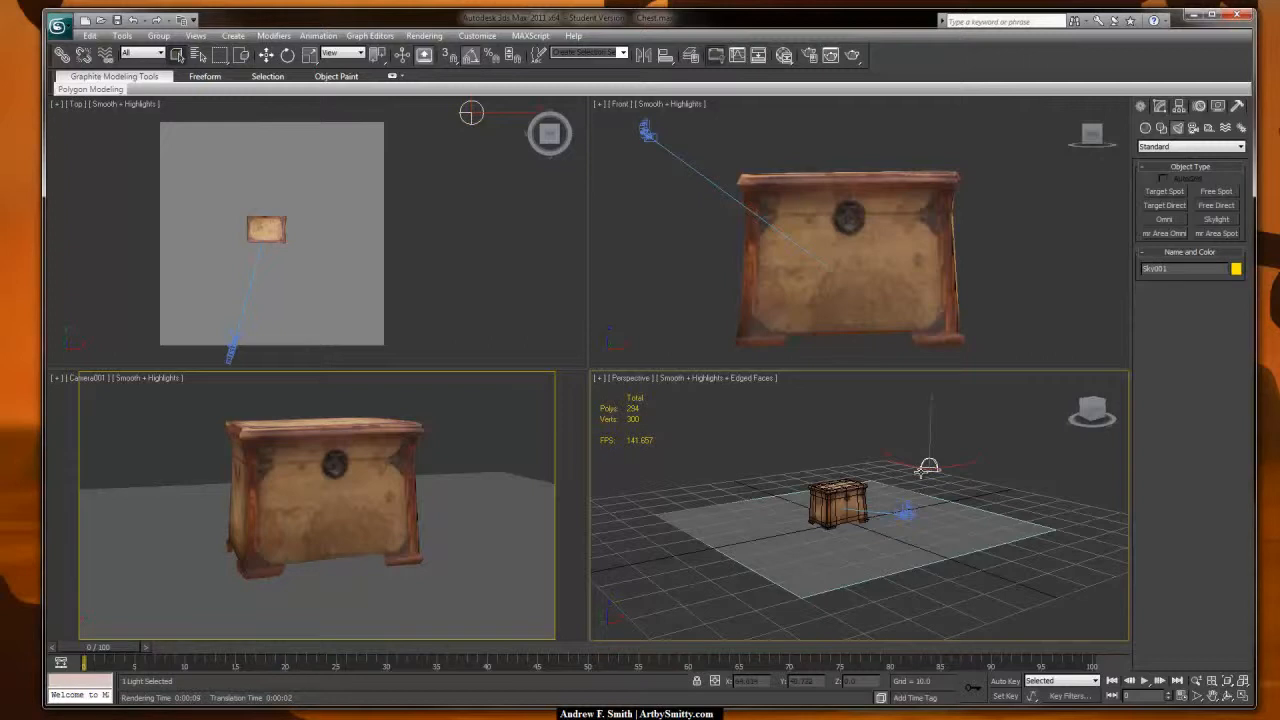
pyautogui.click(1162, 107)
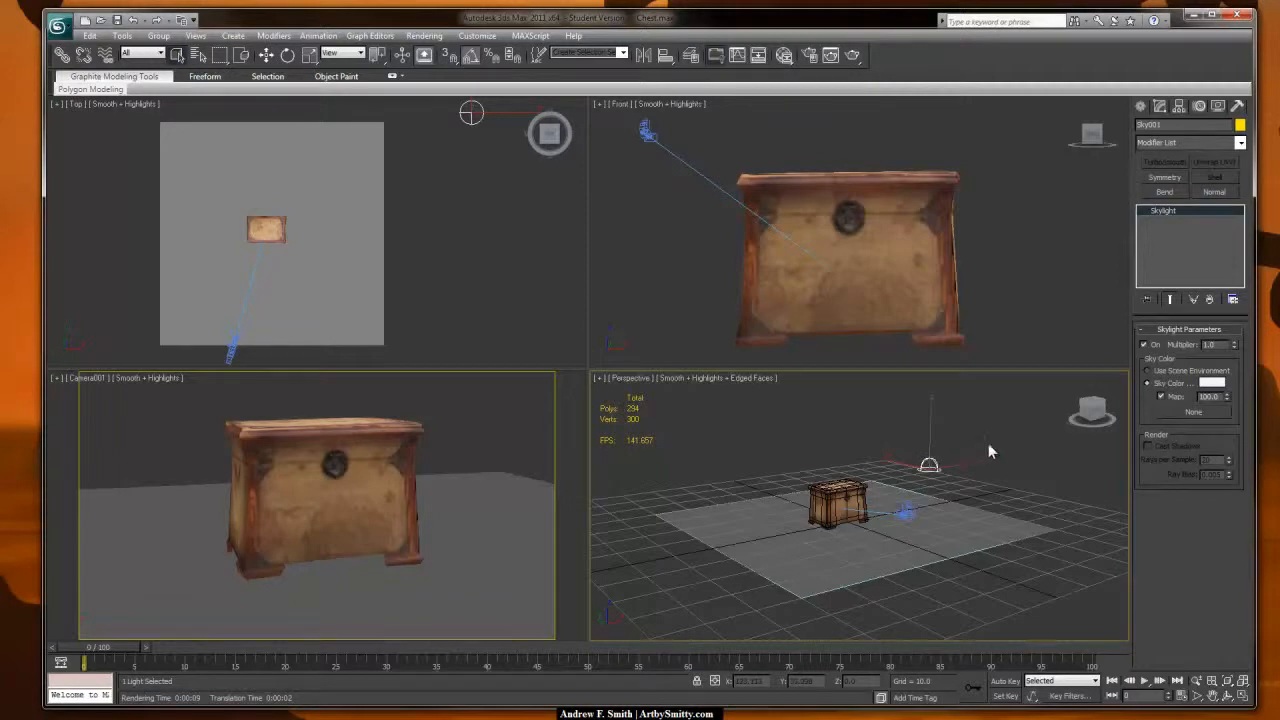
pyautogui.click(1188, 412)
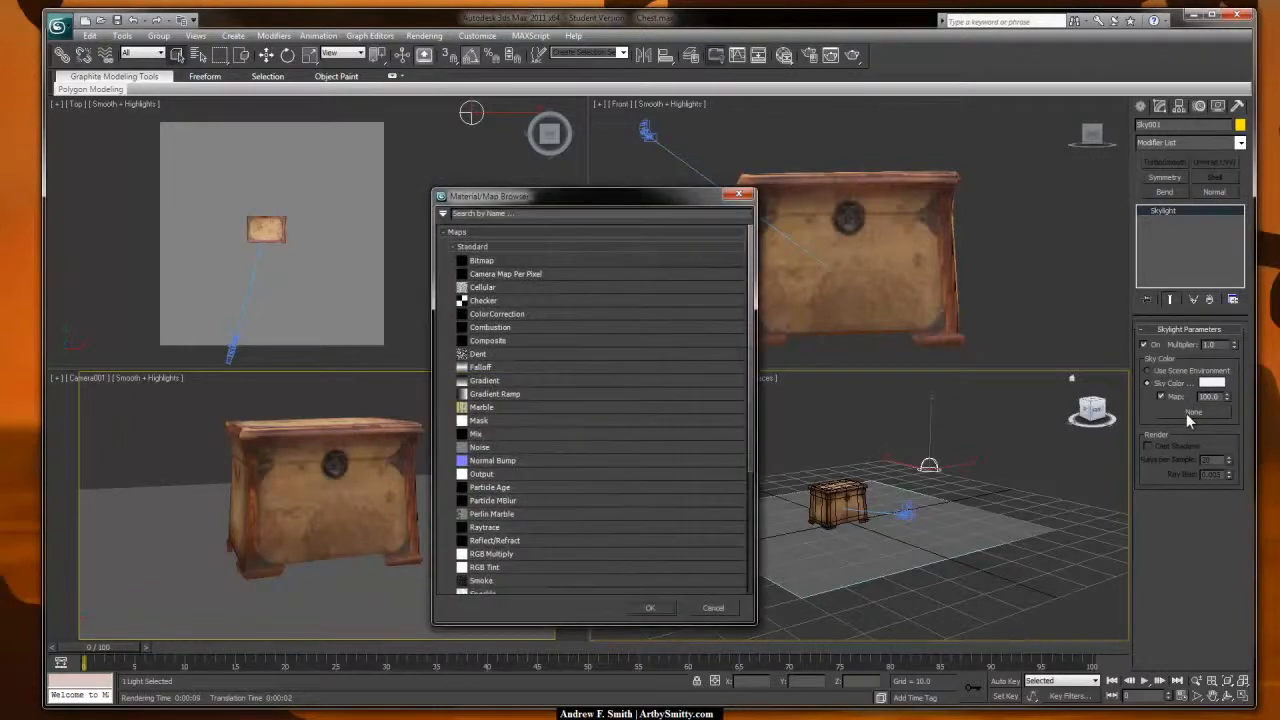
pyautogui.doubleClick(500, 260)
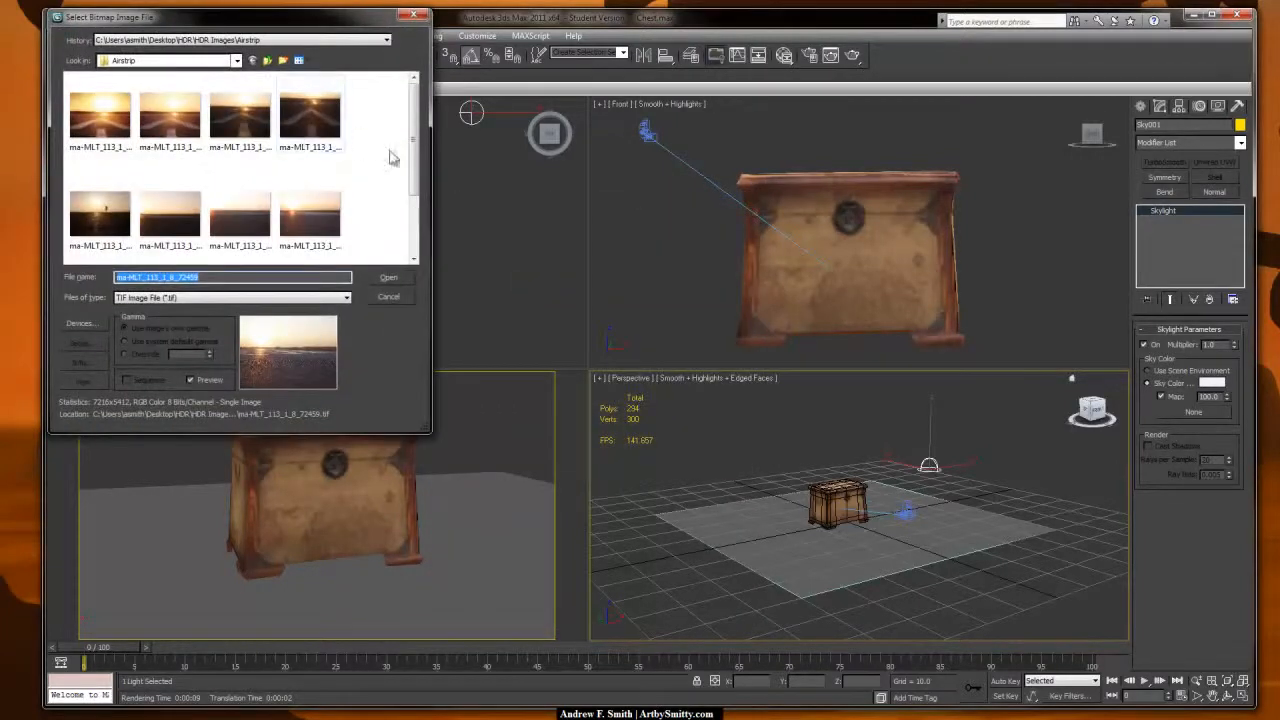
# Step: Load ma-MLT_113_1.hdr from the Airstrip folder as the skylight's sky color map, with internal storage as Real Pixels (32 bpp)
pyautogui.moveTo(178, 20); pyautogui.dragTo(543, 151)
pyautogui.click(566, 429)
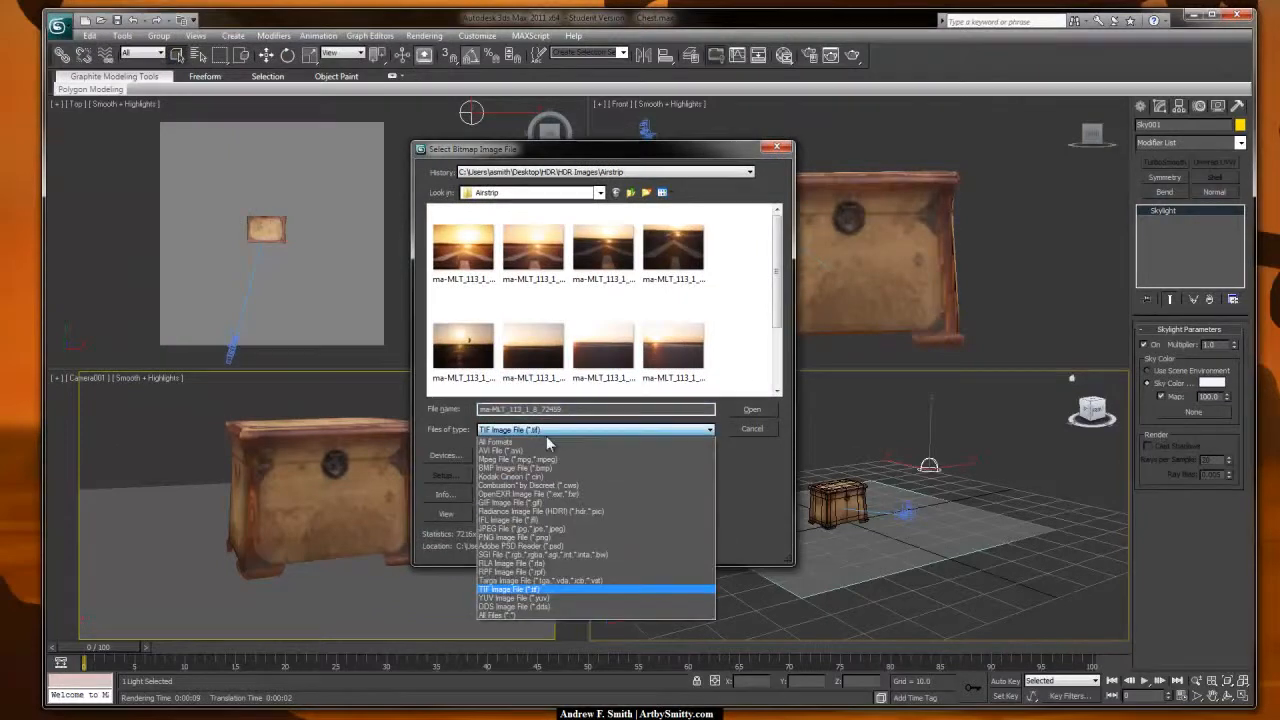
pyautogui.click(548, 443)
pyautogui.click(457, 243)
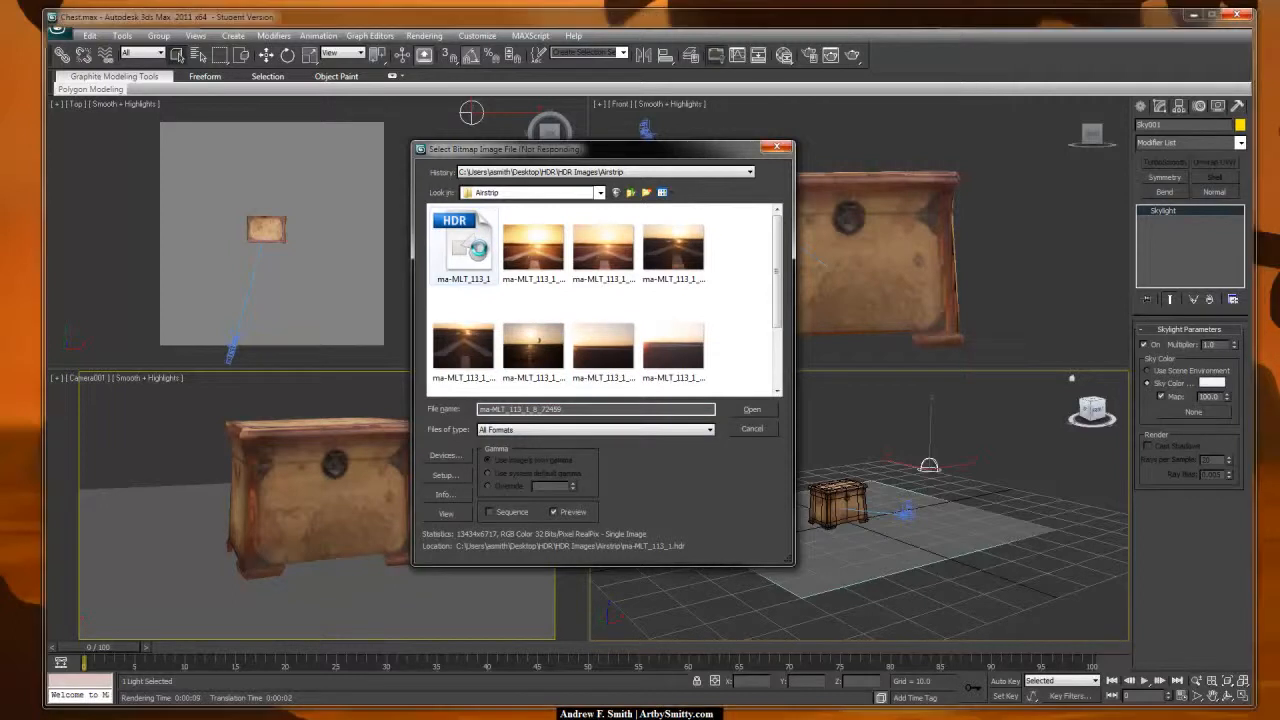
pyautogui.click(757, 409)
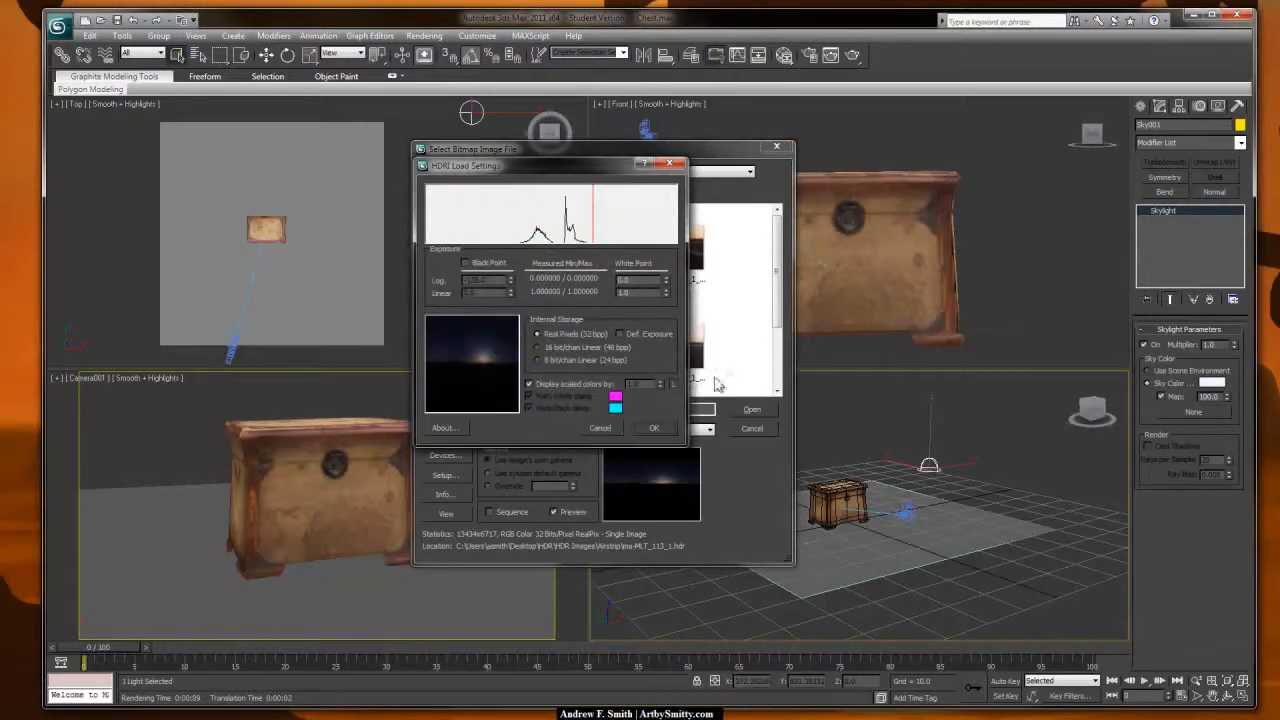
pyautogui.moveTo(575, 178); pyautogui.dragTo(582, 185)
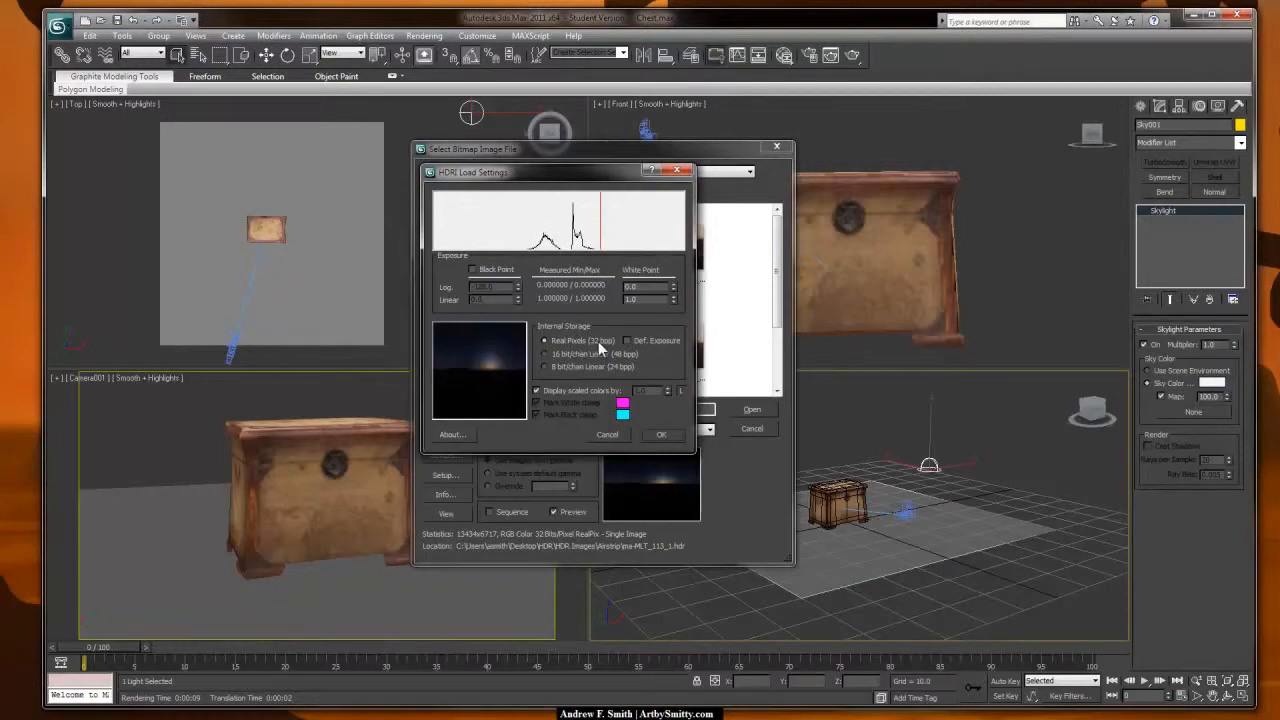
pyautogui.click(659, 434)
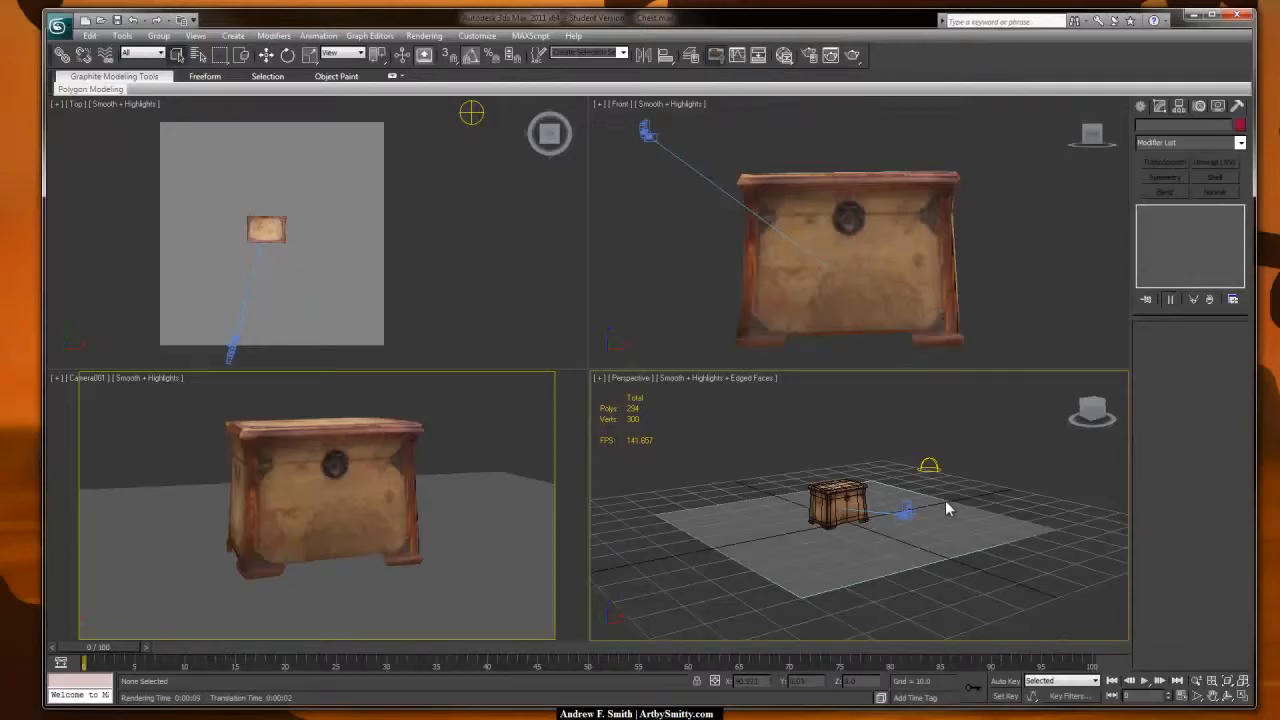
# Step: Check the skylight's assigned map, and delete the Map #5 node from View1 in the Slate Material Editor
pyautogui.click(929, 465)
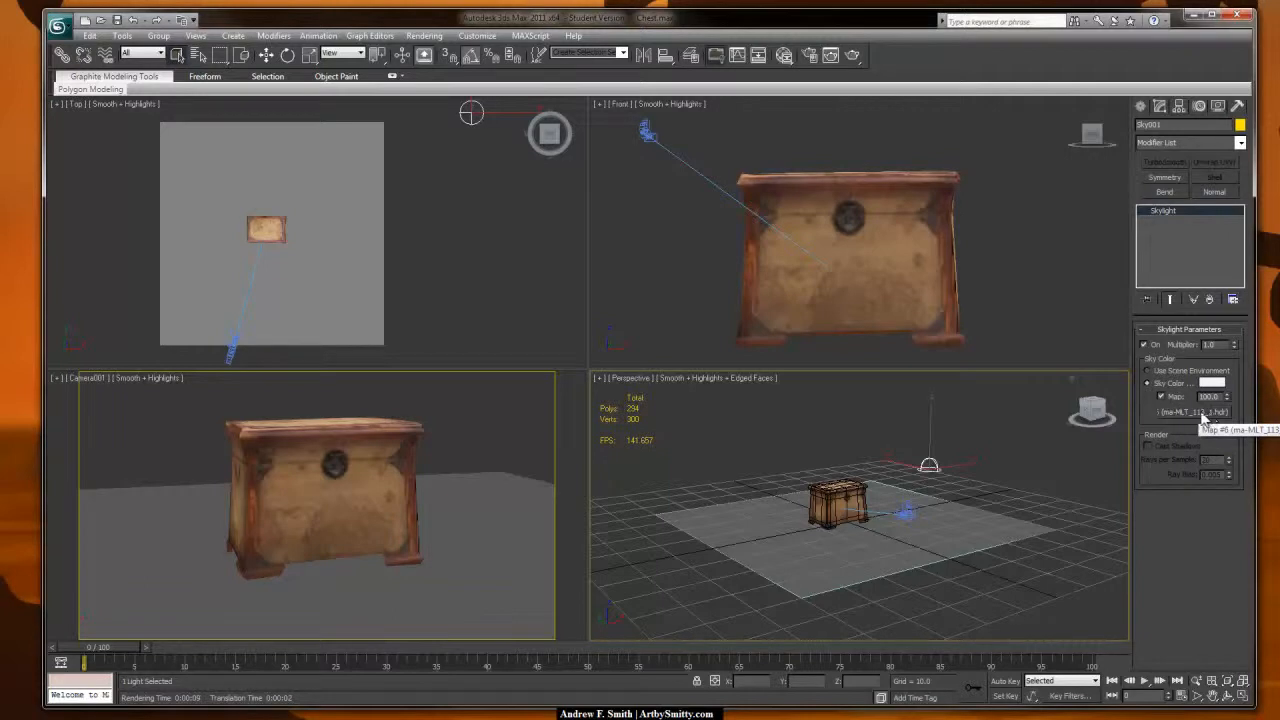
pyautogui.click(522, 428)
pyautogui.press('m')
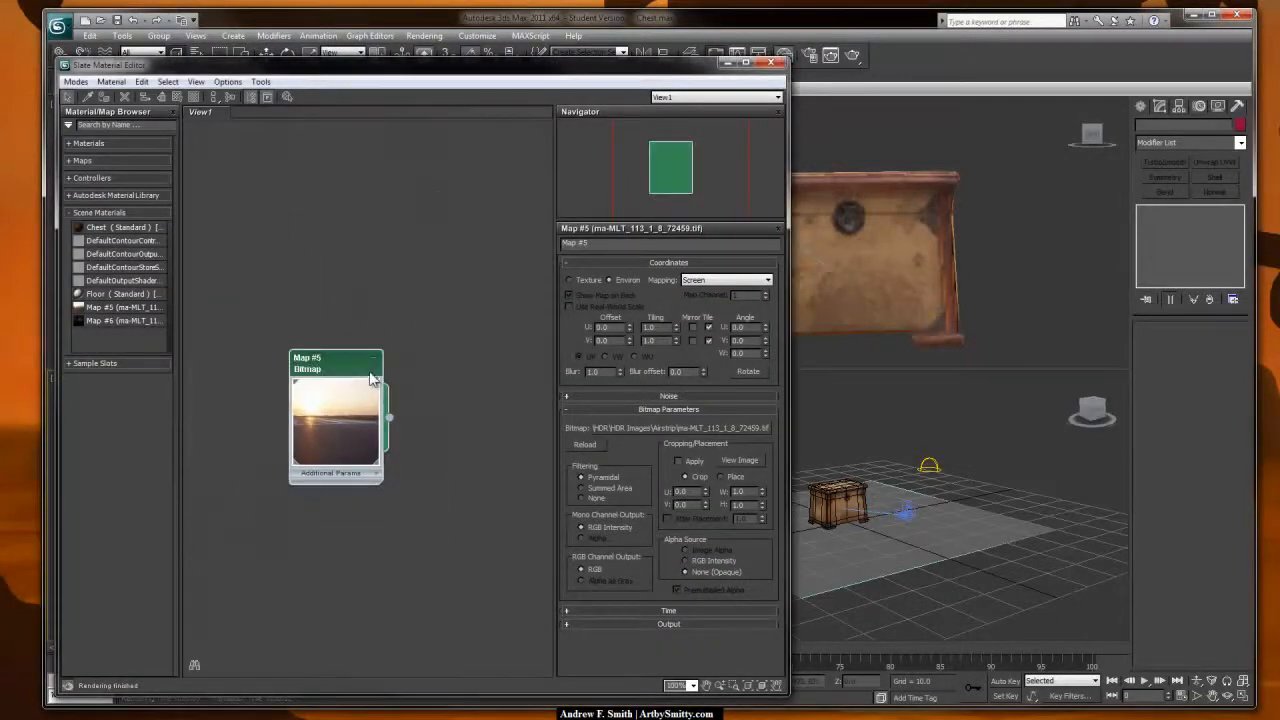
pyautogui.press('Delete')
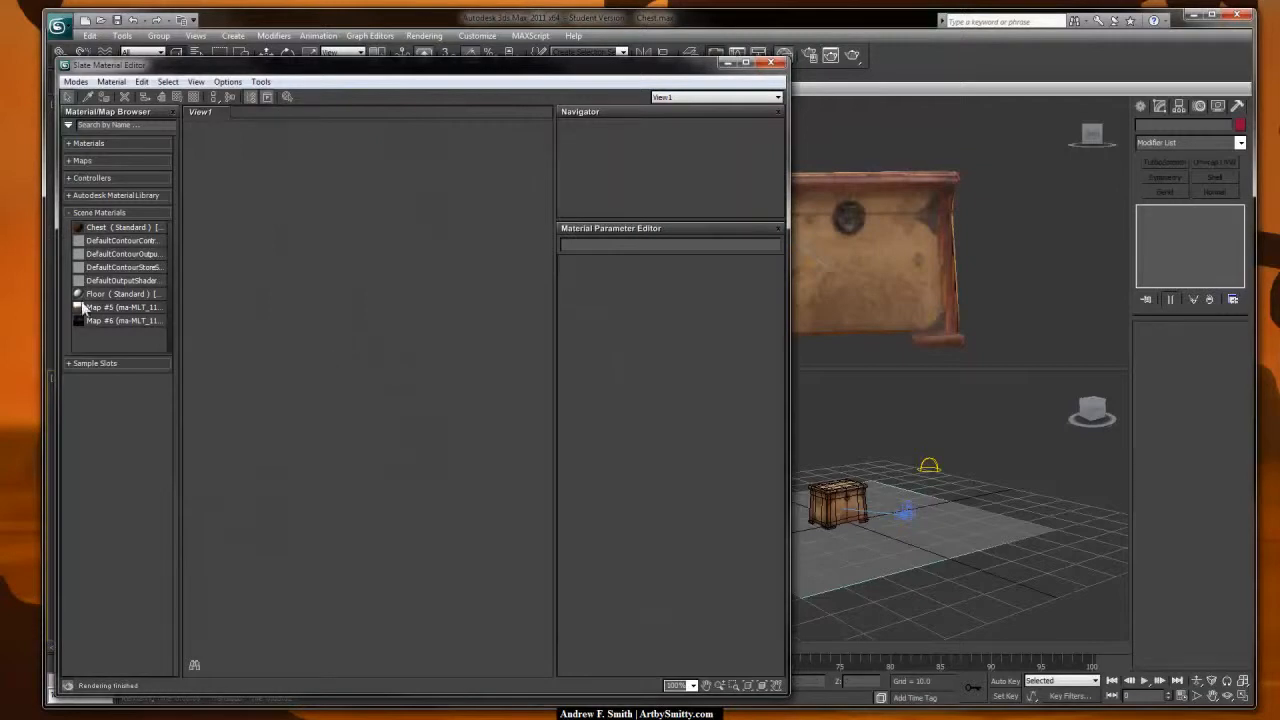
pyautogui.moveTo(246, 309); pyautogui.dragTo(466, 543)
# Step: Place the skylight's HDR map in View1 as an instance, enlarge its preview and show its parameters
pyautogui.click(928, 470)
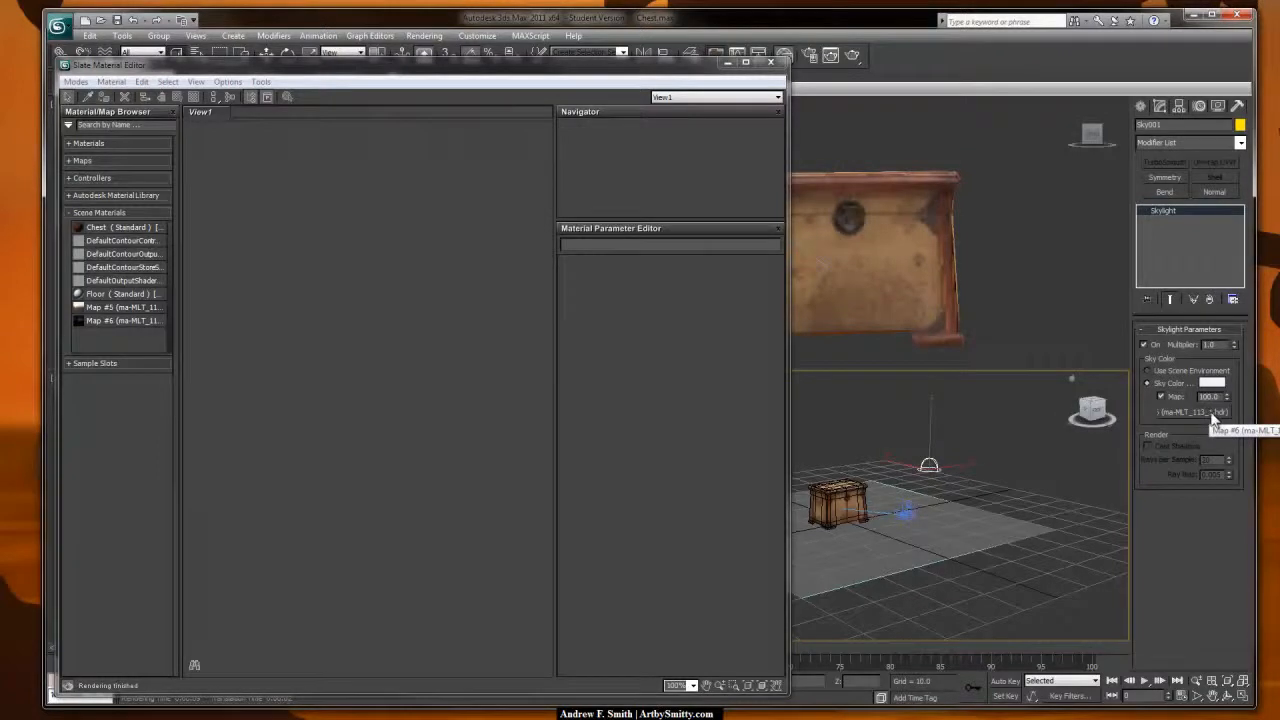
pyautogui.moveTo(1210, 425); pyautogui.dragTo(405, 417)
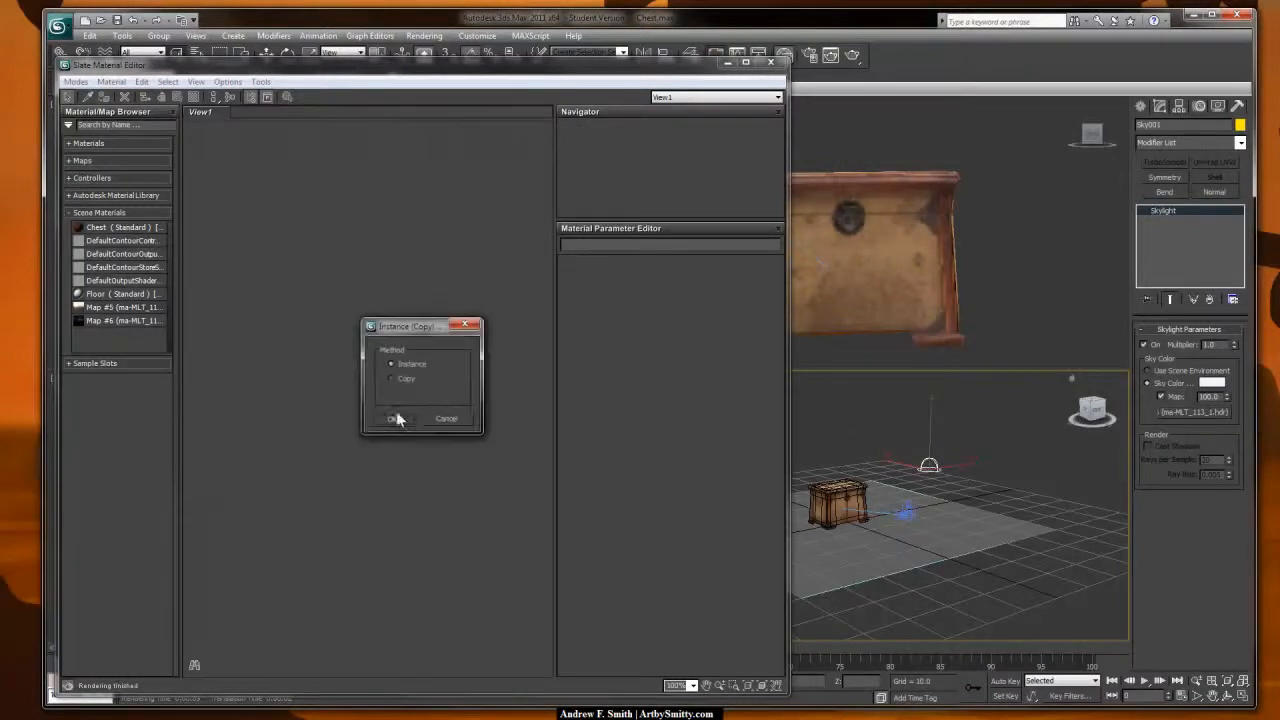
pyautogui.click(396, 418)
pyautogui.doubleClick(293, 380)
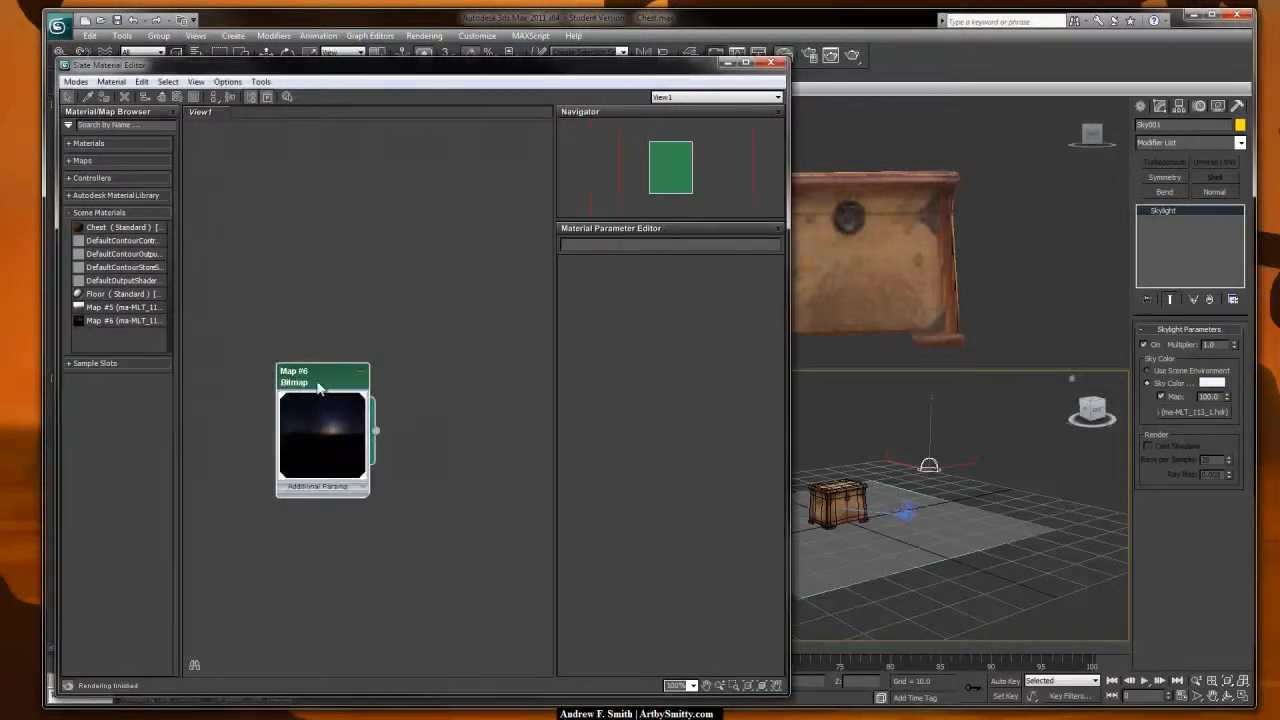
pyautogui.doubleClick(323, 381)
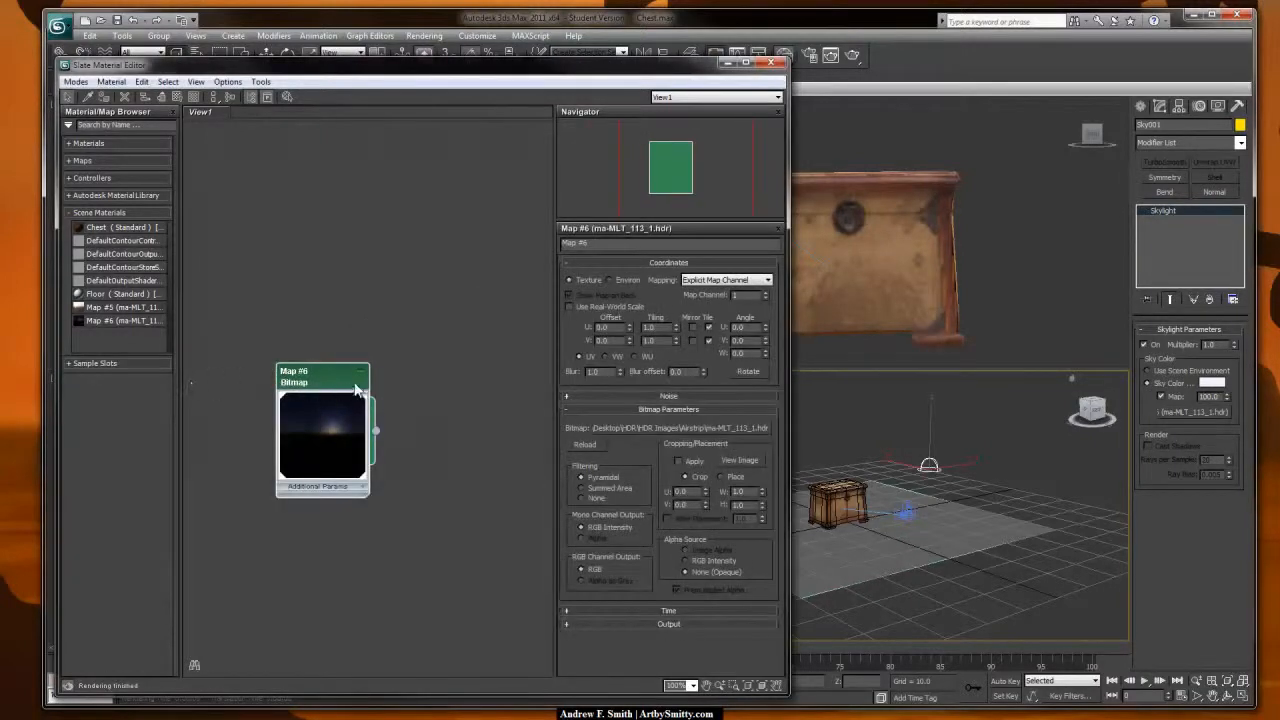
# Step: Set the HDR bitmap's coordinates to Environ with Spherical Environment mapping
pyautogui.click(622, 279)
pyautogui.click(706, 283)
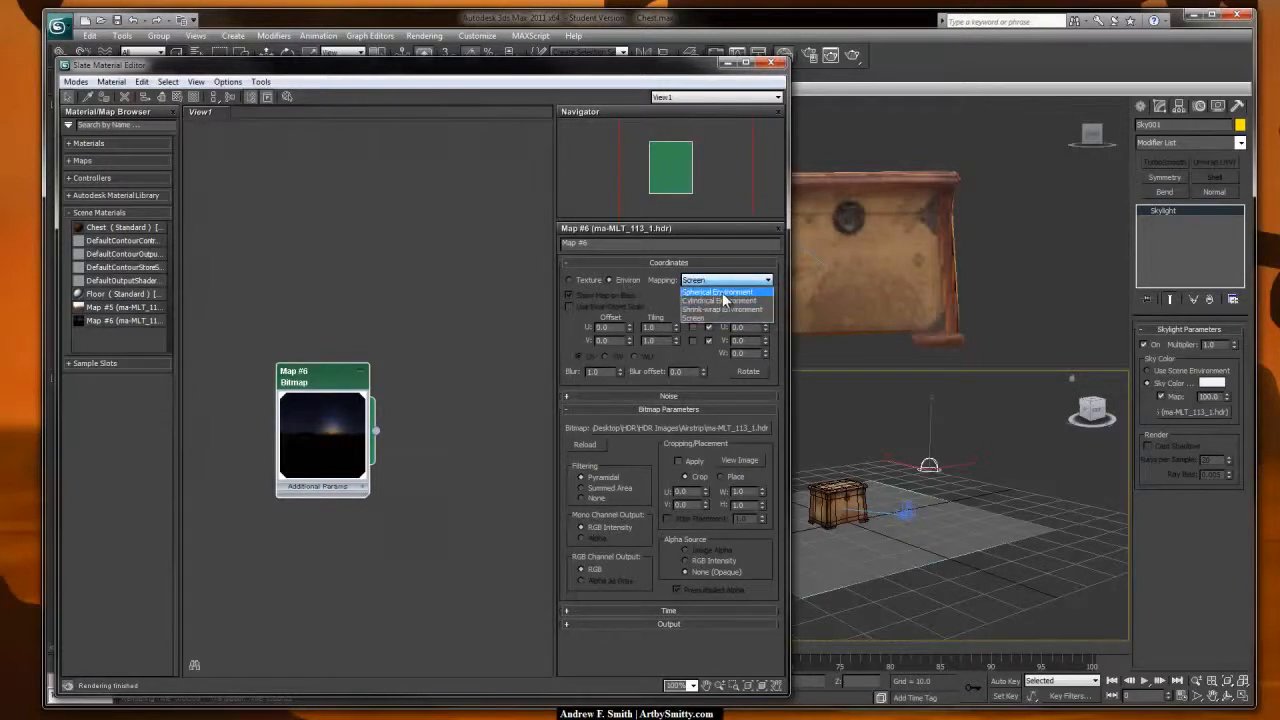
pyautogui.click(722, 292)
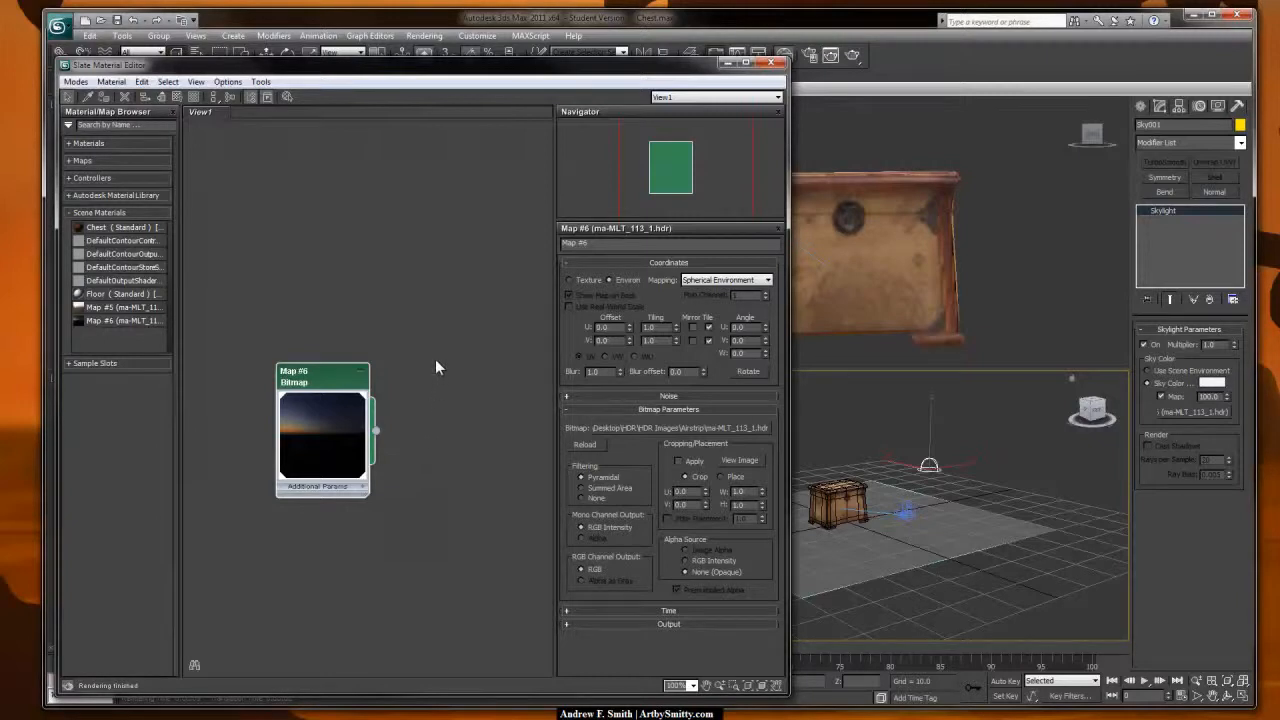
pyautogui.click(455, 341)
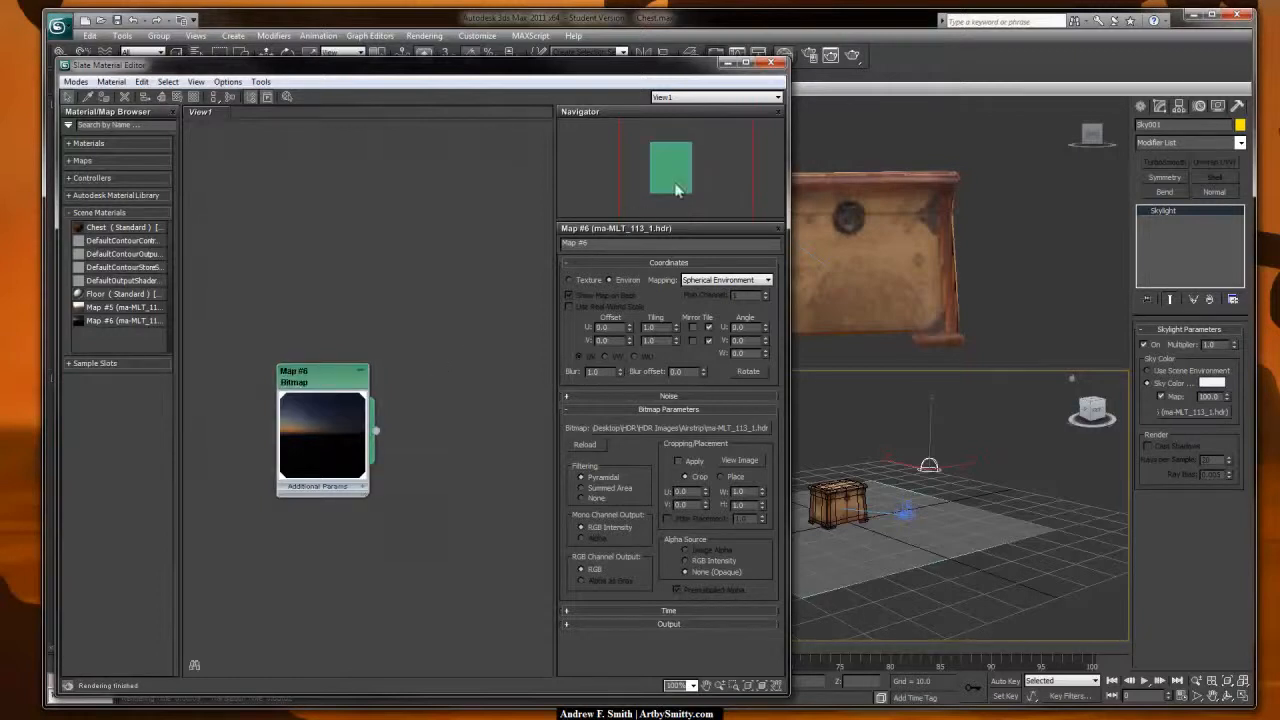
# Step: Render the Camera001 view with the Slate Material Editor closed, and inspect the rendered chest up close
pyautogui.click(770, 63)
pyautogui.click(445, 395)
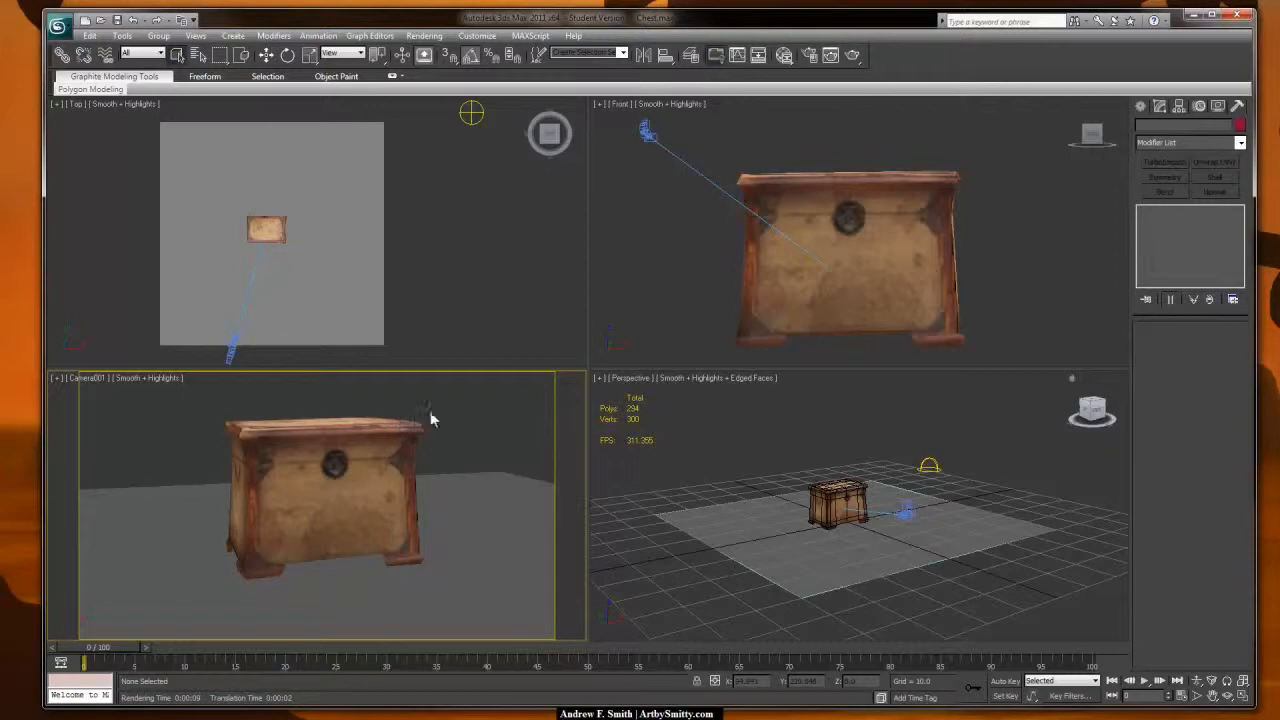
pyautogui.click(852, 55)
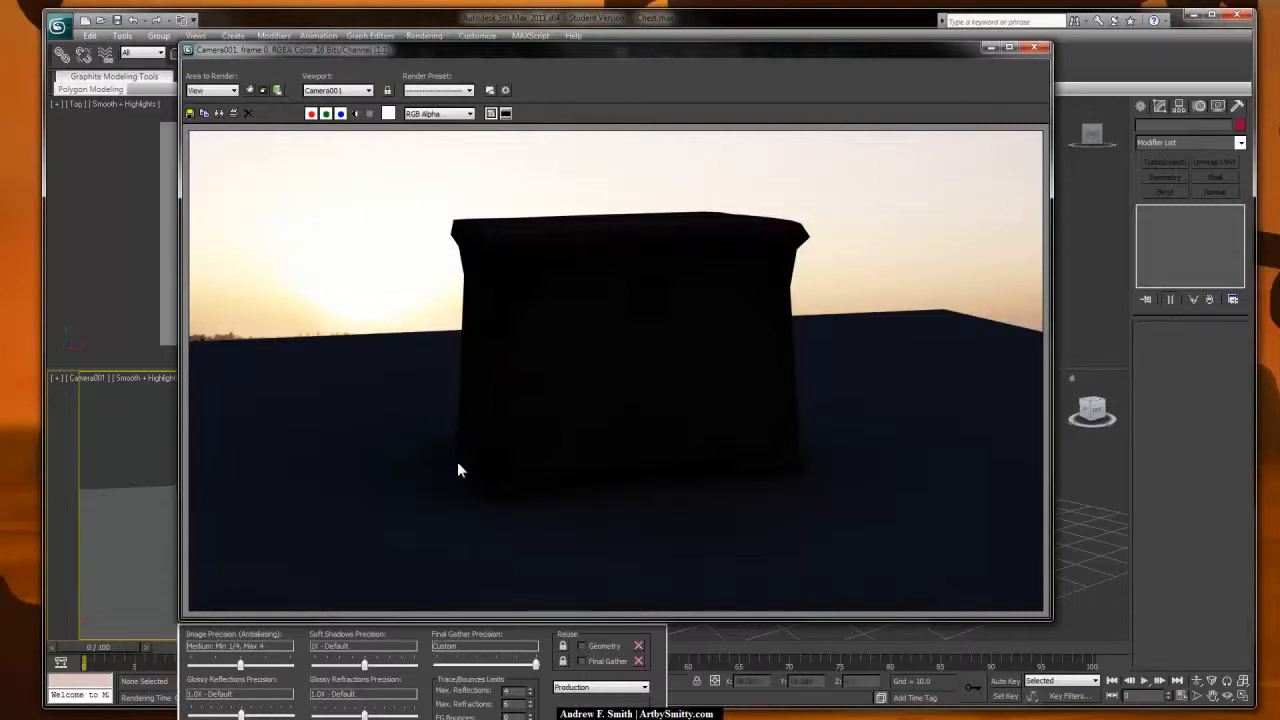
pyautogui.scroll(3, 581, 432)
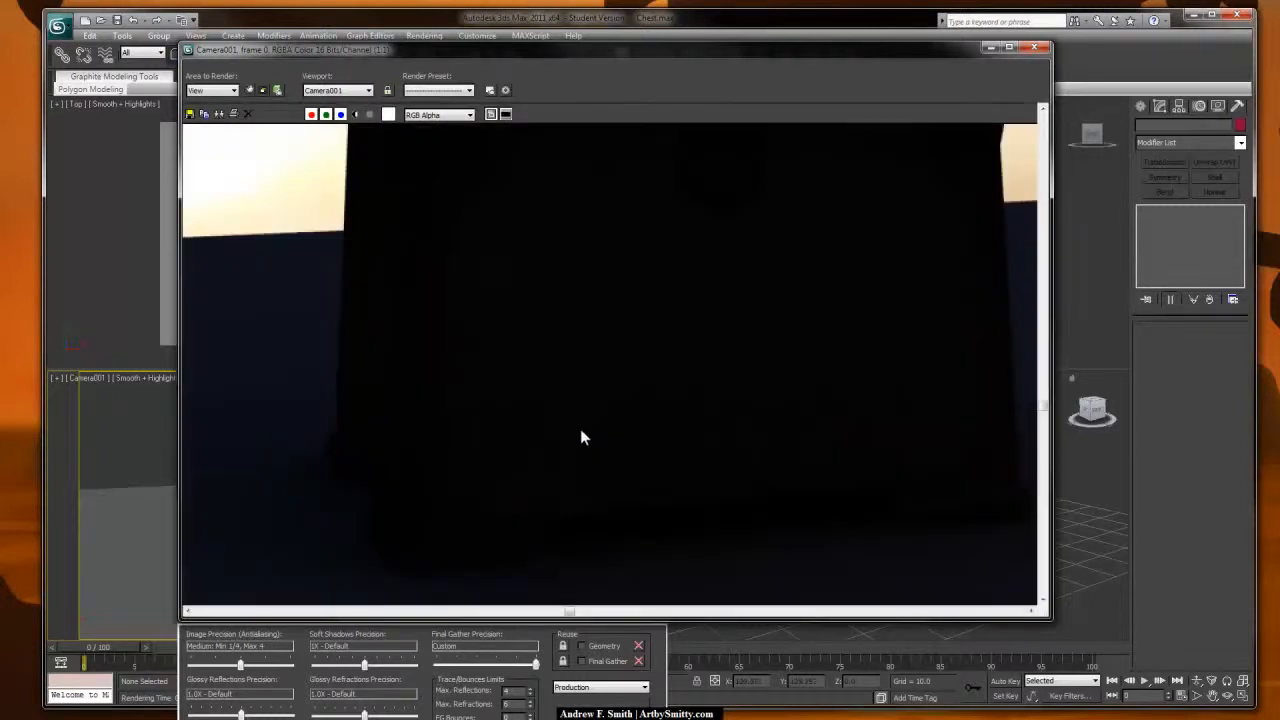
pyautogui.scroll(-3, 582, 432)
pyautogui.scroll(2, 580, 374)
pyautogui.scroll(-1, 583, 371)
pyautogui.scroll(1, 723, 291)
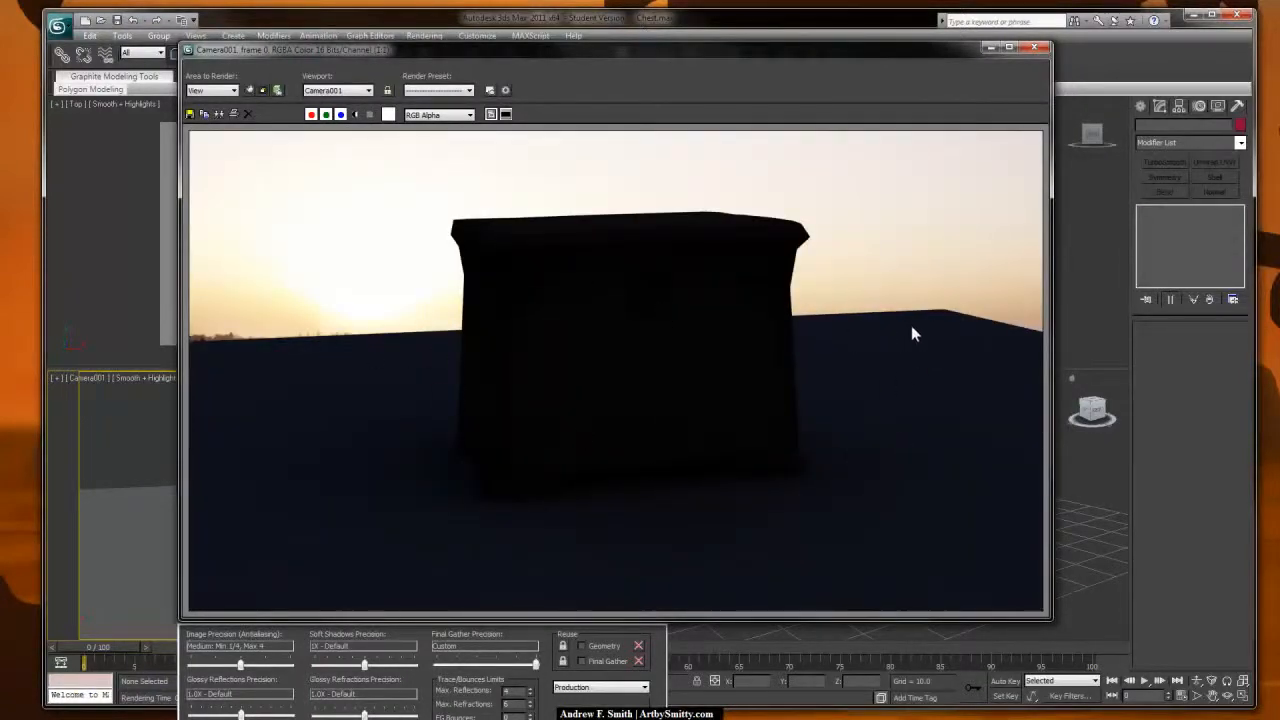
# Step: Save the rendered image to the desktop as a JPEG named 3
pyautogui.click(190, 114)
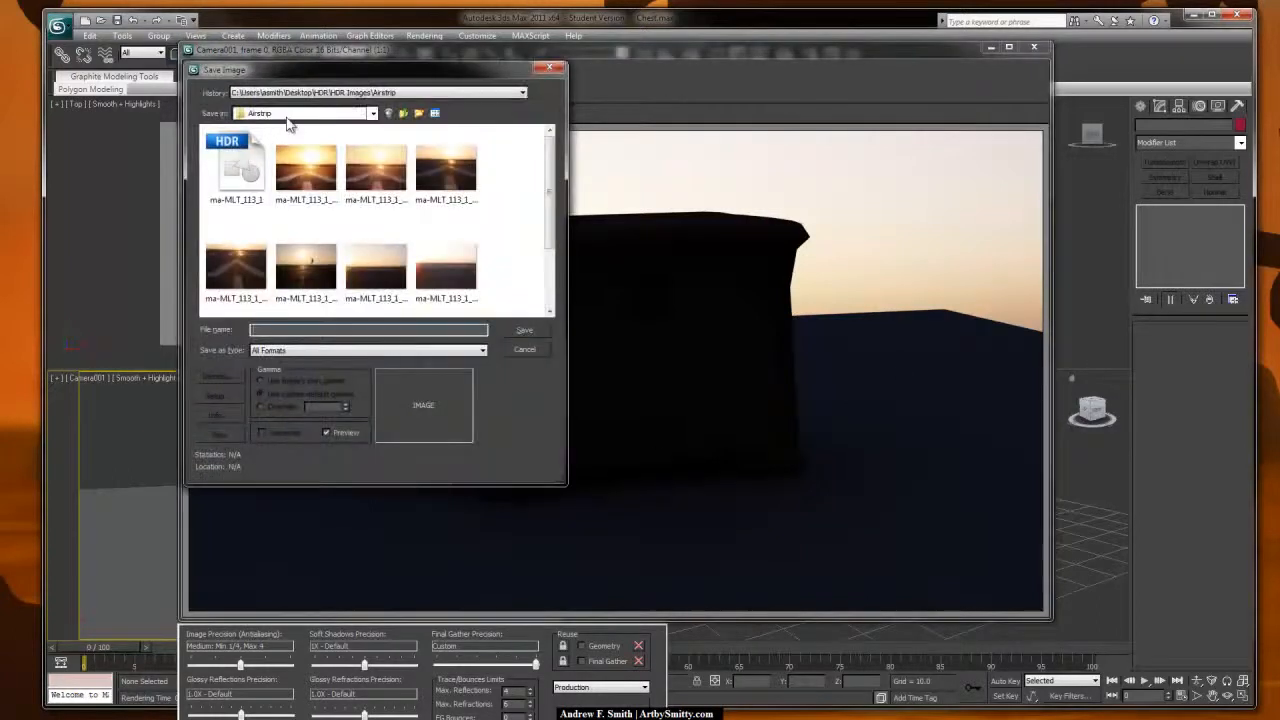
pyautogui.click(300, 113)
pyautogui.click(275, 128)
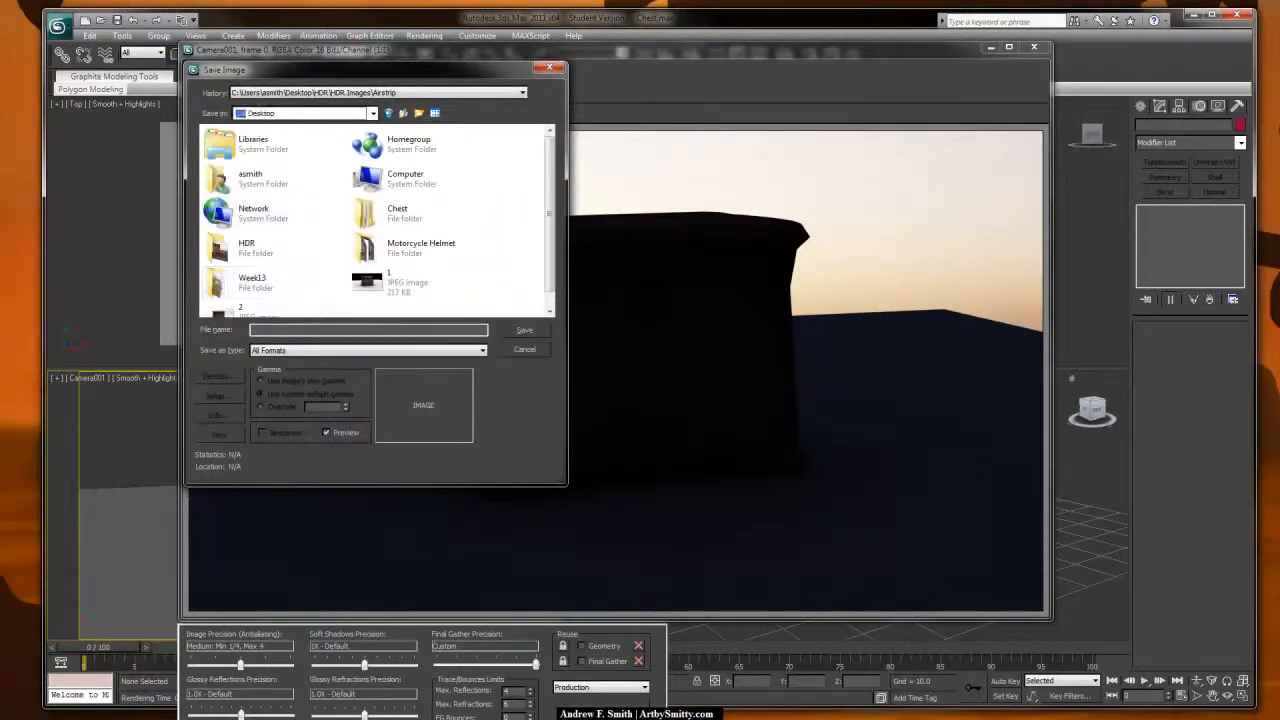
pyautogui.write('3')
pyautogui.click(421, 350)
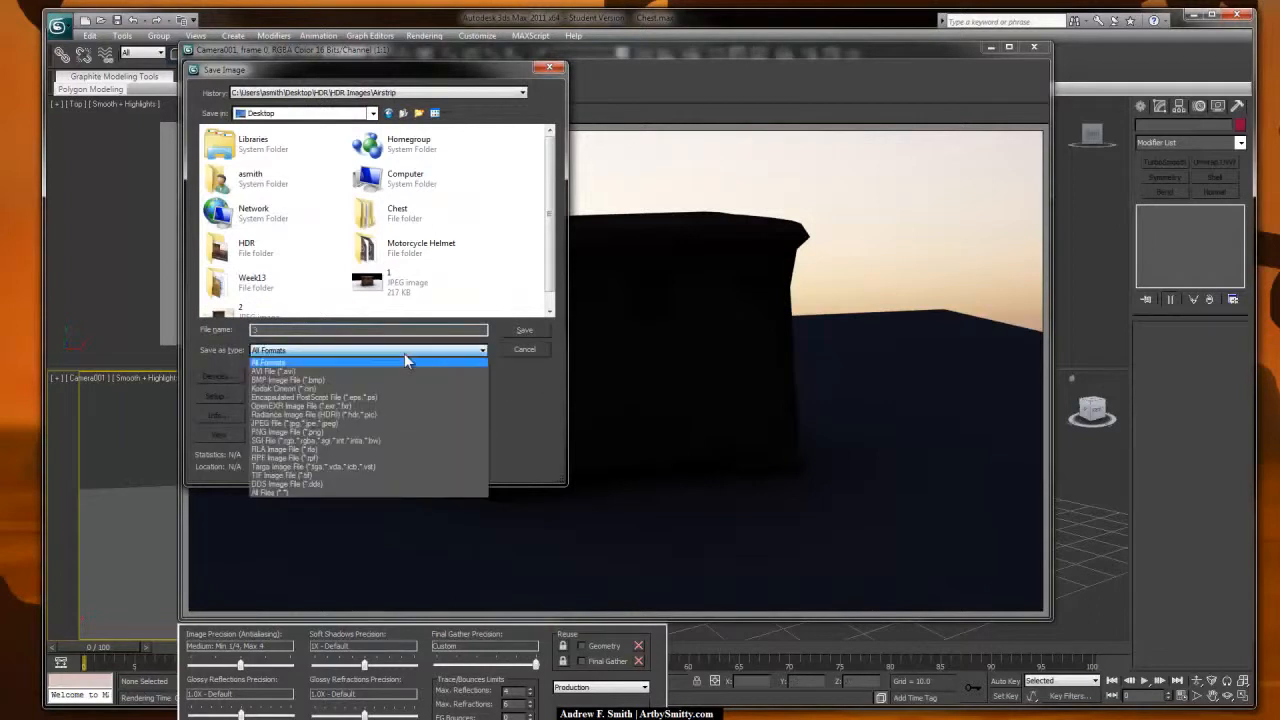
pyautogui.click(345, 423)
pyautogui.click(503, 322)
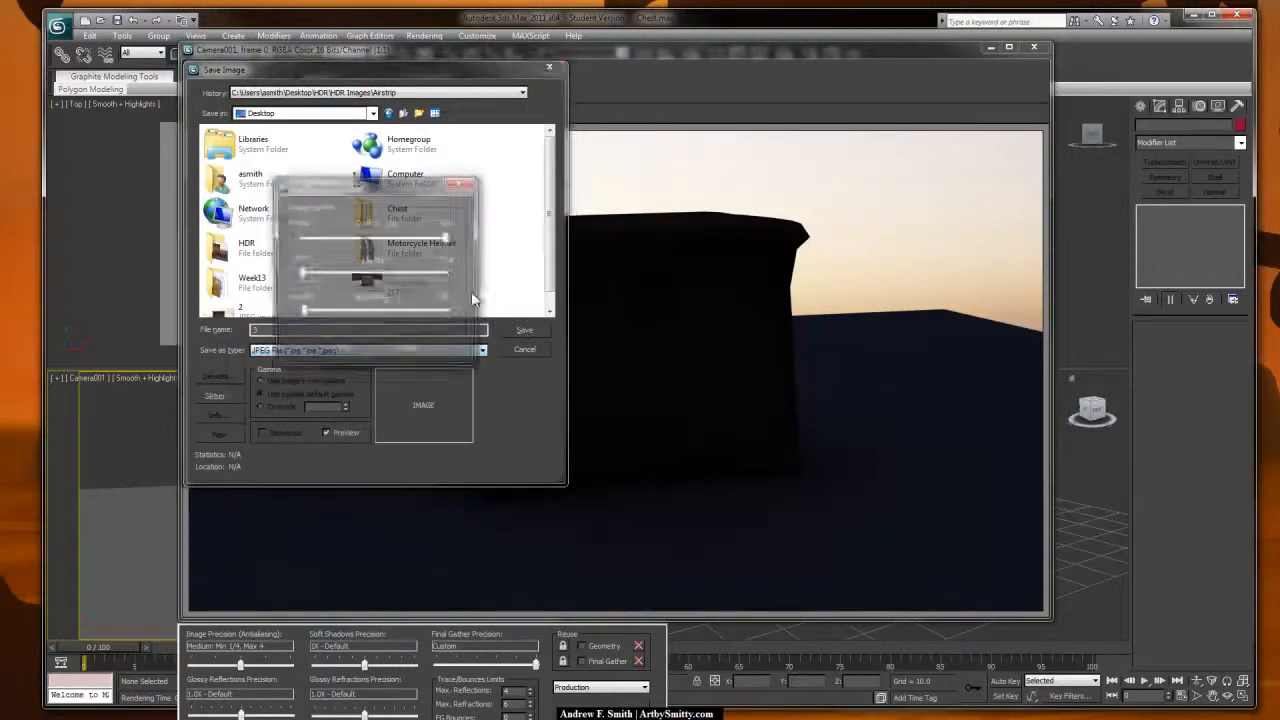
pyautogui.click(331, 349)
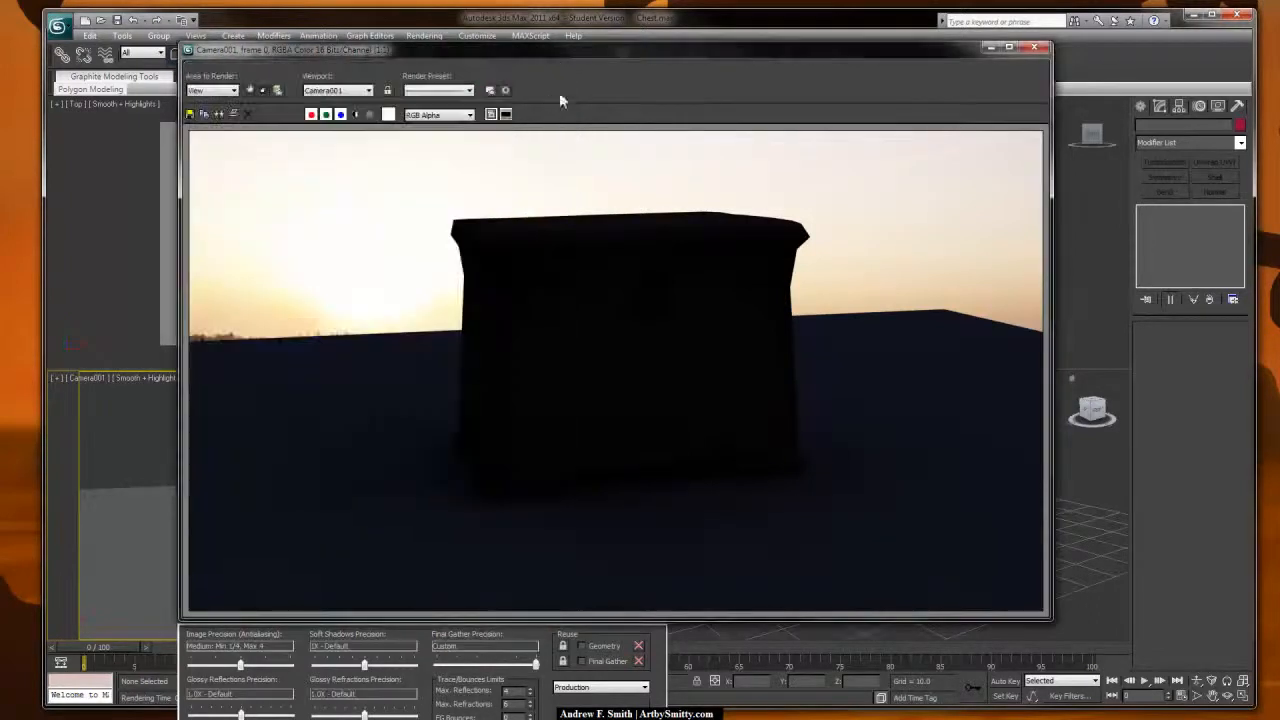
# Step: Close the rendered frame and compare the saved image 2 with the next saved render
pyautogui.click(1033, 48)
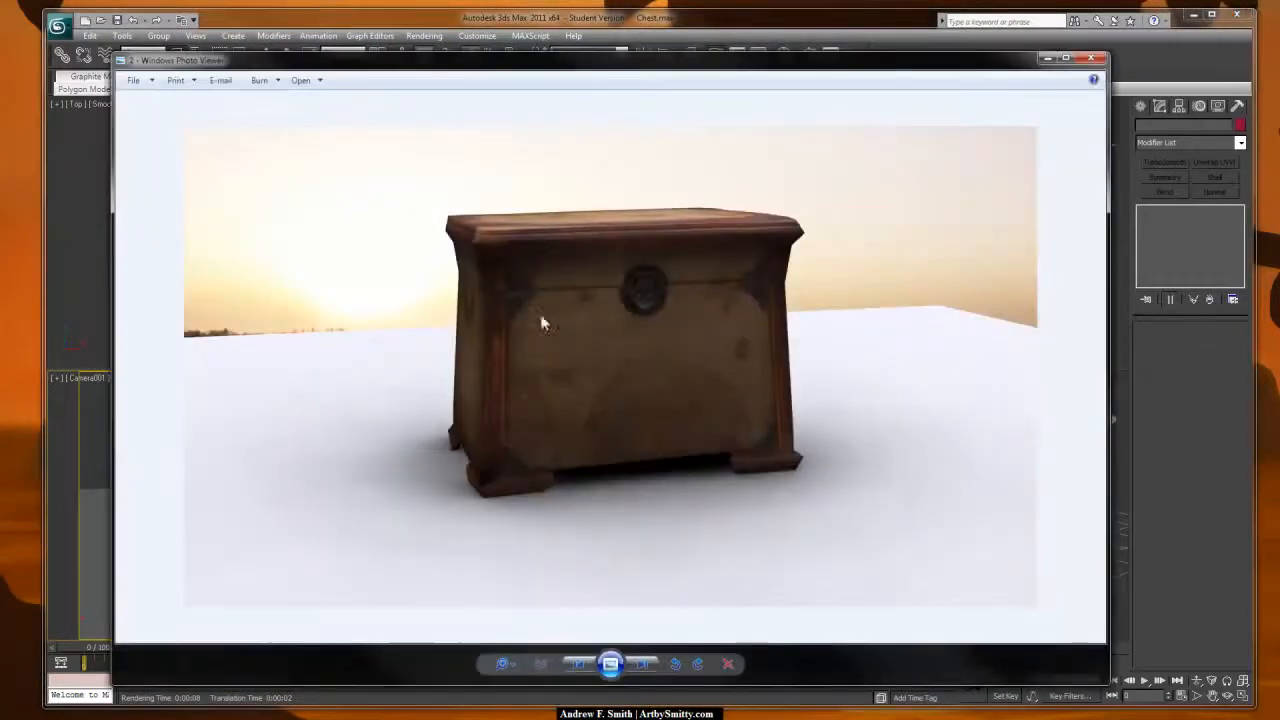
pyautogui.press('Right')
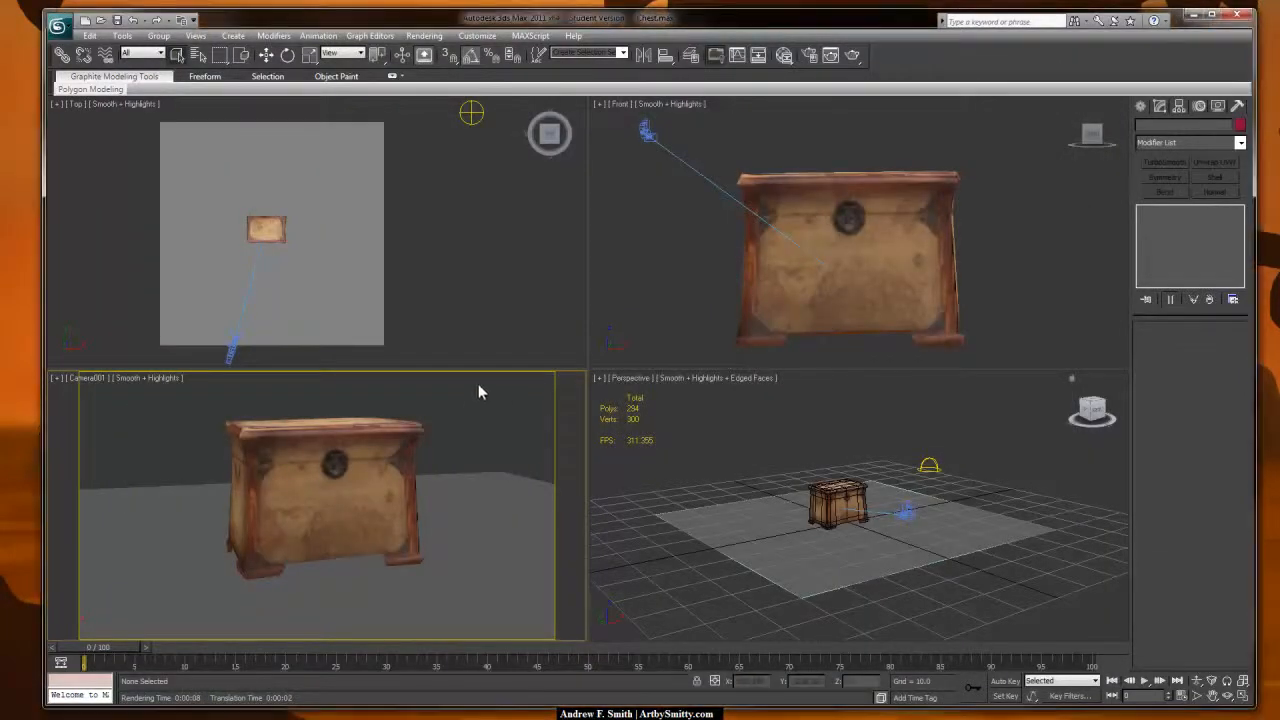
# Step: Add a mental ray Gamma & Gain map to View1 in the Slate Material Editor
pyautogui.press('m')
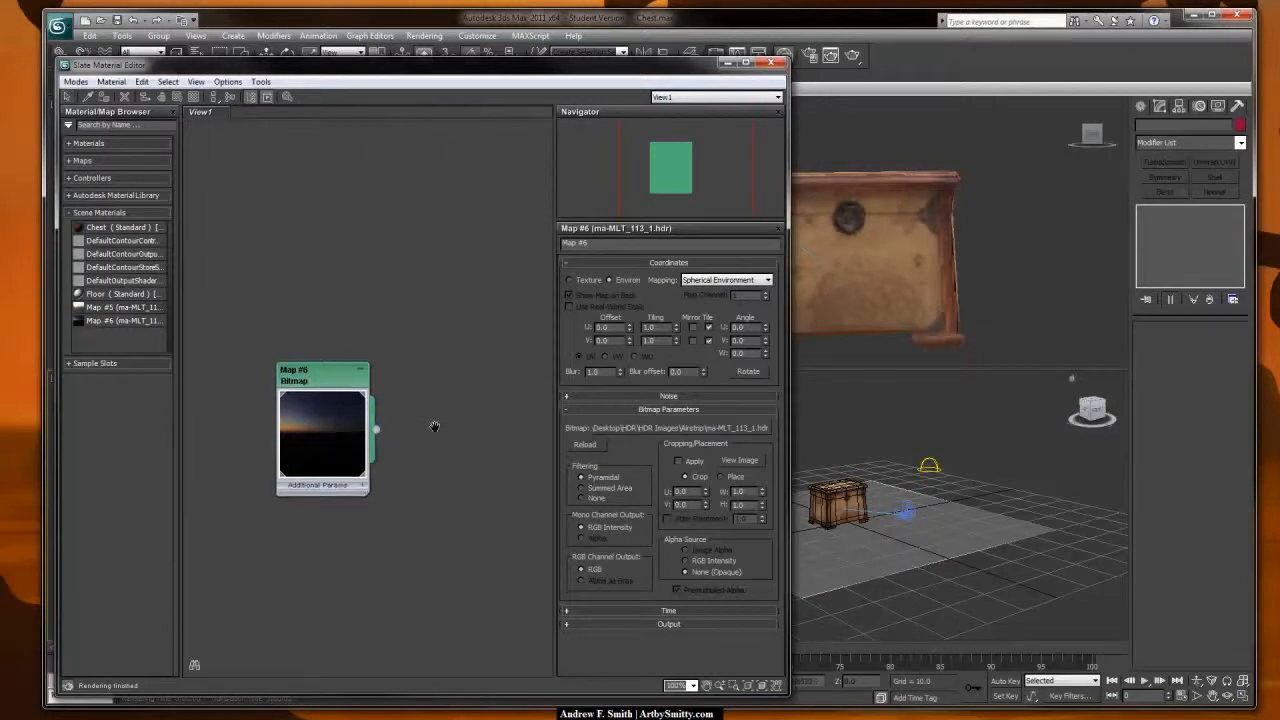
pyautogui.moveTo(443, 434); pyautogui.dragTo(420, 410, button='middle')
pyautogui.rightClick(433, 385)
pyautogui.moveTo(463, 401)
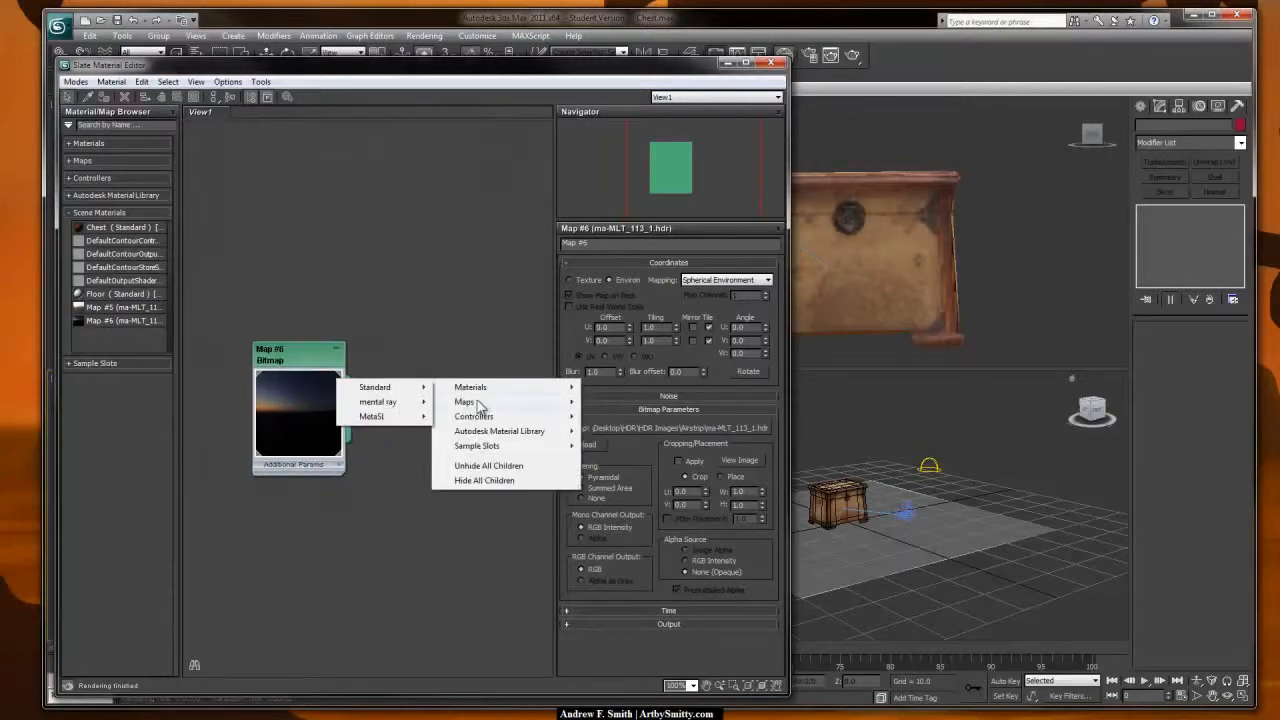
pyautogui.moveTo(378, 418)
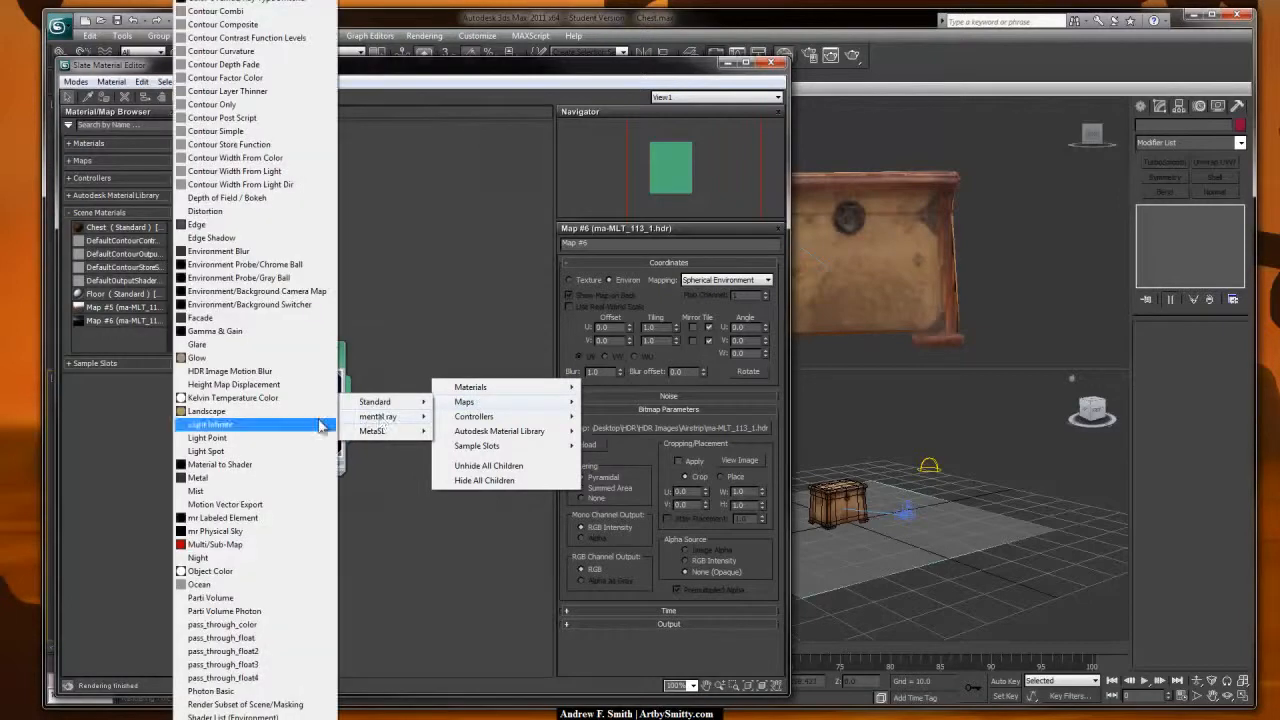
pyautogui.click(215, 331)
# Step: Arrange the two map nodes in View1 and connect the Map #6 bitmap output to the Gamma & Gain input
pyautogui.moveTo(413, 378); pyautogui.dragTo(438, 431)
pyautogui.moveTo(313, 367); pyautogui.dragTo(304, 311)
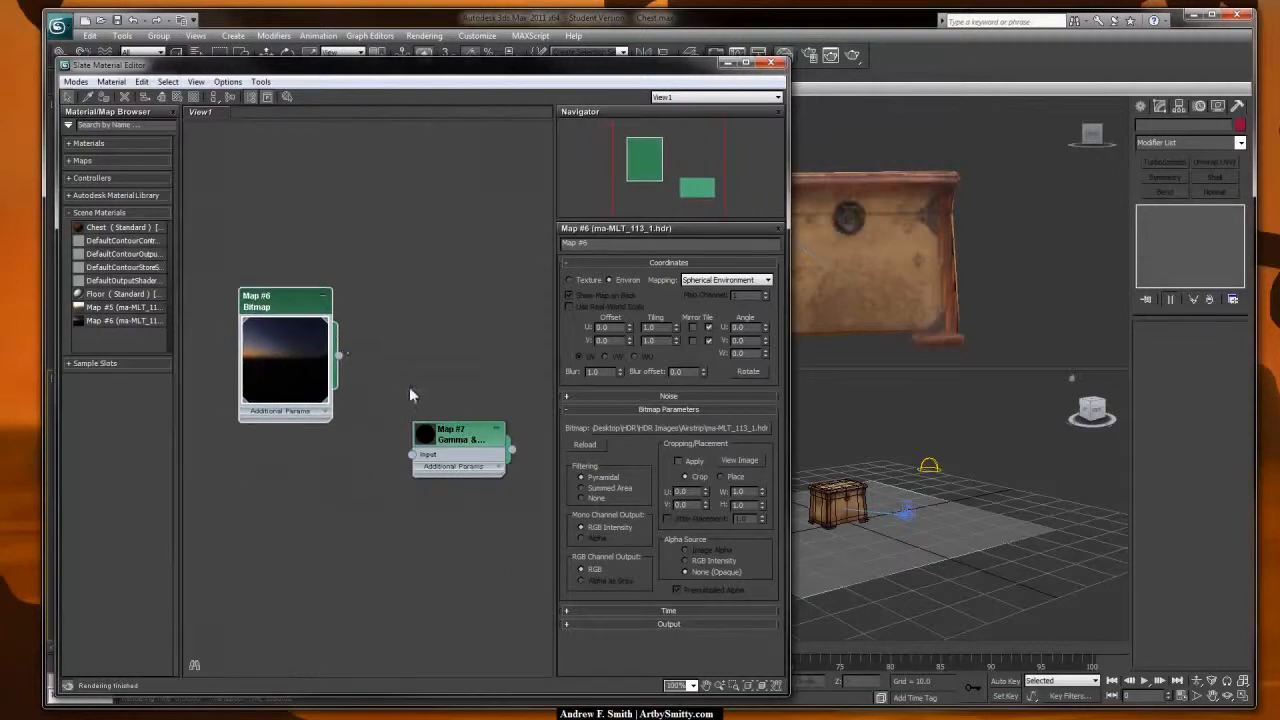
pyautogui.moveTo(450, 433); pyautogui.dragTo(451, 405)
pyautogui.moveTo(339, 358); pyautogui.dragTo(404, 425)
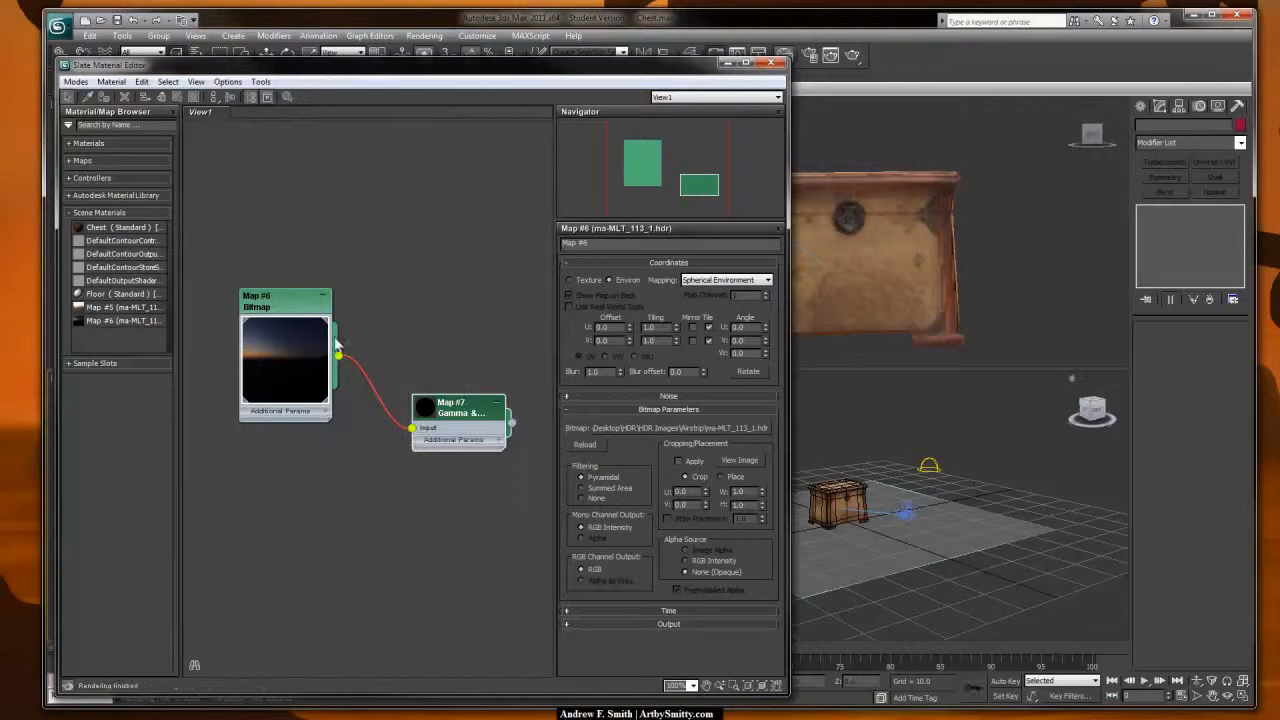
# Step: Enlarge the Gamma & Gain node's preview, turn off its reverse gamma correction, and set the gain multiplier to 10
pyautogui.doubleClick(430, 408)
pyautogui.moveTo(437, 413); pyautogui.dragTo(427, 333)
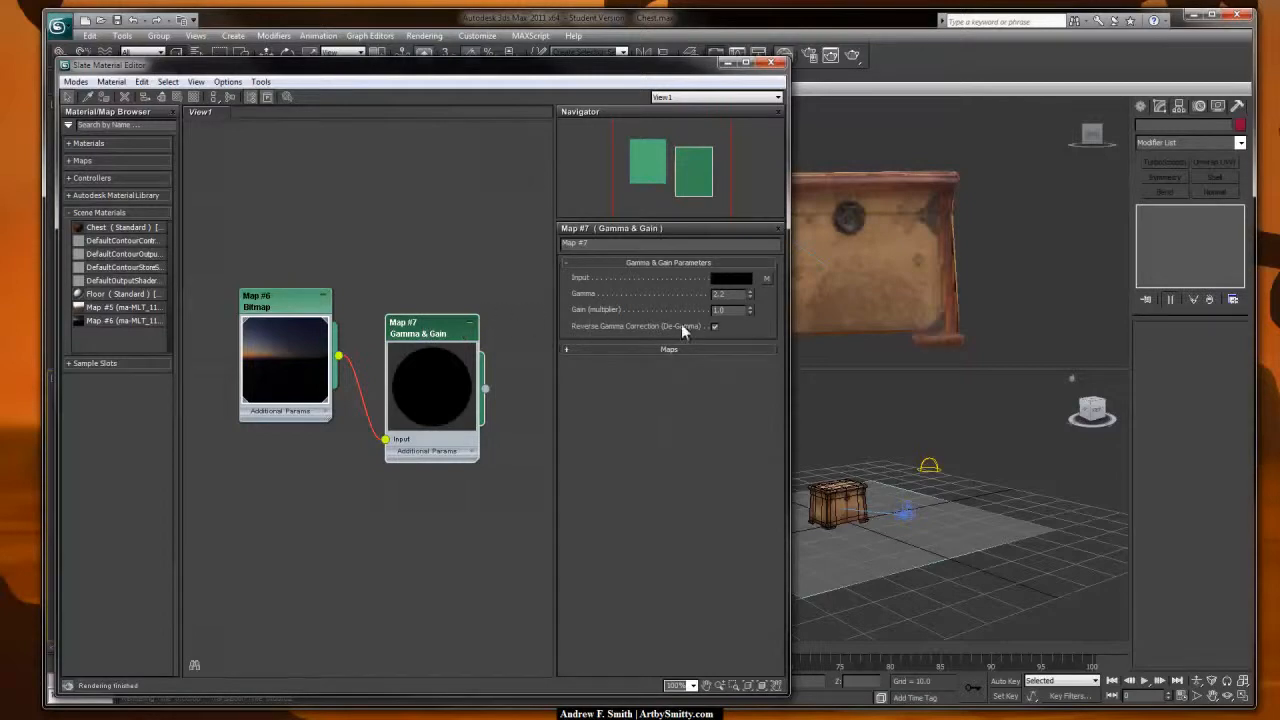
pyautogui.click(714, 326)
pyautogui.click(720, 310)
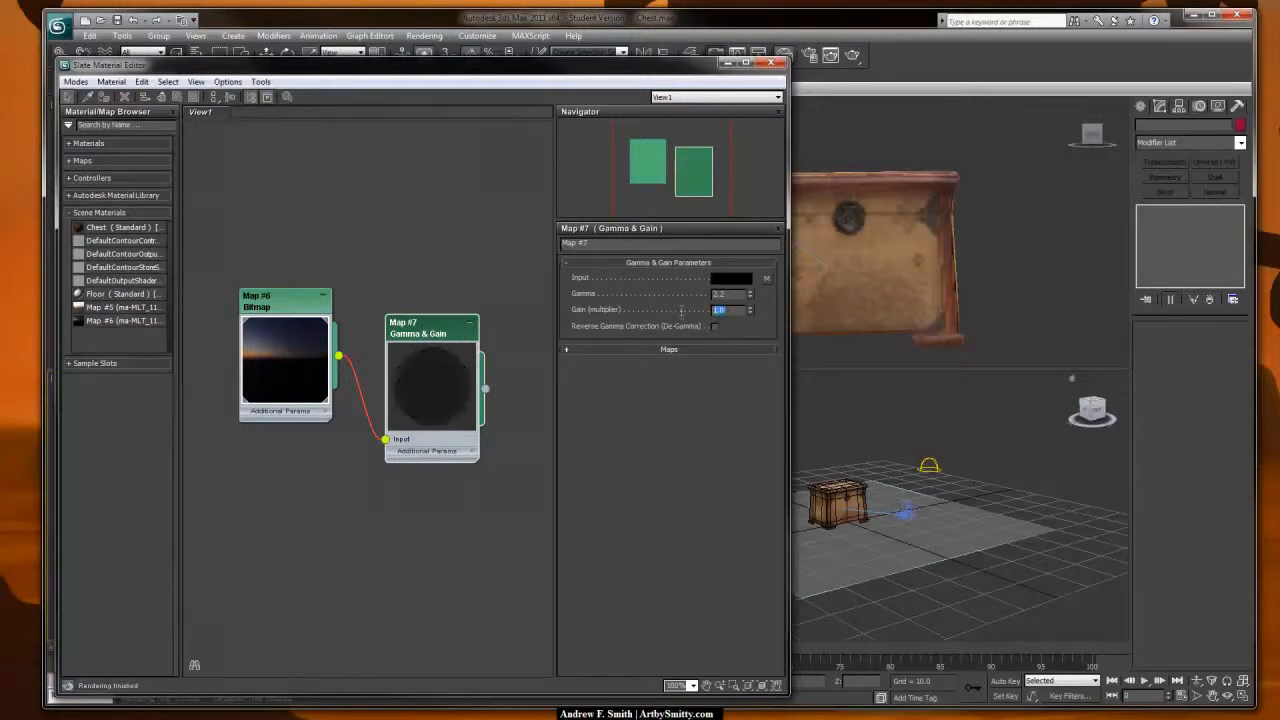
pyautogui.write('10')
pyautogui.press('Return')
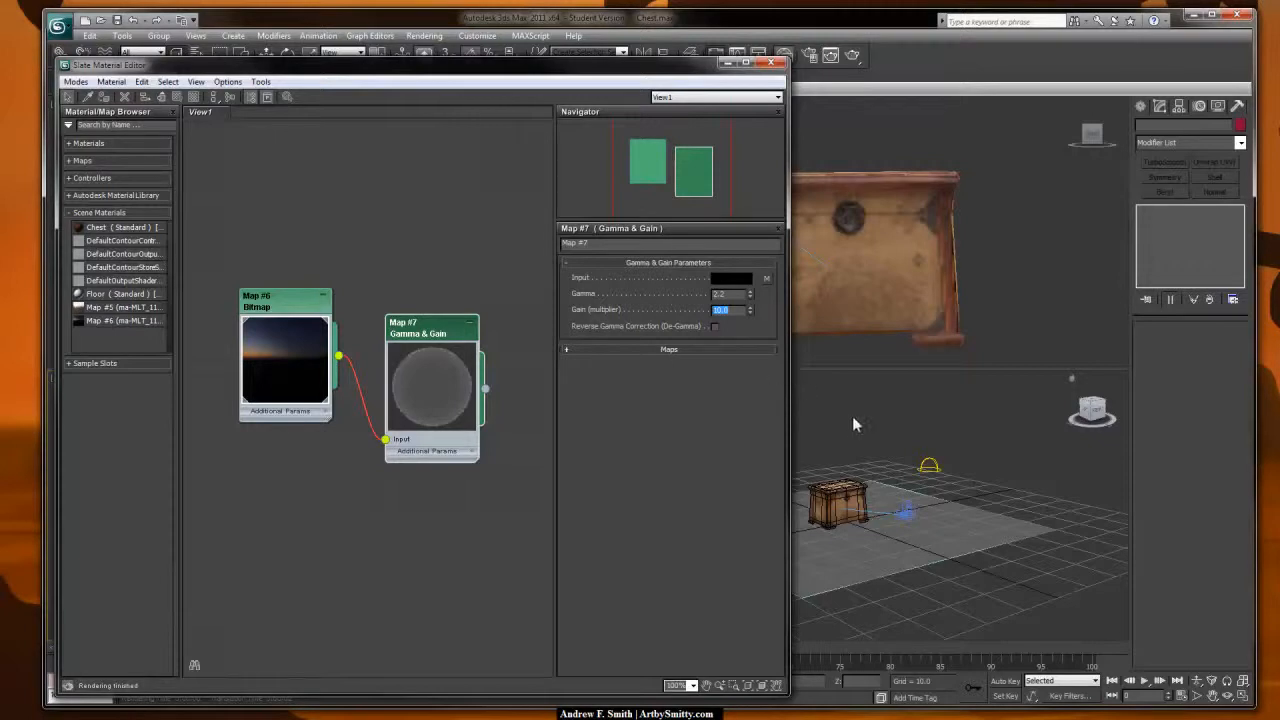
# Step: Assign the Map #7 Gamma & Gain output to the skylight's sky color map as an instance and close the Slate Material Editor
pyautogui.click(944, 453)
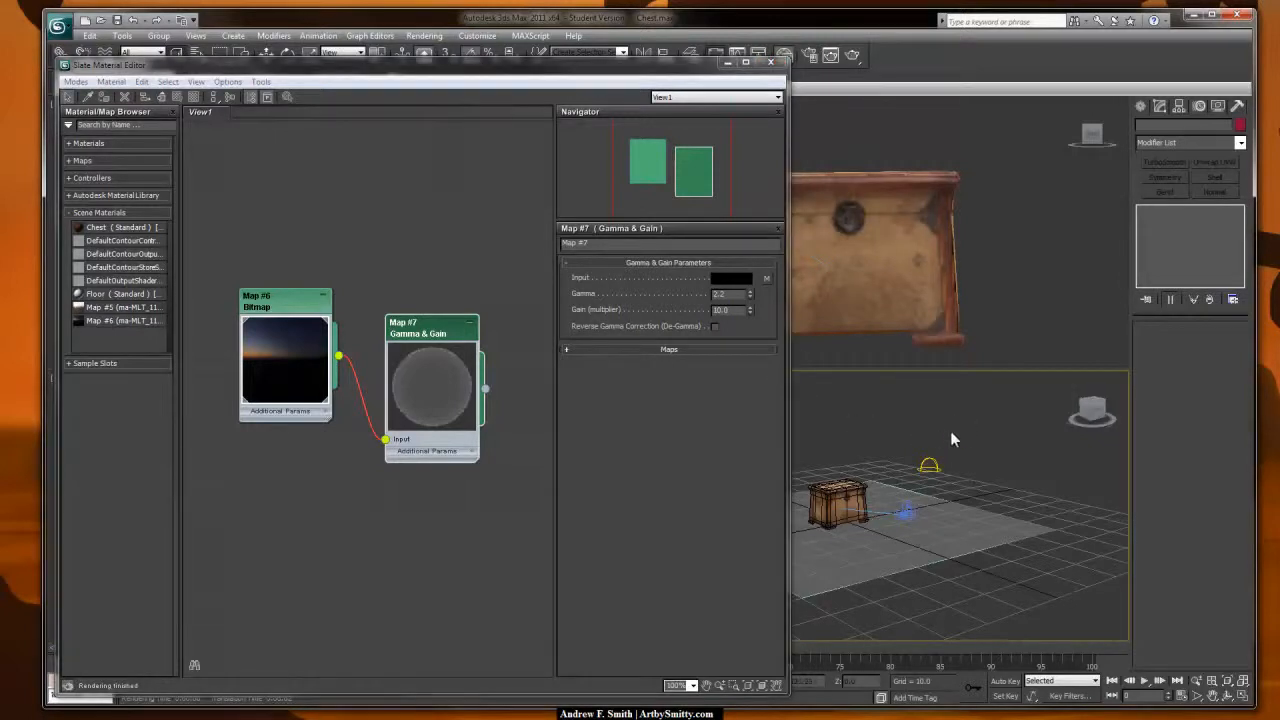
pyautogui.click(929, 465)
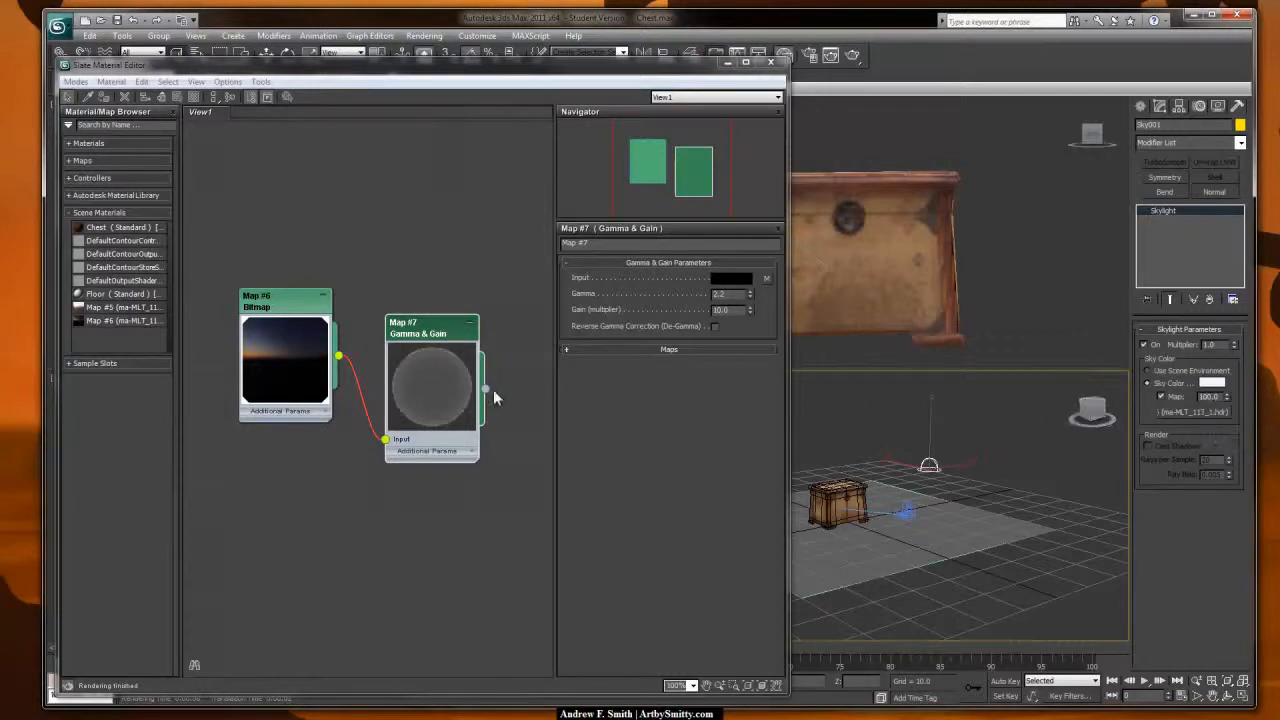
pyautogui.moveTo(486, 392); pyautogui.dragTo(1187, 412)
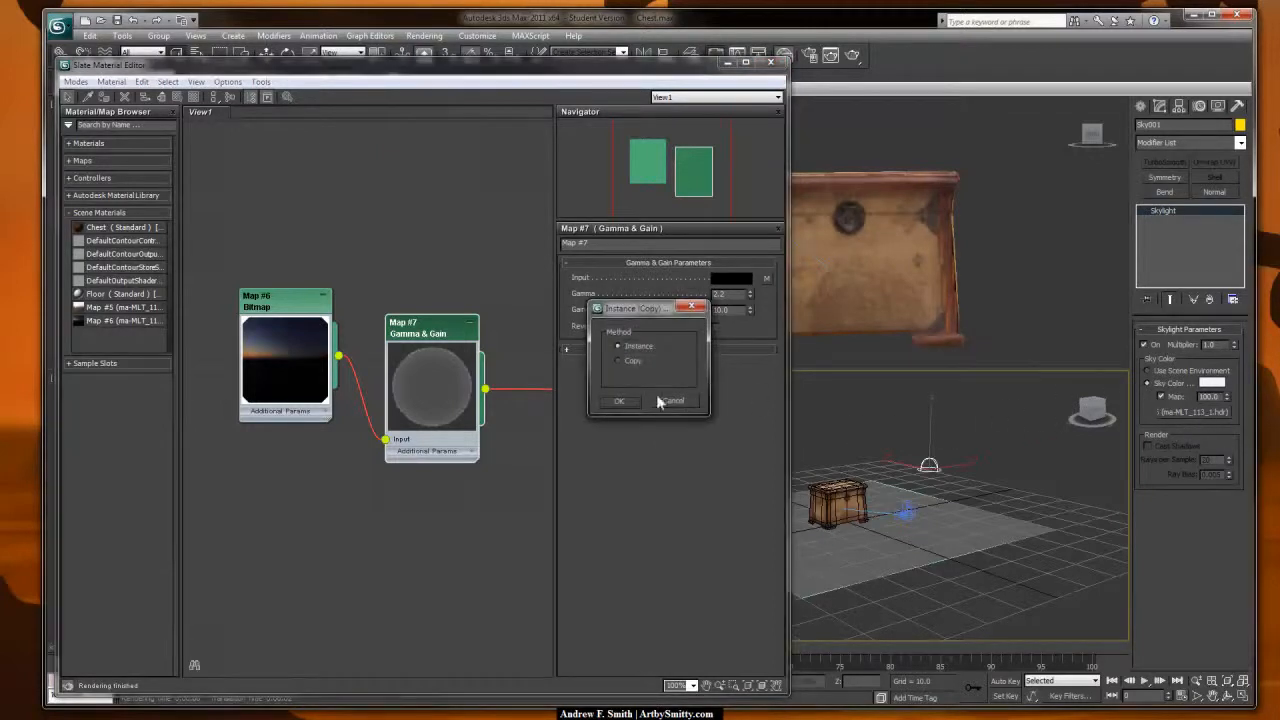
pyautogui.click(624, 399)
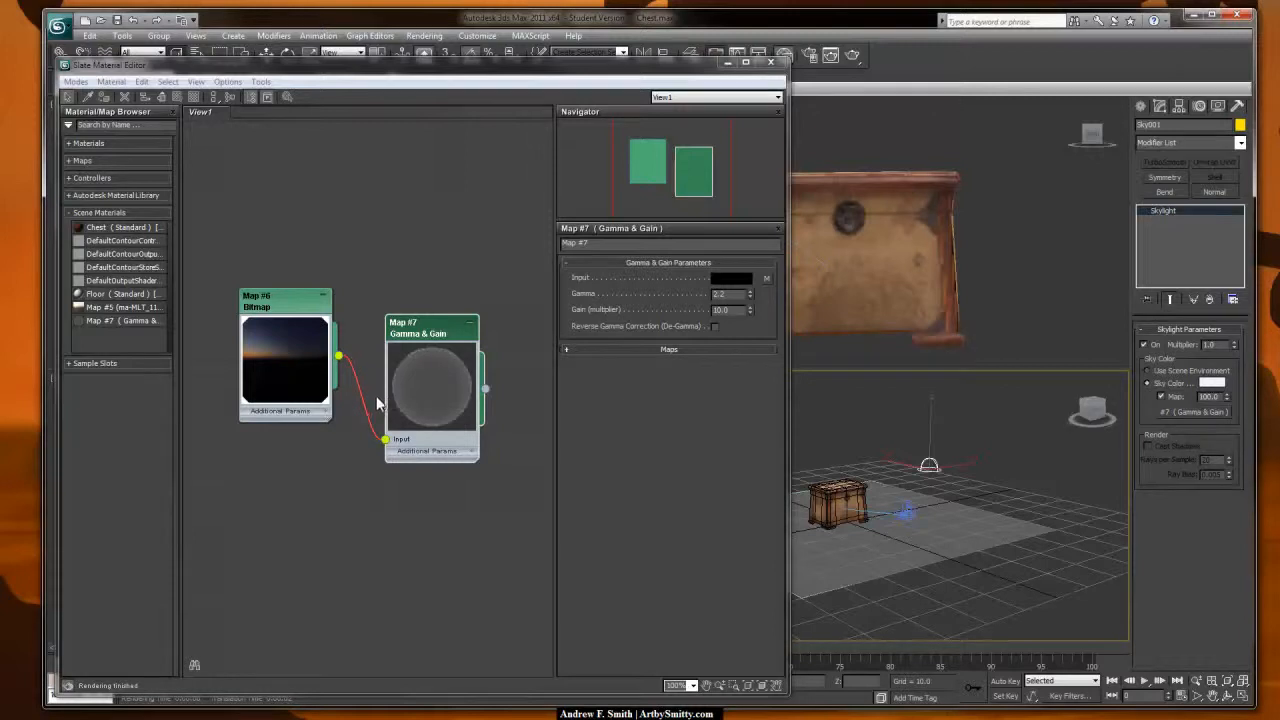
pyautogui.click(770, 62)
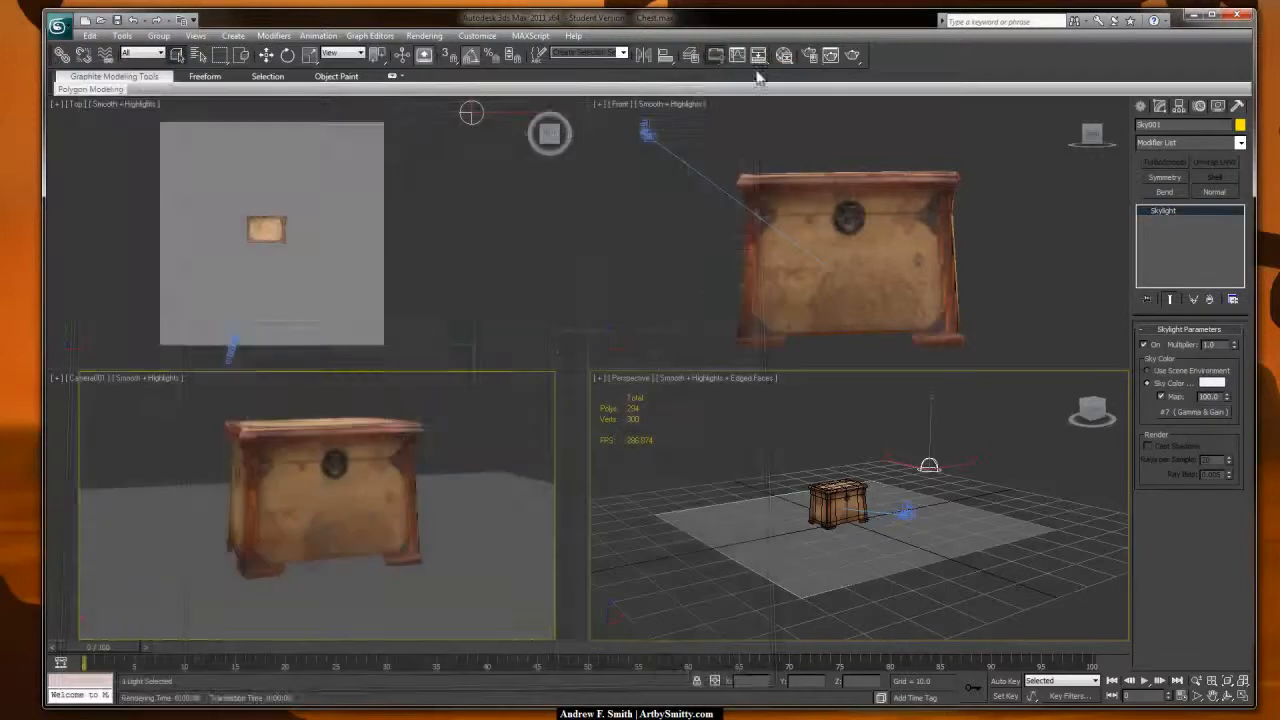
# Step: Render the Camera001 view and inspect the chest up close in the rendered frame
pyautogui.click(480, 412)
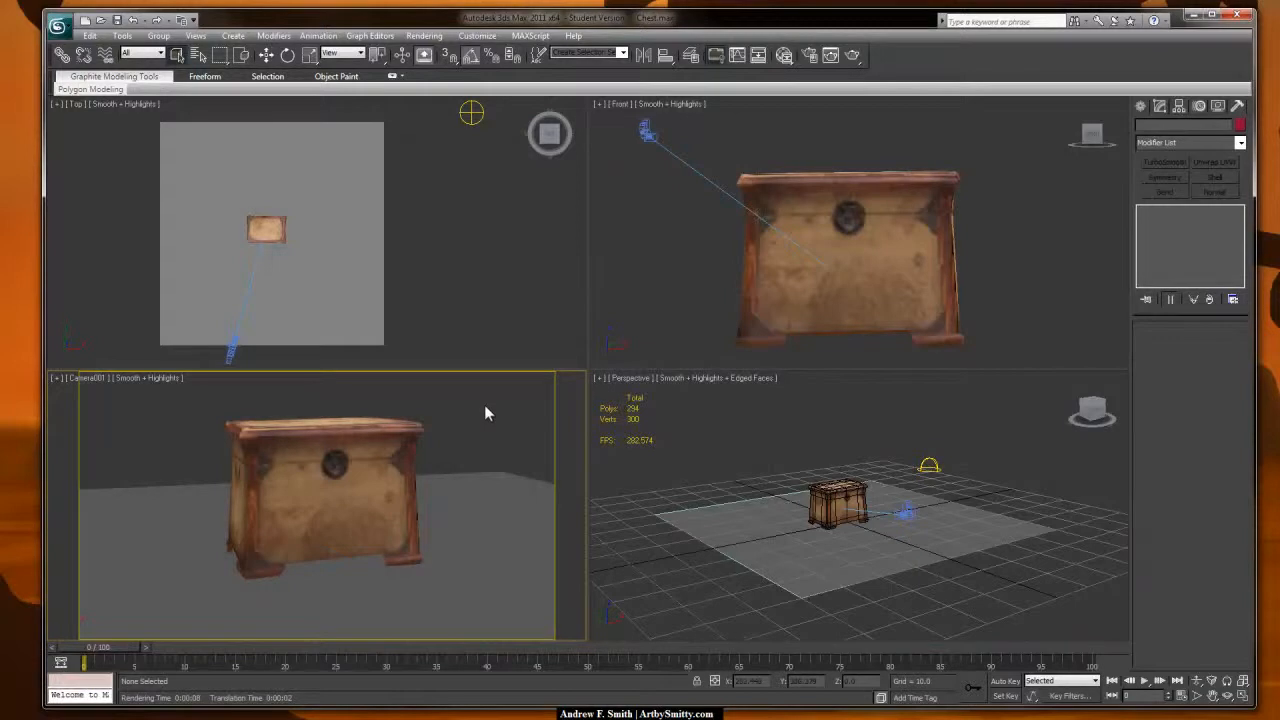
pyautogui.hotkey('shift', 'q')
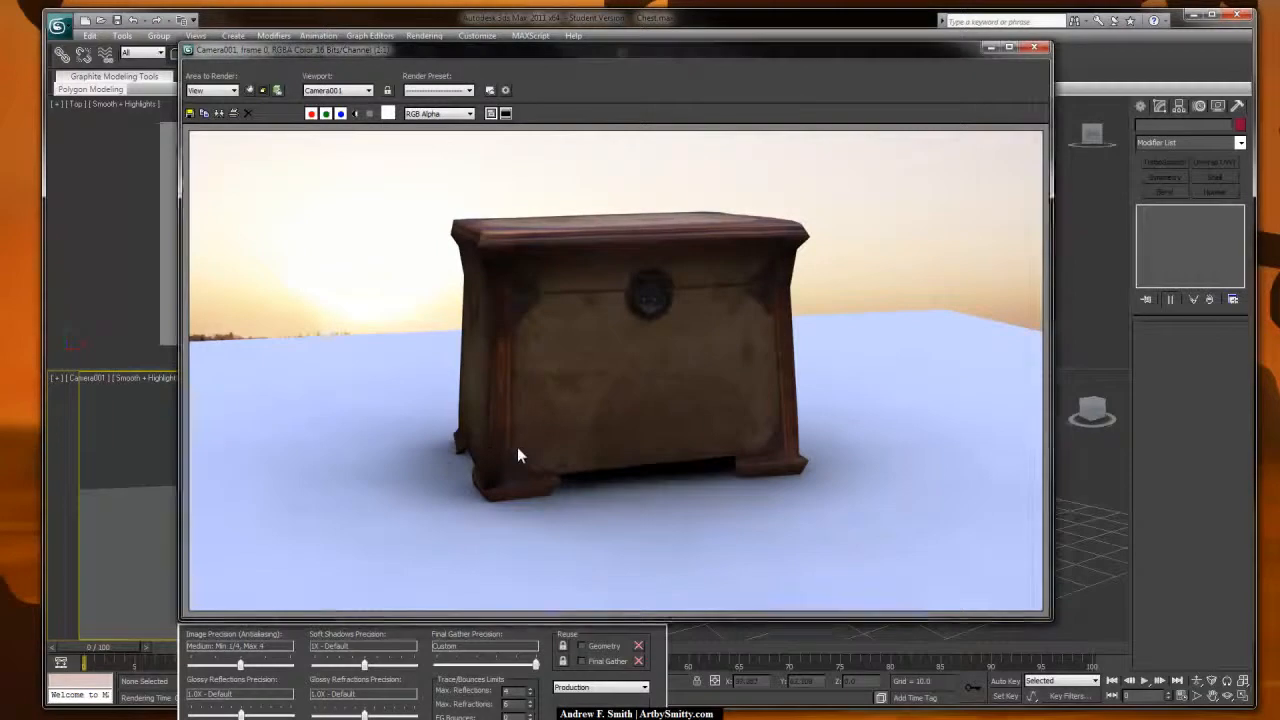
pyautogui.scroll(2, 521, 455)
pyautogui.scroll(2, 600, 416)
pyautogui.scroll(-4, 587, 420)
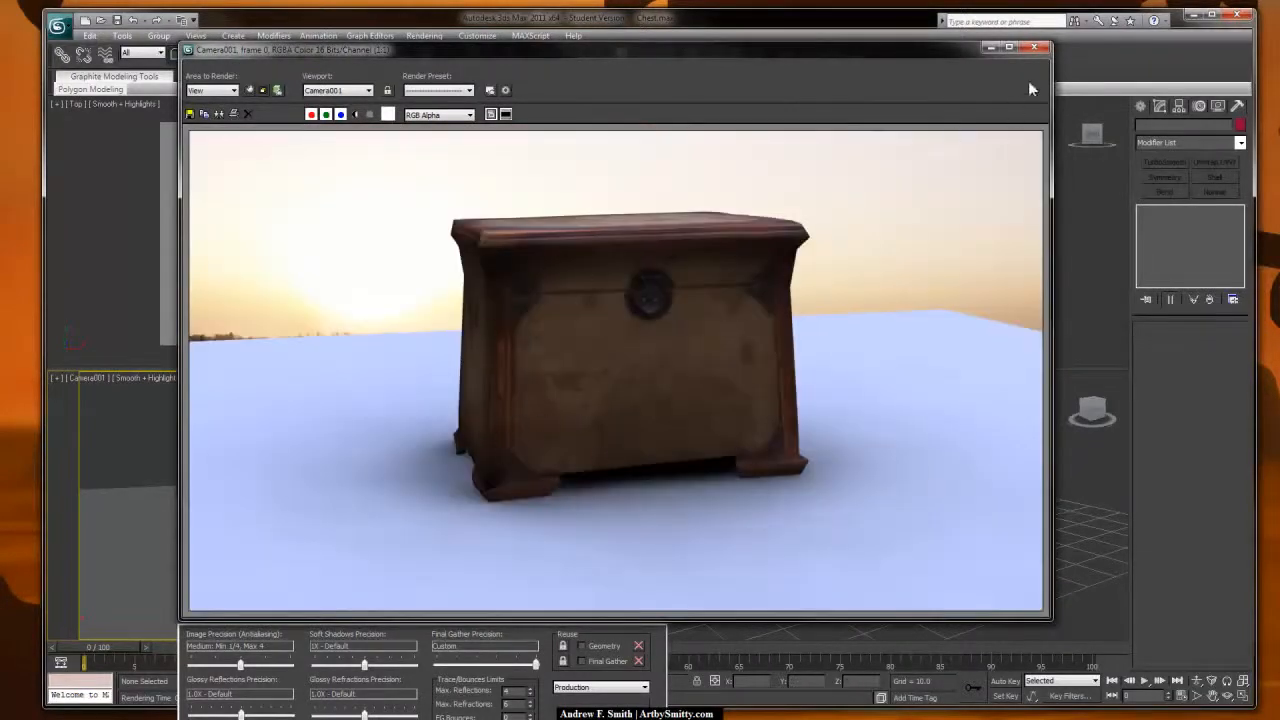
# Step: Save the rendered image to the Desktop as a JPEG file named 4 and close the rendered frame
pyautogui.click(190, 114)
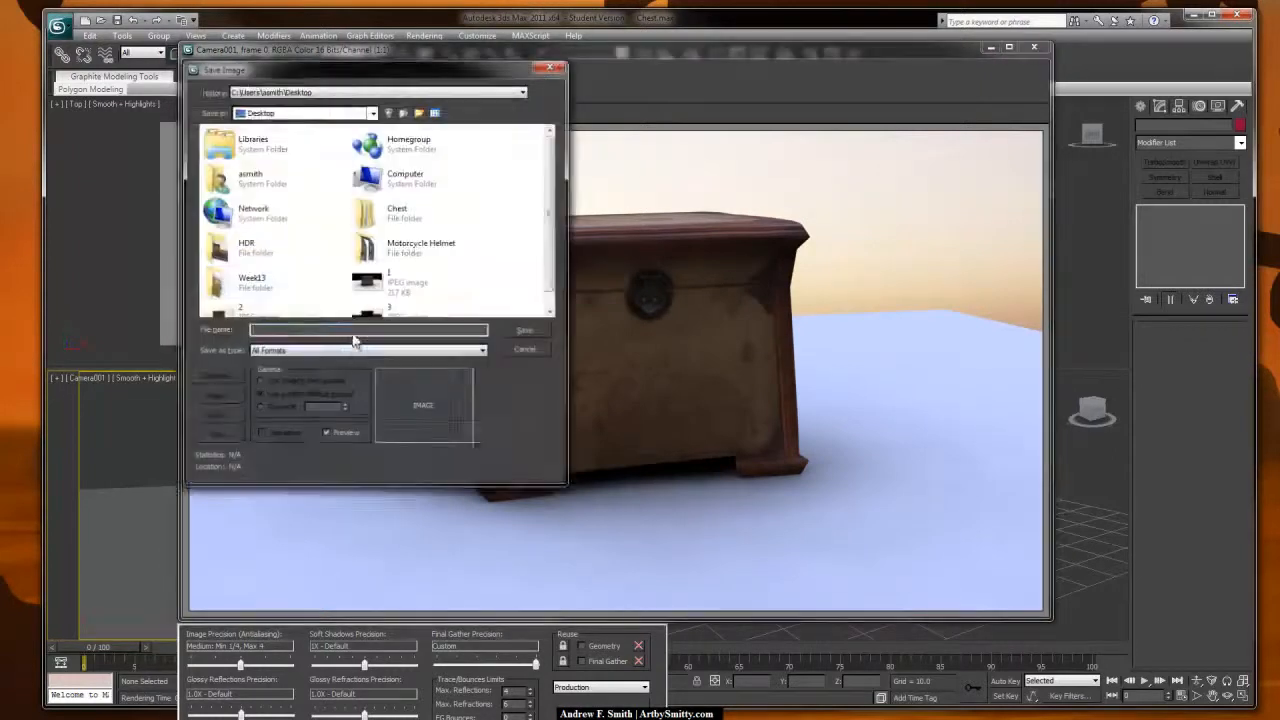
pyautogui.click(350, 348)
pyautogui.click(336, 432)
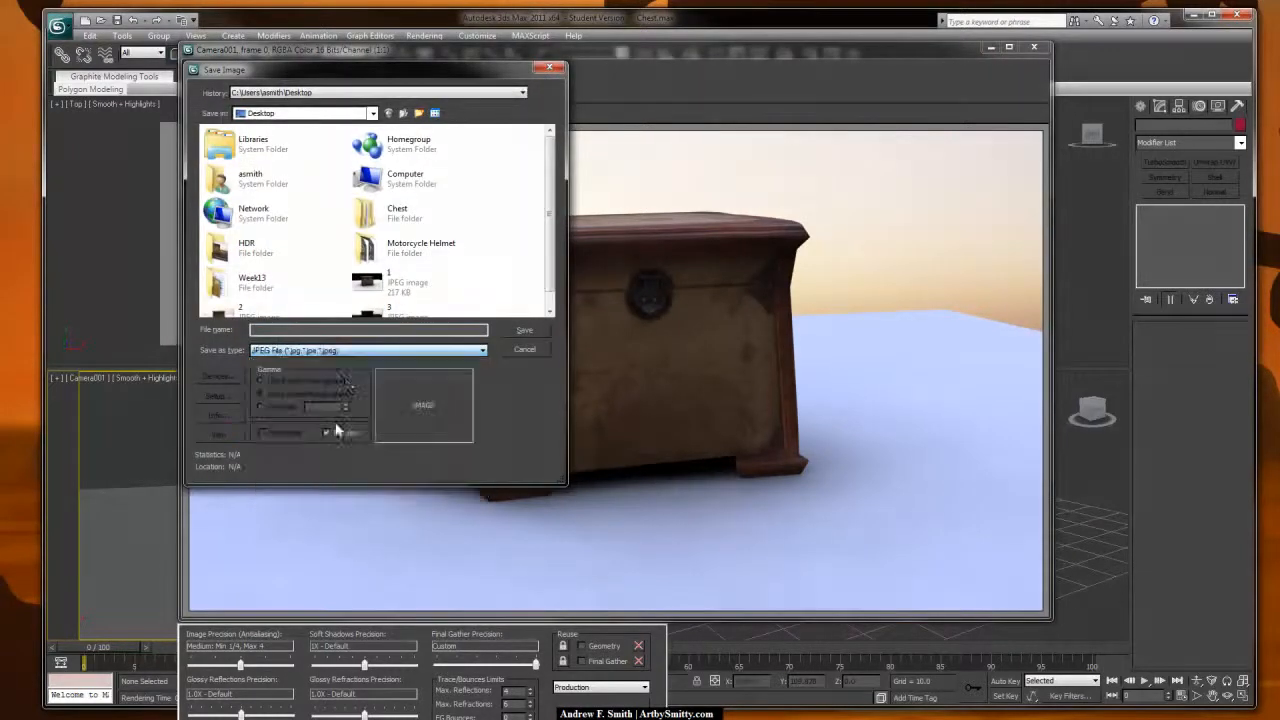
pyautogui.click(519, 330)
pyautogui.click(338, 353)
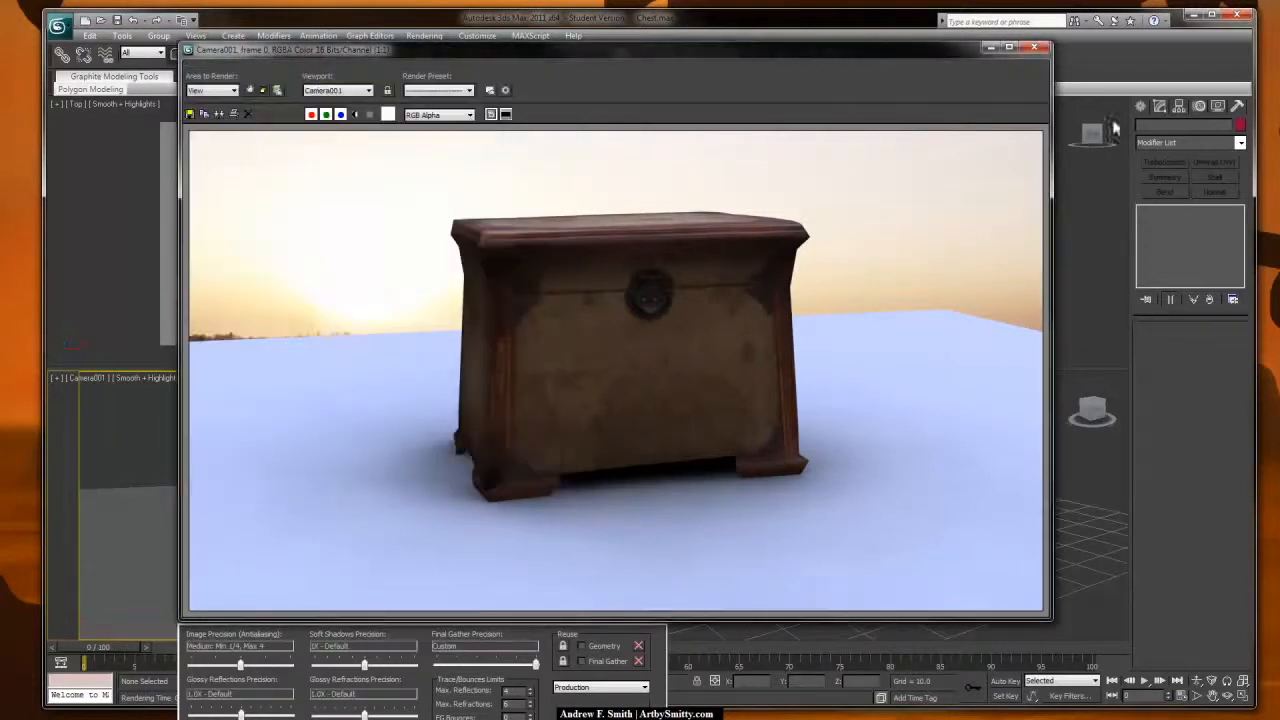
pyautogui.click(1036, 50)
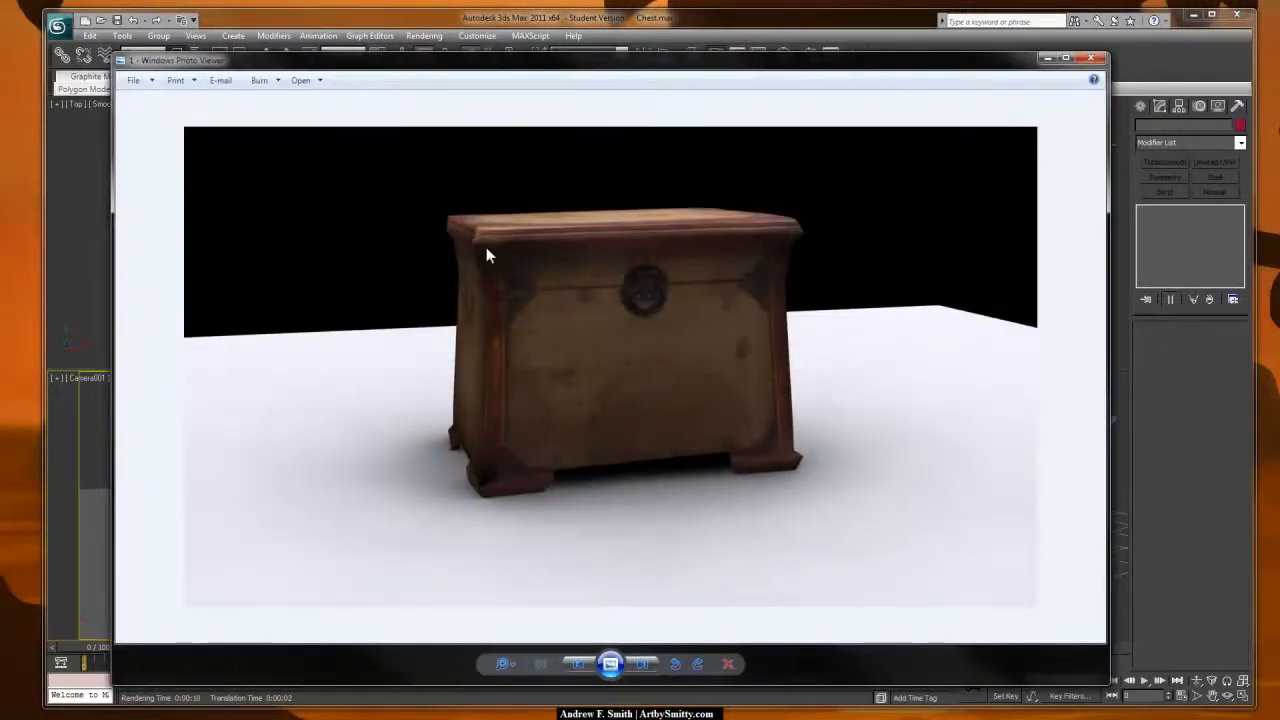
# Step: Compare saved render 4 with saved render 1 in Windows Photo Viewer, looking closely at the chest's lighting
pyautogui.press('Right')
pyautogui.press('Right')
pyautogui.press('Right')
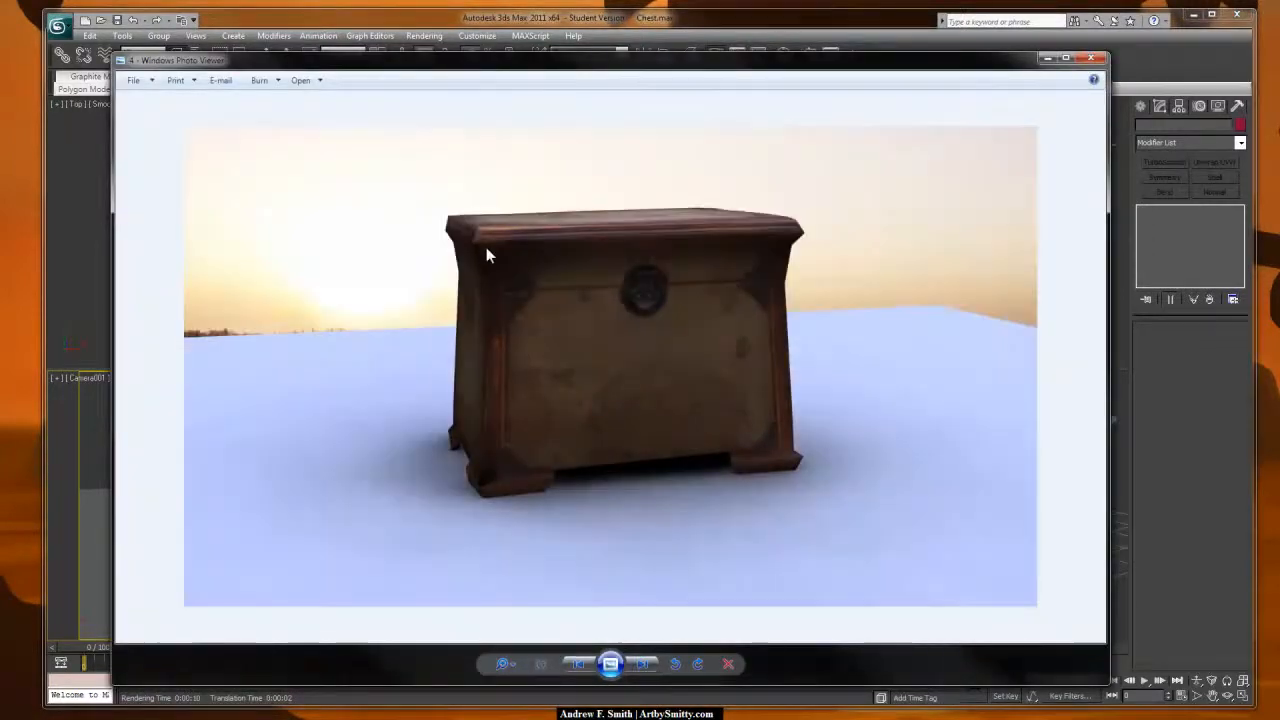
pyautogui.press('Right')
pyautogui.scroll(5, 668, 300)
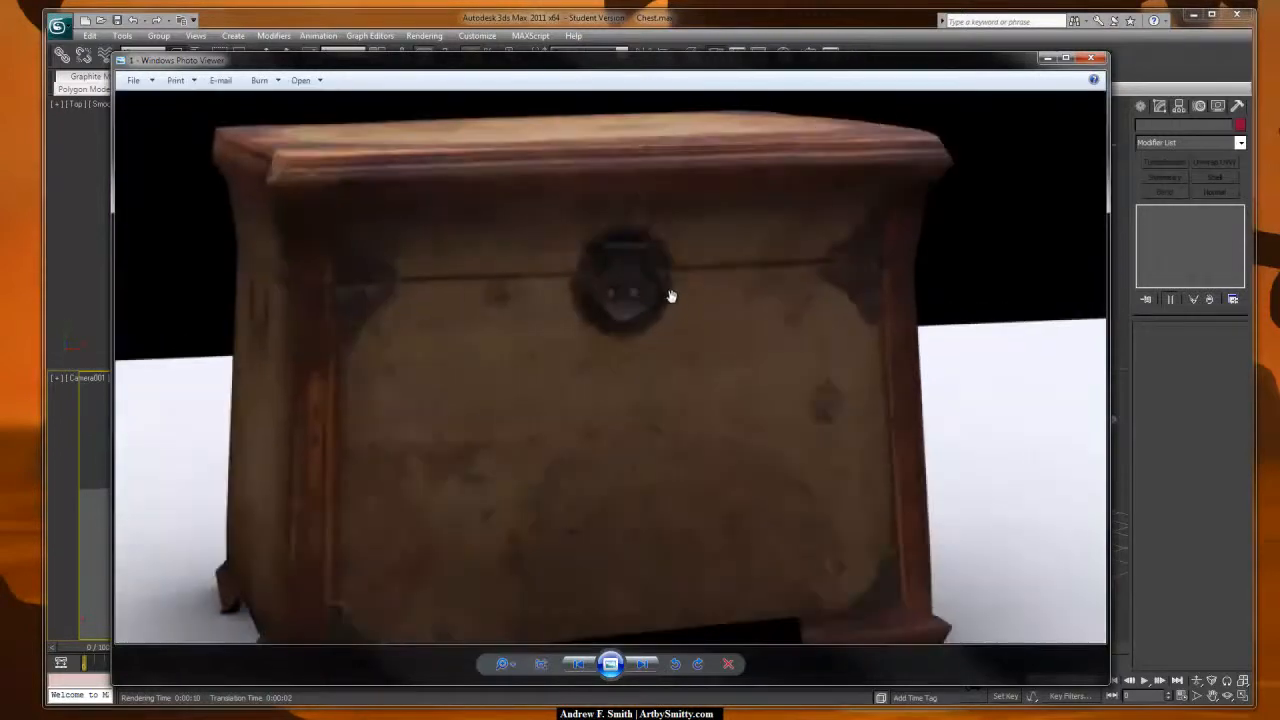
pyautogui.press('Left')
pyautogui.scroll(3, 657, 275)
pyautogui.scroll(-1, 657, 167)
pyautogui.scroll(3, 660, 269)
pyautogui.scroll(-3, 600, 406)
pyautogui.scroll(1, 614, 366)
pyautogui.scroll(1, 597, 397)
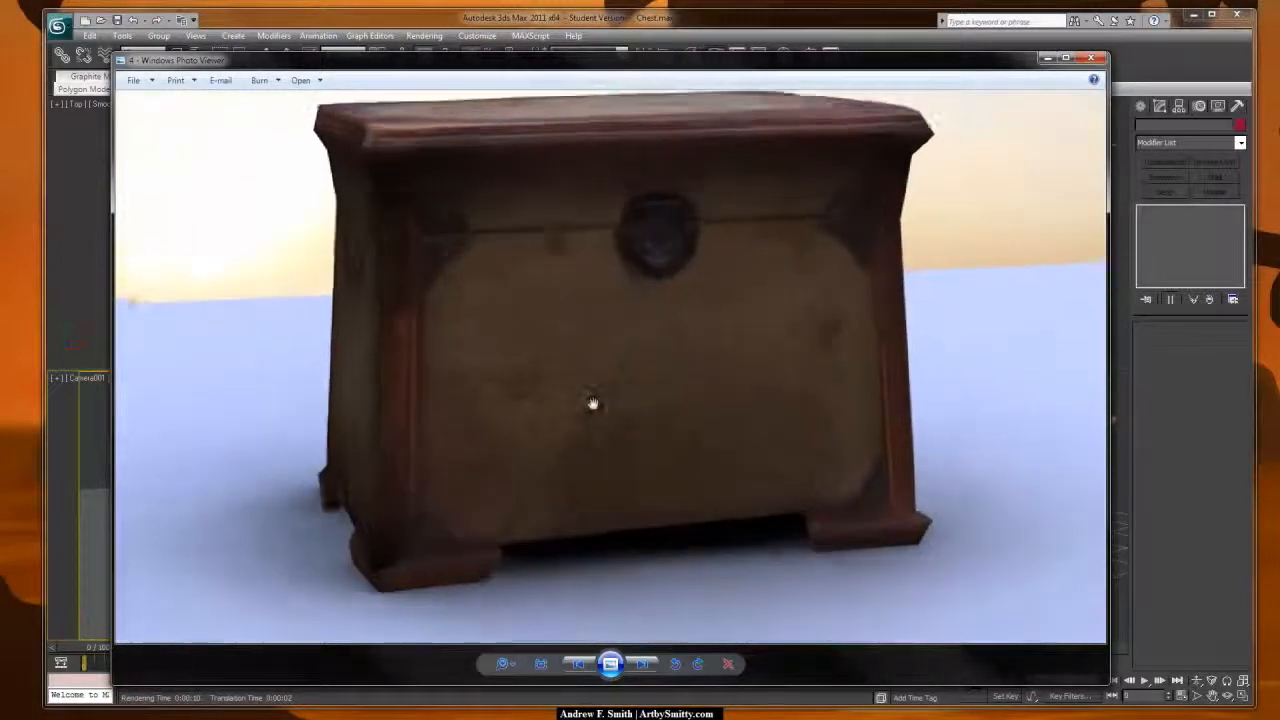
# Step: Examine the chest's shading and the floor shadows around its feet in saved render 4, and close the photo viewer
pyautogui.scroll(-1, 394, 433)
pyautogui.moveTo(446, 396); pyautogui.dragTo(566, 371)
pyautogui.scroll(-1, 557, 363)
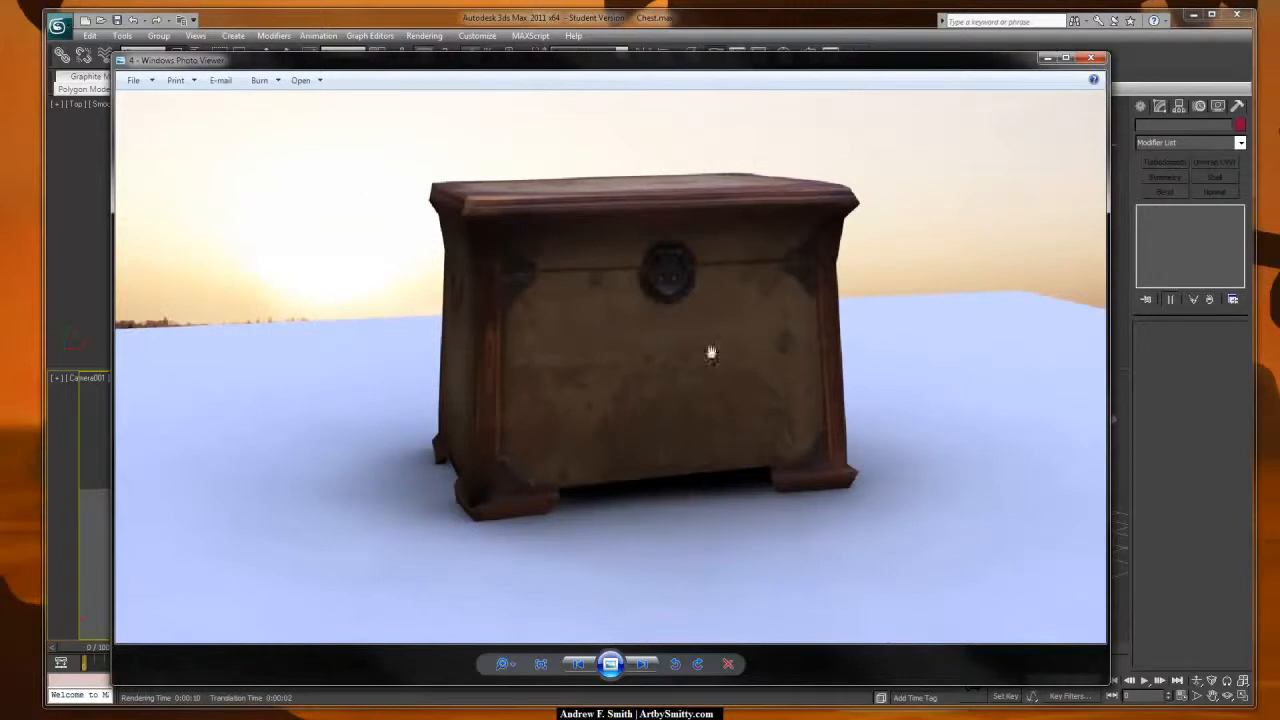
pyautogui.scroll(2, 660, 503)
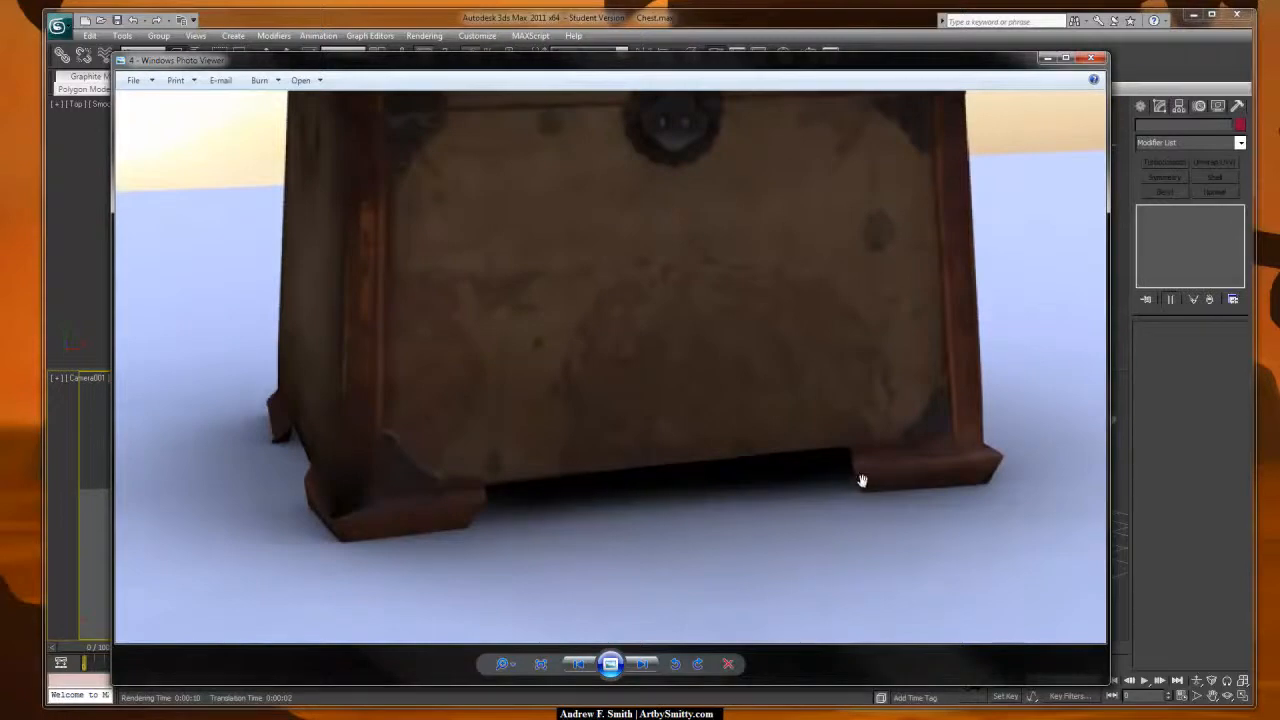
pyautogui.scroll(-3, 634, 480)
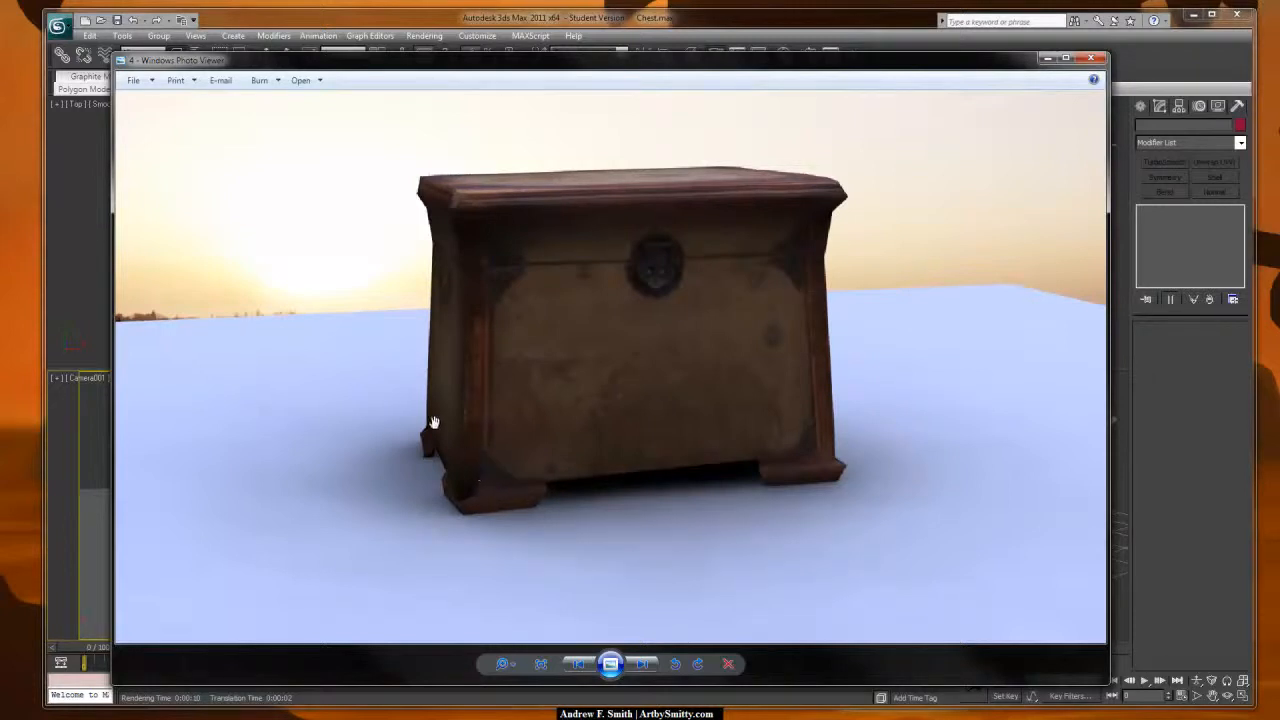
pyautogui.click(1089, 60)
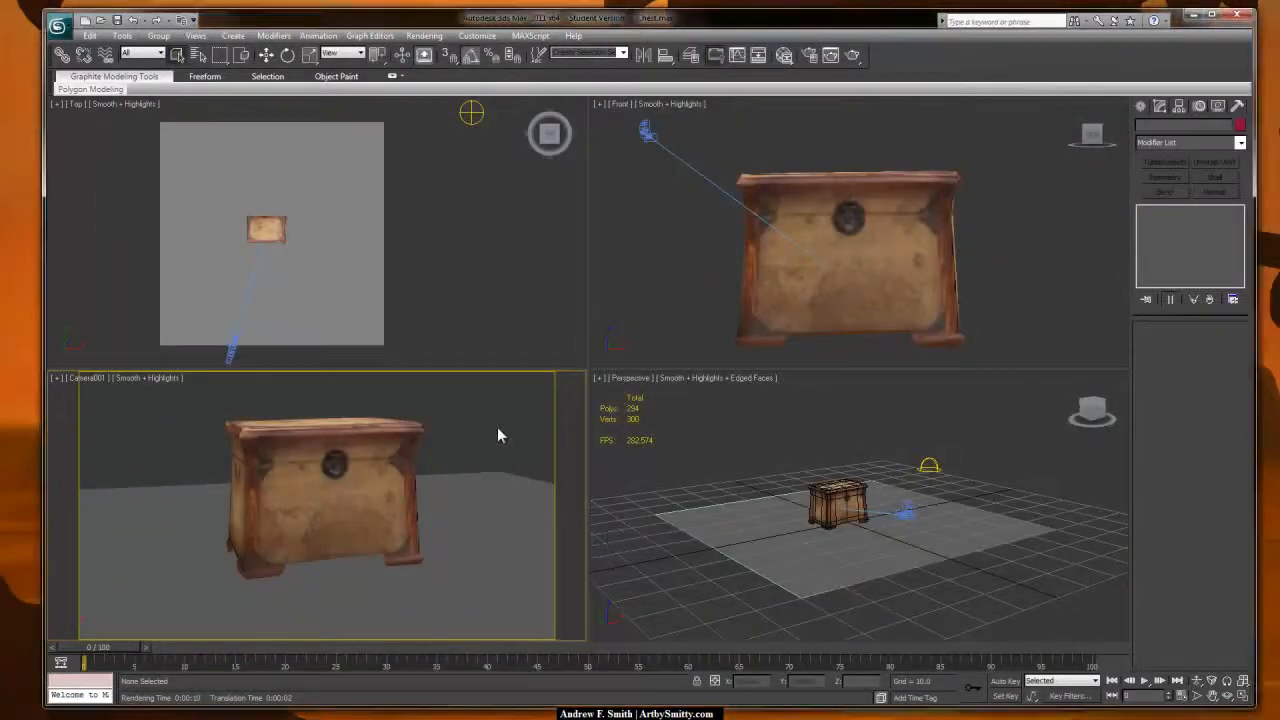
# Step: Reopen the Slate Material Editor and delete the Map #6 and Map #7 nodes from View1
pyautogui.press('m')
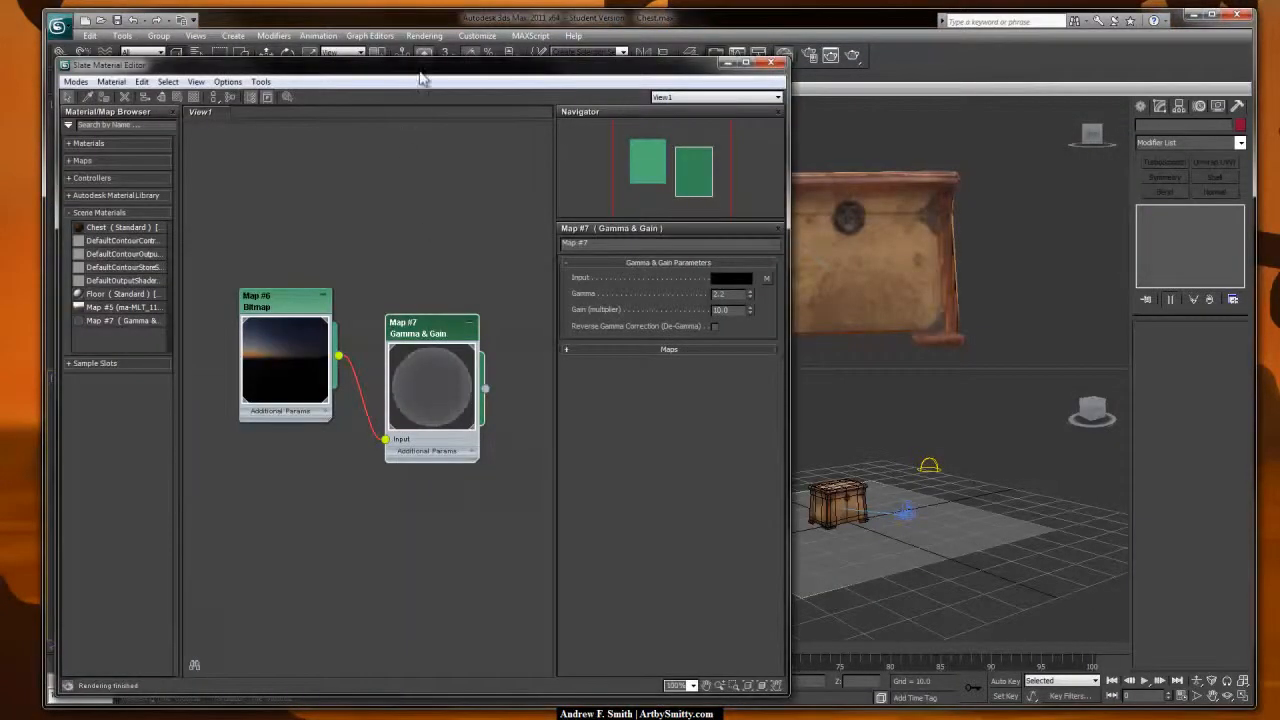
pyautogui.moveTo(566, 174); pyautogui.dragTo(336, 474)
pyautogui.press('Delete')
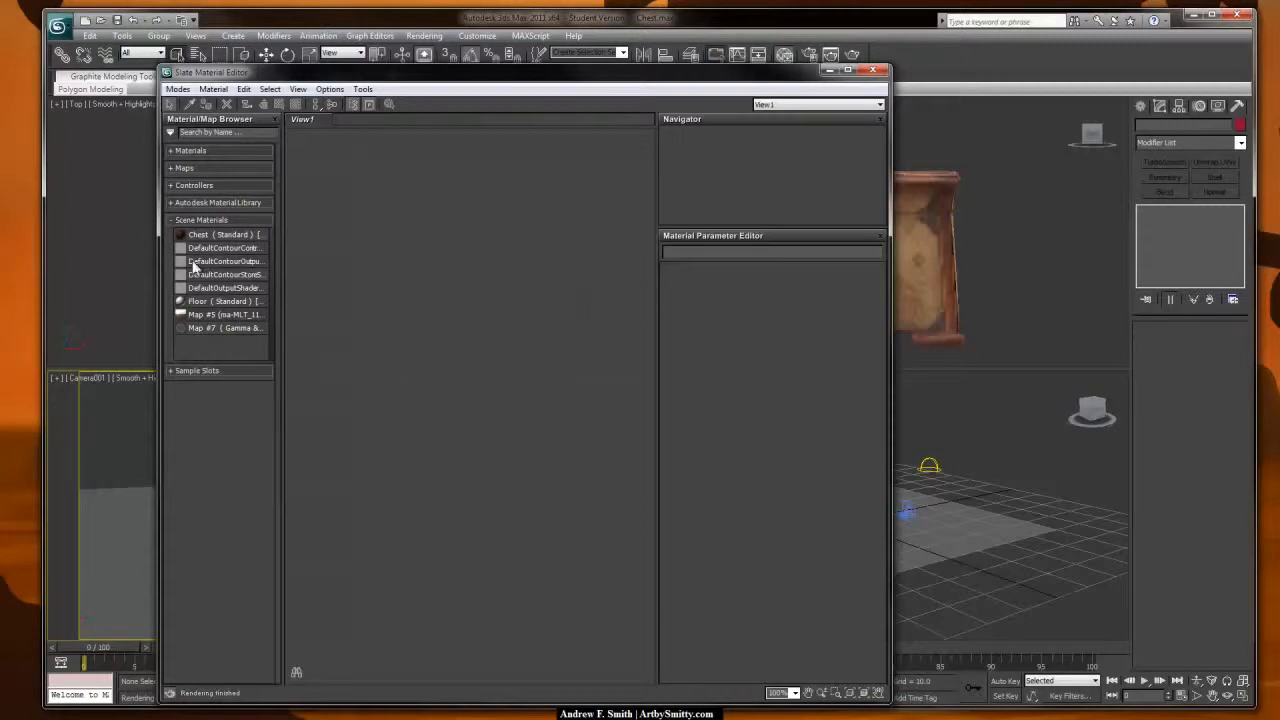
# Step: Load the Floor material into View1 and move its Map #4 Ambient/Reflective Occlusion connection from Diffuse Color to Opacity
pyautogui.doubleClick(184, 303)
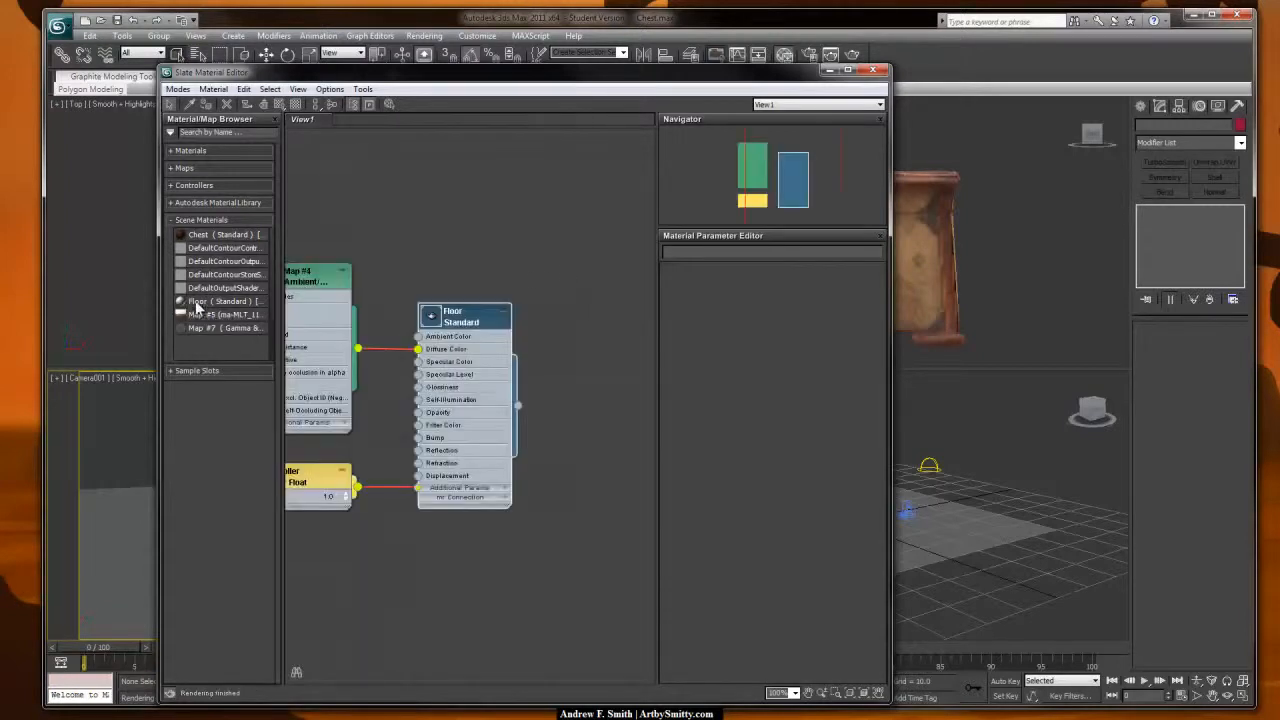
pyautogui.moveTo(400, 300); pyautogui.dragTo(512, 279, button='middle')
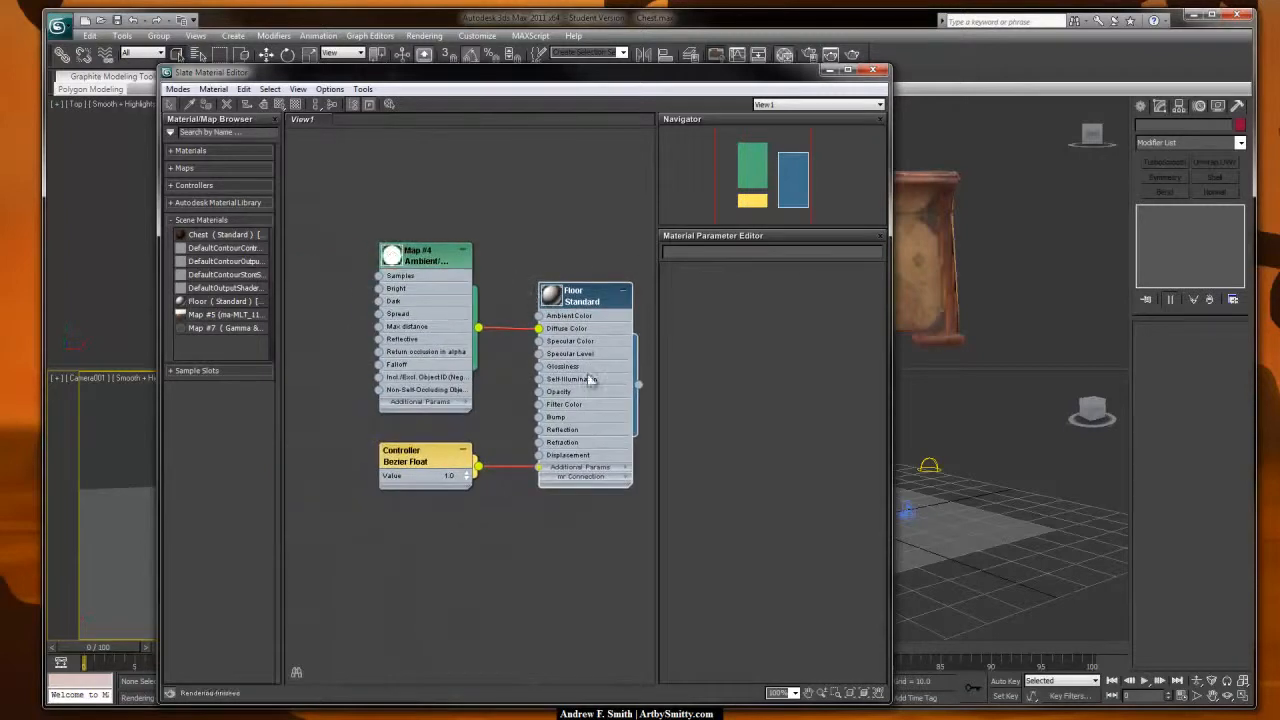
pyautogui.moveTo(495, 368); pyautogui.dragTo(479, 350, button='middle')
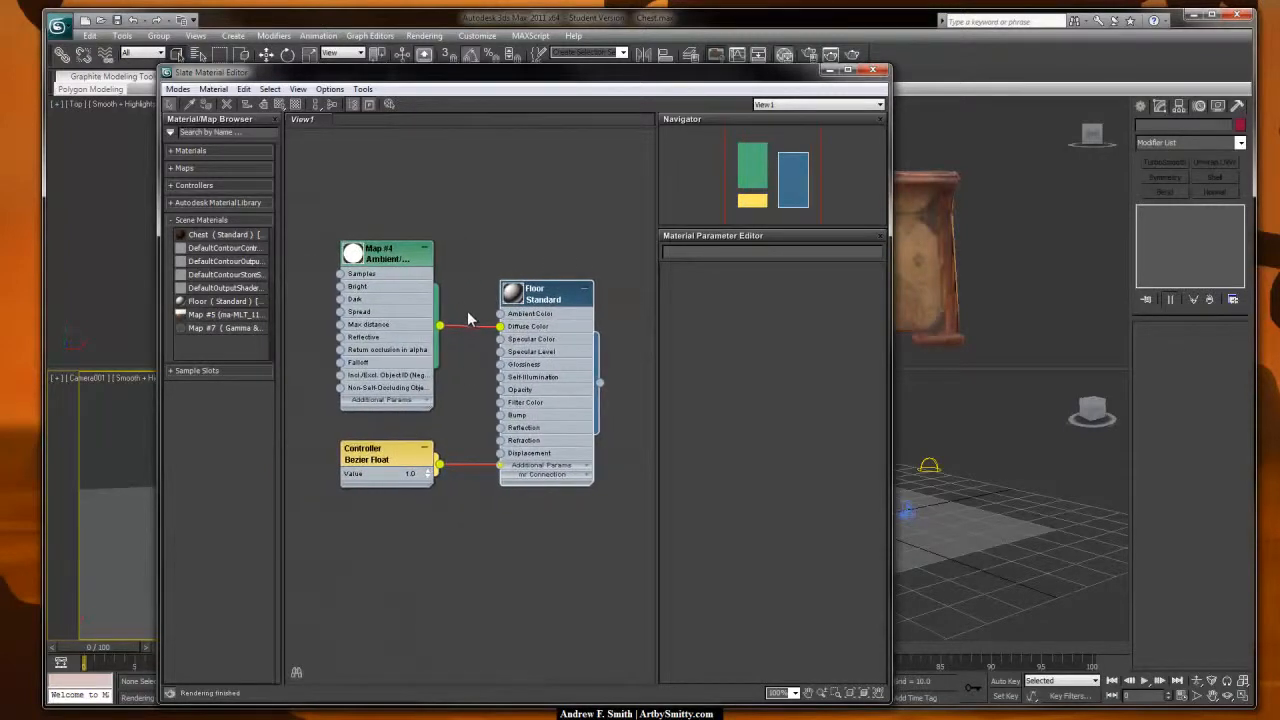
pyautogui.moveTo(400, 263); pyautogui.dragTo(400, 250)
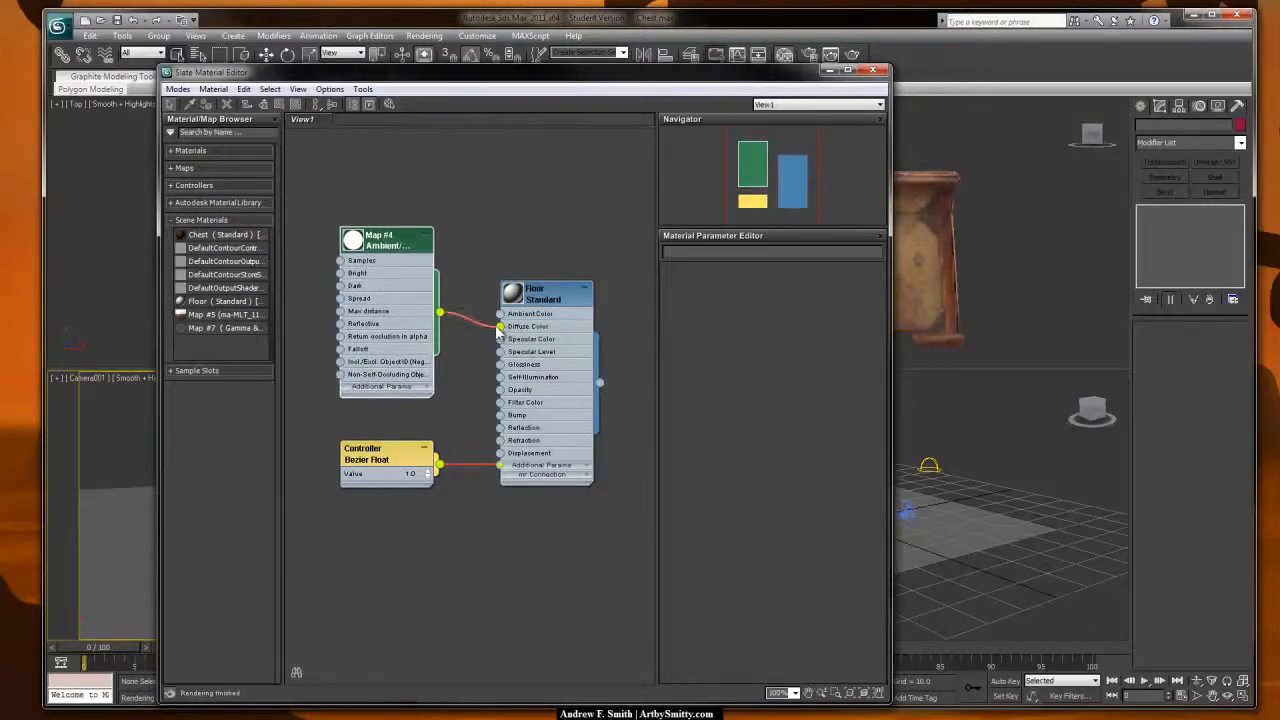
pyautogui.moveTo(502, 326); pyautogui.dragTo(499, 389)
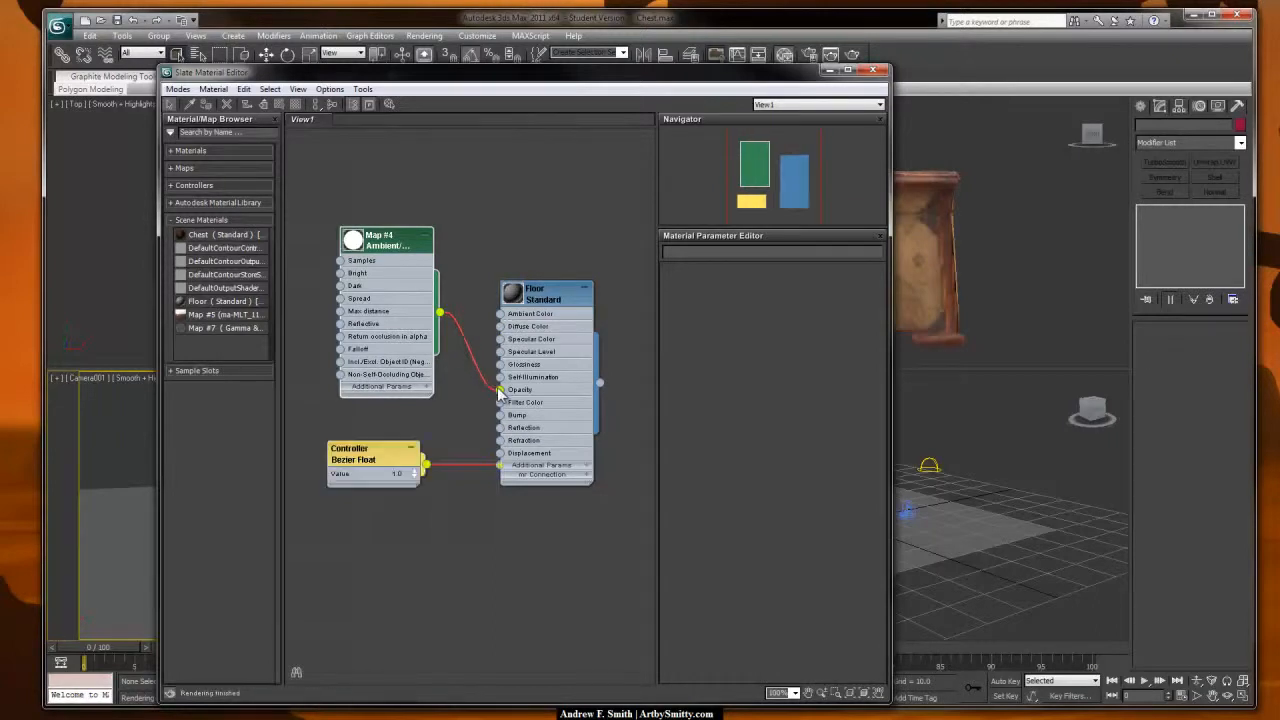
# Step: Display the Floor material's parameters and review its map slots and Blinn basic parameters
pyautogui.doubleClick(550, 298)
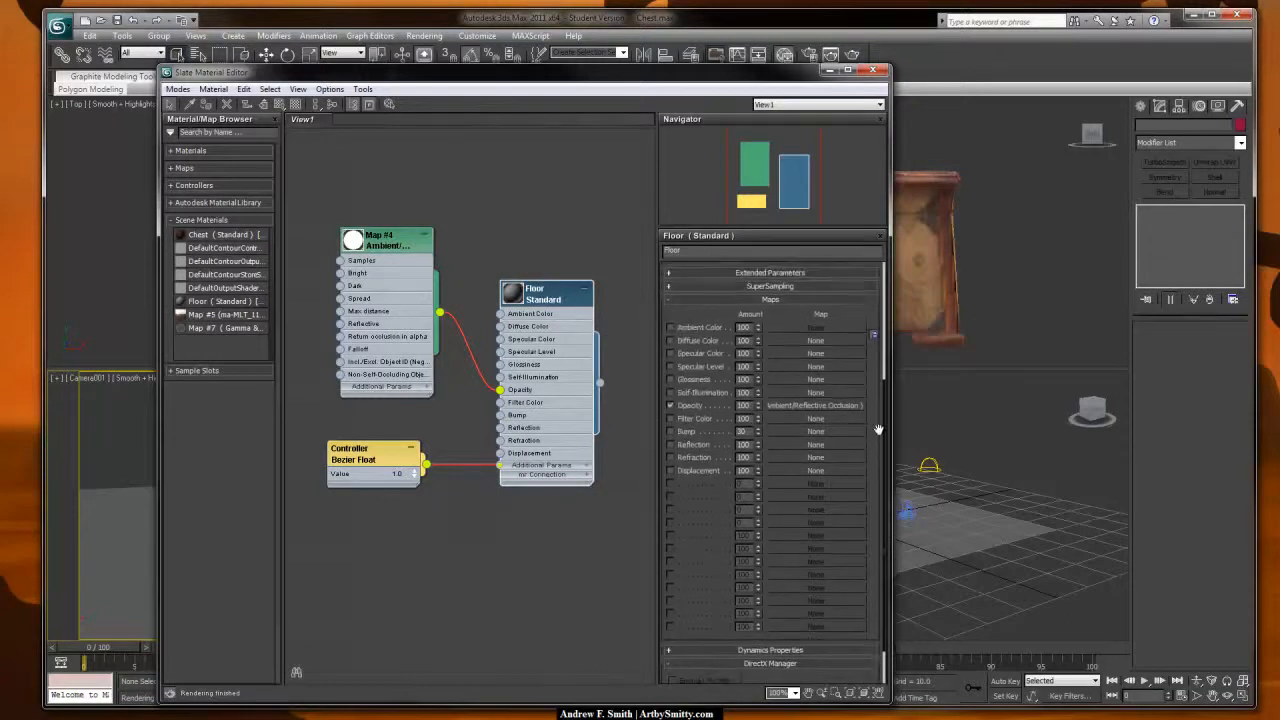
pyautogui.scroll(1, 879, 400)
pyautogui.moveTo(872, 408); pyautogui.dragTo(876, 527)
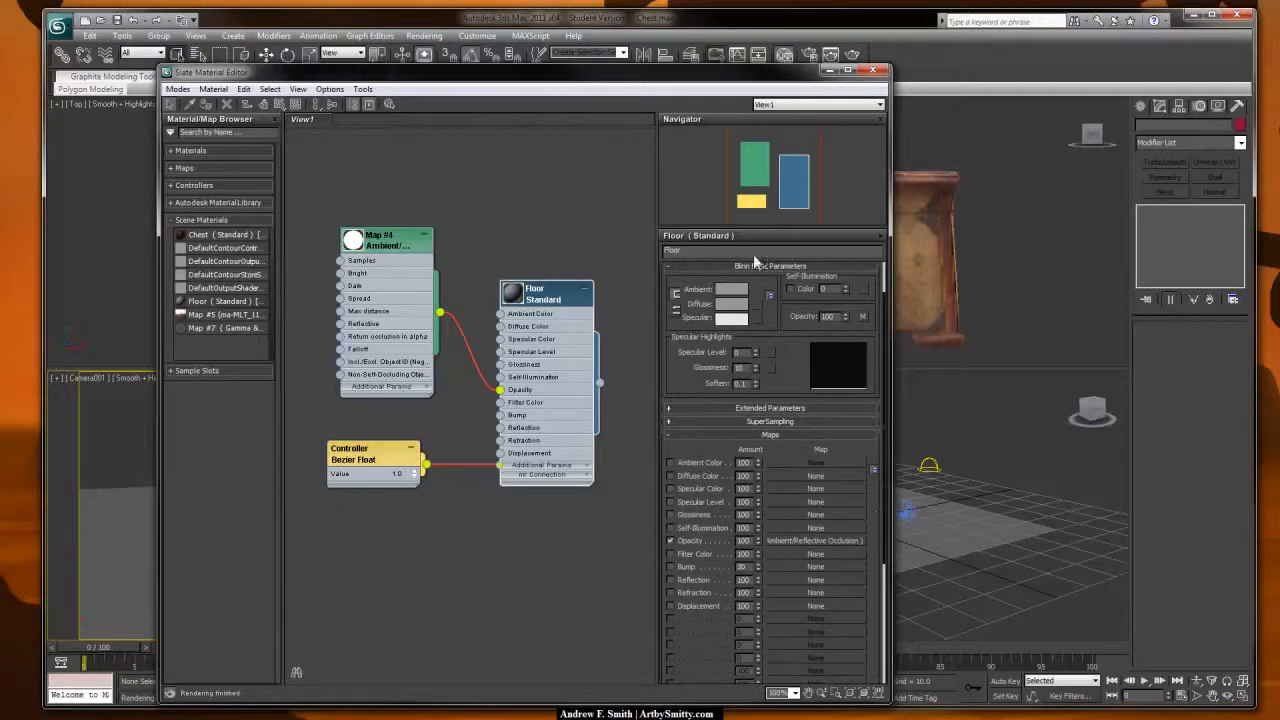
# Step: Render the Camera001 view and inspect the floor shadow around the chest's front foot
pyautogui.click(118, 406)
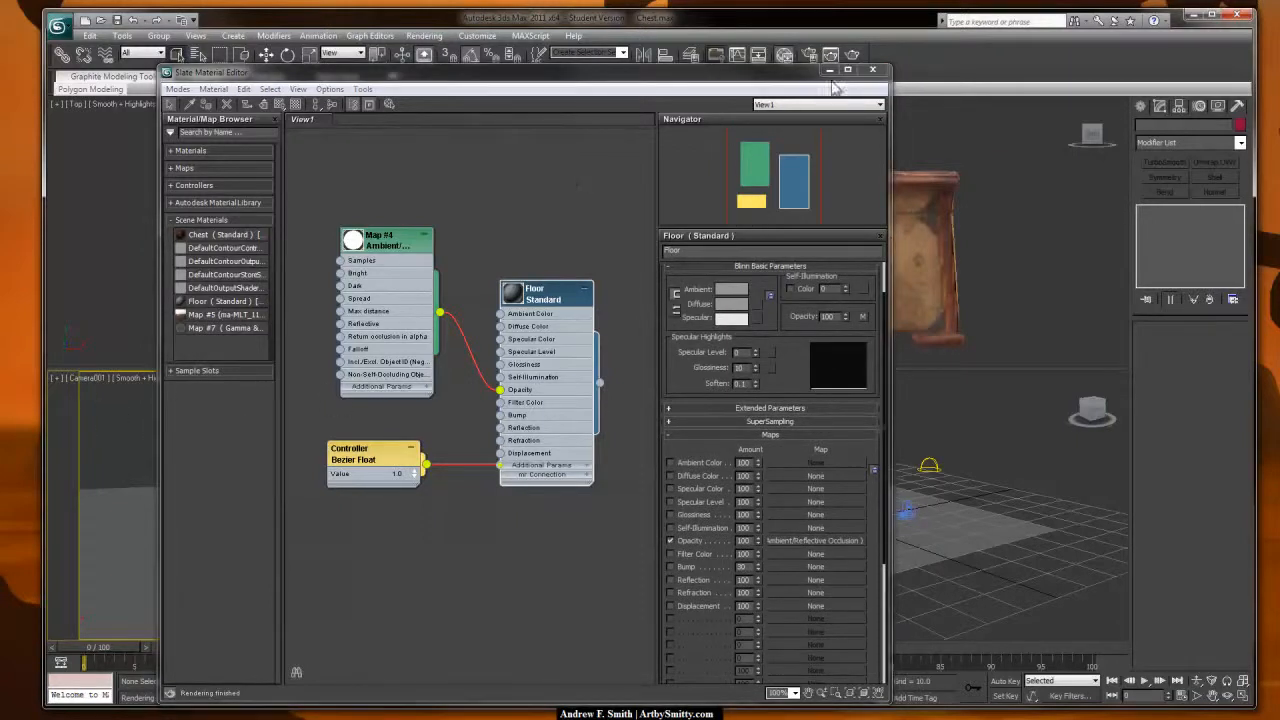
pyautogui.click(852, 54)
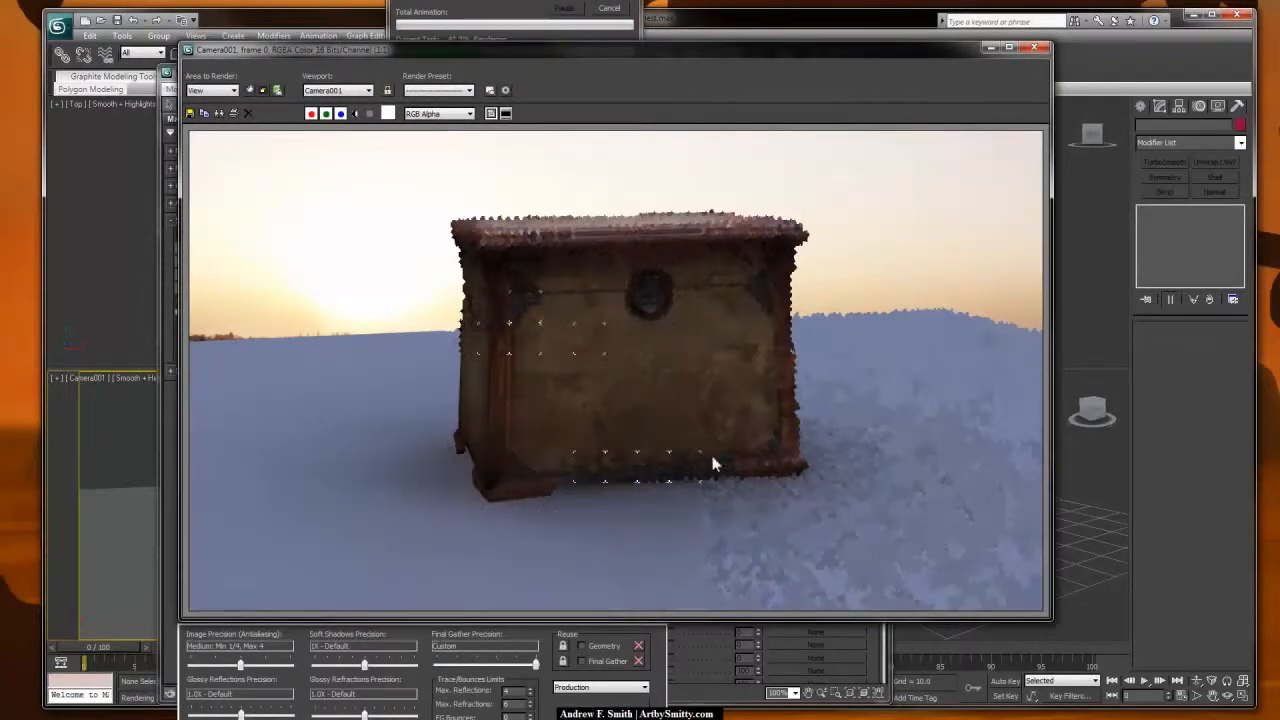
pyautogui.scroll(5, 478, 495)
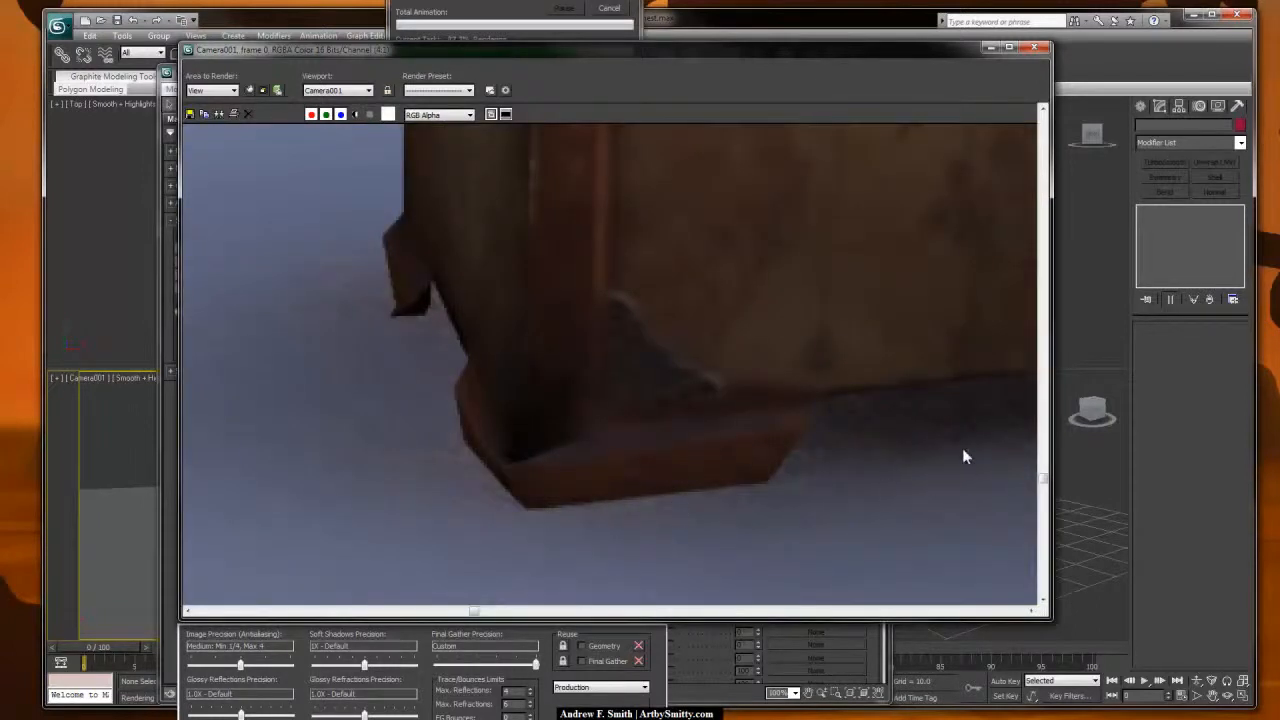
pyautogui.scroll(-5, 664, 424)
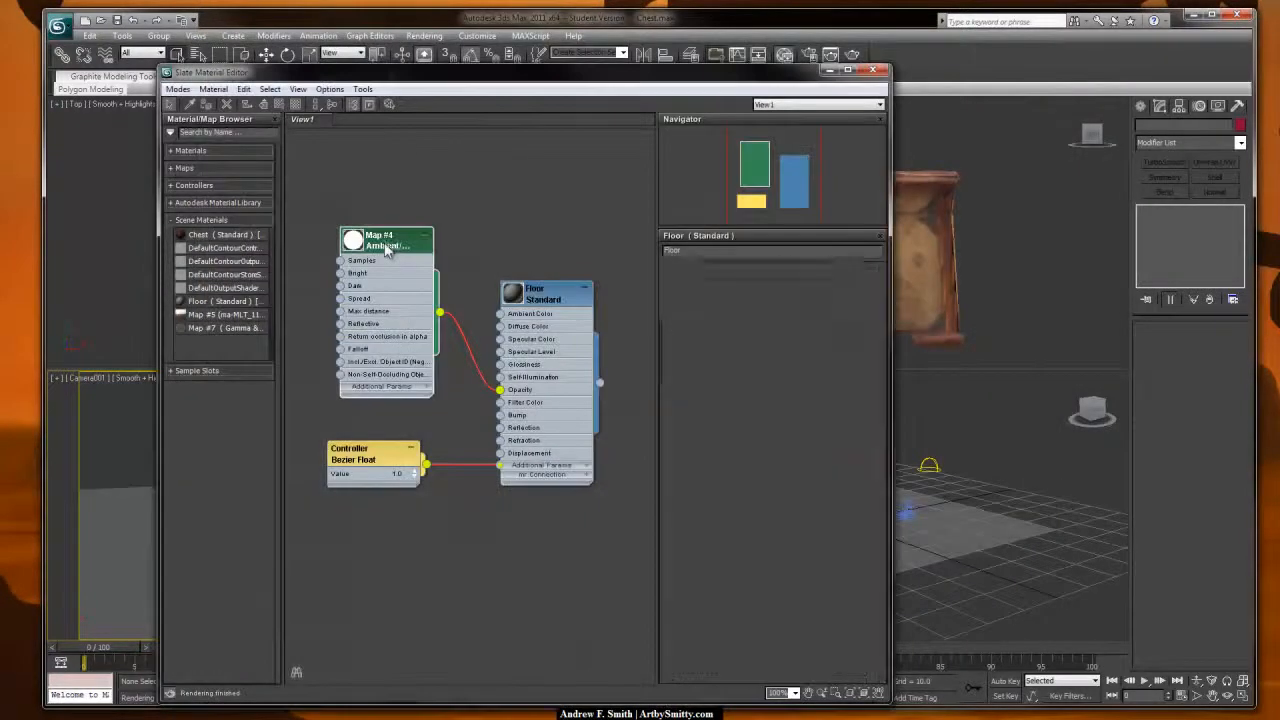
# Step: Set the Floor material's ambient and diffuse colors to black
pyautogui.doubleClick(387, 250)
pyautogui.click(525, 298)
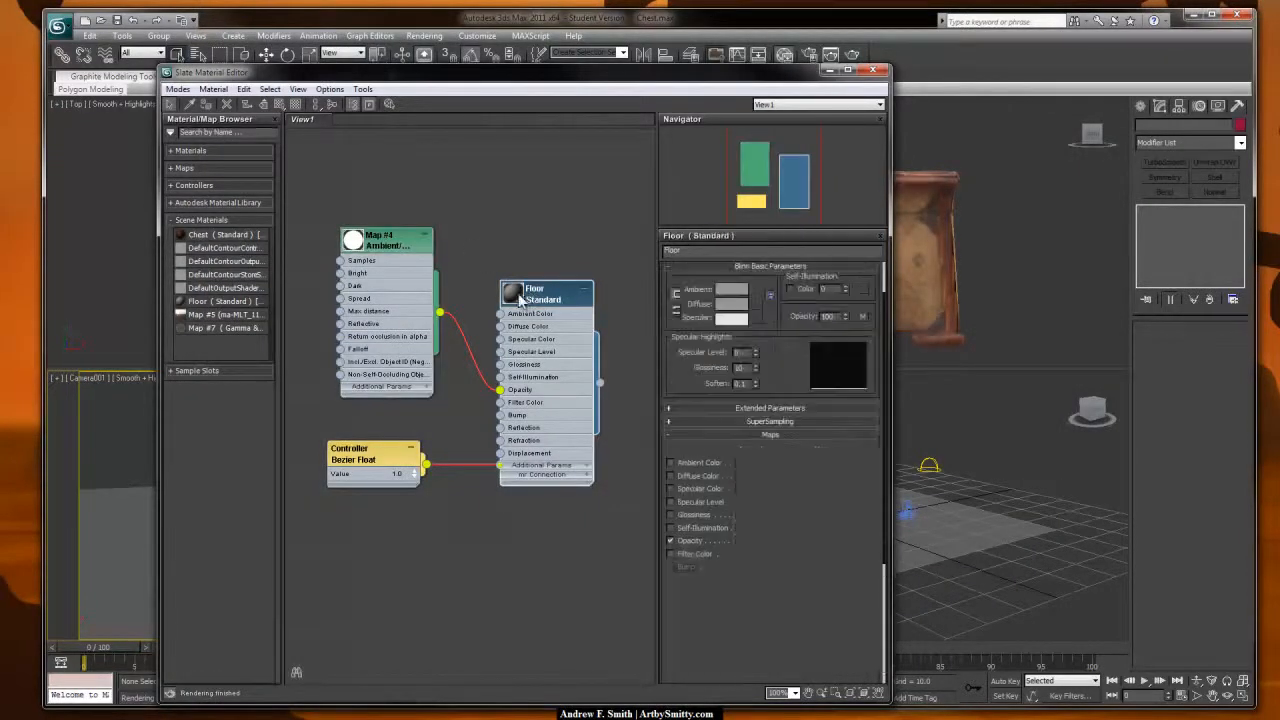
pyautogui.click(735, 298)
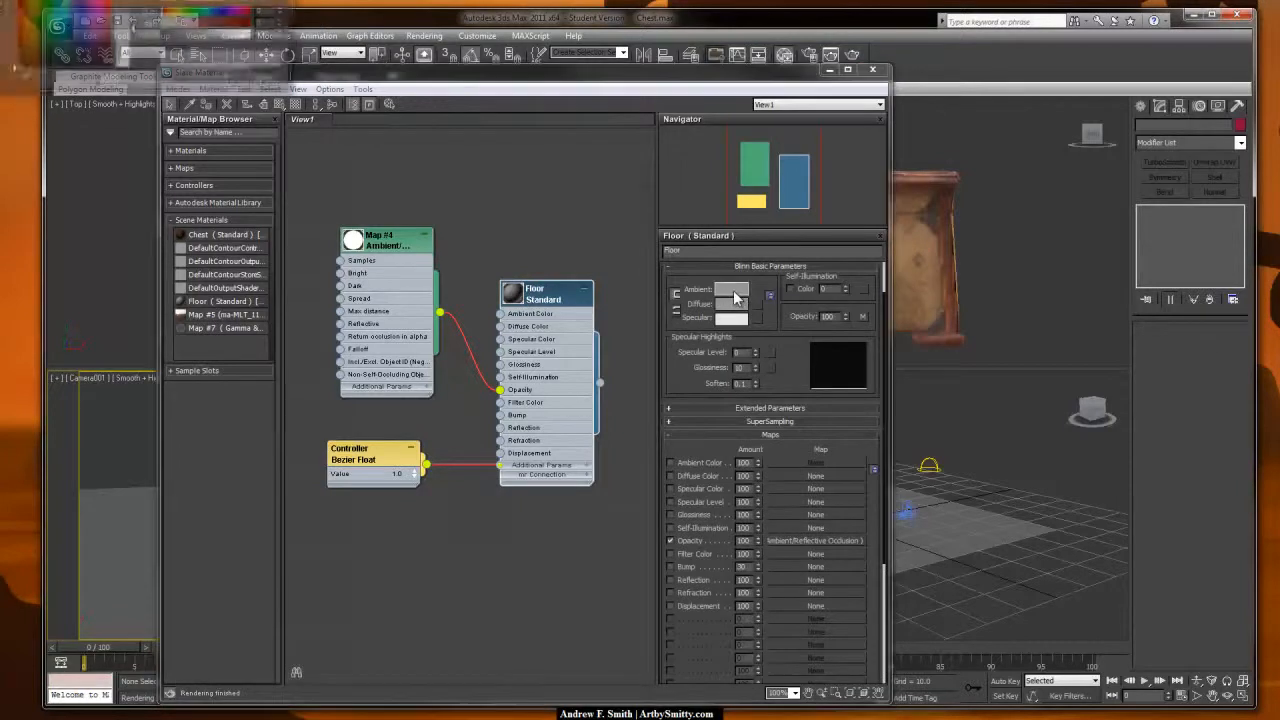
pyautogui.moveTo(135, 30); pyautogui.dragTo(203, 54)
pyautogui.click(230, 82)
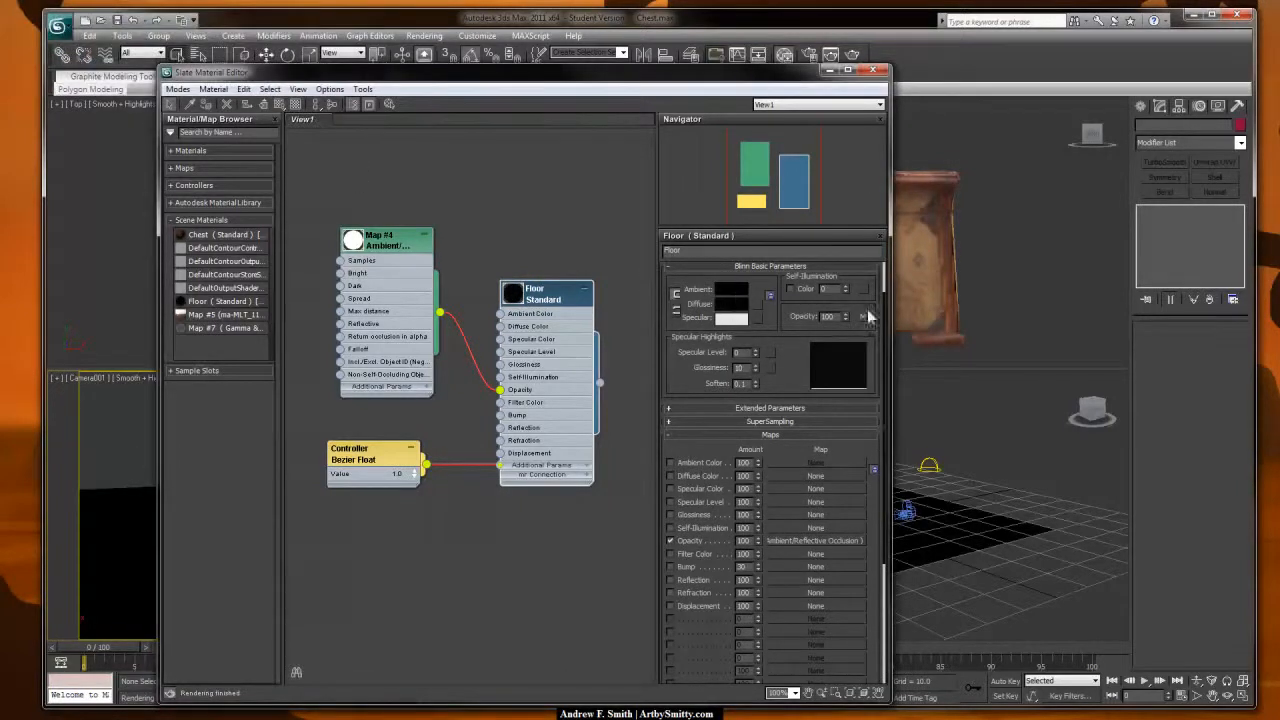
# Step: Render the Camera001 view and inspect the floor around the base of the chest
pyautogui.click(855, 53)
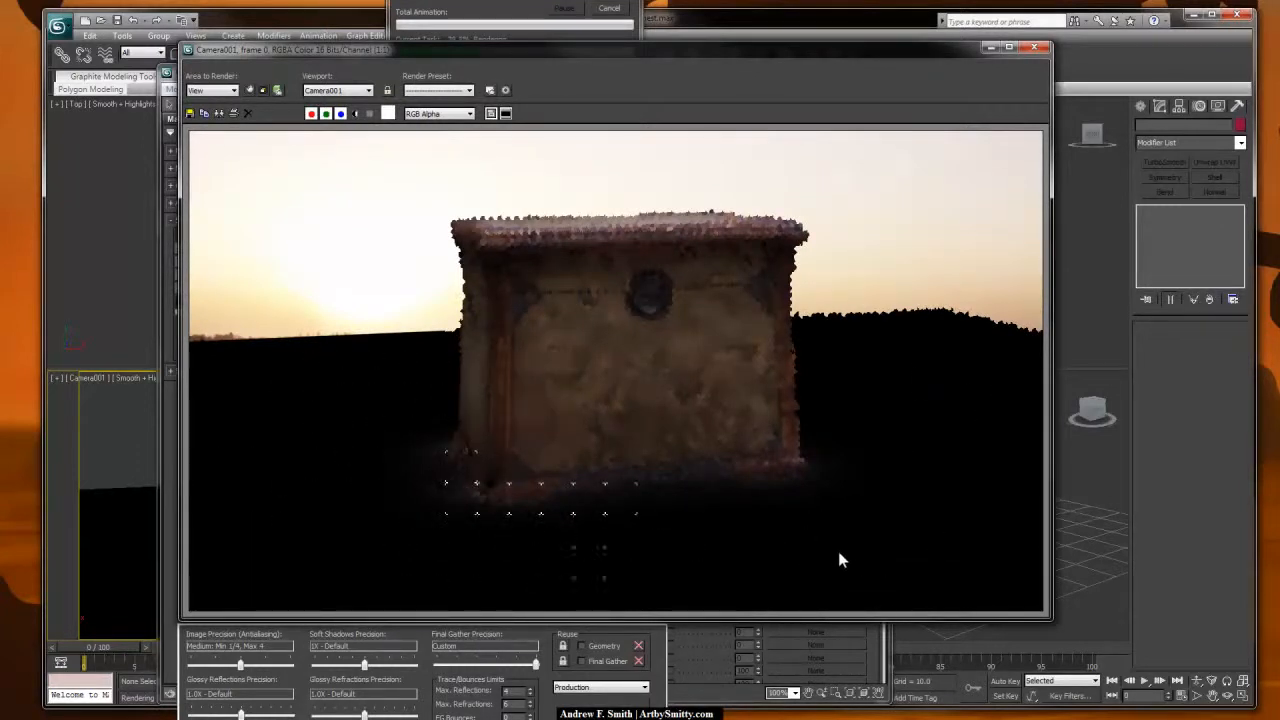
pyautogui.scroll(3, 493, 510)
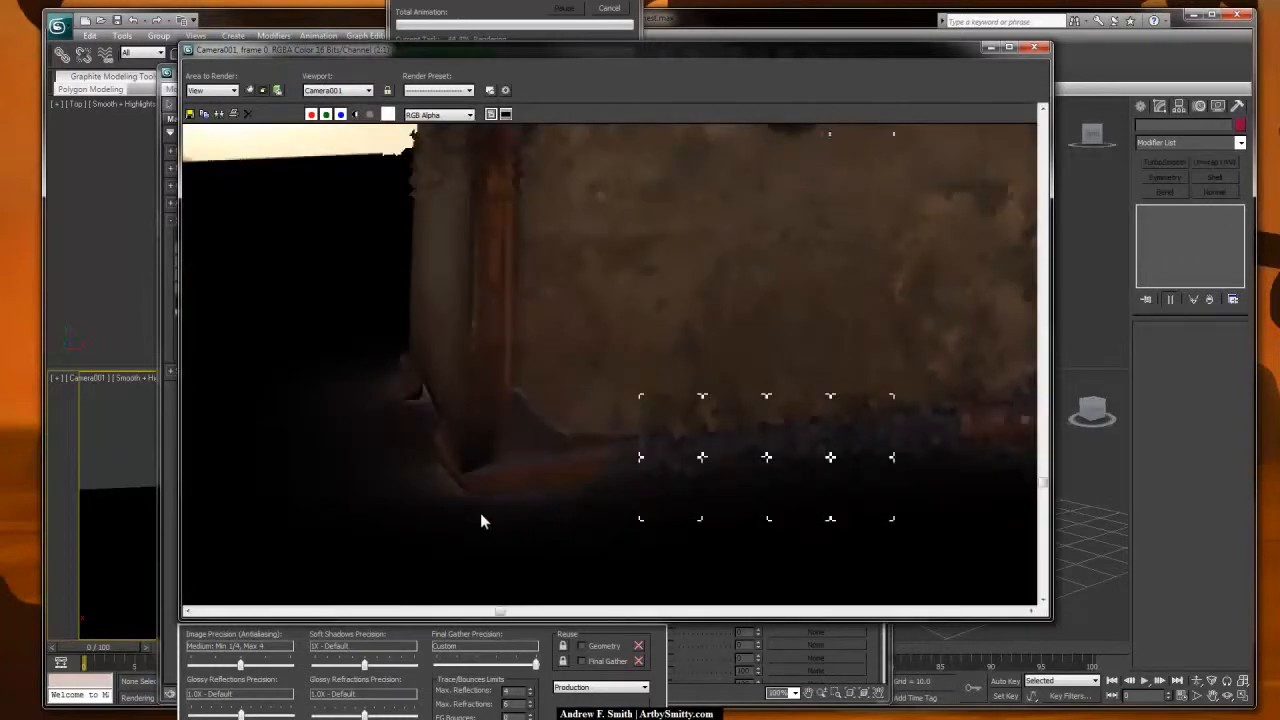
pyautogui.scroll(-3, 600, 460)
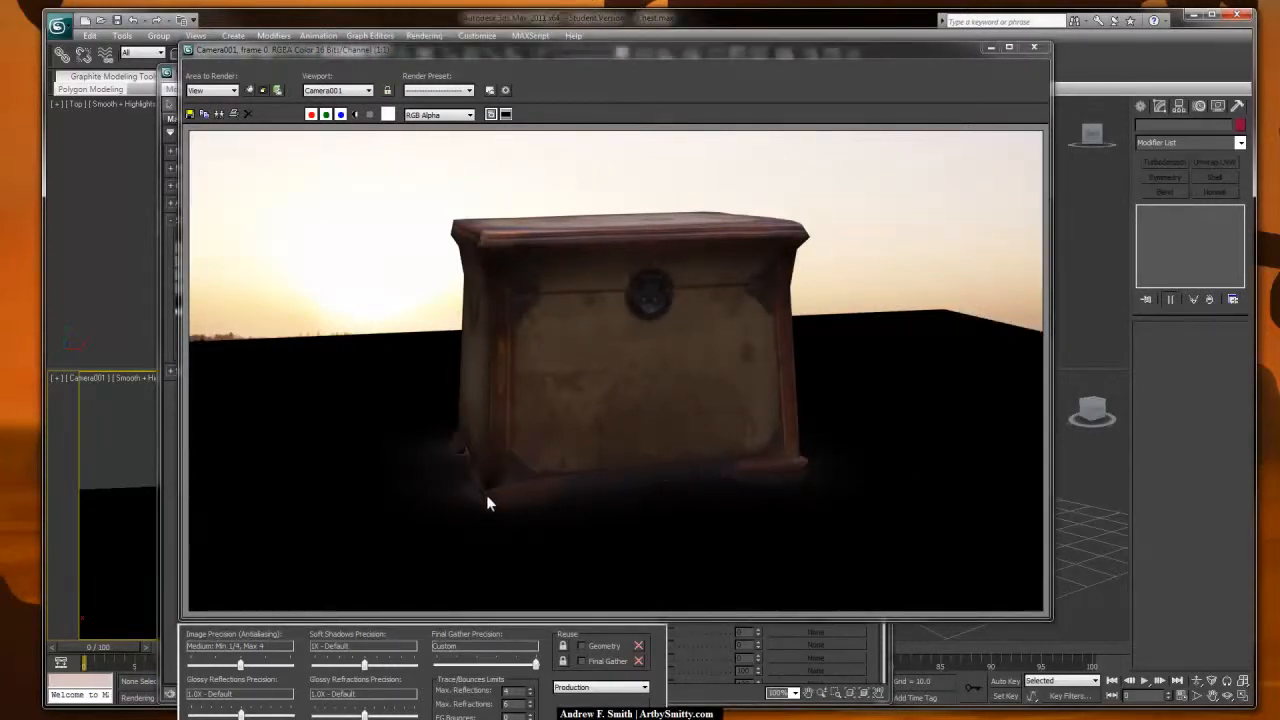
pyautogui.click(1034, 47)
# Step: Invert the Map #4 Ambient/Reflective Occlusion colors by setting Bright to black and Dark to white
pyautogui.doubleClick(377, 250)
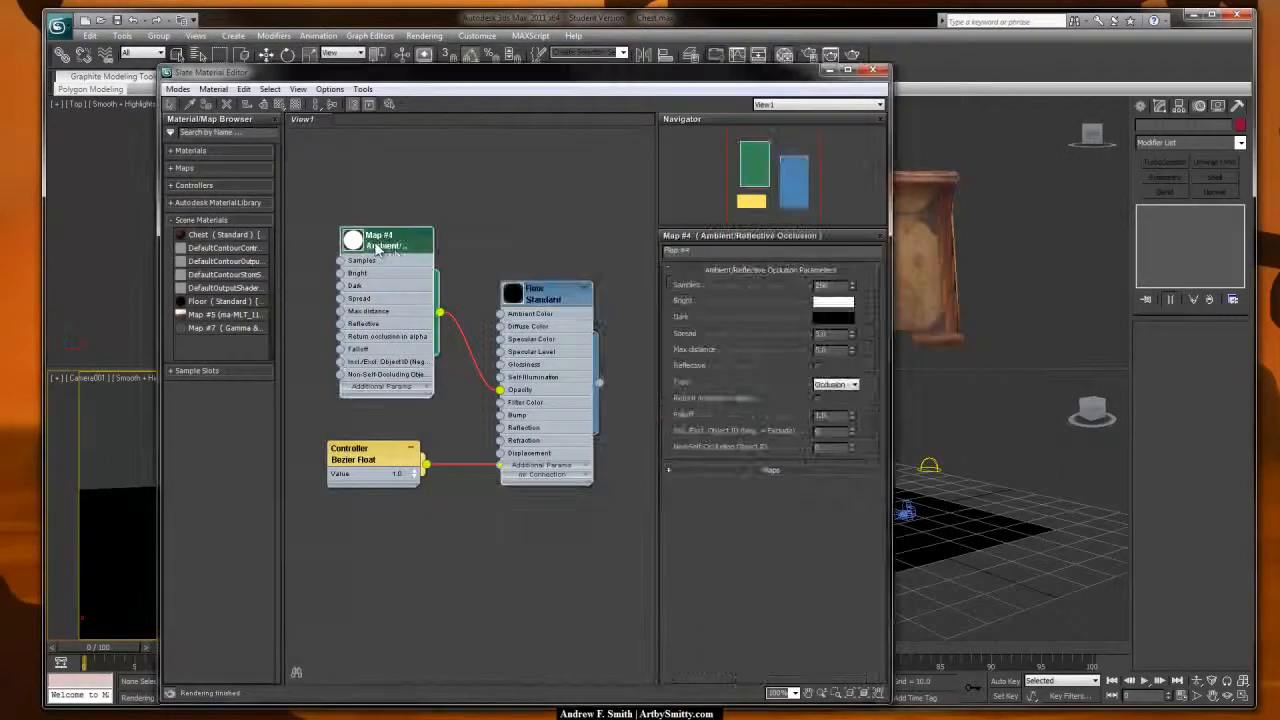
pyautogui.click(822, 303)
pyautogui.moveTo(131, 46); pyautogui.dragTo(137, 84)
pyautogui.click(228, 82)
pyautogui.click(833, 317)
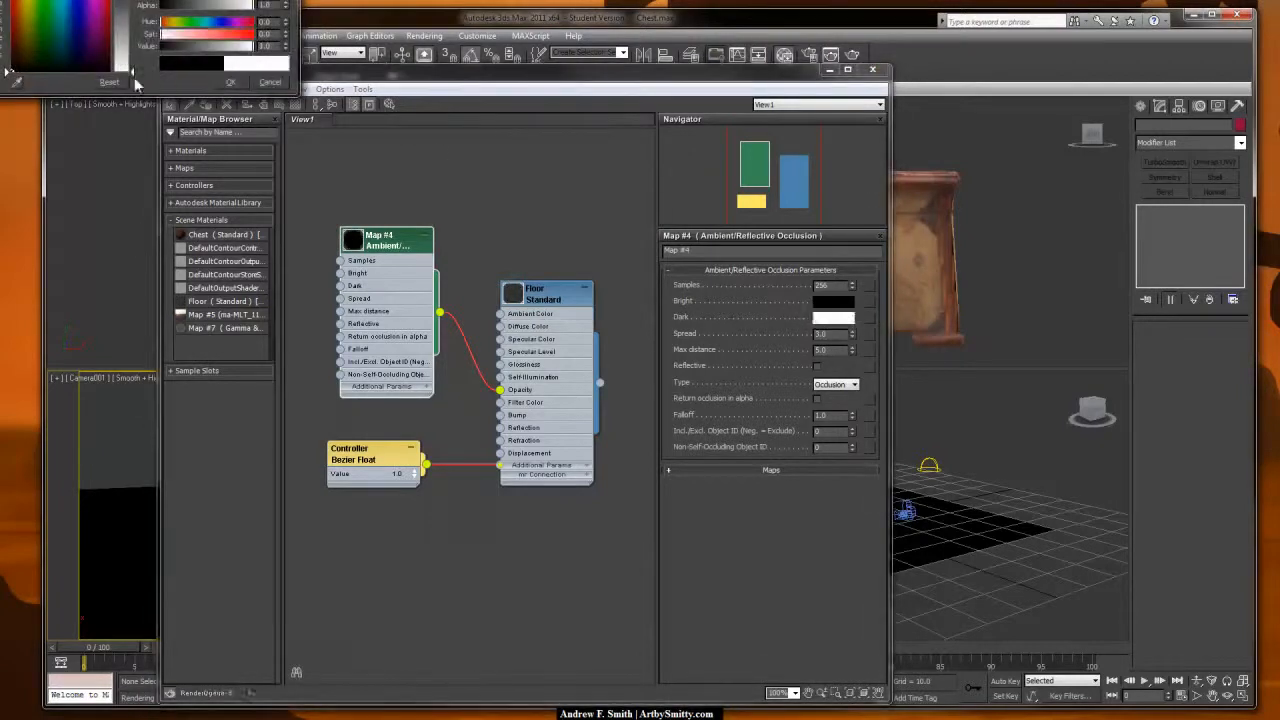
pyautogui.click(230, 82)
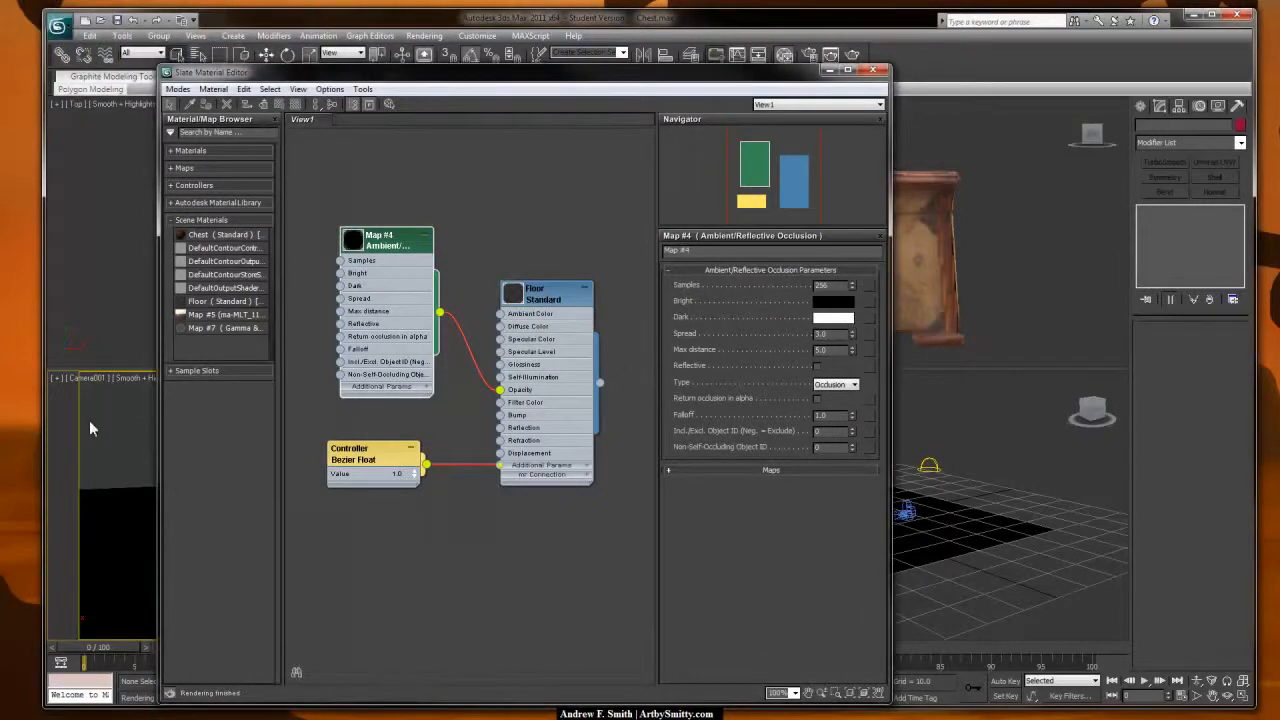
# Step: Render the Camera001 view again and examine how the chest's feet and contact shadows sit on the airstrip background
pyautogui.click(855, 54)
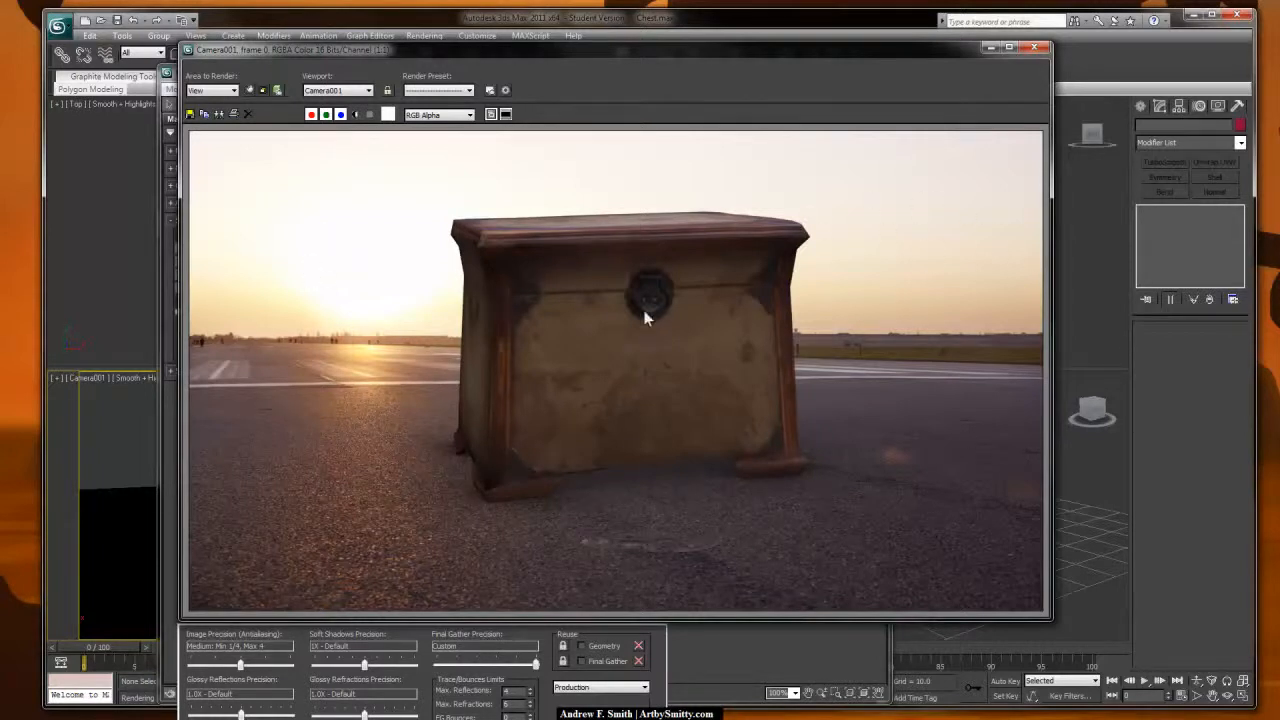
pyautogui.scroll(1, 462, 468)
pyautogui.moveTo(565, 455); pyautogui.dragTo(487, 342, button='middle')
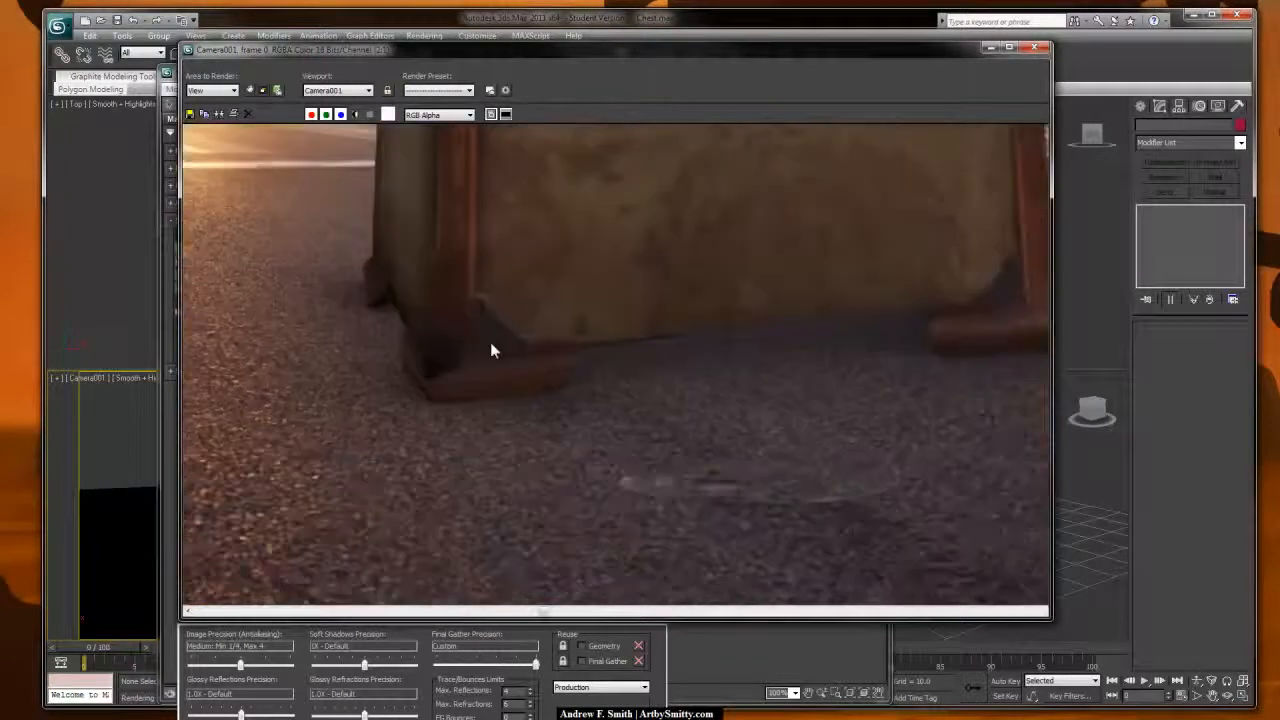
pyautogui.scroll(-2, 516, 350)
pyautogui.scroll(1, 598, 350)
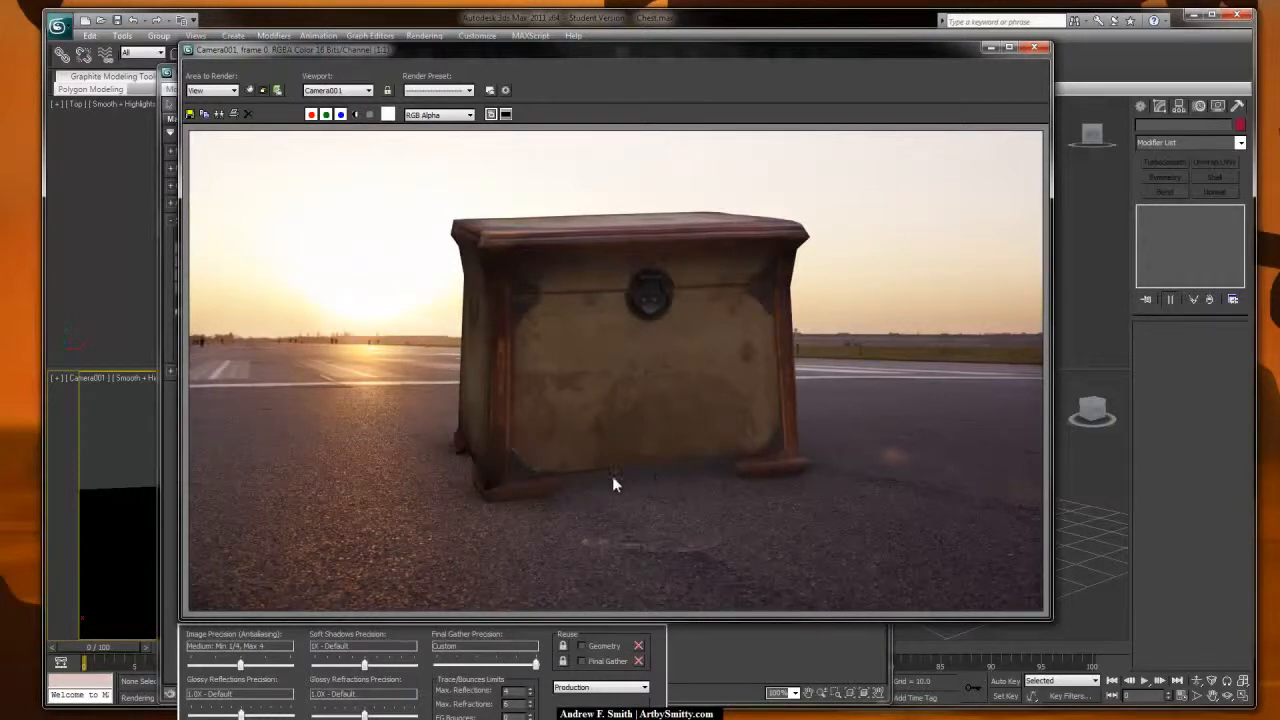
pyautogui.scroll(1, 593, 467)
pyautogui.scroll(-1, 608, 377)
pyautogui.scroll(1, 482, 488)
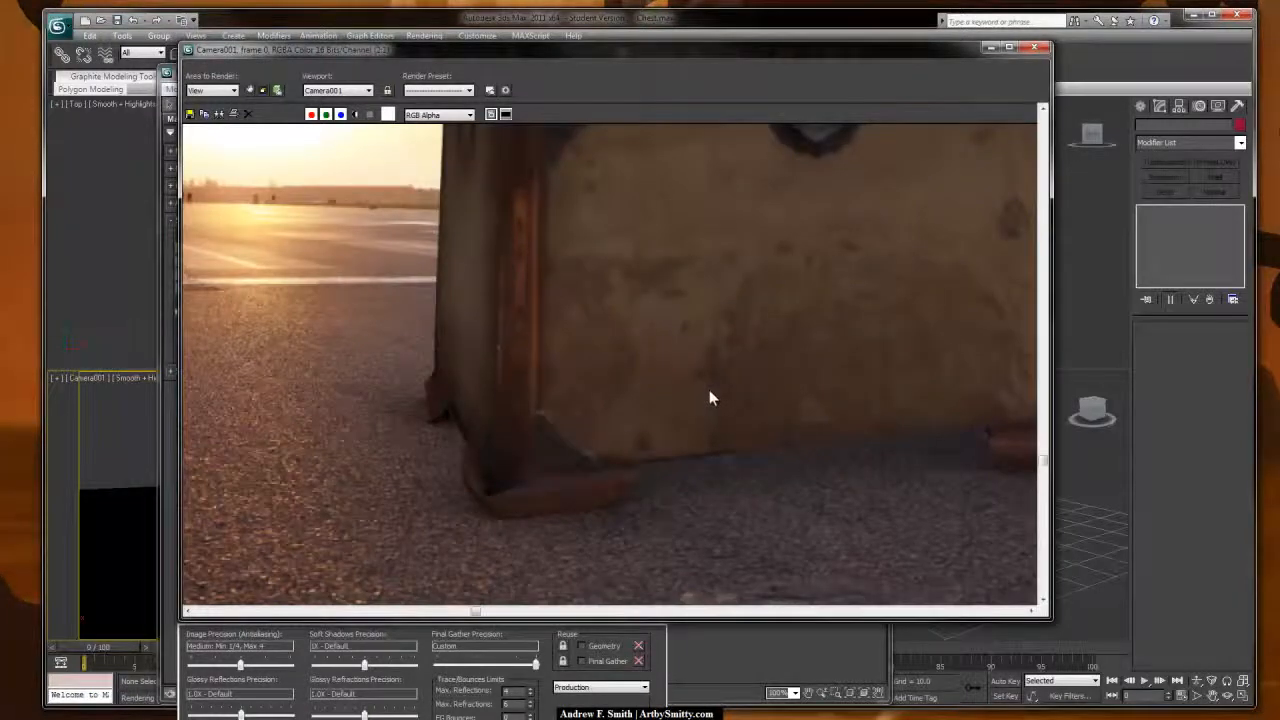
pyautogui.scroll(-1, 709, 394)
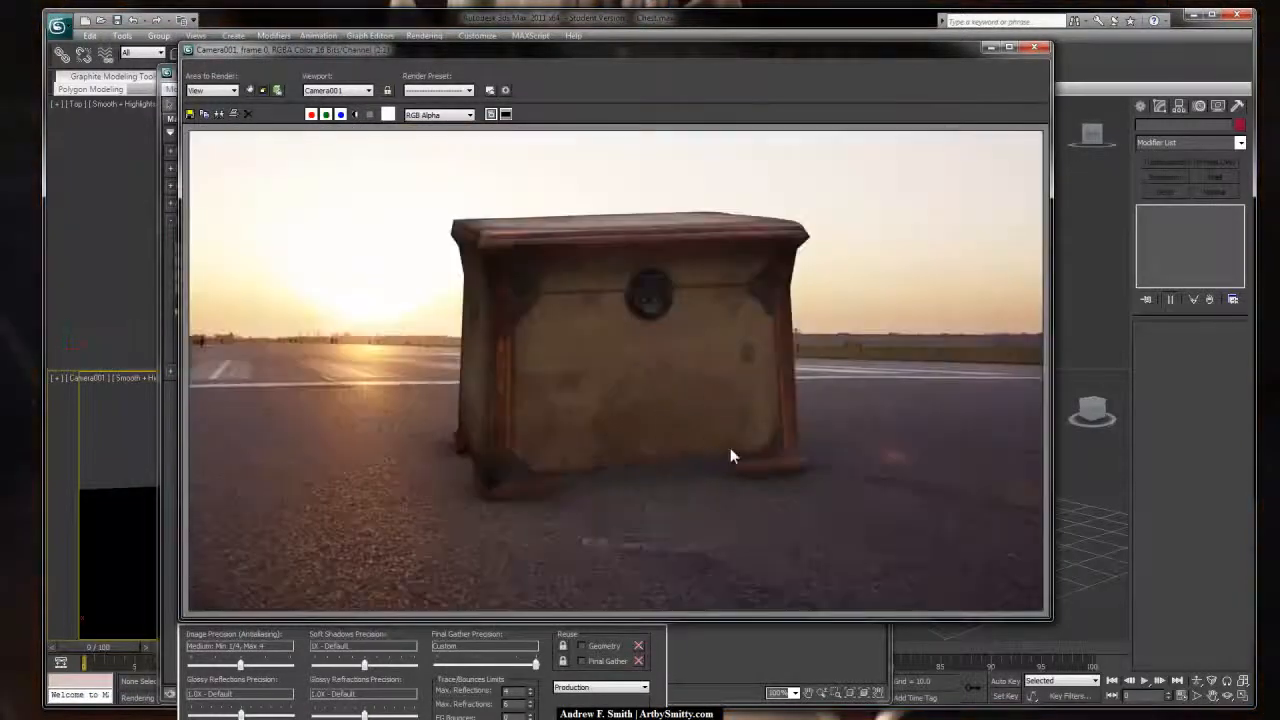
pyautogui.click(1034, 48)
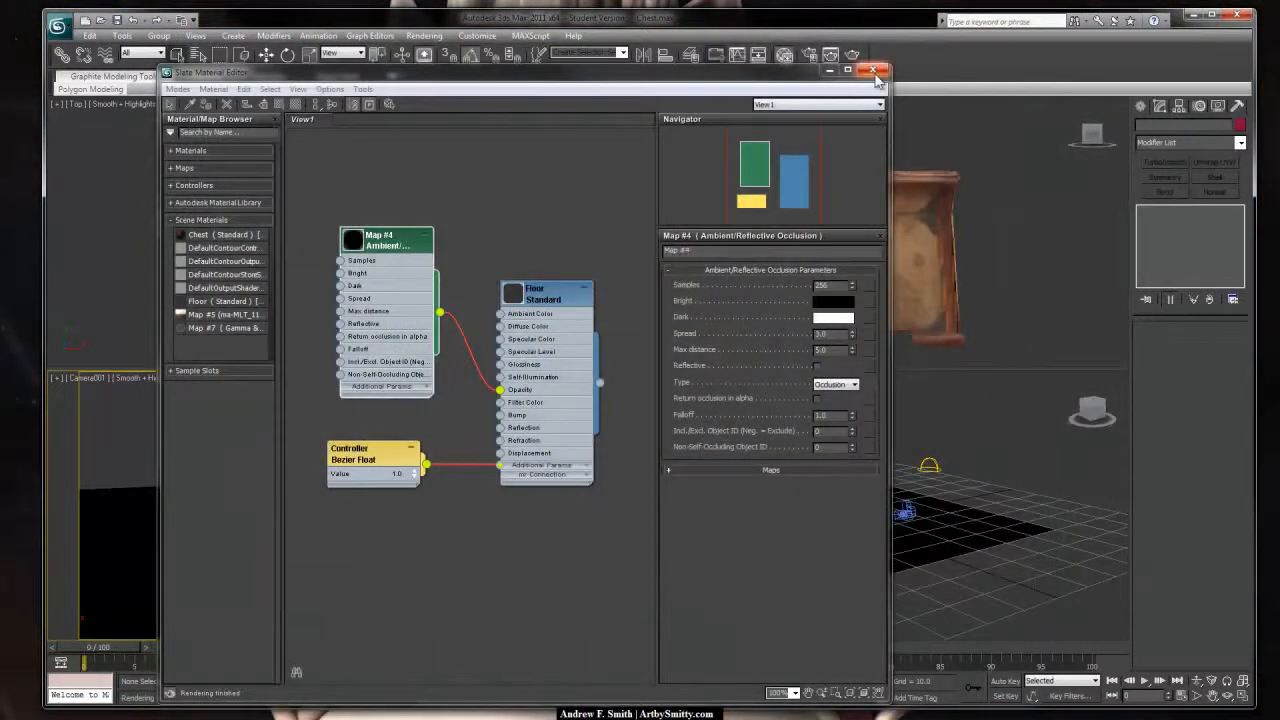
# Step: Close the material editor and lower Camera001 vertically in the Front view to about the height of the chest's lock
pyautogui.click(875, 73)
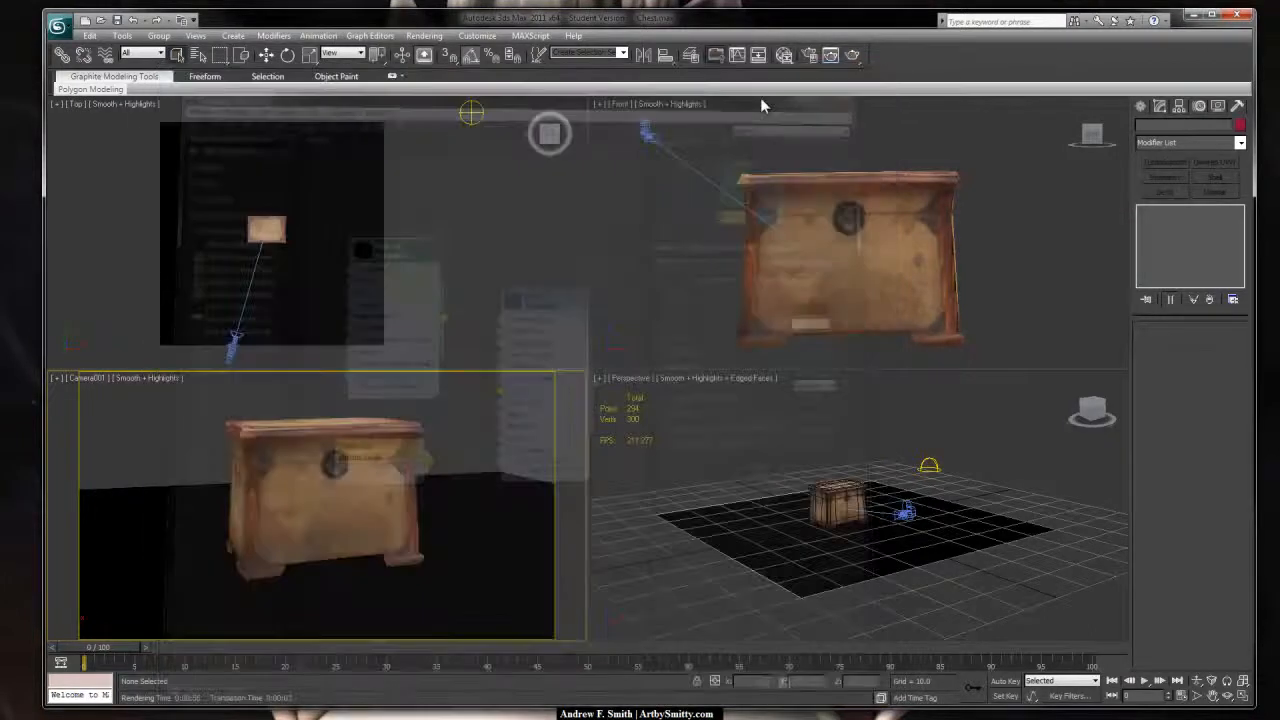
pyautogui.moveTo(626, 135); pyautogui.dragTo(620, 127)
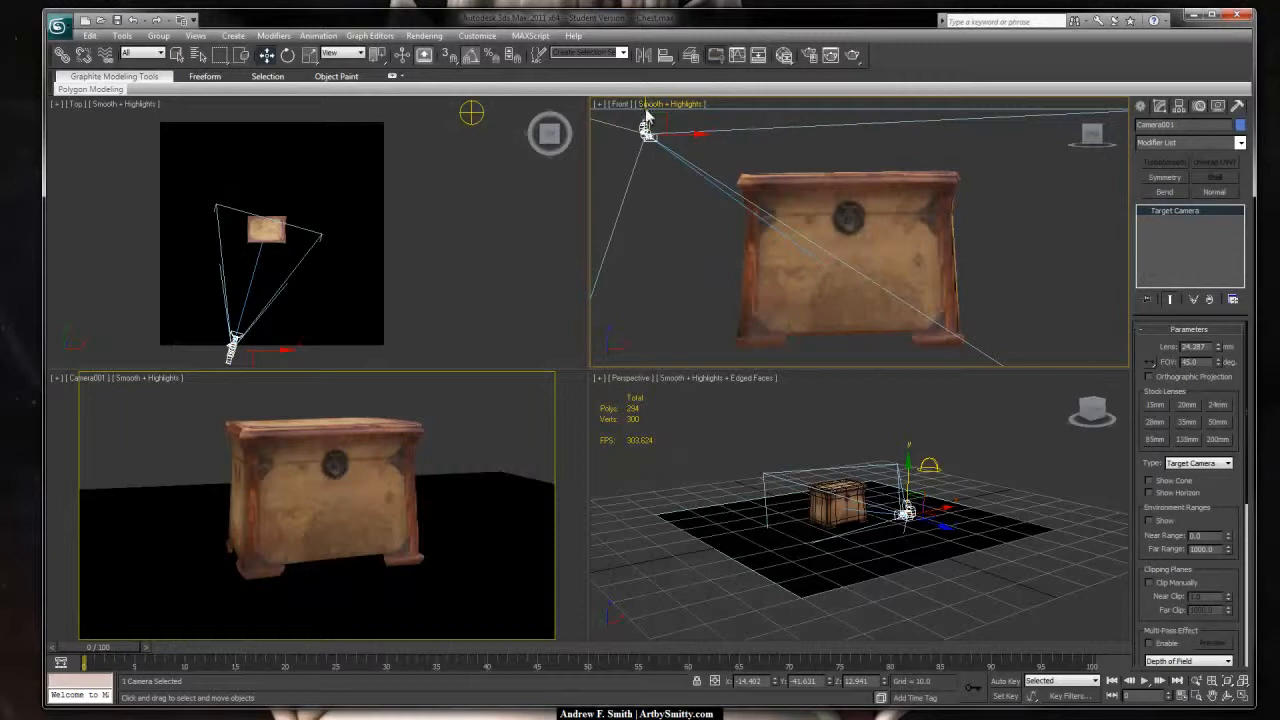
pyautogui.moveTo(645, 111); pyautogui.dragTo(777, 231)
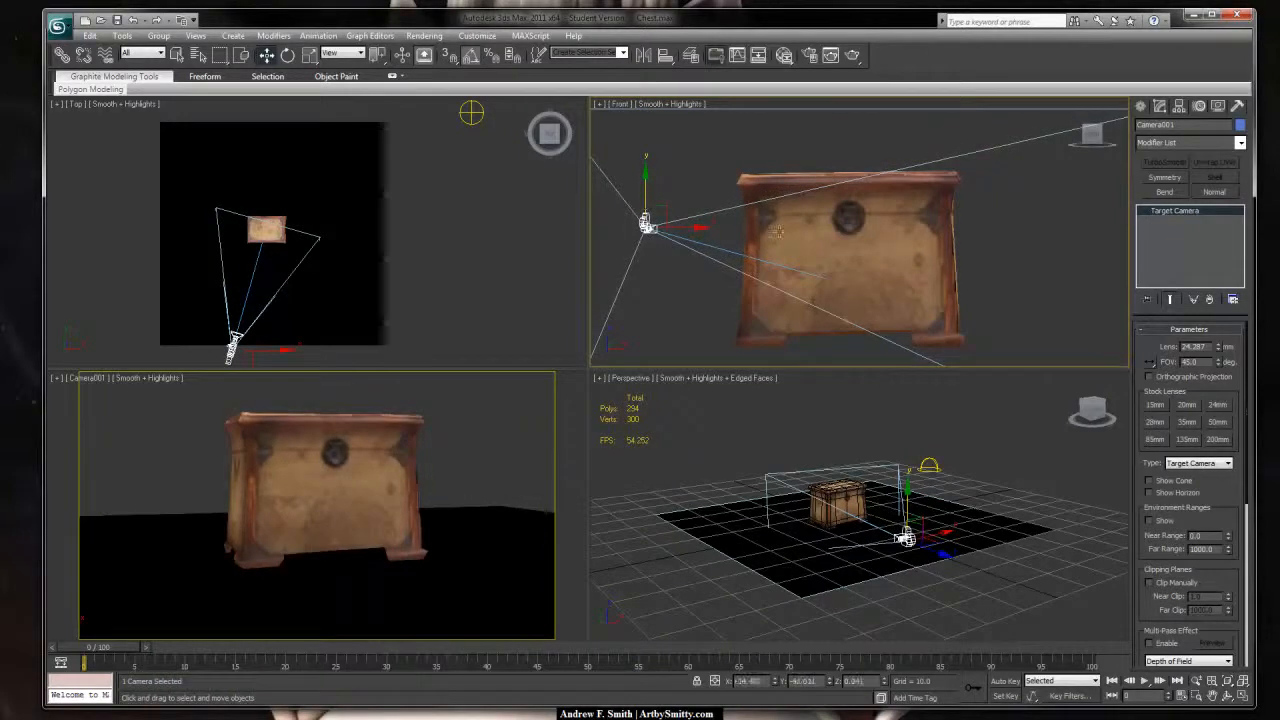
# Step: Scale the chest down slightly and lower it in the Front view until its feet rest on the floor plane
pyautogui.click(842, 288)
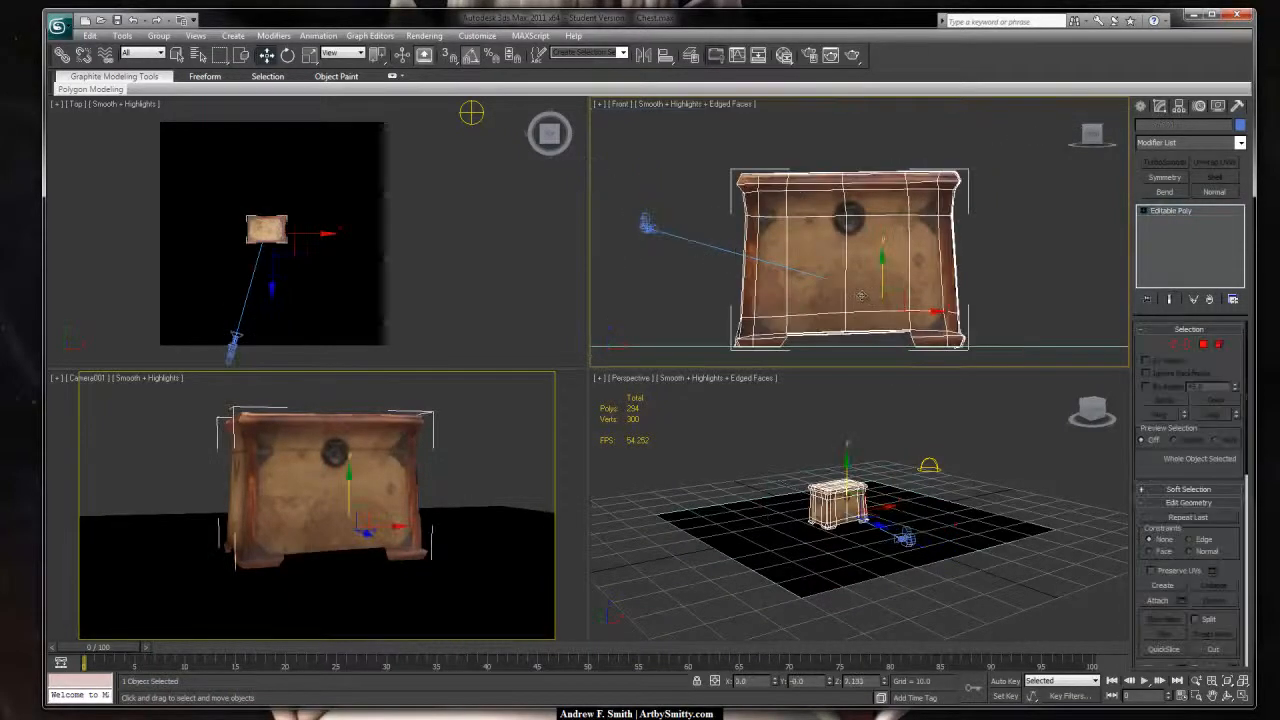
pyautogui.press('r')
pyautogui.moveTo(884, 304); pyautogui.dragTo(882, 316)
pyautogui.scroll(3, 848, 230)
pyautogui.moveTo(867, 288); pyautogui.dragTo(868, 200, button='middle')
pyautogui.press('w')
pyautogui.scroll(2, 870, 252)
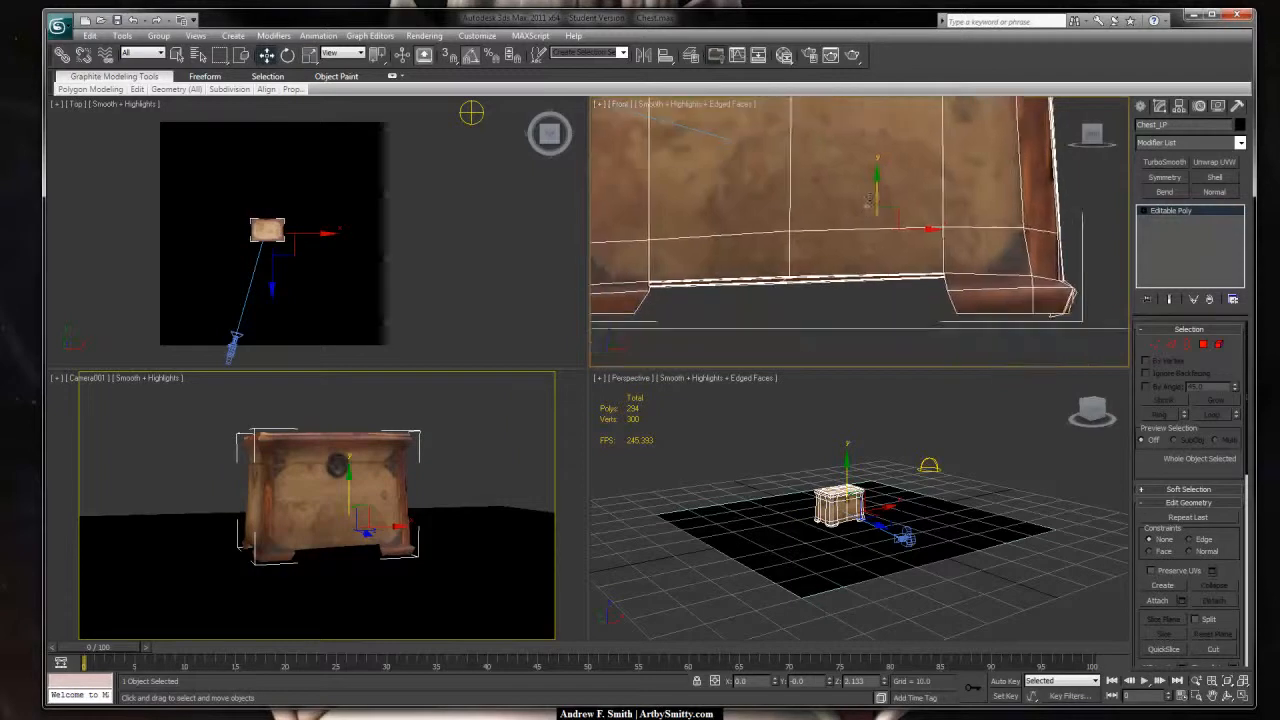
pyautogui.moveTo(875, 198); pyautogui.dragTo(884, 280)
pyautogui.click(871, 314)
pyautogui.scroll(-5, 860, 290)
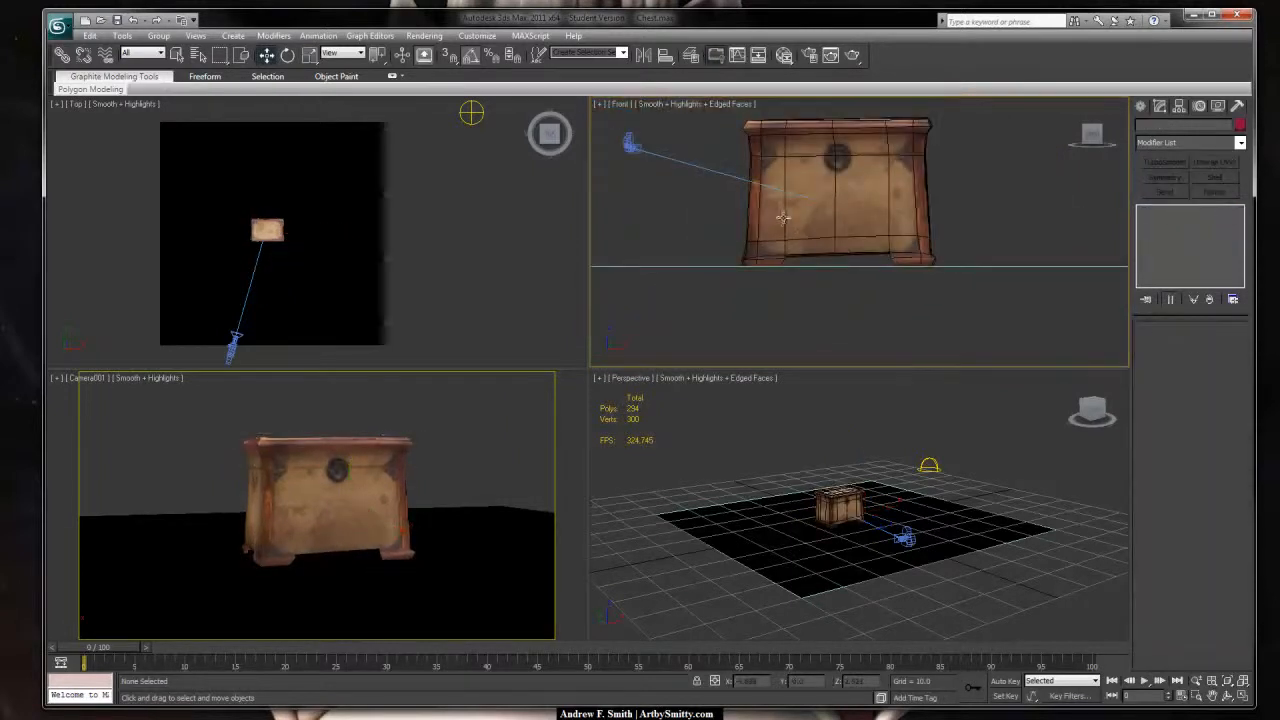
# Step: Render the Camera001 view with the resized chest and examine the occlusion shadows under its base and front feet
pyautogui.click(408, 418)
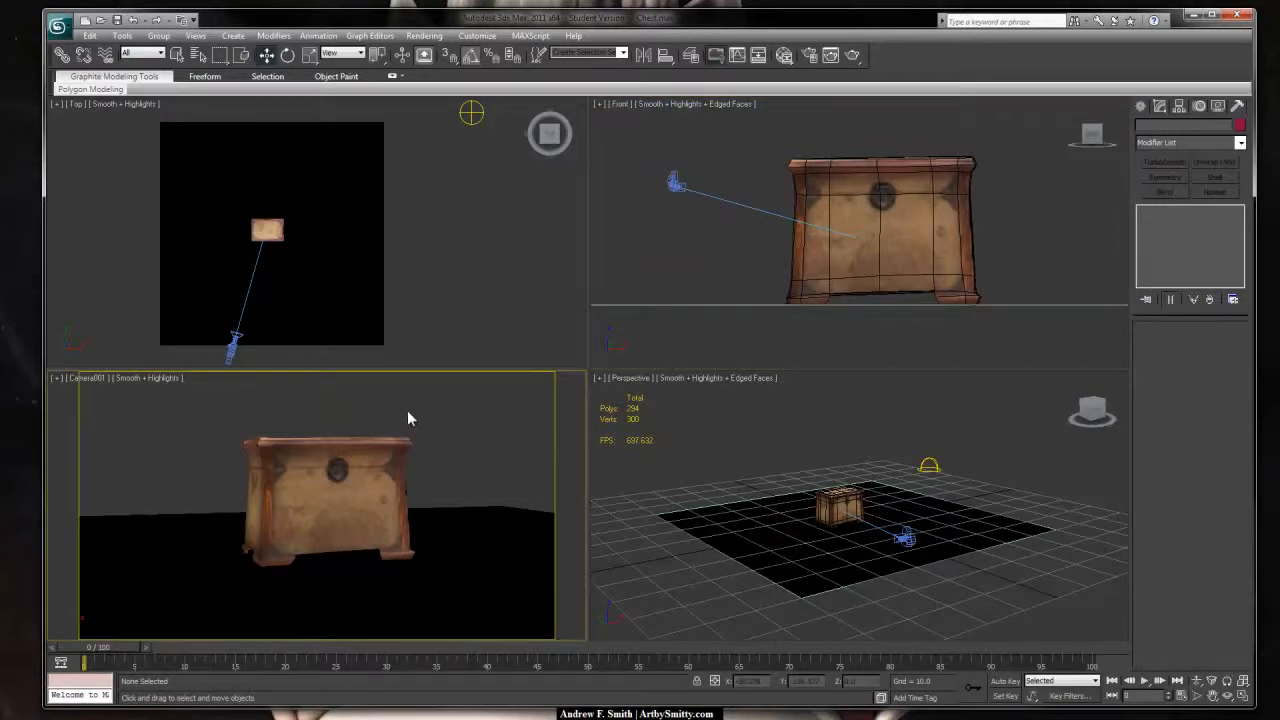
pyautogui.click(852, 56)
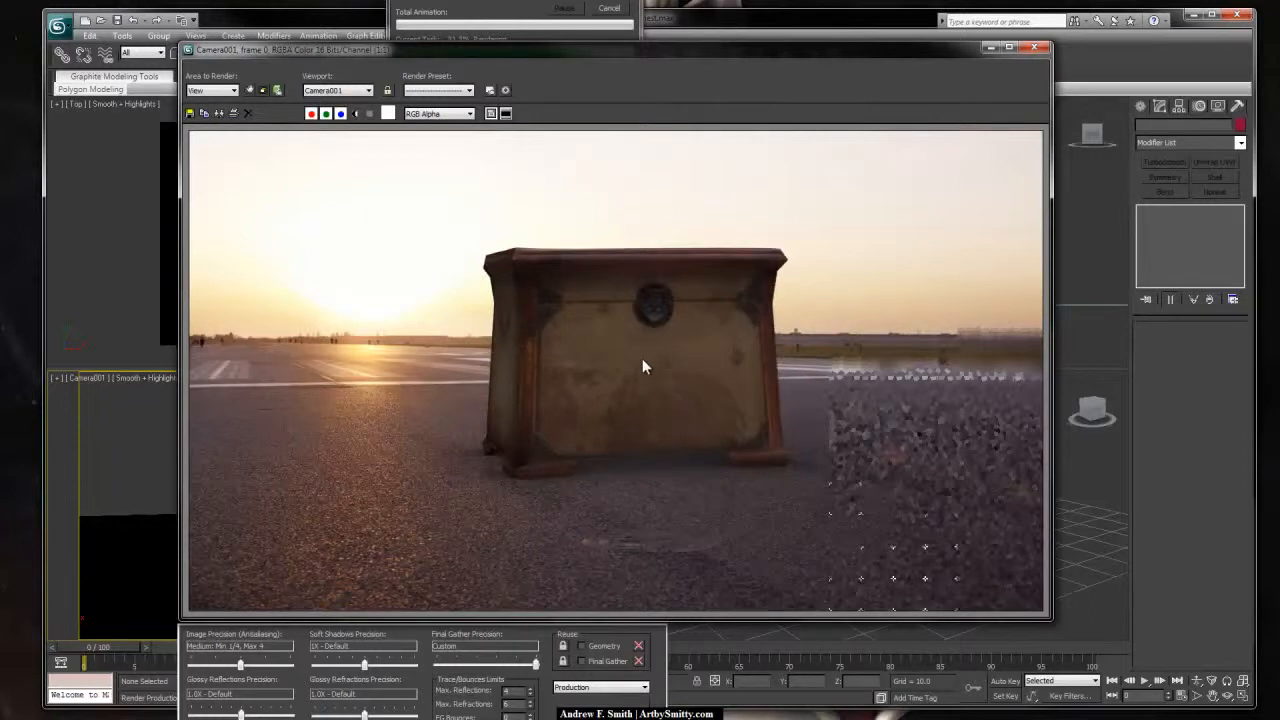
pyautogui.scroll(2, 583, 460)
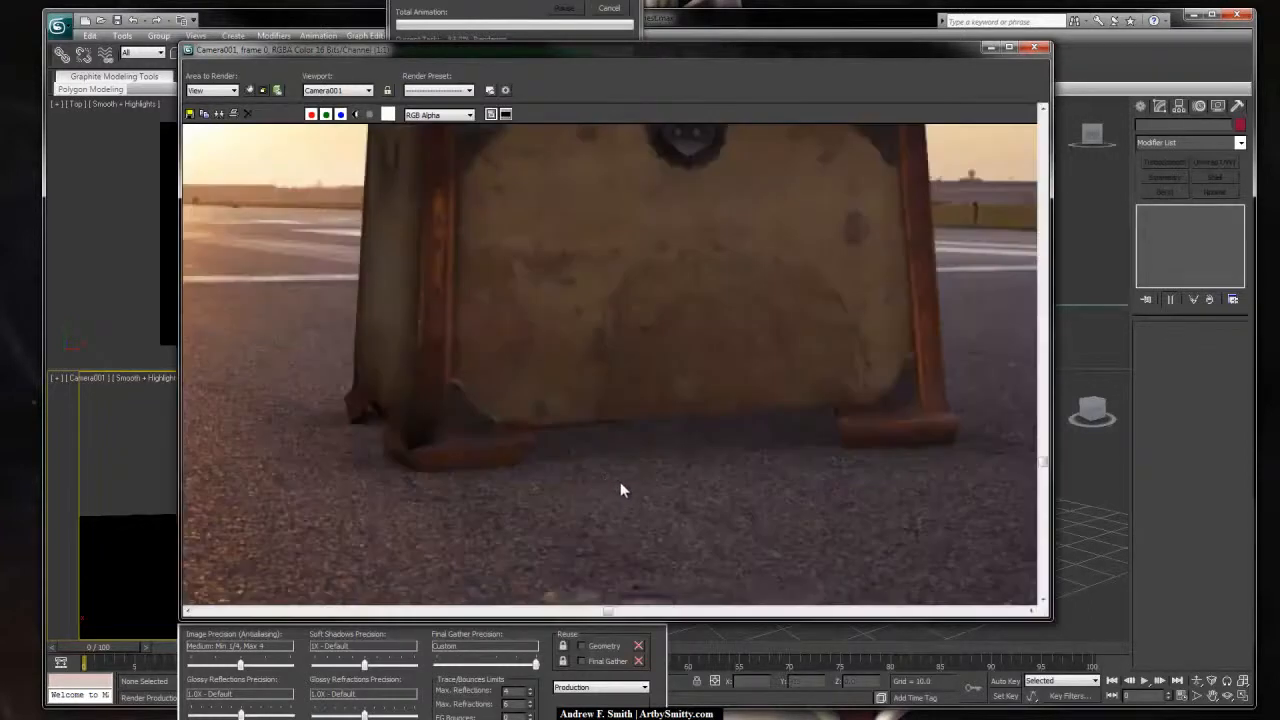
pyautogui.moveTo(531, 466); pyautogui.dragTo(600, 462, button='middle')
pyautogui.scroll(-1, 482, 423)
pyautogui.moveTo(503, 415); pyautogui.dragTo(656, 442, button='middle')
pyautogui.scroll(2, 623, 494)
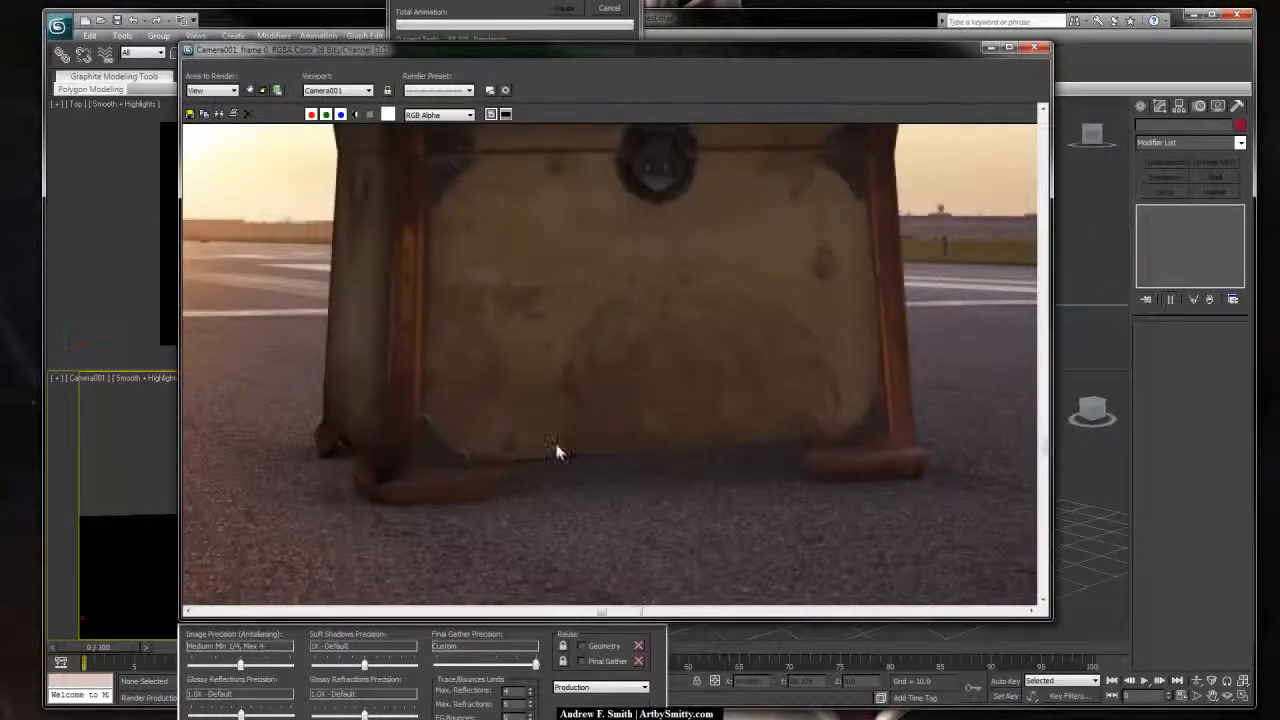
pyautogui.scroll(2, 575, 445)
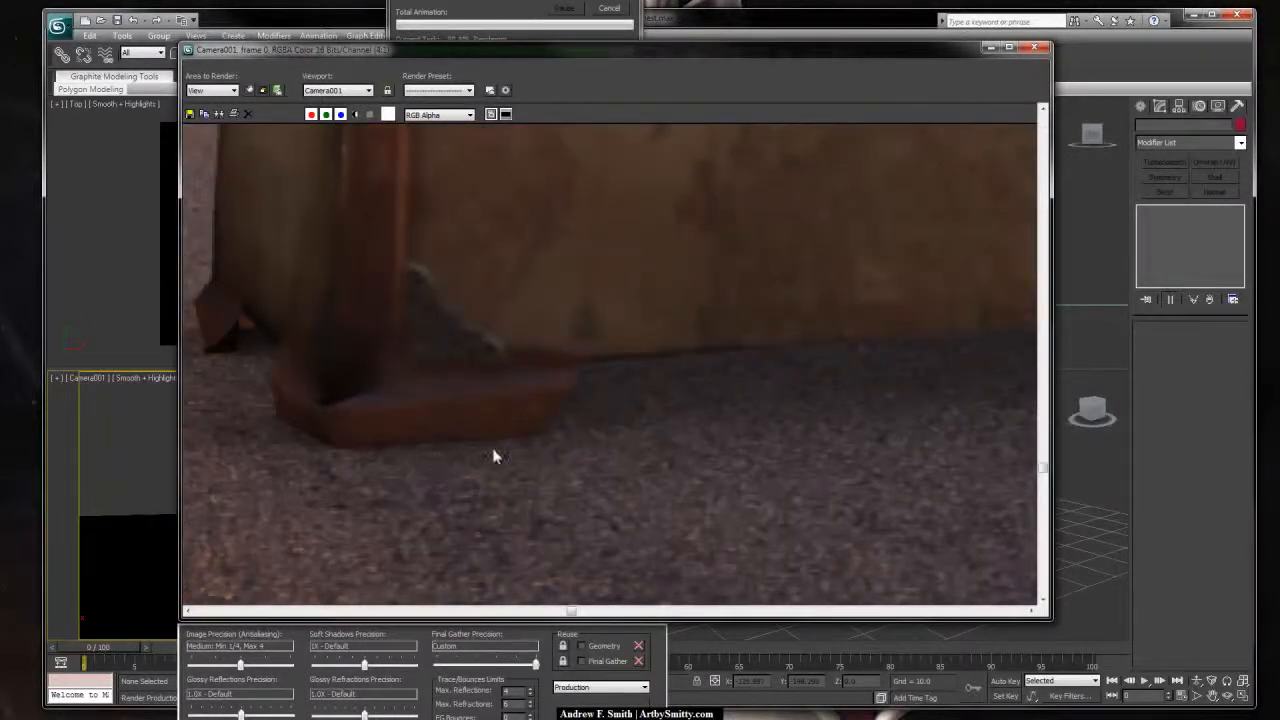
pyautogui.scroll(-2, 606, 443)
pyautogui.scroll(-2, 580, 449)
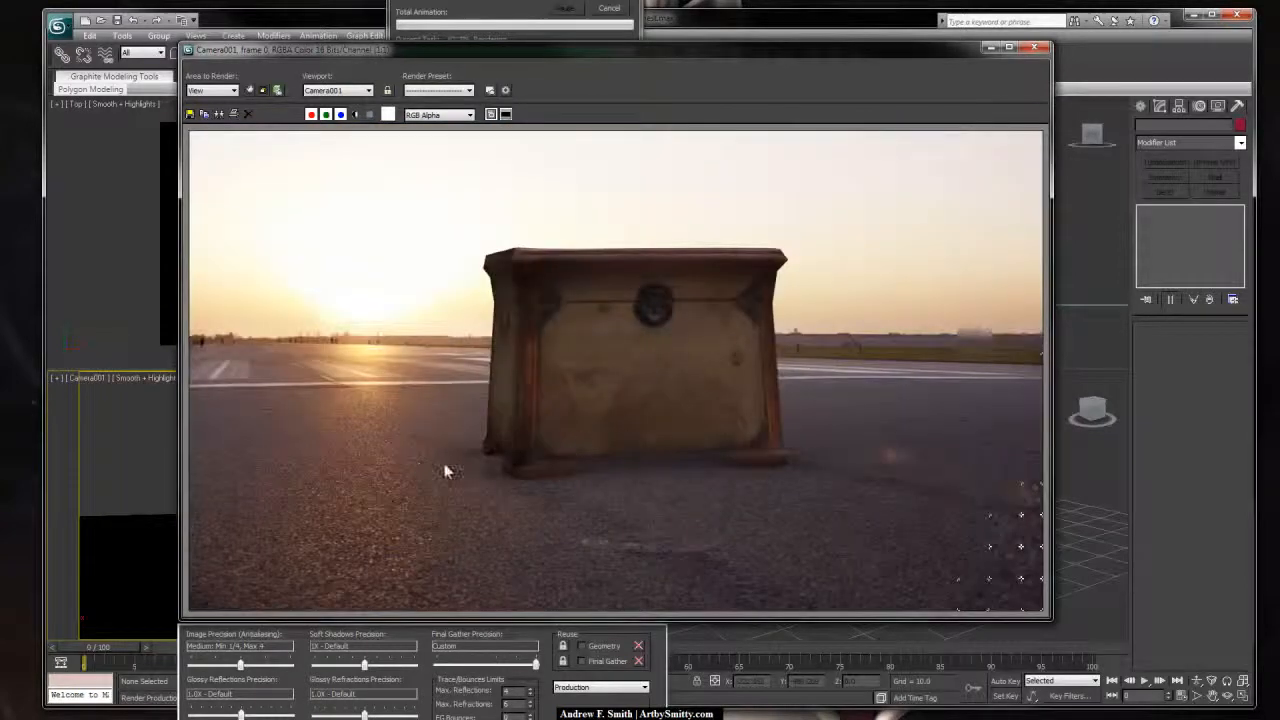
pyautogui.scroll(2, 520, 475)
pyautogui.scroll(1, 474, 443)
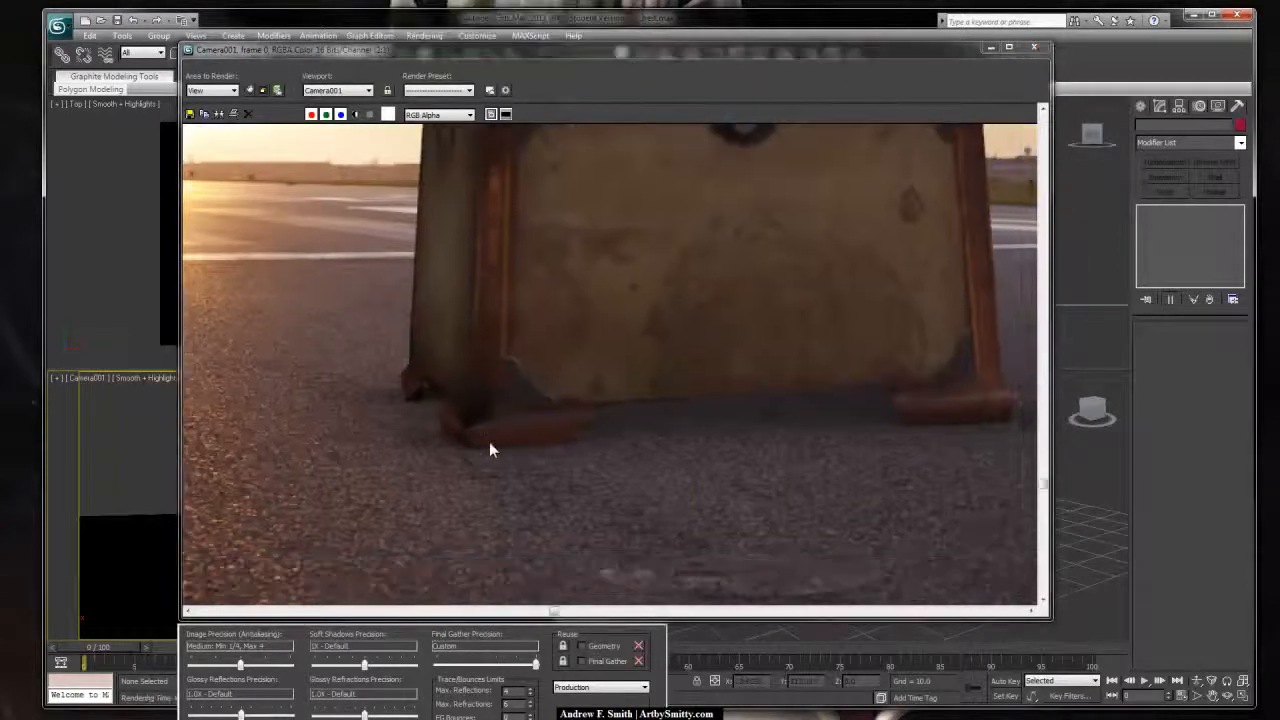
pyautogui.scroll(2, 584, 451)
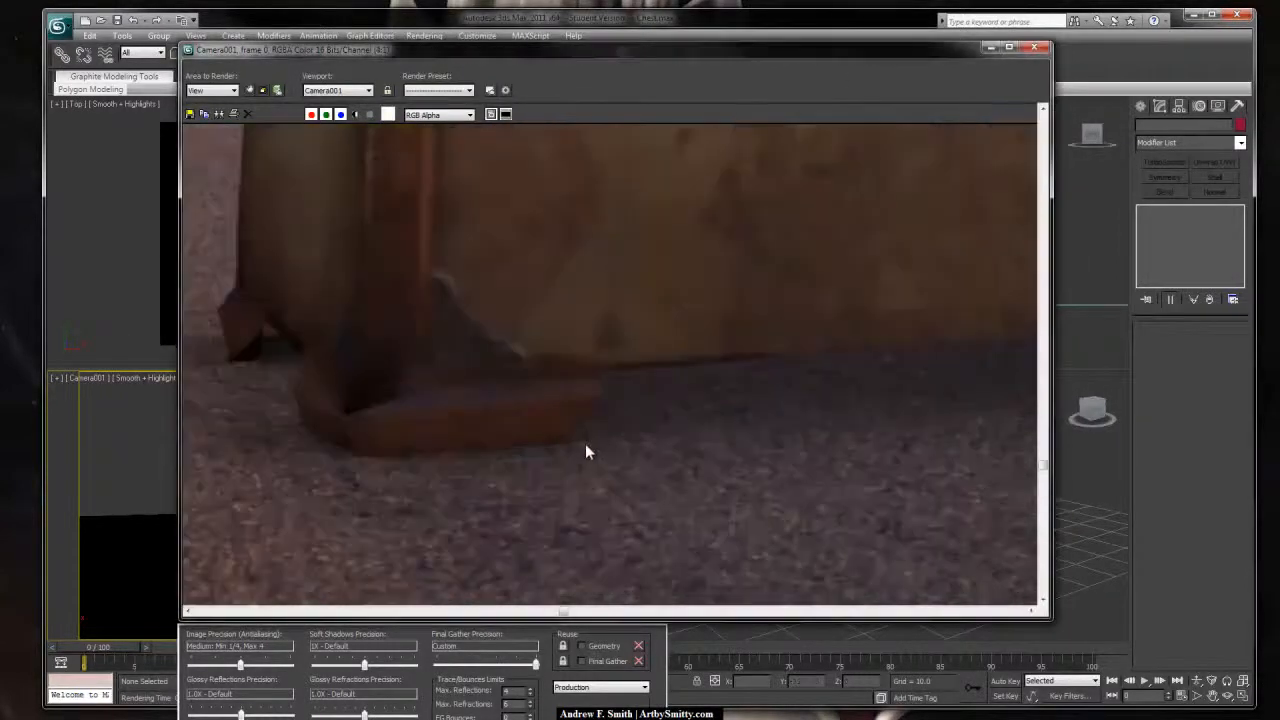
pyautogui.scroll(-2, 585, 452)
pyautogui.scroll(-2, 508, 437)
pyautogui.scroll(2, 714, 472)
pyautogui.scroll(-2, 714, 472)
pyautogui.click(1030, 49)
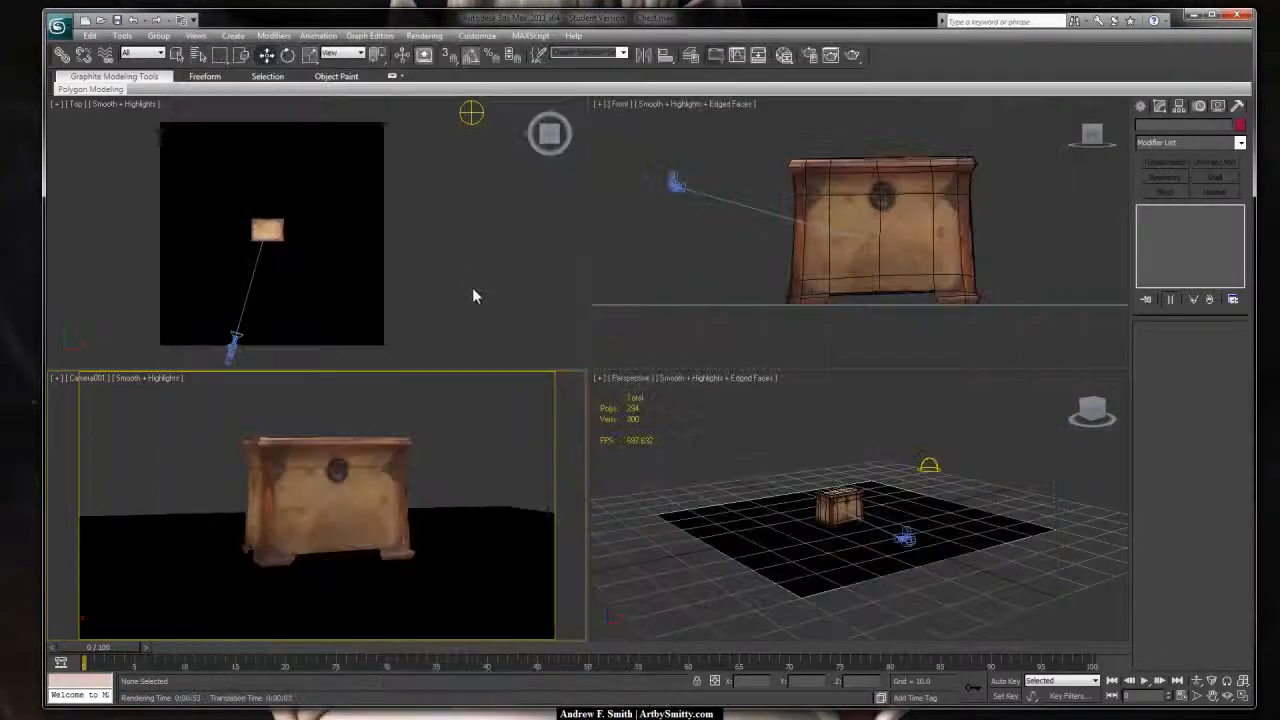
# Step: Set the Map #4 Ambient/Reflective Occlusion max distance to 10 and its spread to 1.5
pyautogui.press('m')
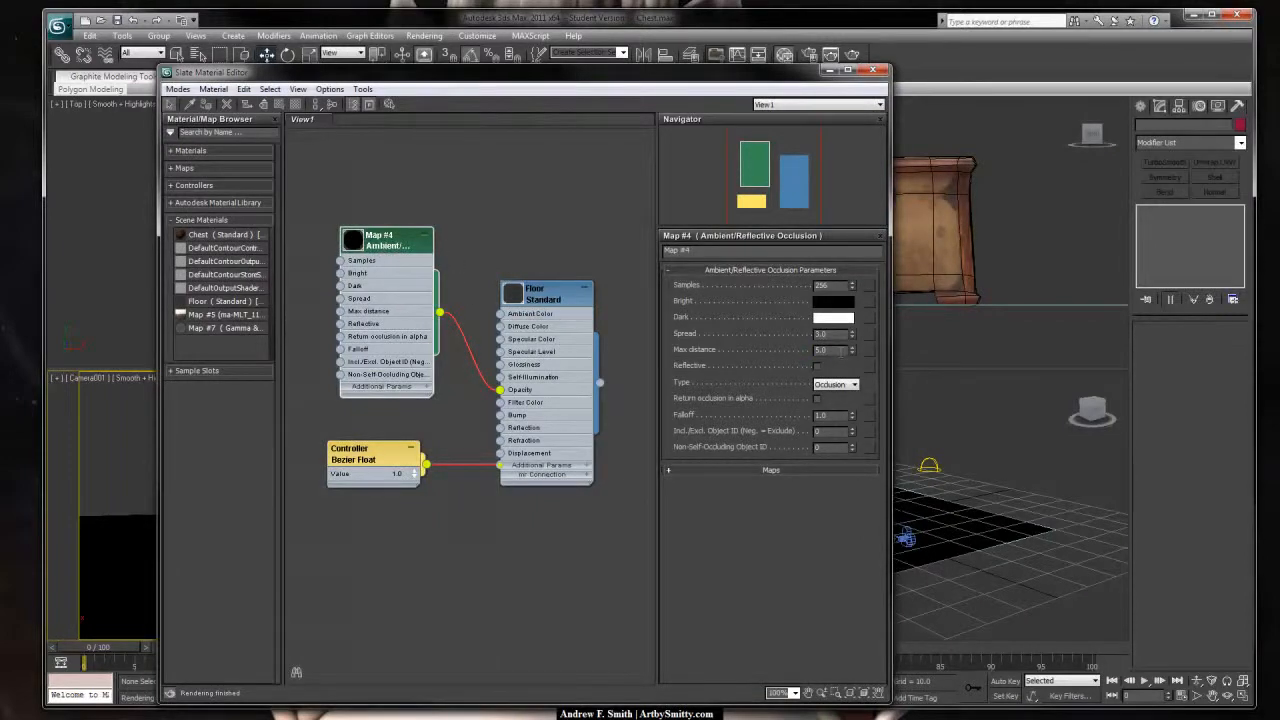
pyautogui.write('10')
pyautogui.press('Return')
pyautogui.hotkey('shift', 'Tab')
pyautogui.write('1.5')
pyautogui.press('Return')
pyautogui.click(877, 72)
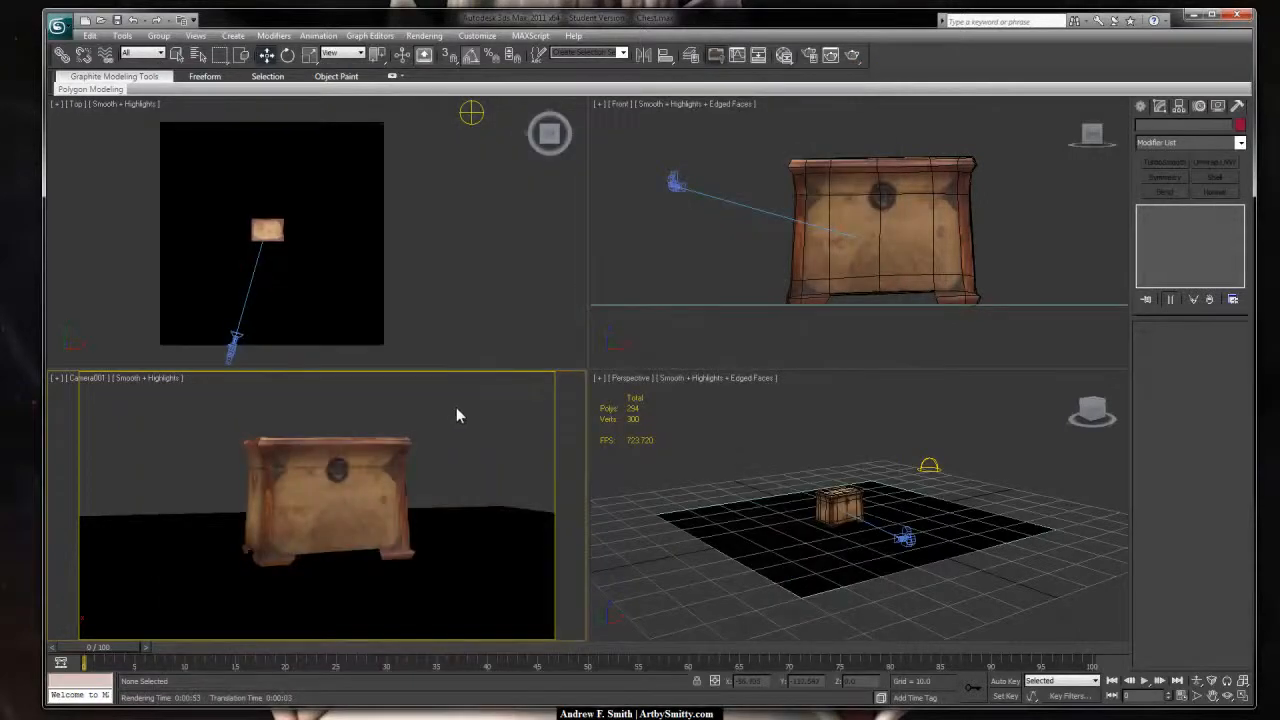
# Step: Render the Camera001 view with the adjusted occlusion settings and inspect the shadow beneath the chest and around its feet
pyautogui.hotkey('shift', 'q')
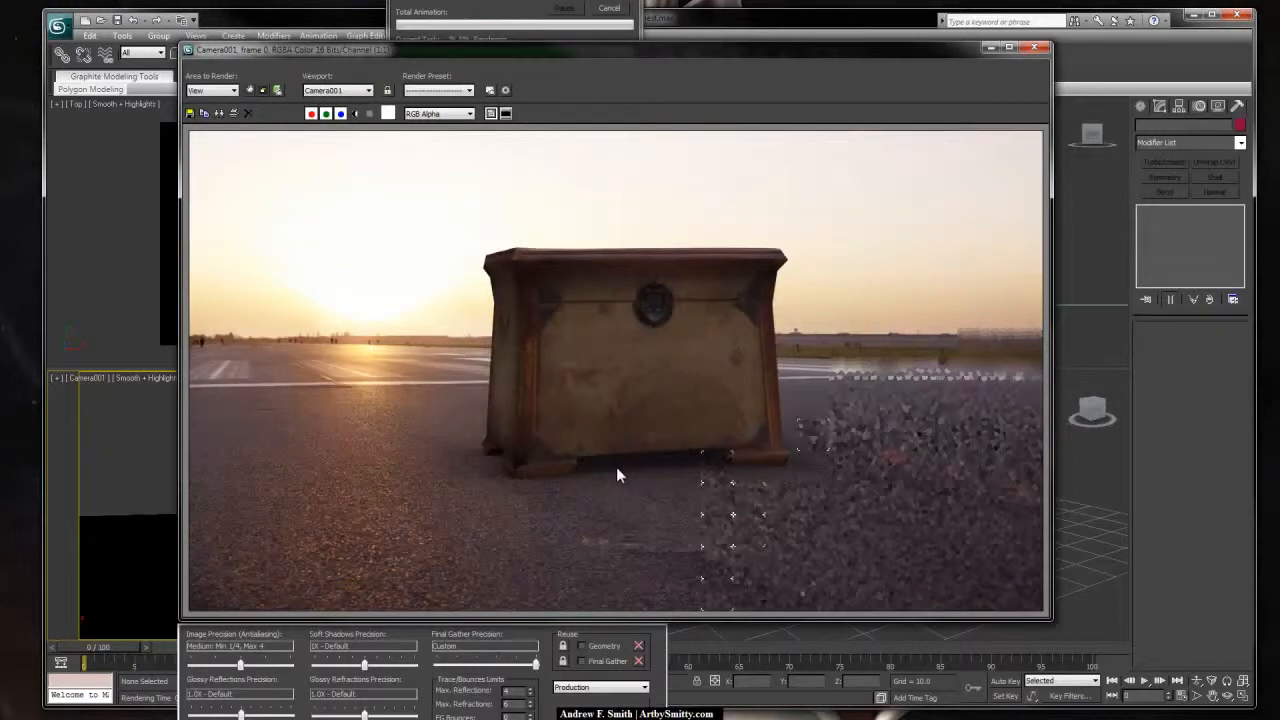
pyautogui.scroll(2, 650, 475)
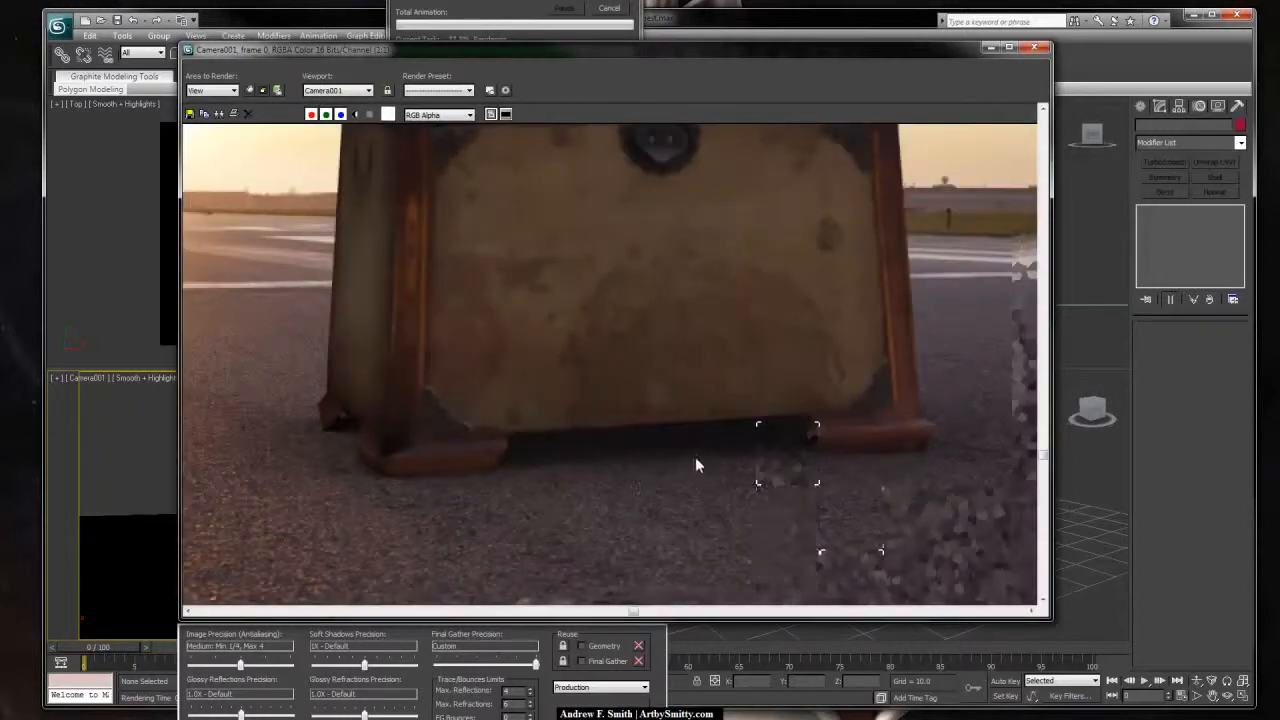
pyautogui.scroll(2, 549, 434)
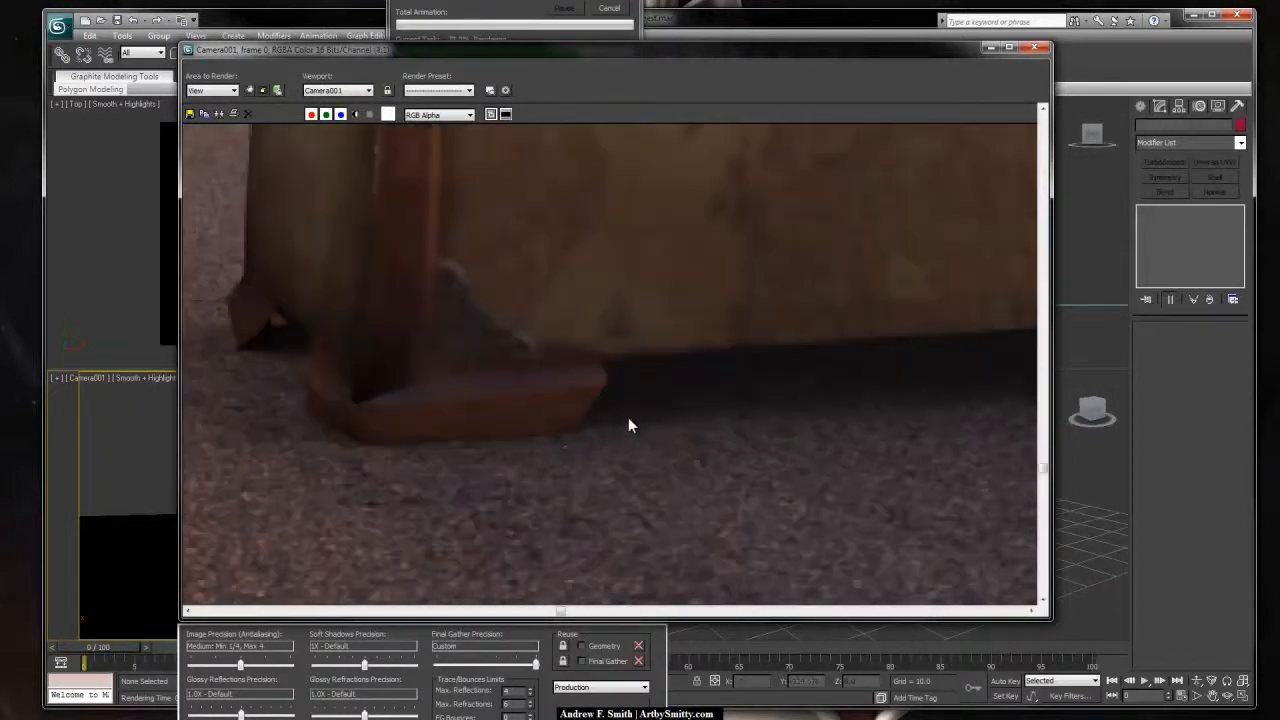
pyautogui.scroll(-4, 574, 409)
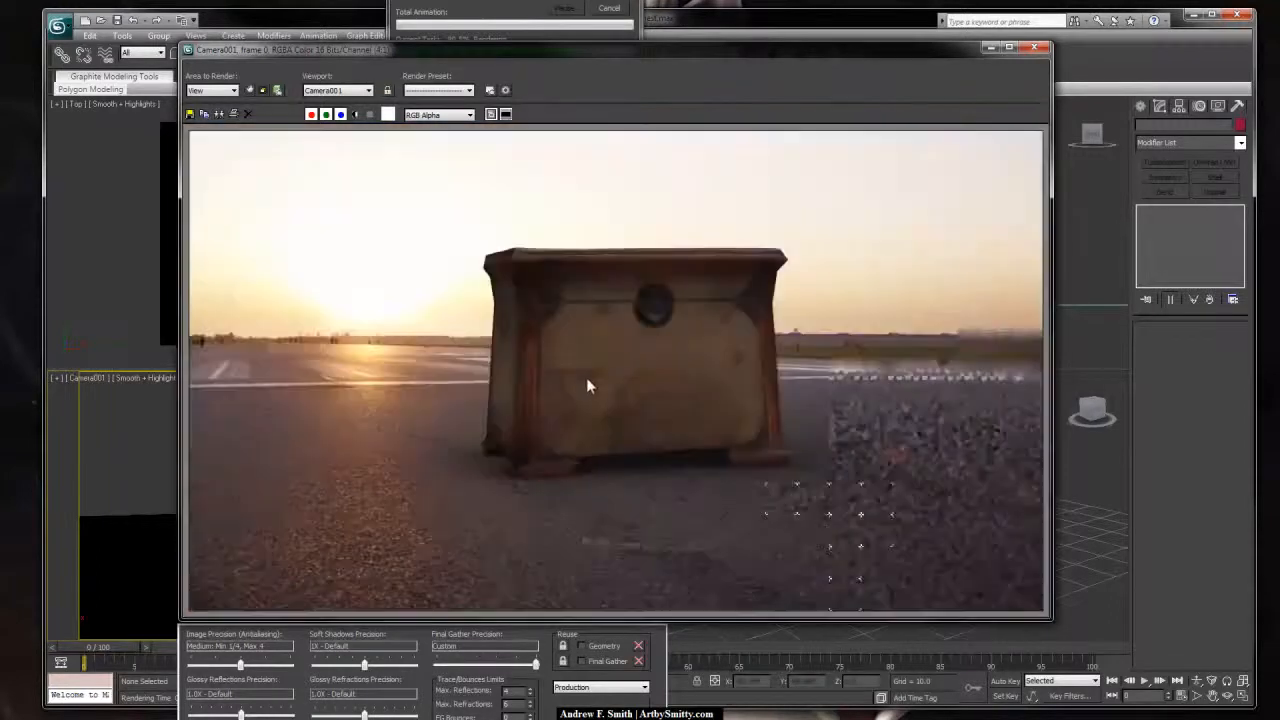
pyautogui.scroll(2, 460, 476)
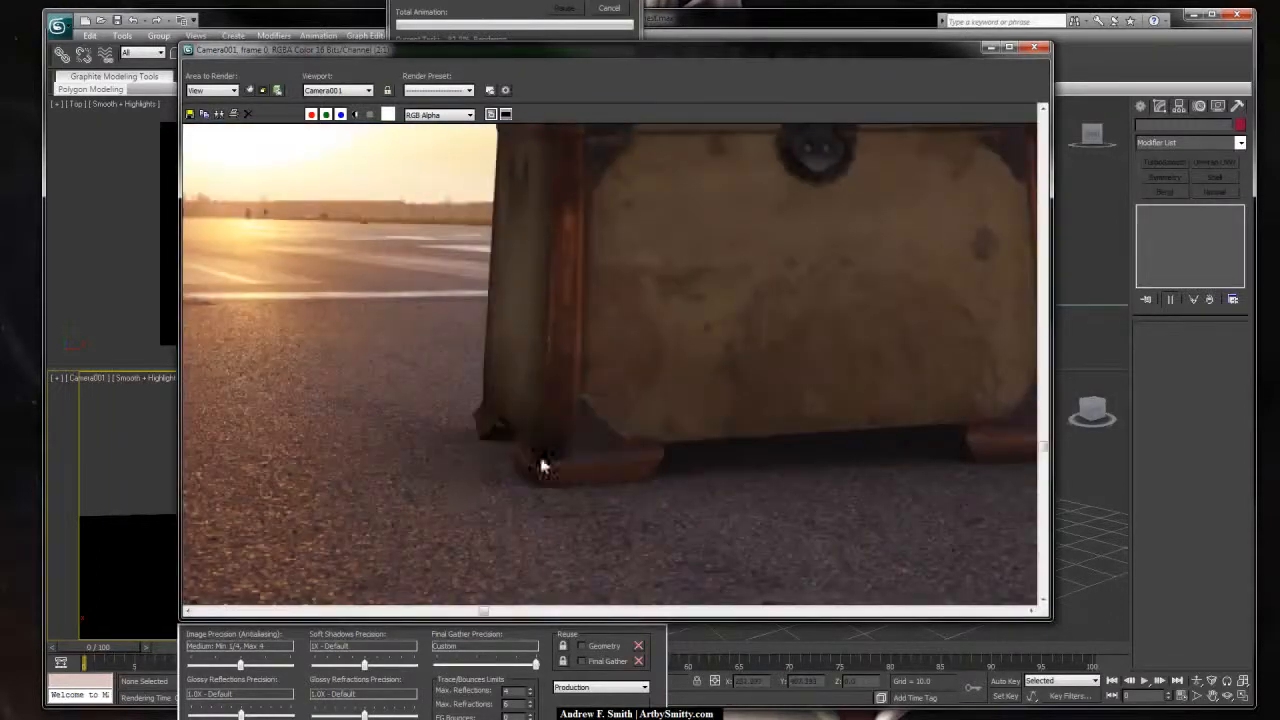
pyautogui.scroll(-2, 652, 454)
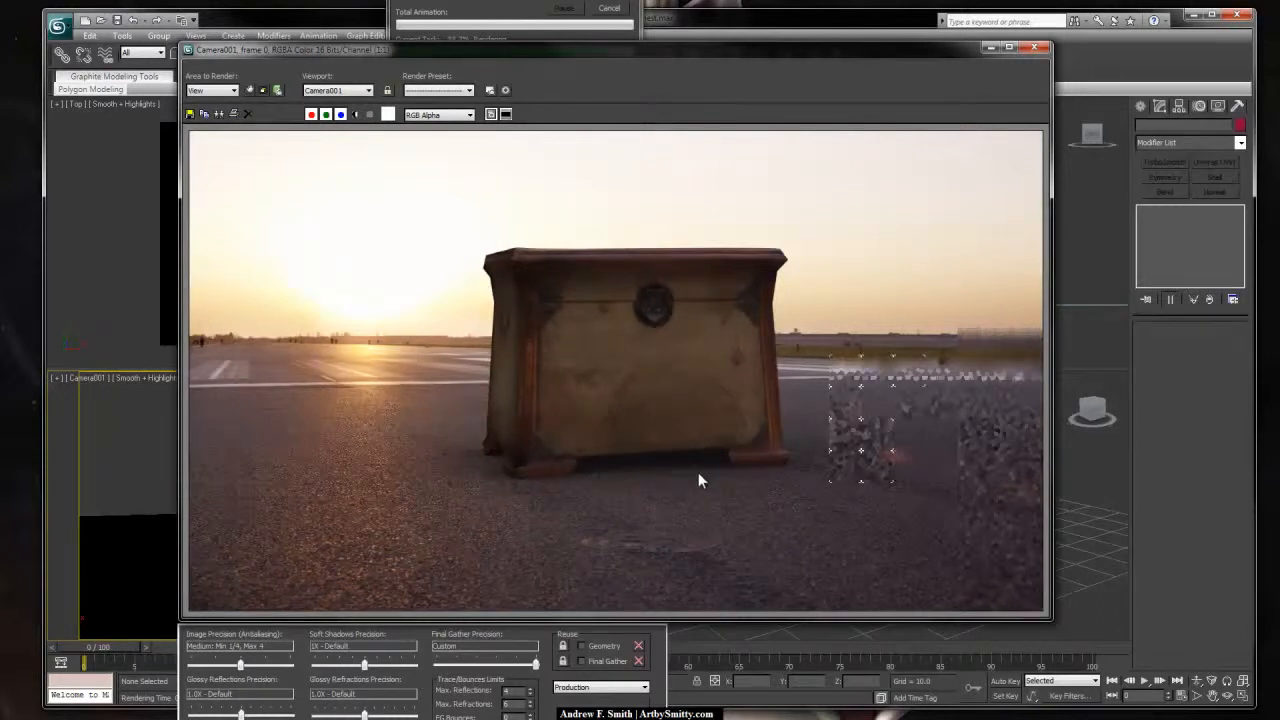
# Step: Inspect the contact shadows around the chest's front feet up close in the render, then close the rendered frame
pyautogui.scroll(2, 698, 472)
pyautogui.moveTo(556, 476); pyautogui.dragTo(654, 444, button='middle')
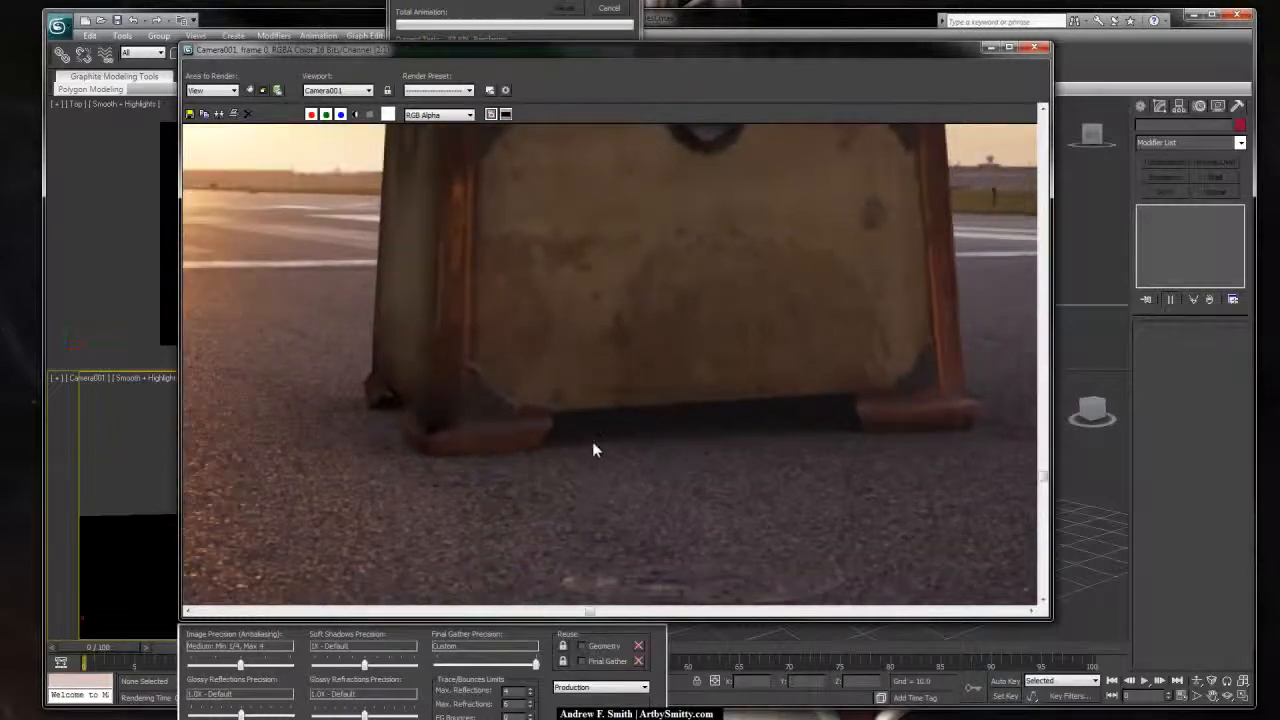
pyautogui.scroll(-3, 675, 450)
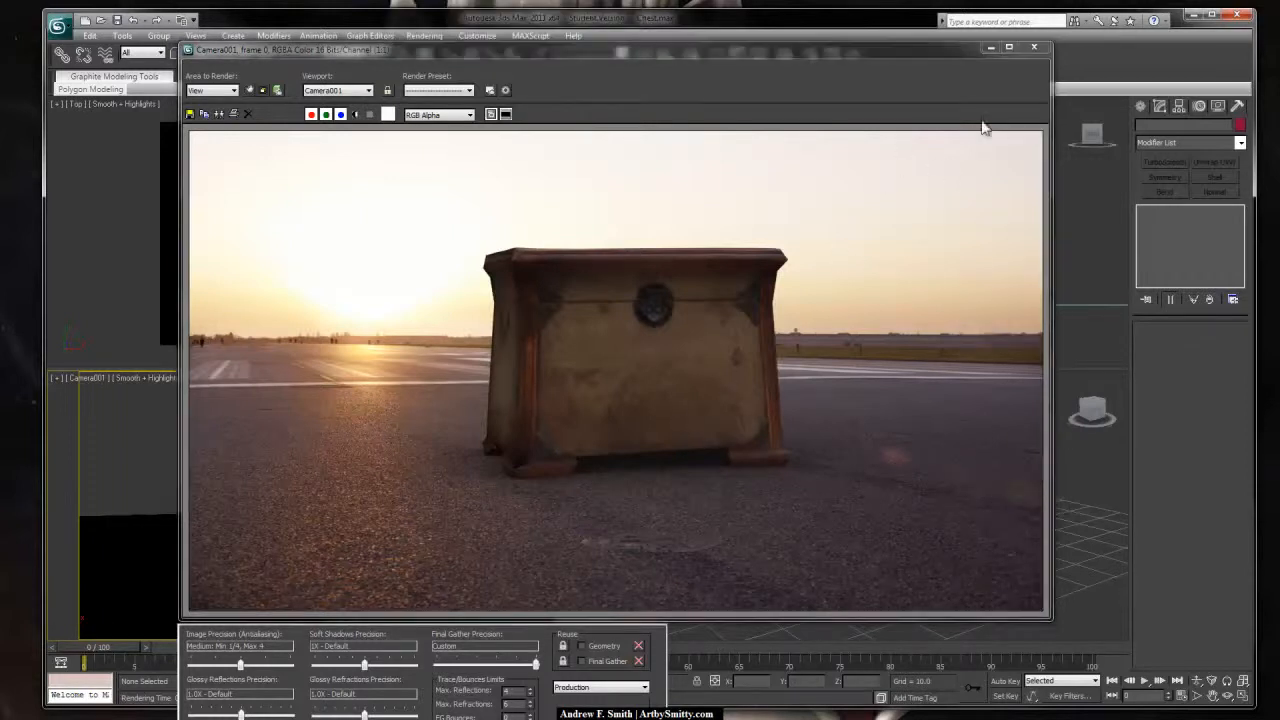
pyautogui.click(1034, 48)
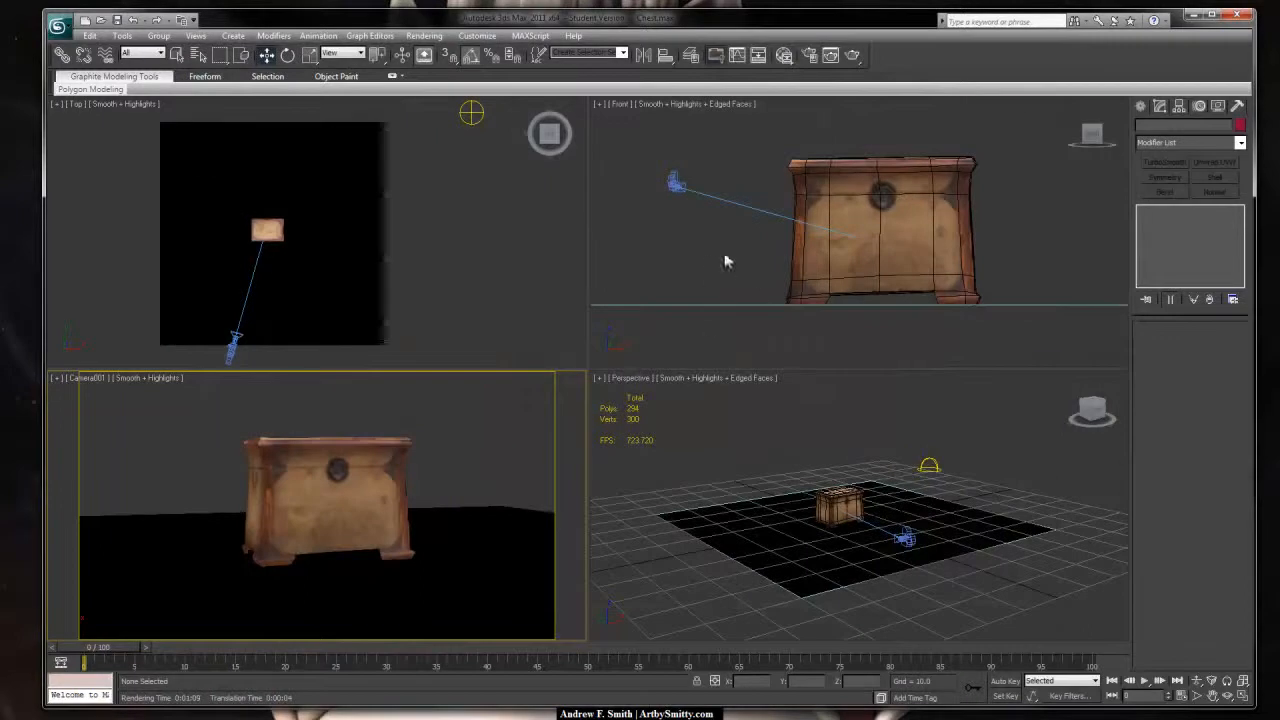
# Step: Create a sphere to the left of the chest in the Front view and raise it until it rests on the floor
pyautogui.moveTo(745, 268); pyautogui.dragTo(771, 266, button='middle')
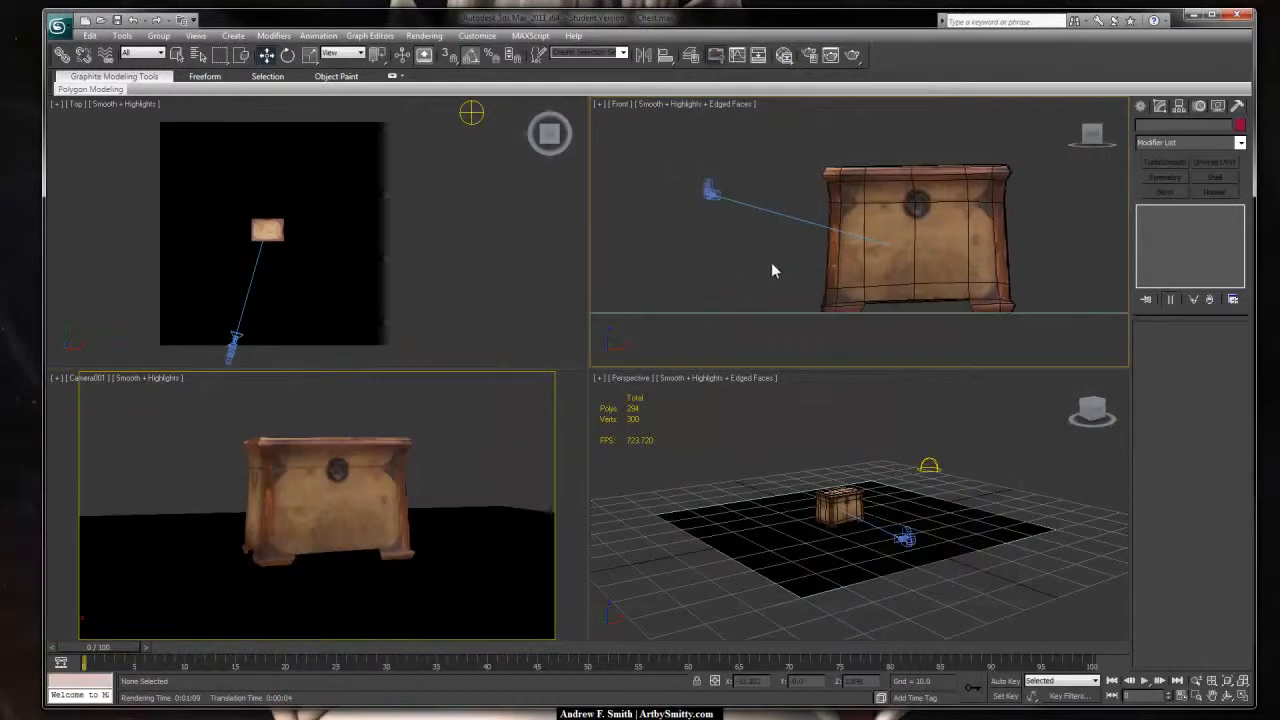
pyautogui.click(1141, 106)
pyautogui.click(1146, 128)
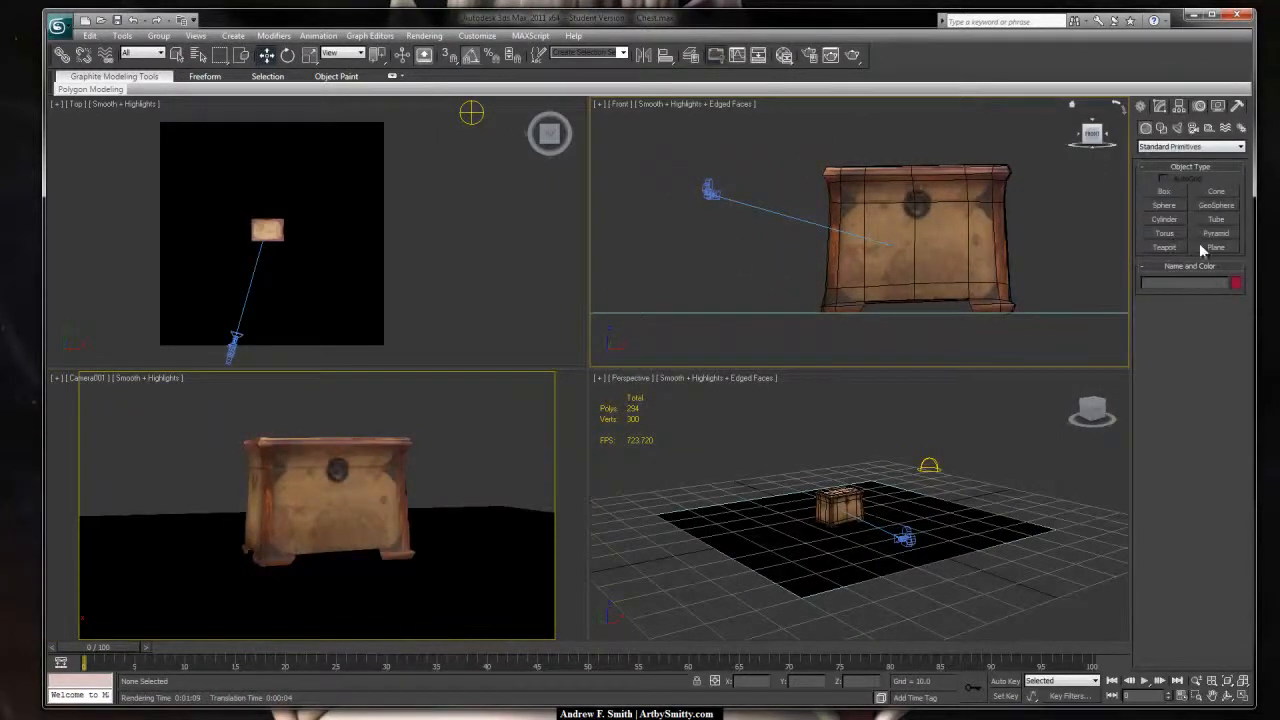
pyautogui.click(1166, 206)
pyautogui.moveTo(723, 296); pyautogui.dragTo(735, 265)
pyautogui.press('w')
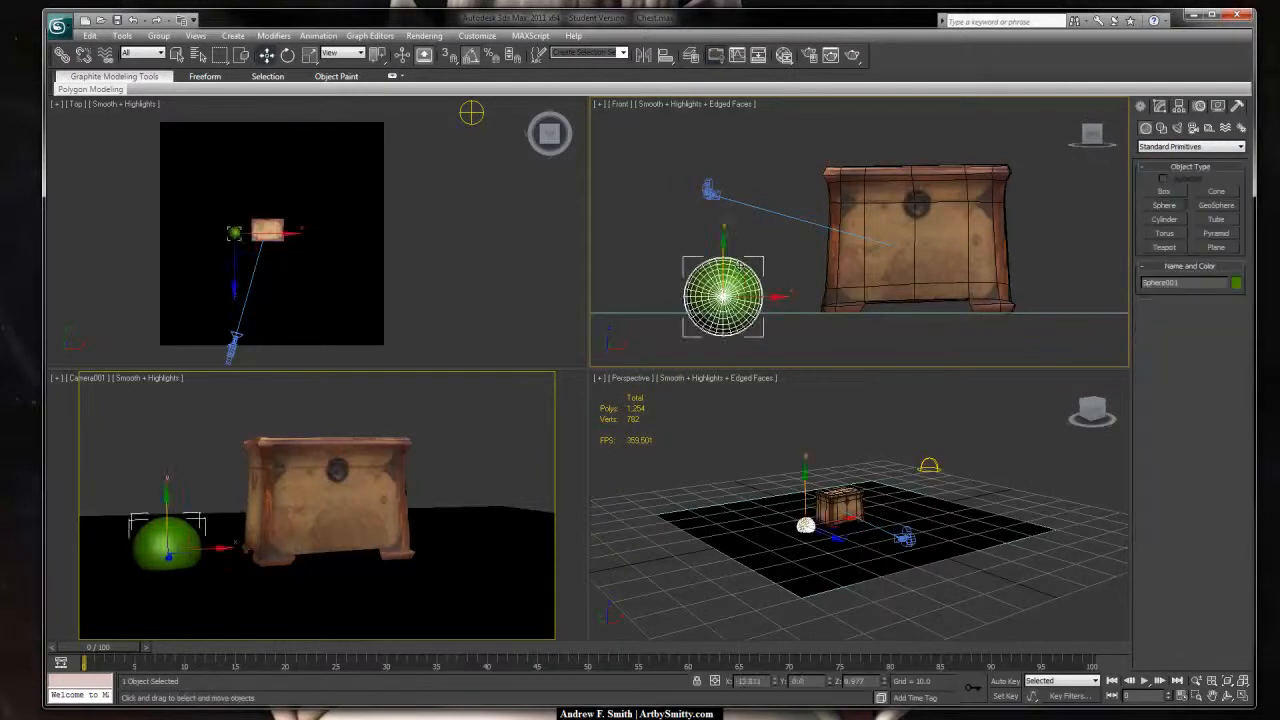
pyautogui.moveTo(724, 292); pyautogui.dragTo(724, 268)
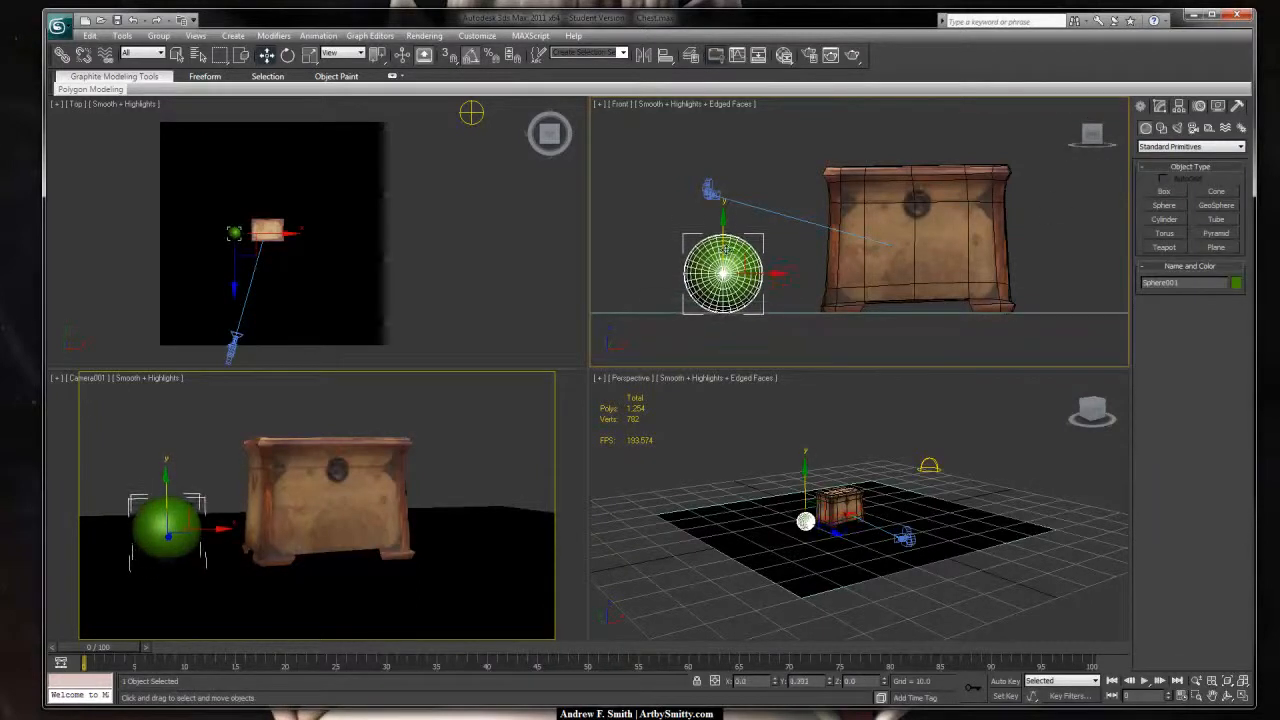
# Step: Move the sphere back behind the chest's left side and make a smaller copy resting on the floor near its front left foot
pyautogui.rightClick(757, 473)
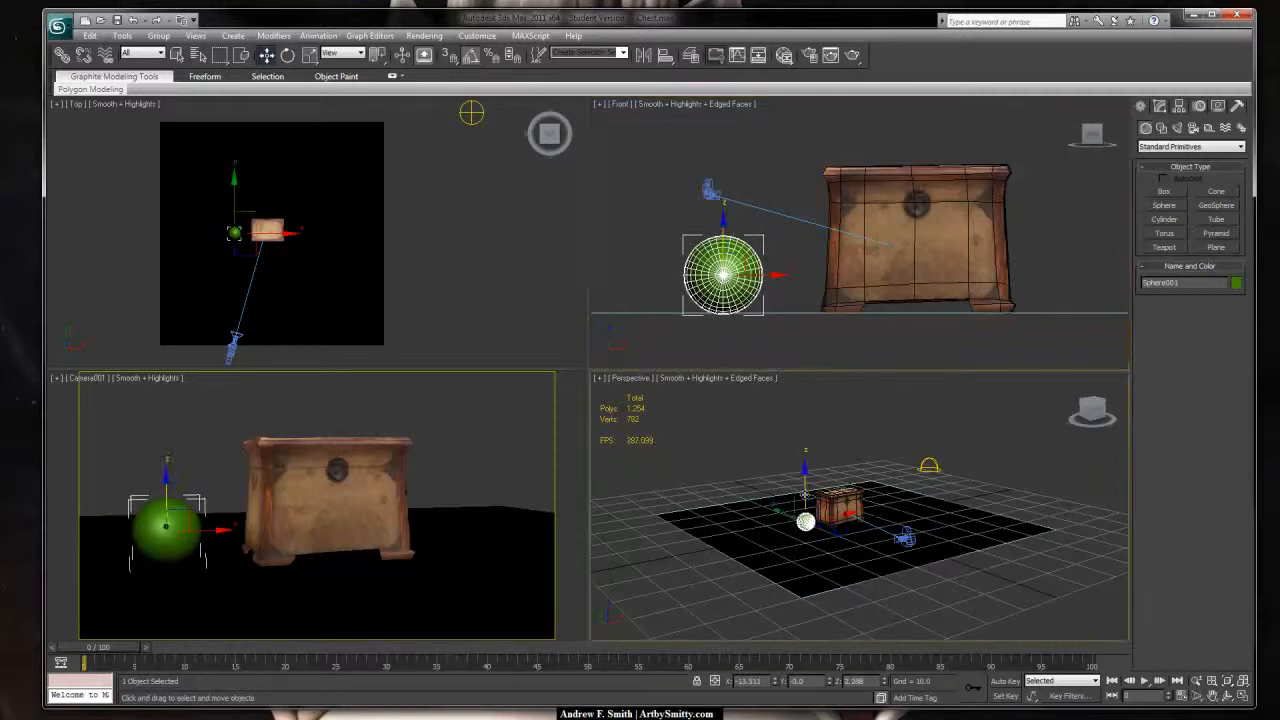
pyautogui.scroll(5, 757, 473)
pyautogui.keyDown('alt'); pyautogui.moveTo(757, 473); pyautogui.dragTo(840, 480, button='middle'); pyautogui.keyUp('alt')
pyautogui.moveTo(760, 566)
pyautogui.mouseDown()
pyautogui.moveTo(707, 554)
pyautogui.moveTo(752, 540)
pyautogui.mouseUp()
pyautogui.click(665, 424)
pyautogui.moveTo(766, 277)
pyautogui.mouseDown()
pyautogui.moveTo(820, 273)
pyautogui.moveTo(780, 252)
pyautogui.moveTo(780, 234)
pyautogui.moveTo(780, 250)
pyautogui.mouseUp()
pyautogui.press('r')
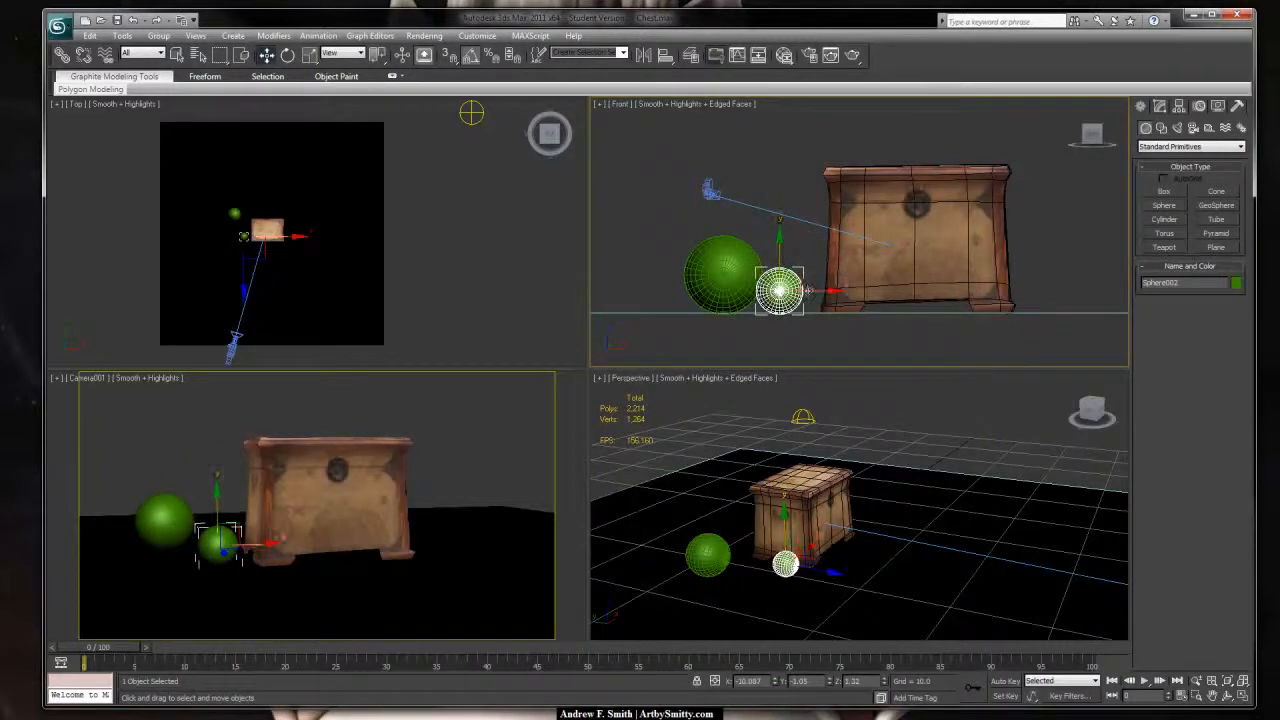
# Step: Clone the small sphere to the right side of the chest, scale it down further and lower it onto the floor
pyautogui.moveTo(811, 290)
pyautogui.mouseDown()
pyautogui.moveTo(796, 290)
pyautogui.moveTo(1095, 293)
pyautogui.mouseUp()
pyautogui.click(678, 427)
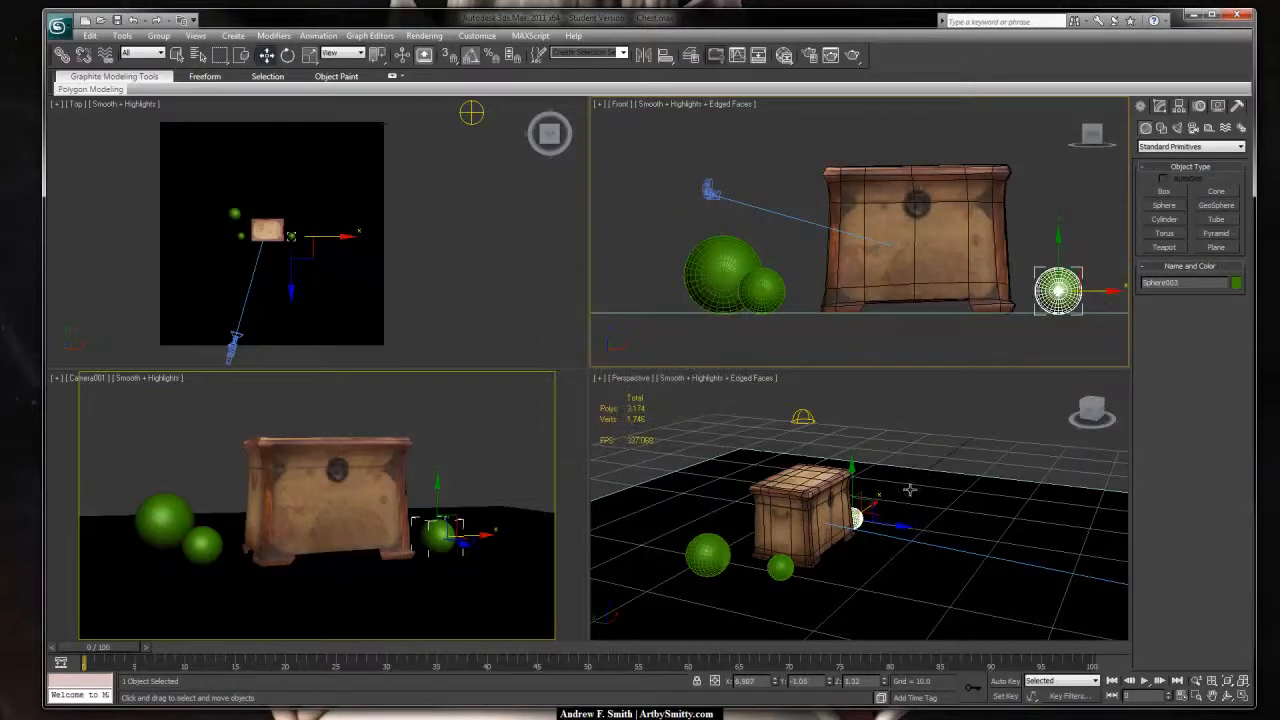
pyautogui.press('r')
pyautogui.moveTo(1060, 292); pyautogui.dragTo(1067, 332)
pyautogui.press('w')
pyautogui.press('r')
pyautogui.moveTo(1063, 281); pyautogui.dragTo(1063, 300)
pyautogui.press('w')
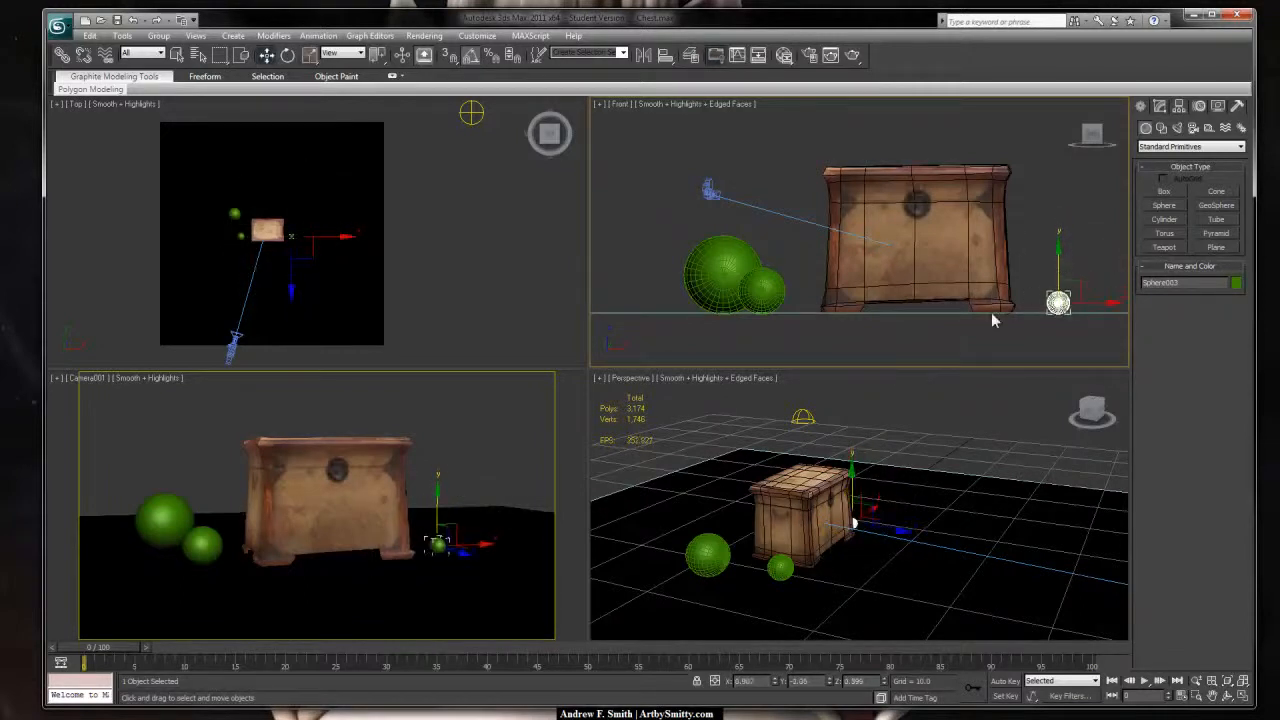
# Step: Move the smallest sphere slightly farther away from the chest's right side
pyautogui.rightClick(901, 482)
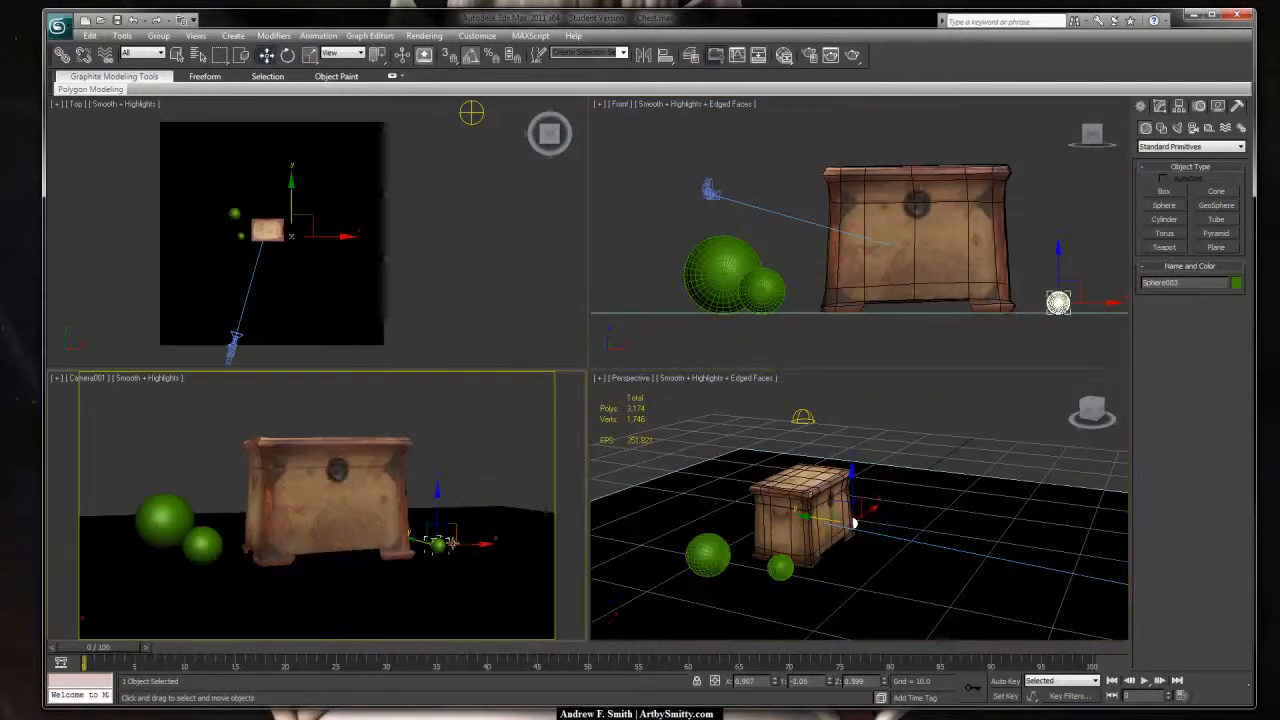
pyautogui.moveTo(855, 521); pyautogui.dragTo(858, 518)
pyautogui.moveTo(448, 540); pyautogui.dragTo(454, 542)
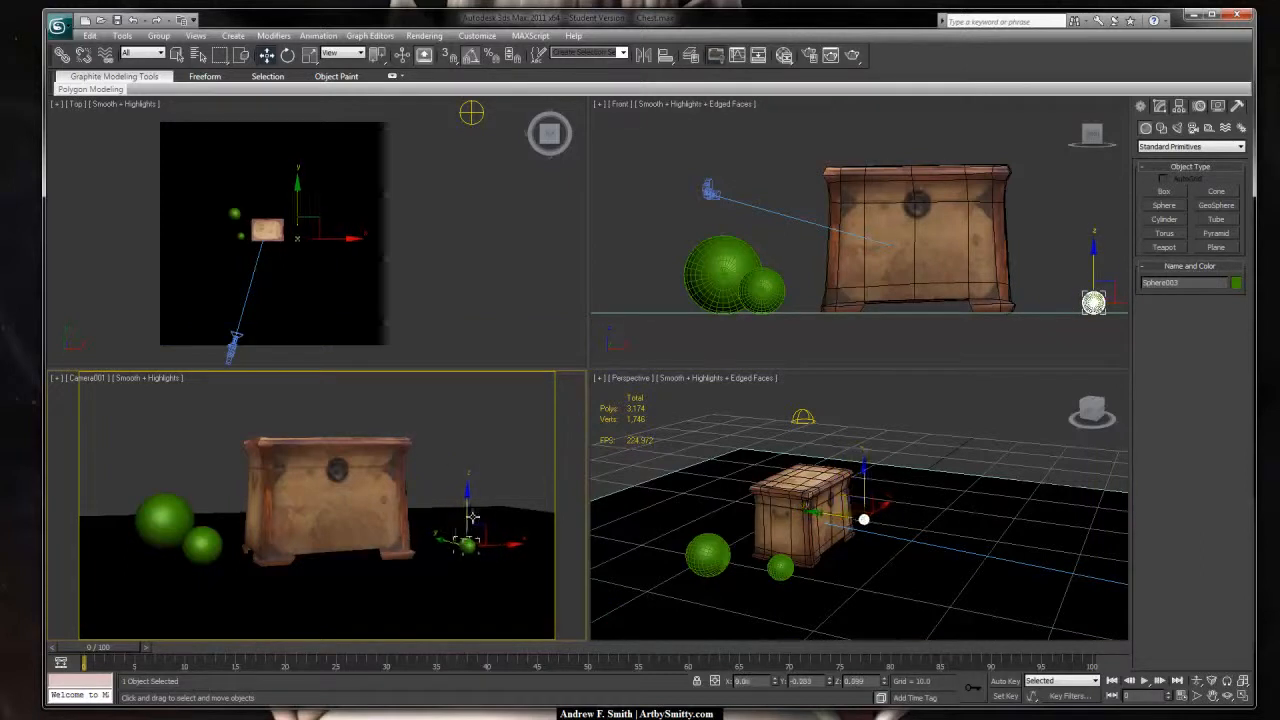
# Step: Clone the large sphere into the foreground near the camera and shift it left so it partly leaves the camera frame
pyautogui.click(720, 285)
pyautogui.click(744, 553)
pyautogui.moveTo(668, 545)
pyautogui.keyDown('shift'); pyautogui.mouseDown()
pyautogui.moveTo(962, 590)
pyautogui.moveTo(980, 607)
pyautogui.mouseUp(); pyautogui.keyUp('shift')
pyautogui.click(650, 421)
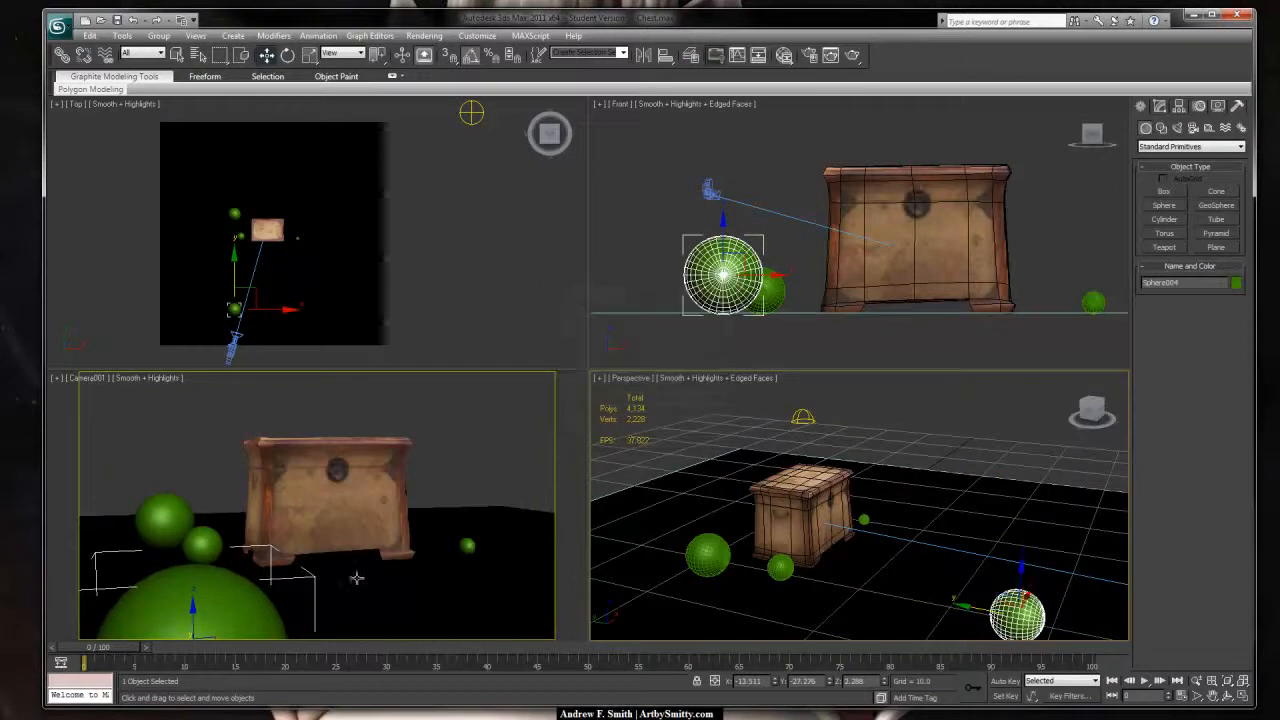
pyautogui.moveTo(723, 273)
pyautogui.mouseDown()
pyautogui.moveTo(663, 273)
pyautogui.moveTo(703, 273)
pyautogui.moveTo(689, 273)
pyautogui.mouseUp()
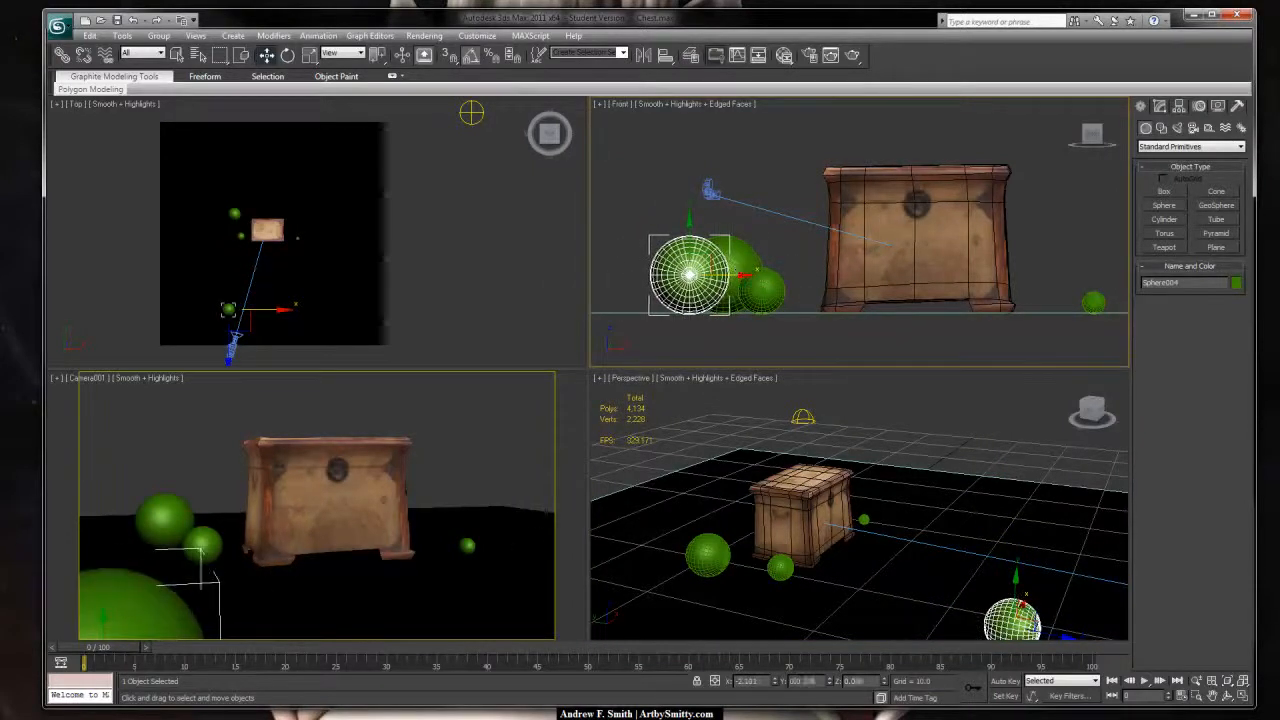
pyautogui.click(475, 418)
# Step: Open the material editor and switch it to the Compact Material Editor
pyautogui.press('m')
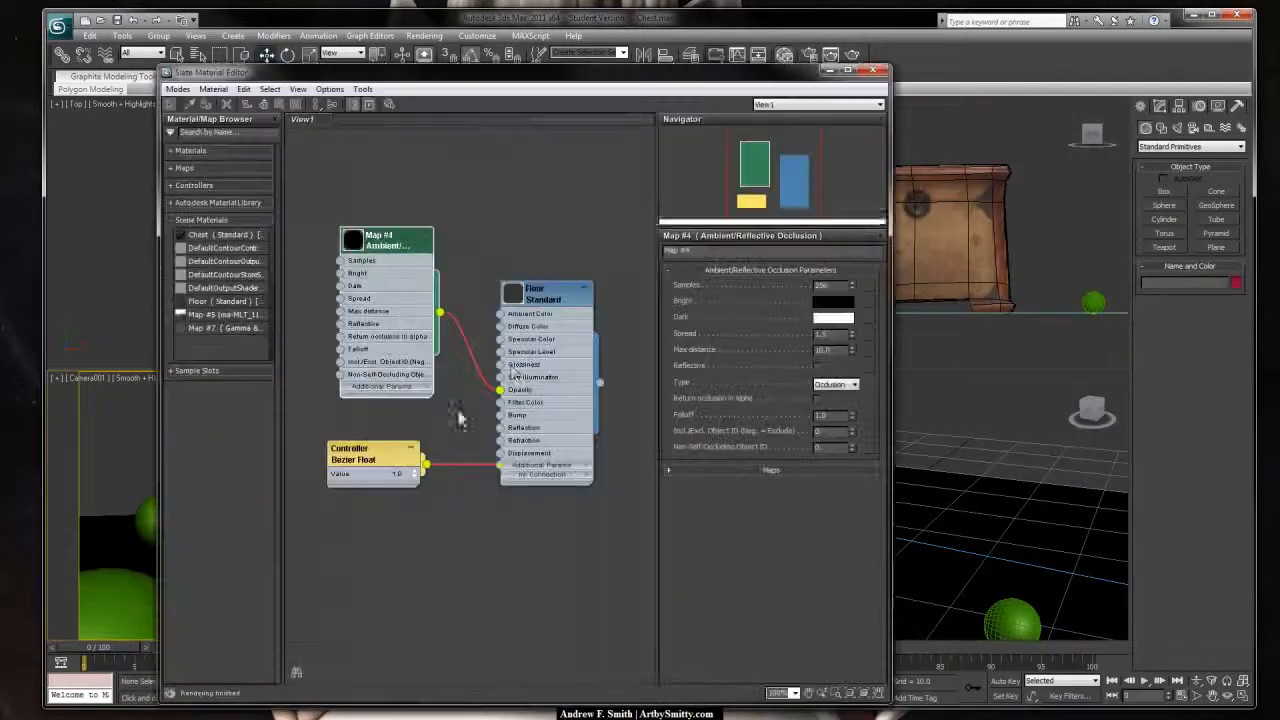
pyautogui.click(177, 88)
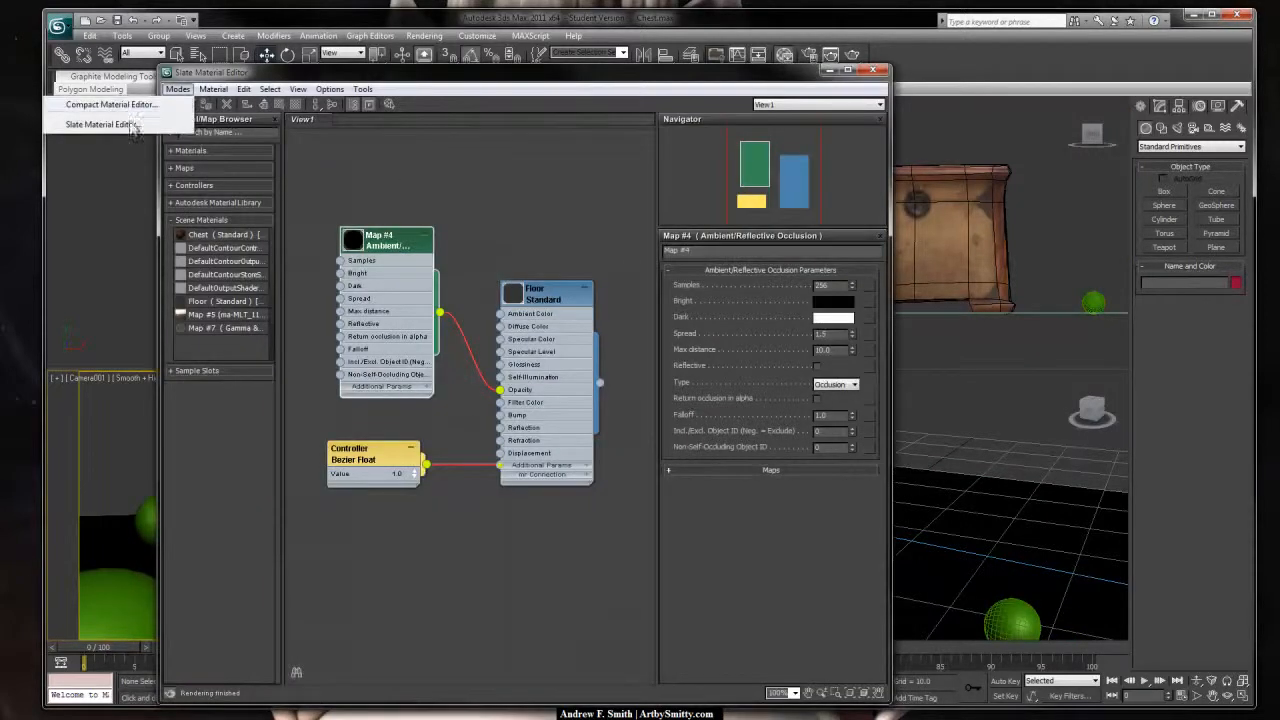
pyautogui.click(118, 106)
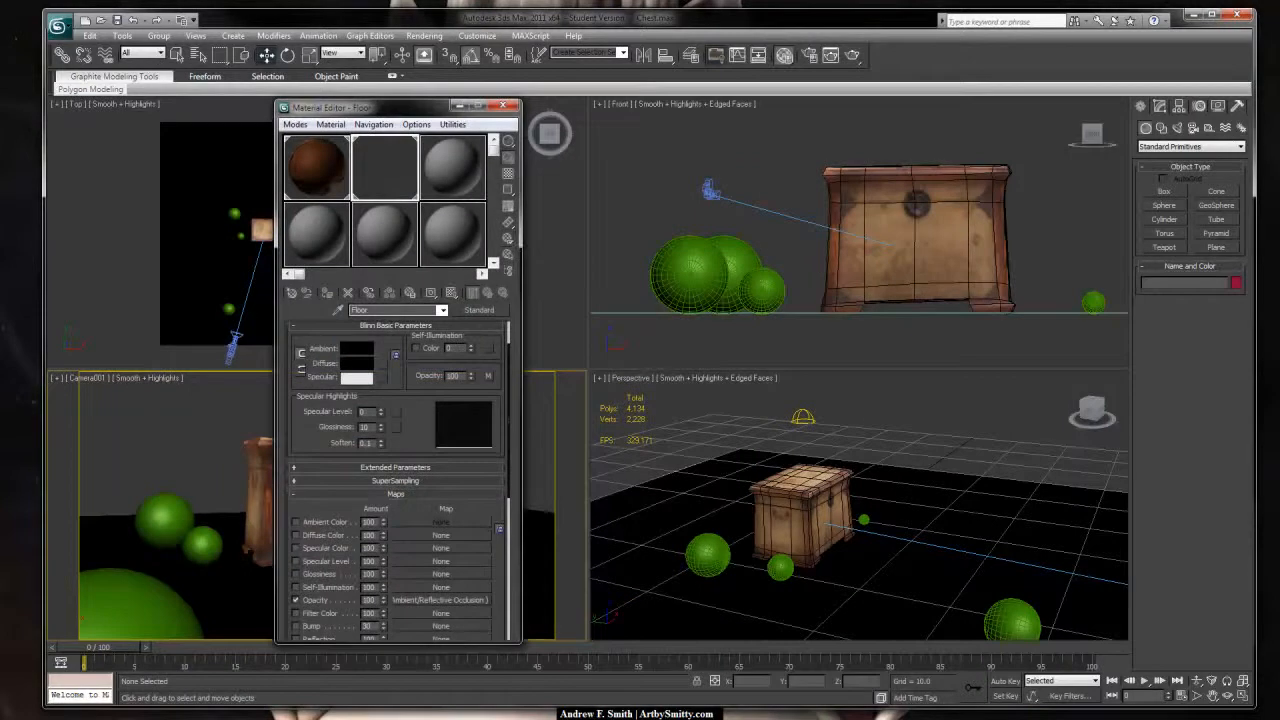
# Step: Name the unused third material slot Spheres and change its type to the mental ray Arch & Design material
pyautogui.click(455, 174)
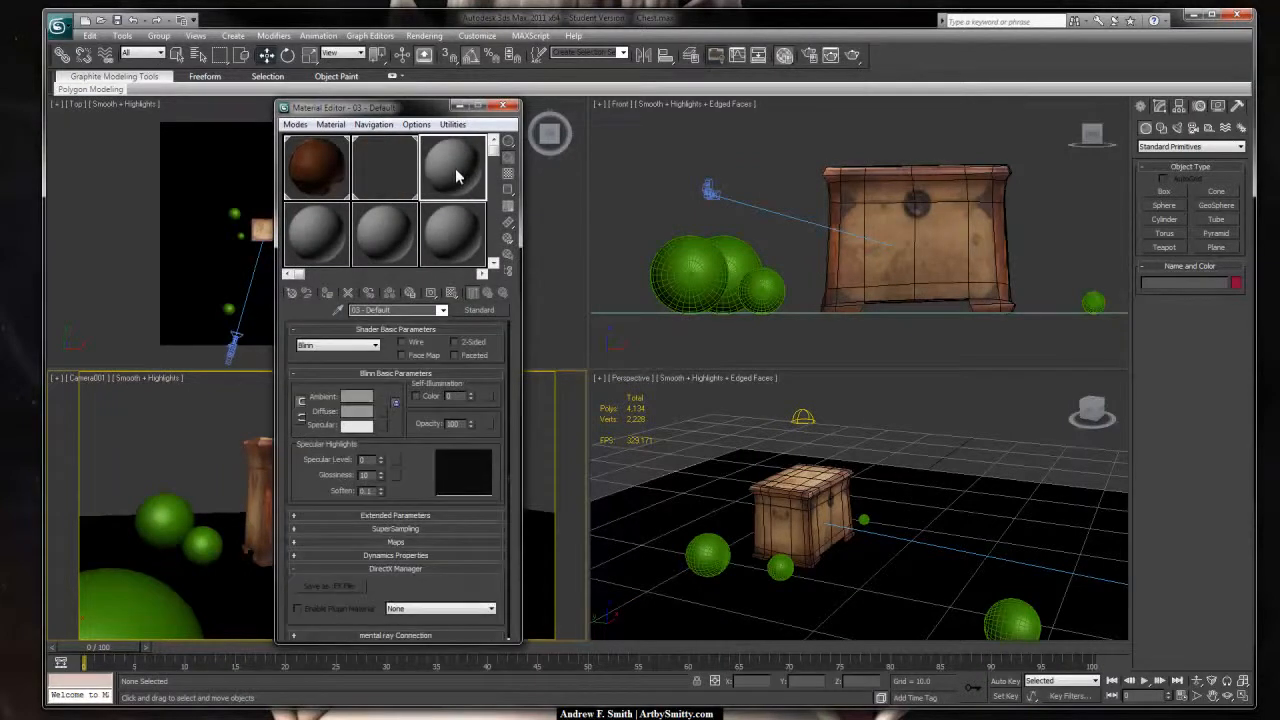
pyautogui.write('Sphere')
pyautogui.click(486, 310)
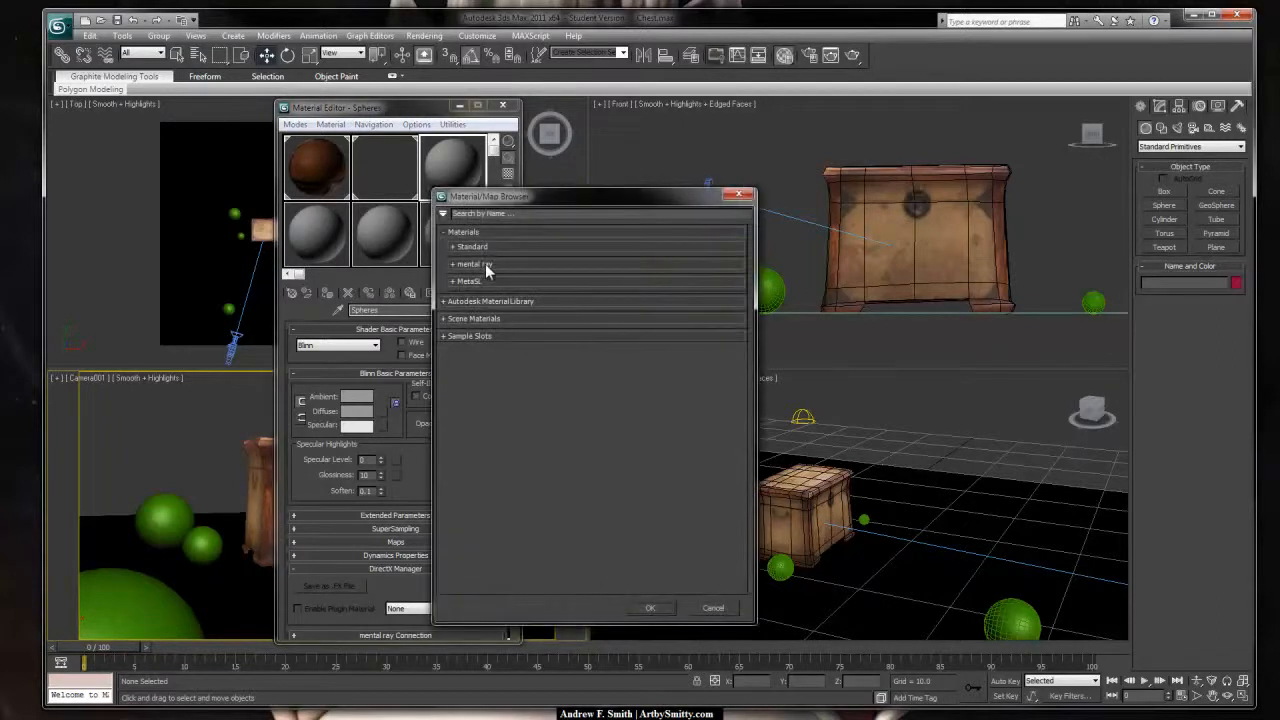
pyautogui.click(484, 265)
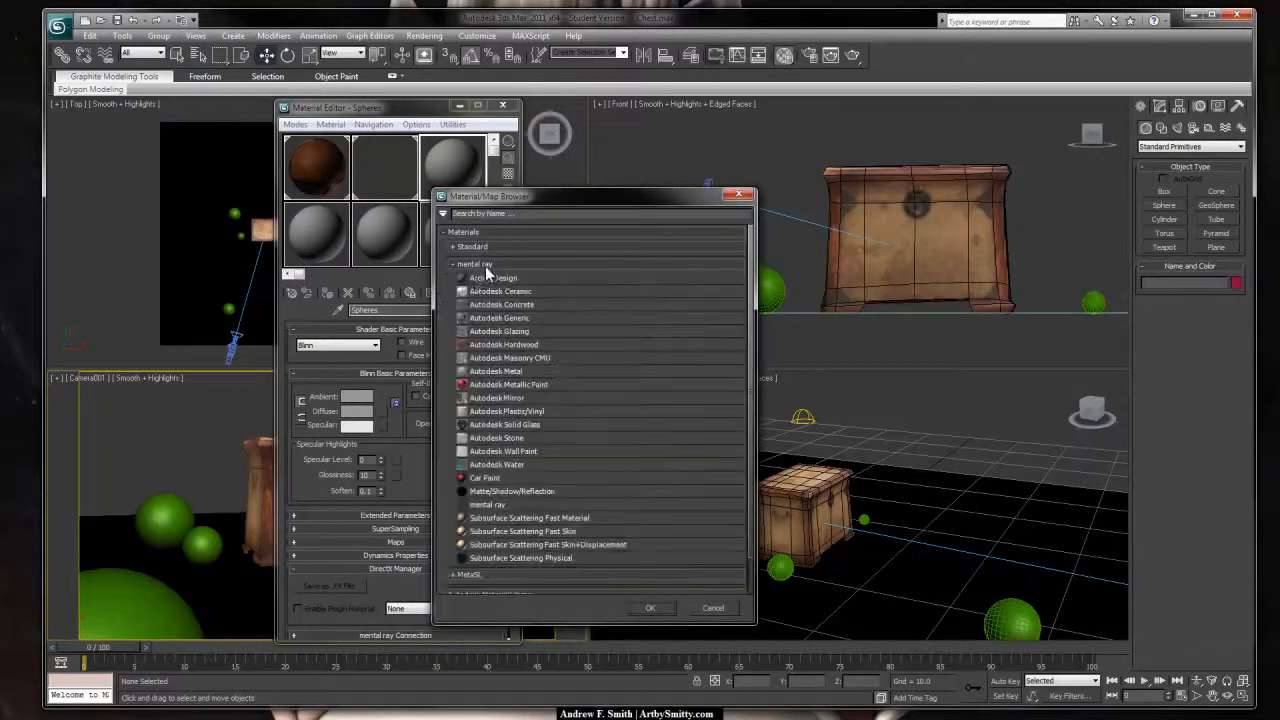
pyautogui.click(655, 607)
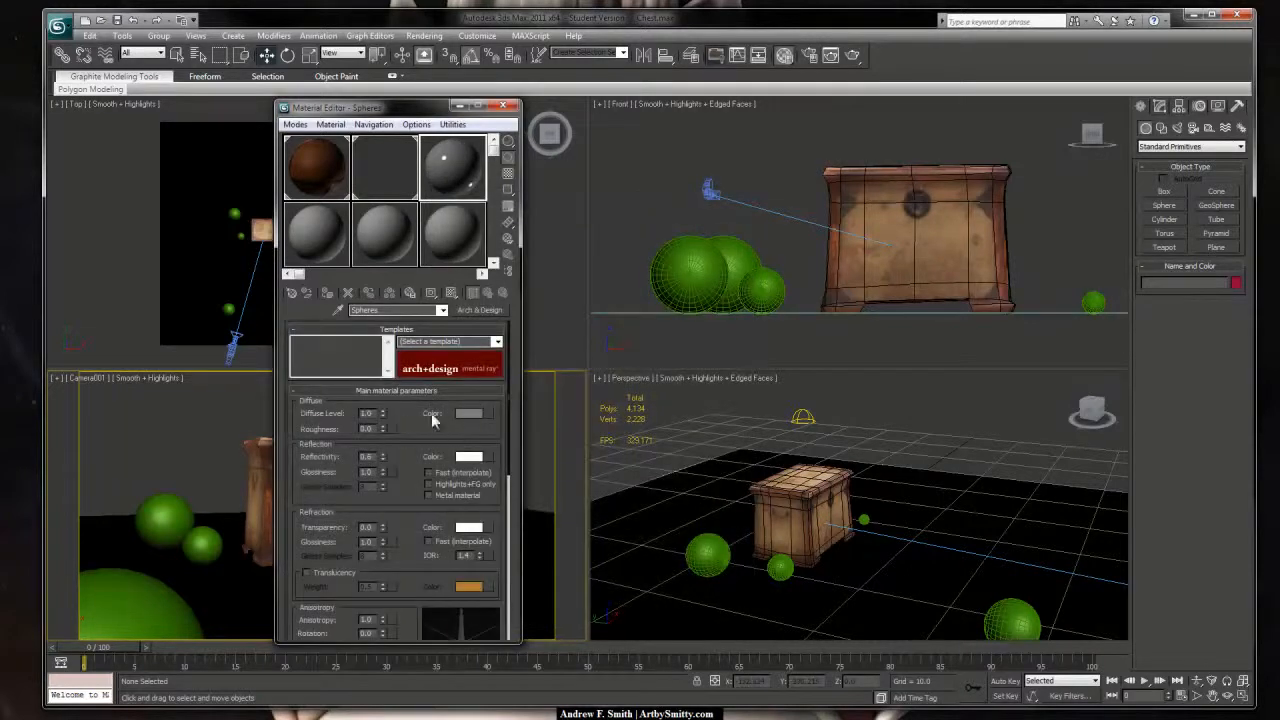
# Step: Set the Spheres material's diffuse color to a warm grey with hue 0.079, saturation 0.058 and value 0.428
pyautogui.click(472, 421)
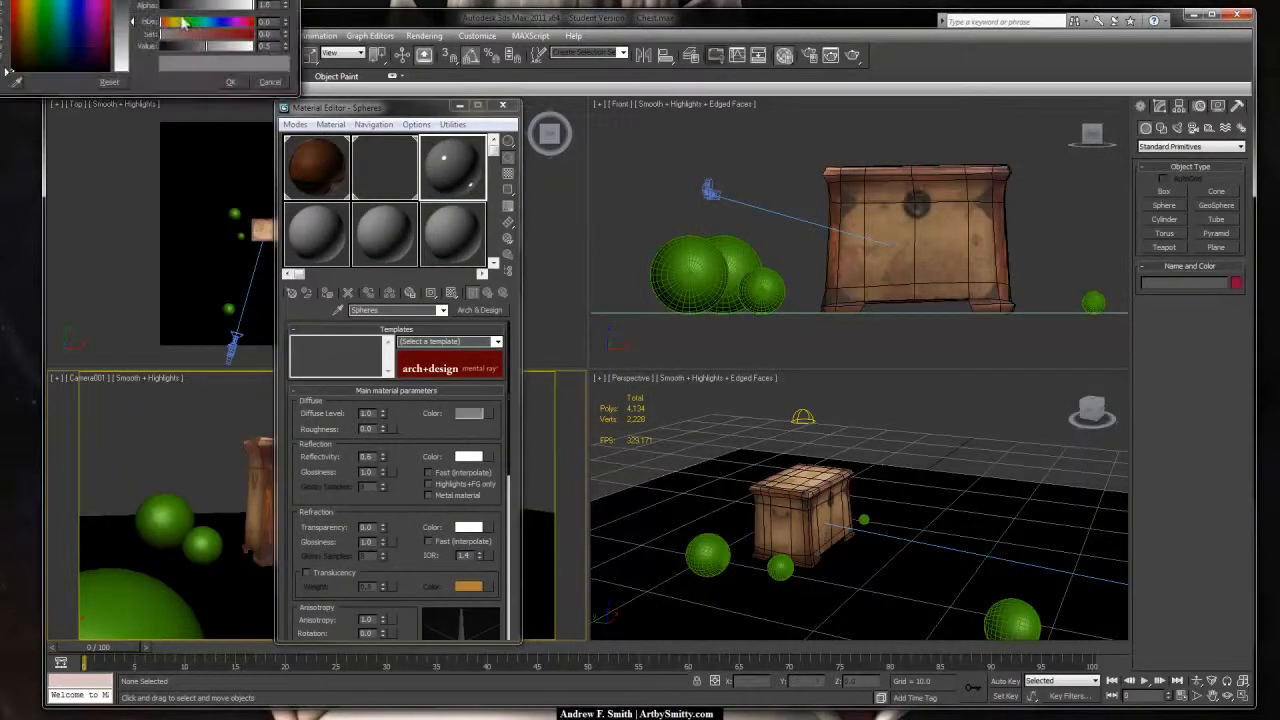
pyautogui.moveTo(205, 45); pyautogui.dragTo(150, 37)
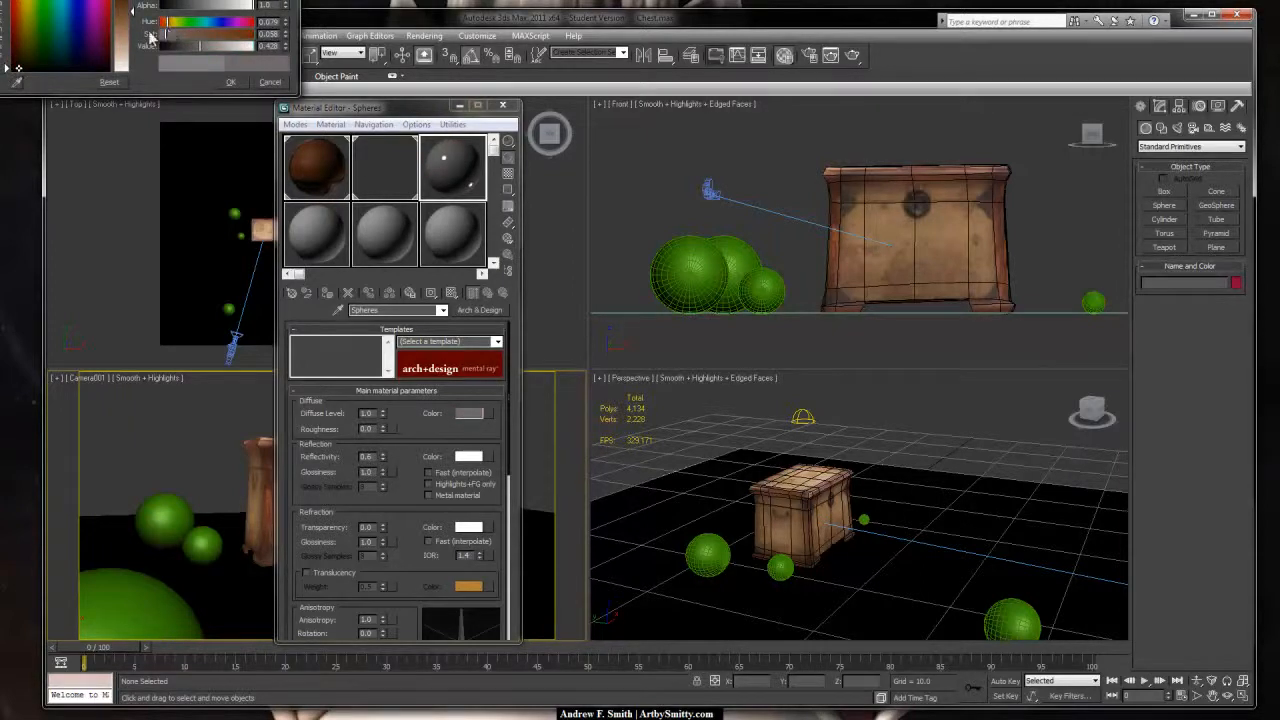
pyautogui.click(233, 84)
# Step: Assign the skylight's Gamma & Gain map (#7) as an instance to the Spheres material's Environment map
pyautogui.scroll(-10, 407, 522)
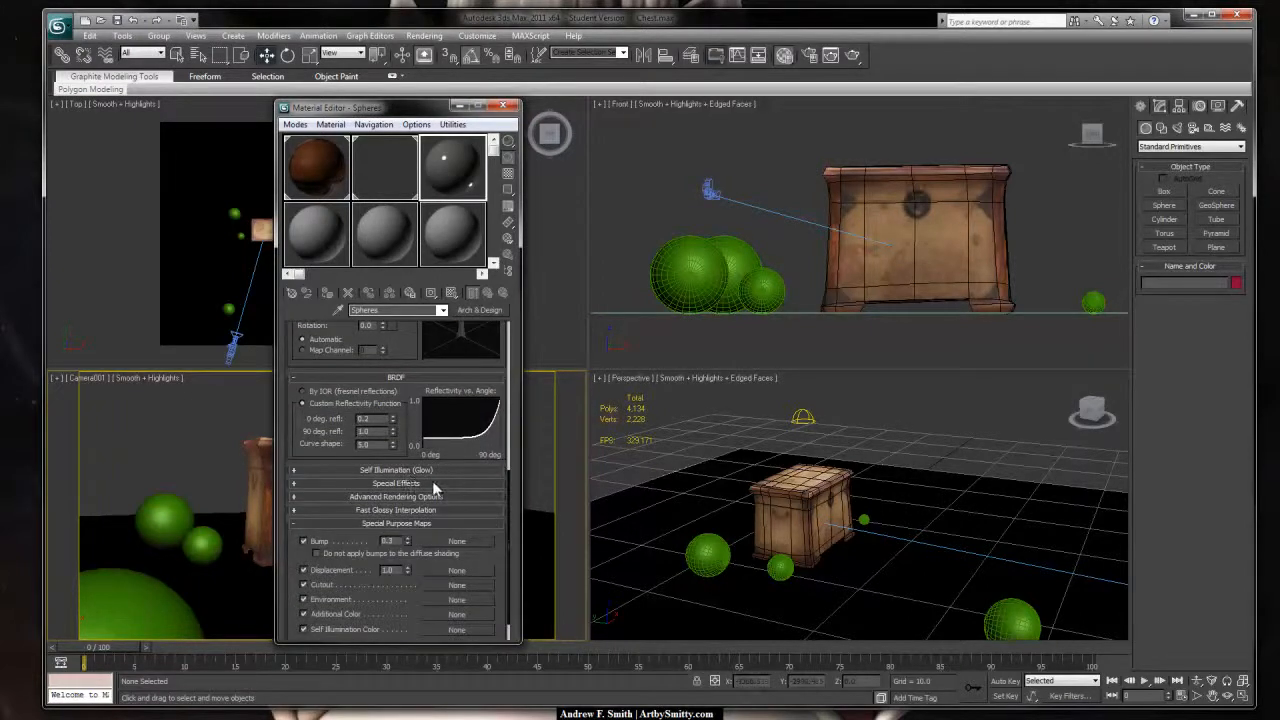
pyautogui.scroll(-1, 492, 473)
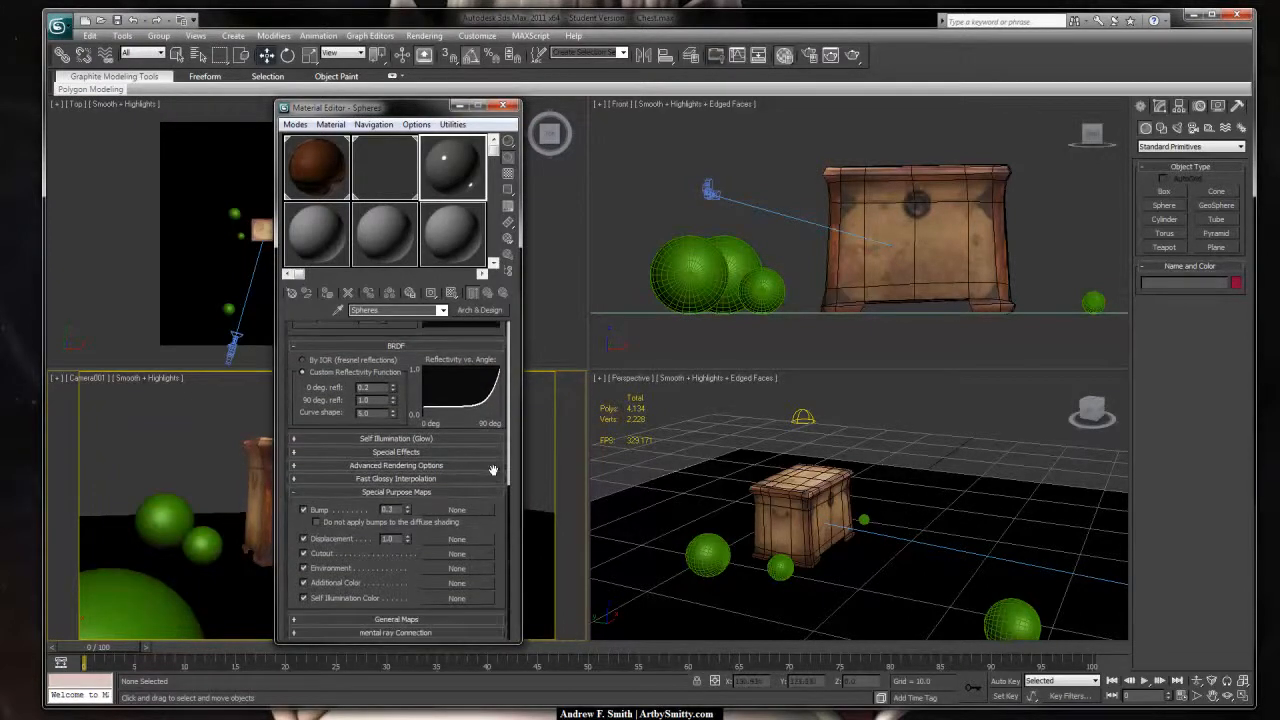
pyautogui.click(838, 402)
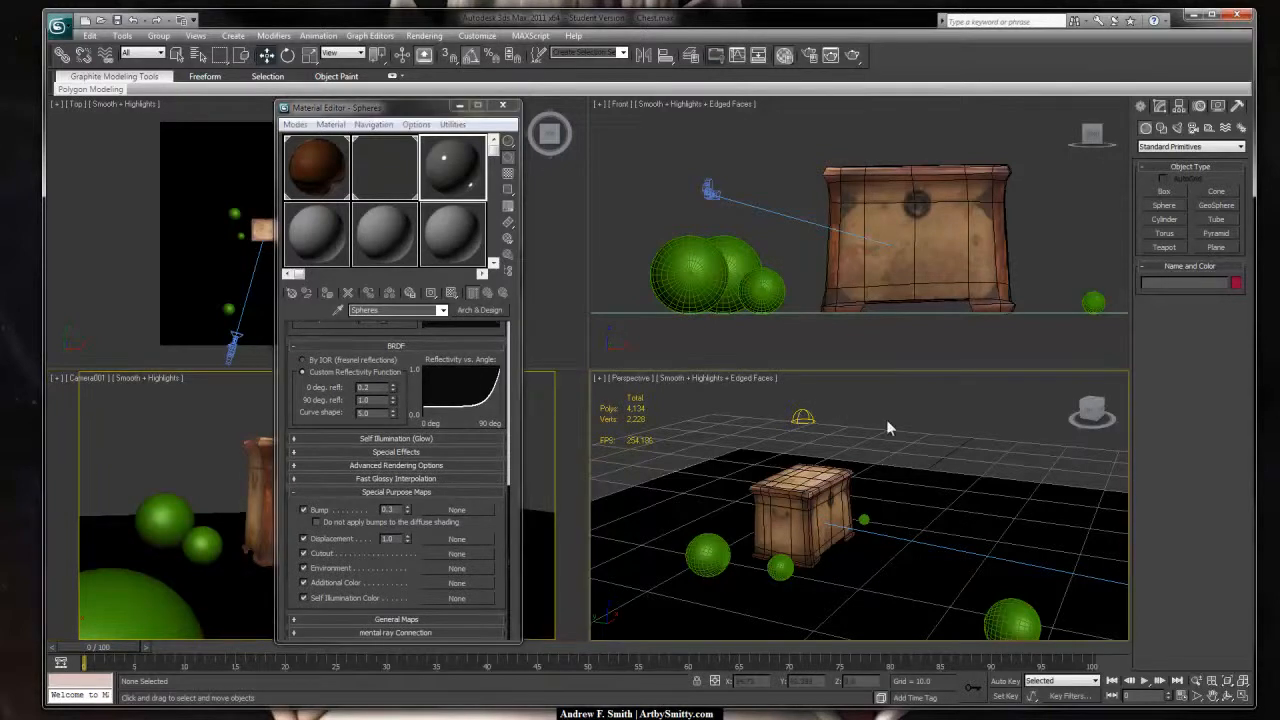
pyautogui.keyDown('alt'); pyautogui.moveTo(959, 479); pyautogui.dragTo(937, 476, button='middle'); pyautogui.keyUp('alt')
pyautogui.moveTo(969, 409); pyautogui.dragTo(886, 450)
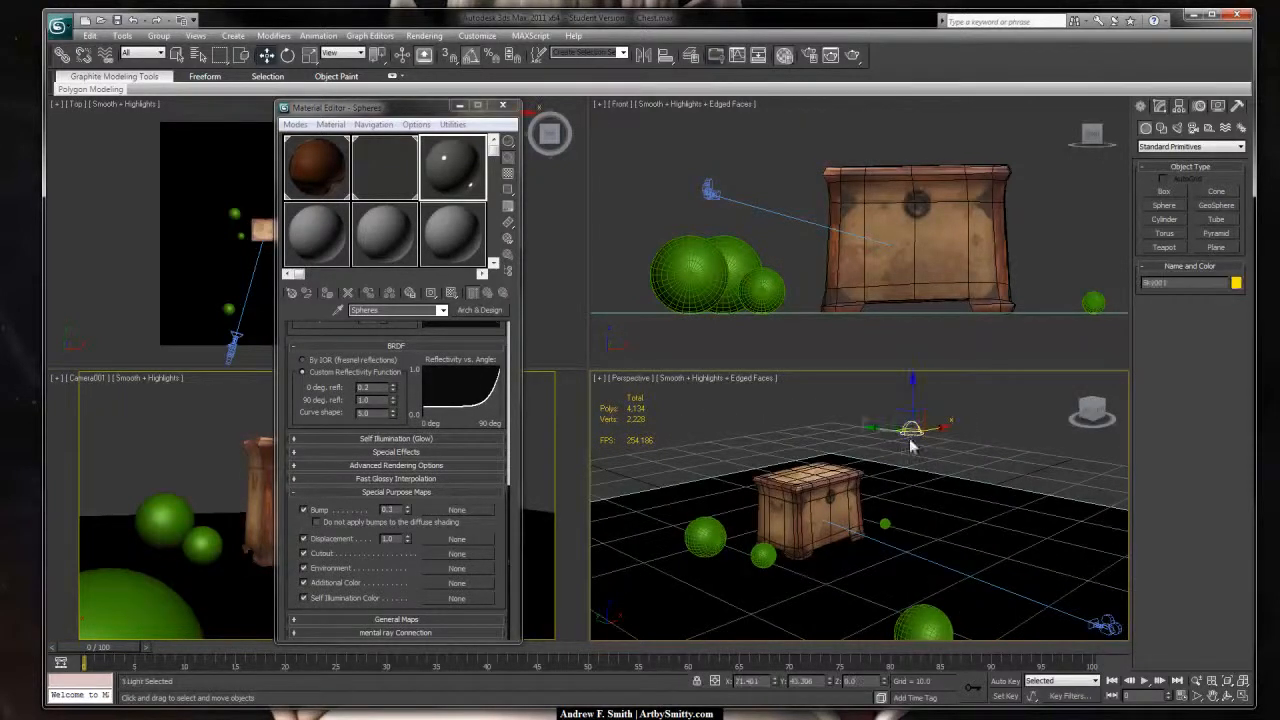
pyautogui.click(1160, 106)
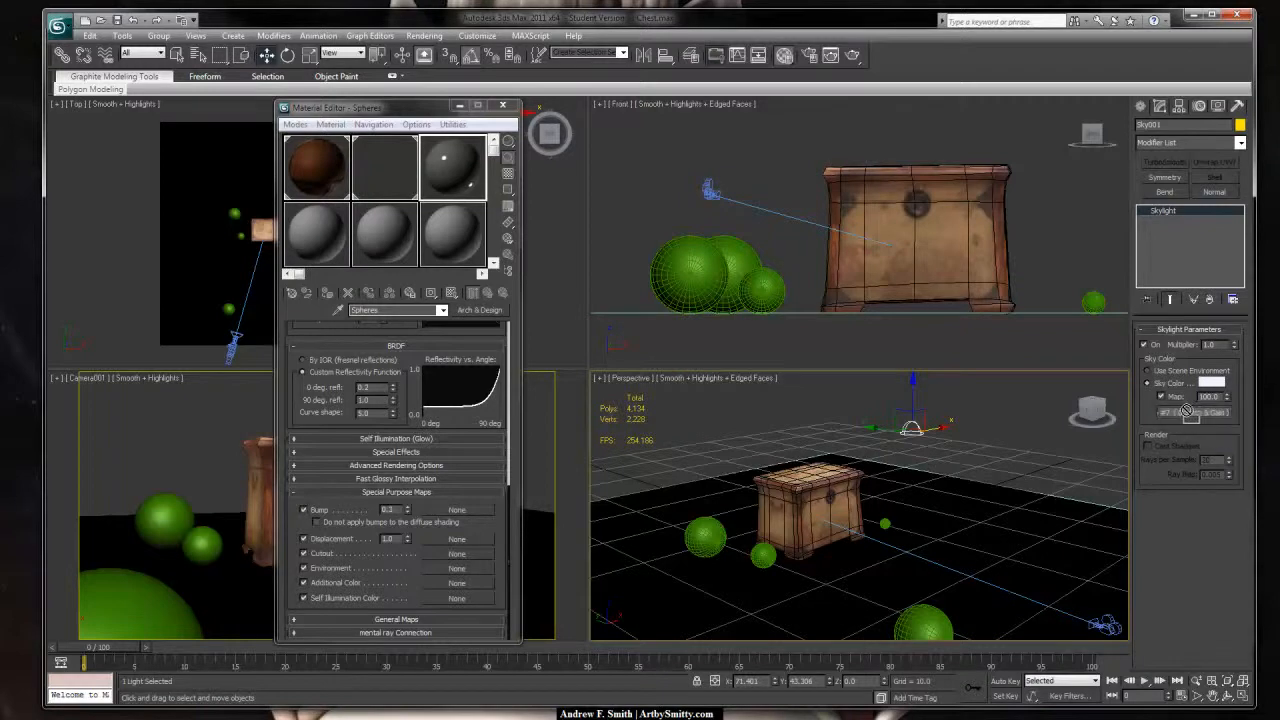
pyautogui.moveTo(575, 517); pyautogui.dragTo(447, 572)
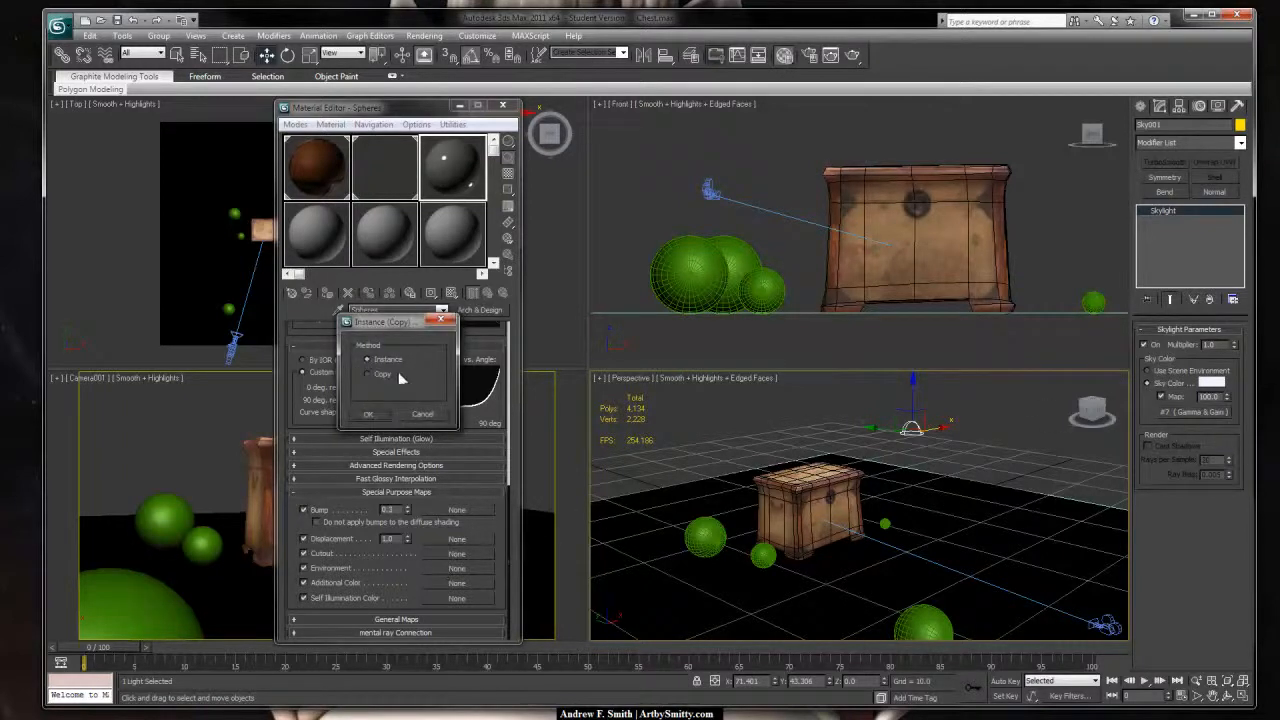
pyautogui.click(384, 416)
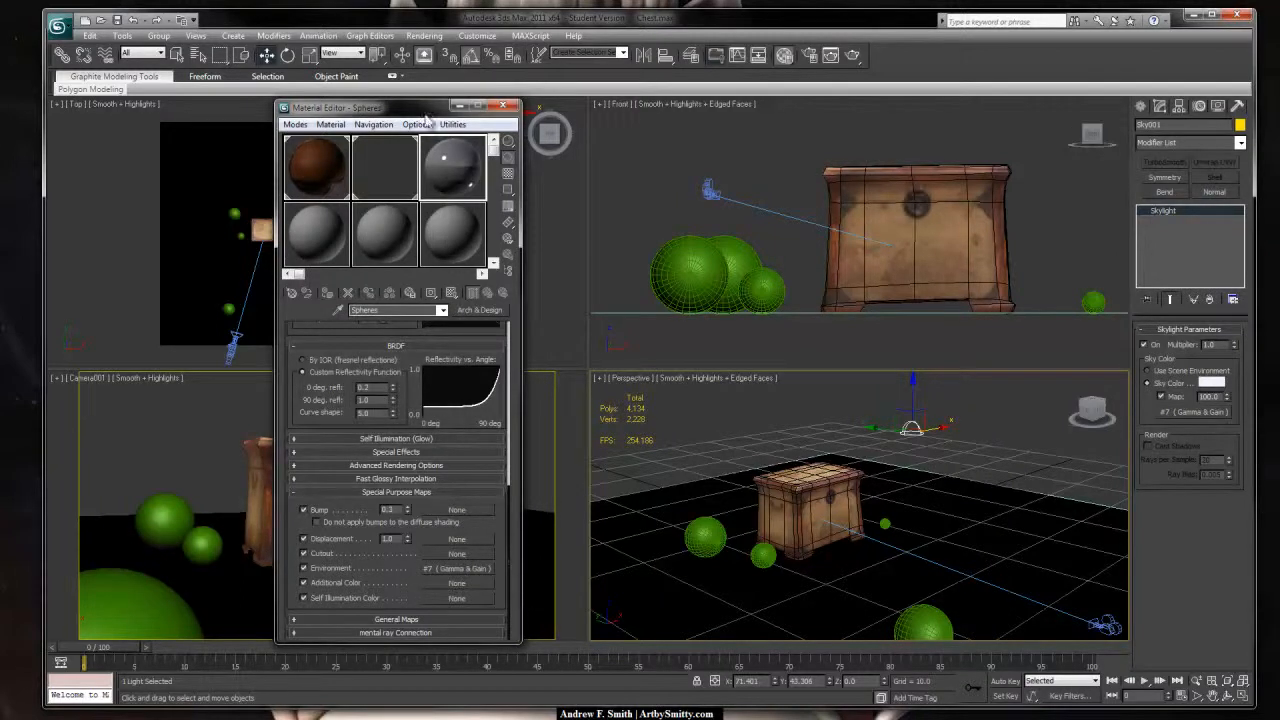
# Step: Examine the environment reflection on an enlarged preview of the Spheres material
pyautogui.moveTo(428, 108); pyautogui.dragTo(656, 122)
pyautogui.doubleClick(668, 199)
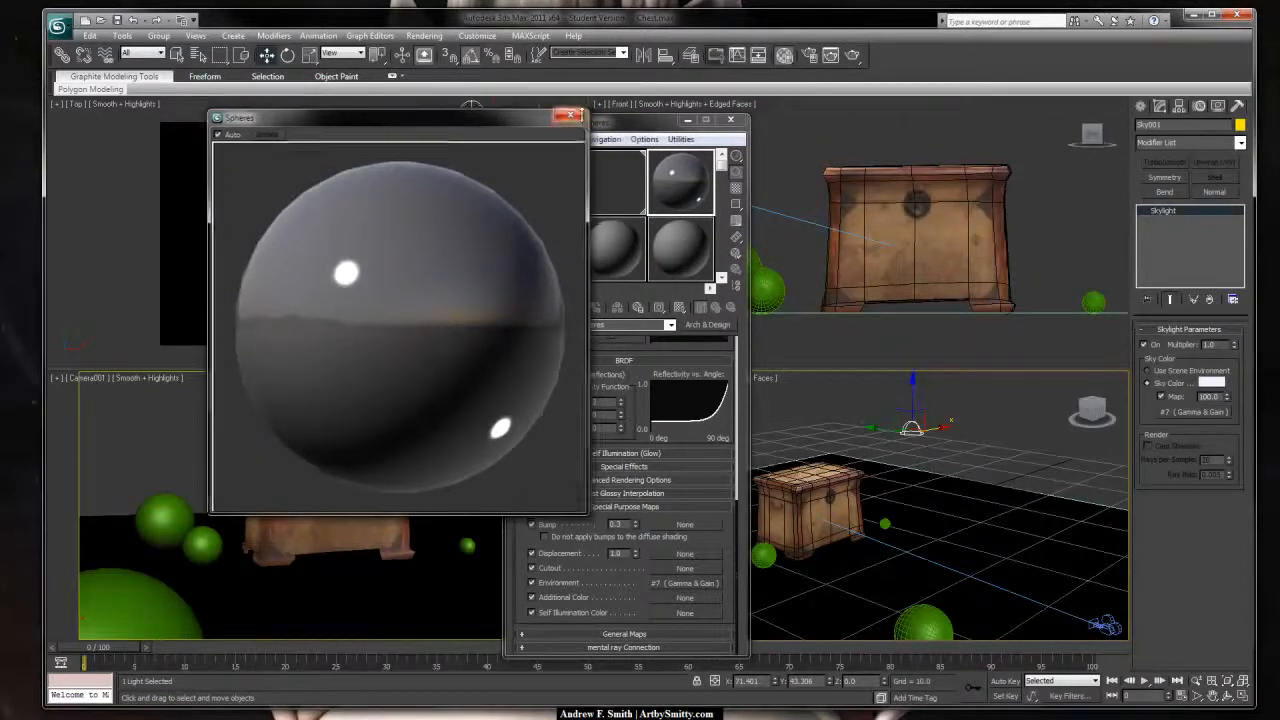
pyautogui.click(571, 112)
# Step: Apply the Spheres material to all four spheres and clear the selection
pyautogui.click(468, 545)
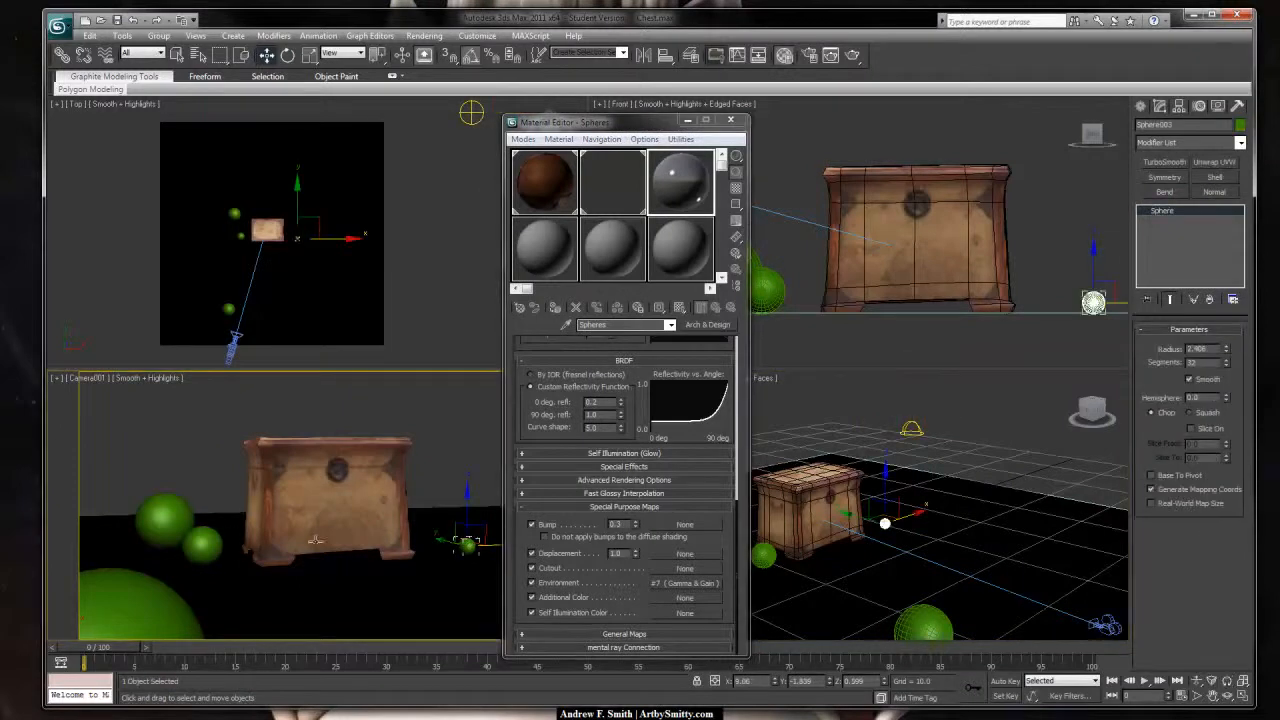
pyautogui.keyDown('ctrl'); pyautogui.click(201, 550); pyautogui.keyUp('ctrl')
pyautogui.keyDown('ctrl'); pyautogui.click(154, 518); pyautogui.keyUp('ctrl')
pyautogui.keyDown('ctrl'); pyautogui.click(125, 598); pyautogui.keyUp('ctrl')
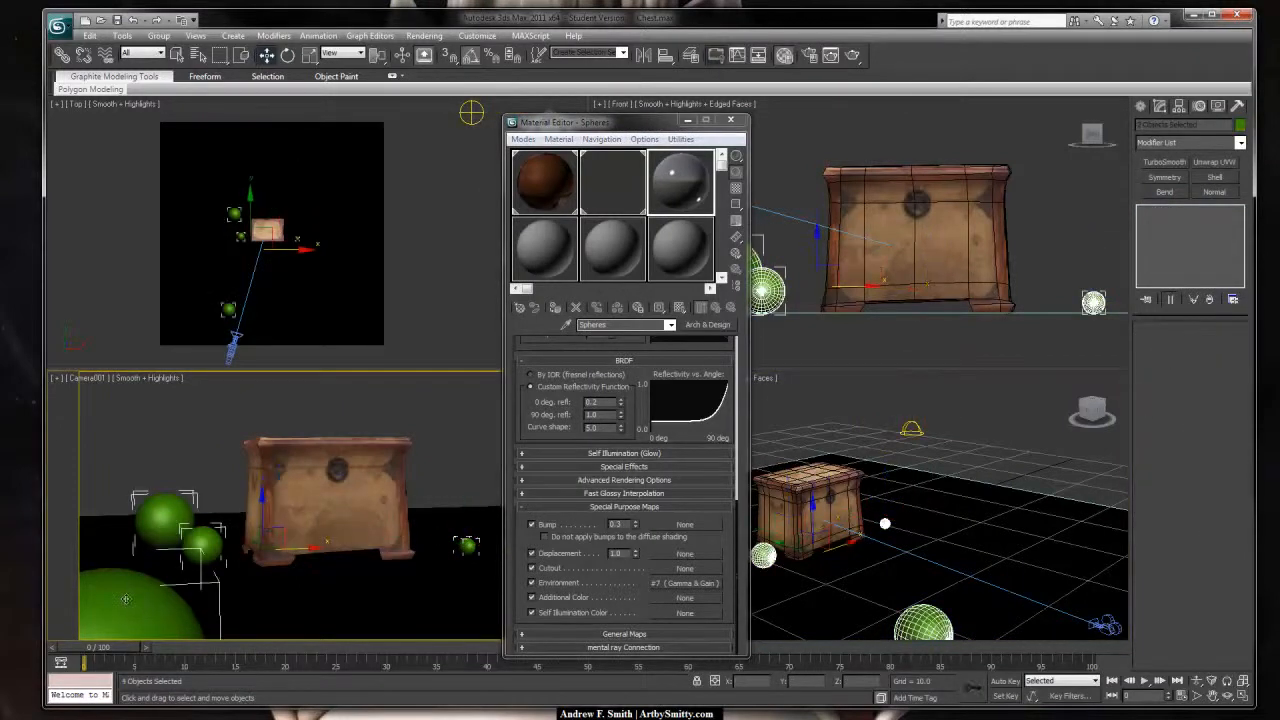
pyautogui.moveTo(680, 182); pyautogui.dragTo(155, 517)
pyautogui.click(632, 389)
pyautogui.click(420, 404)
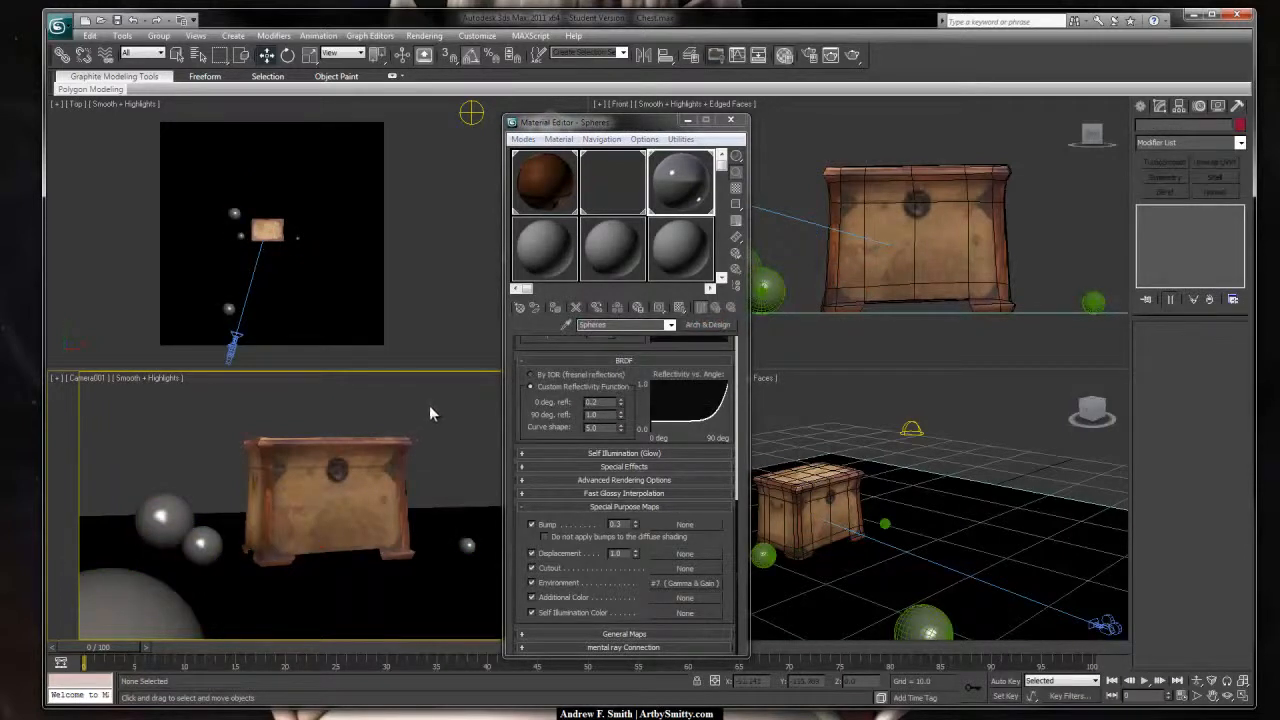
# Step: Render the camera view and examine the sphere reflections, the chest and its contact shadows up close
pyautogui.hotkey('shift', 'q')
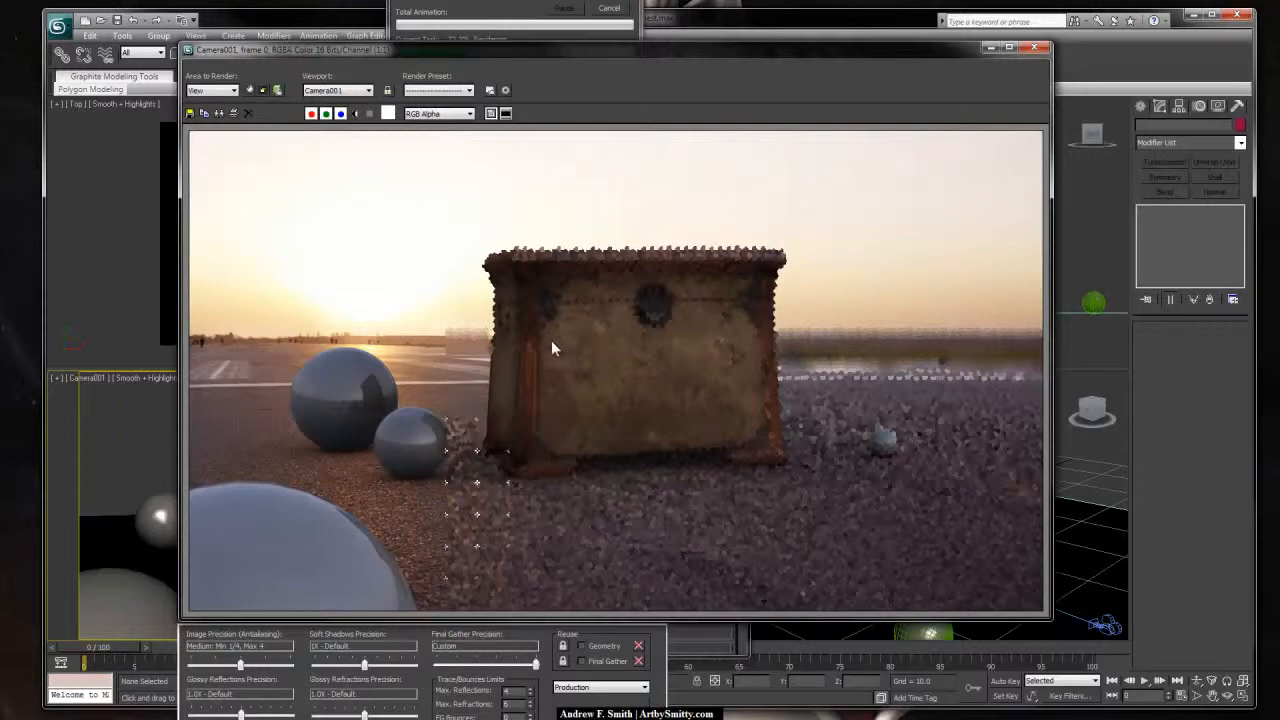
pyautogui.scroll(3, 427, 418)
pyautogui.scroll(-2, 445, 390)
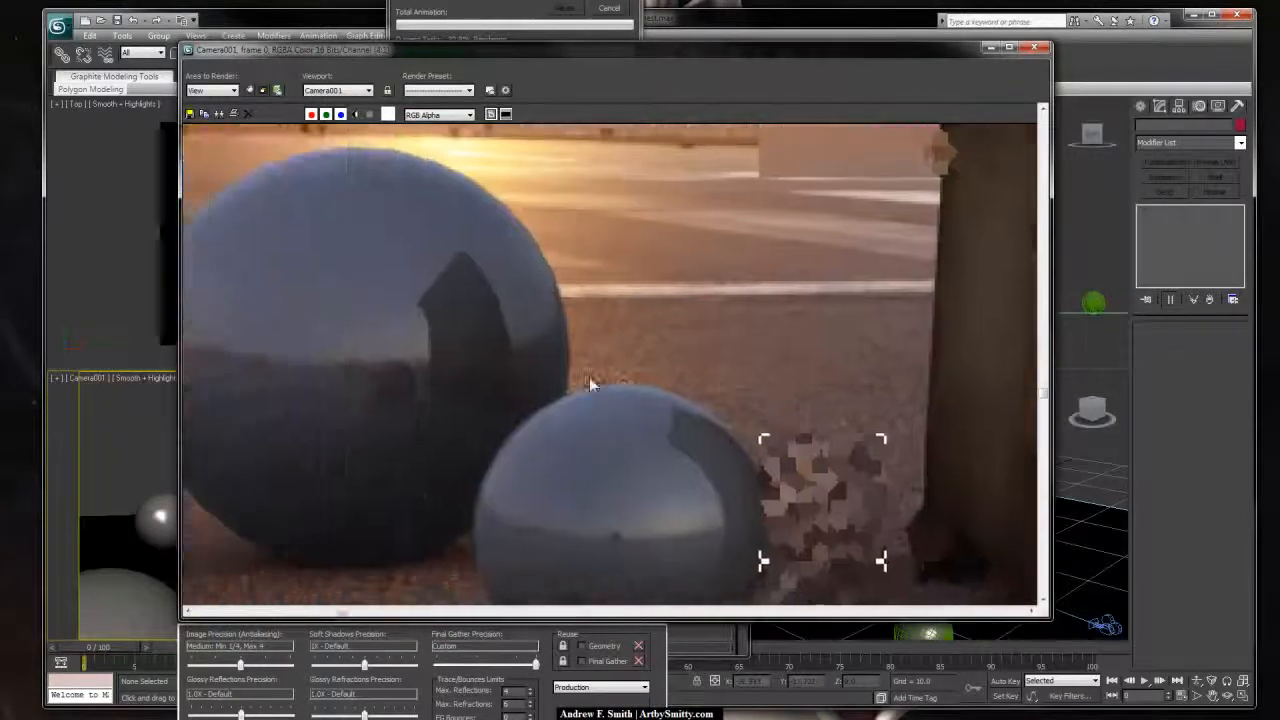
pyautogui.scroll(1, 530, 360)
pyautogui.scroll(-3, 564, 345)
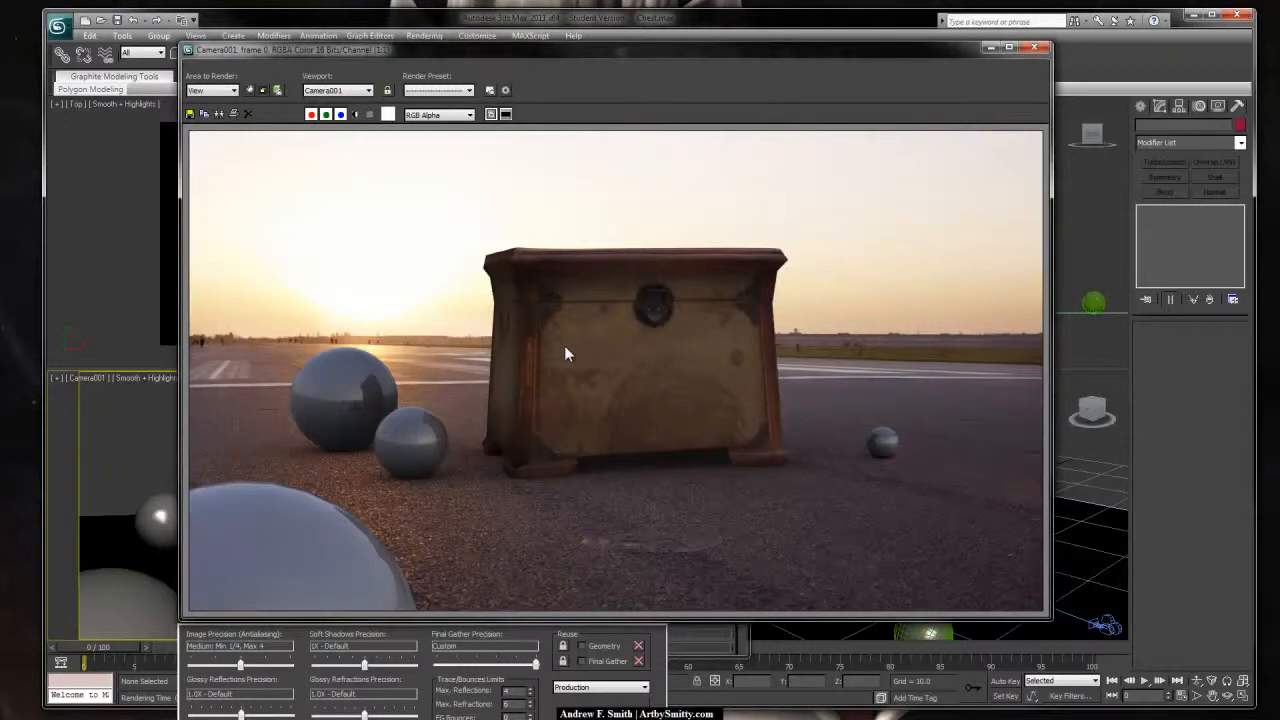
pyautogui.scroll(2, 565, 353)
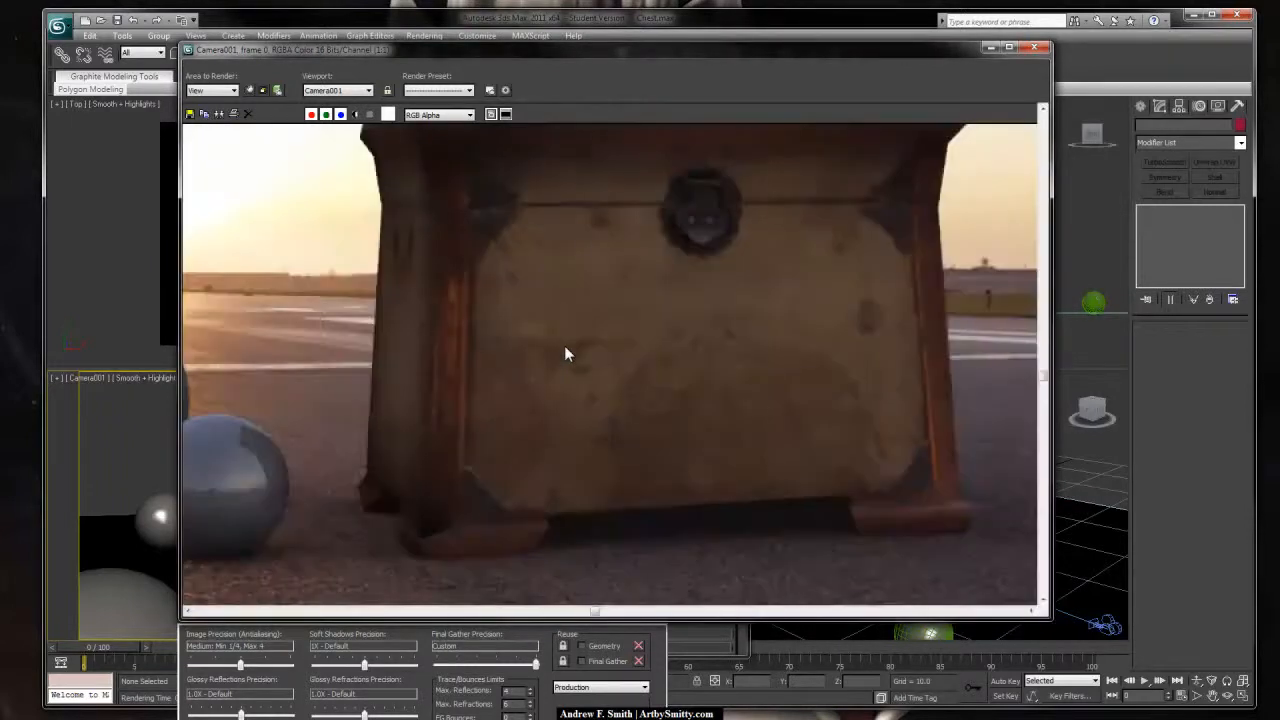
pyautogui.scroll(-2, 565, 350)
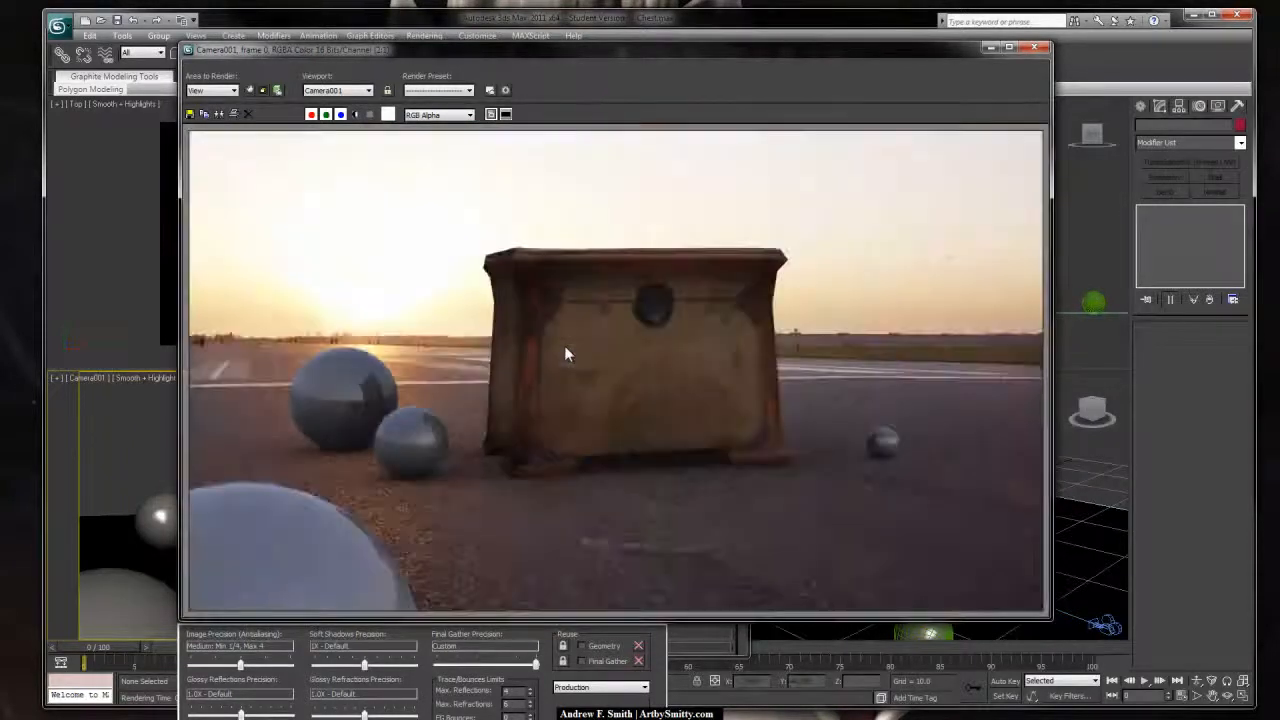
# Step: Switch to the HDR folder, open the Final2 image and examine its lighting as a reference
pyautogui.hotkey('alt', 'Tab')
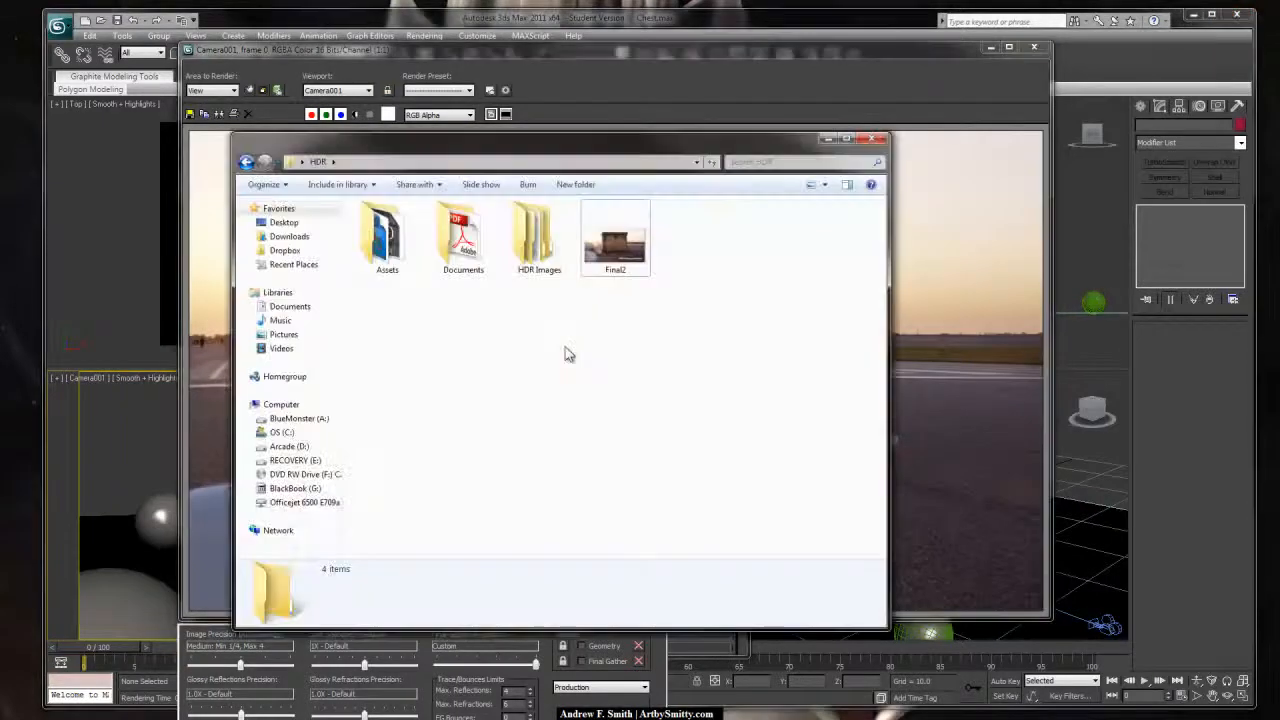
pyautogui.press('Return')
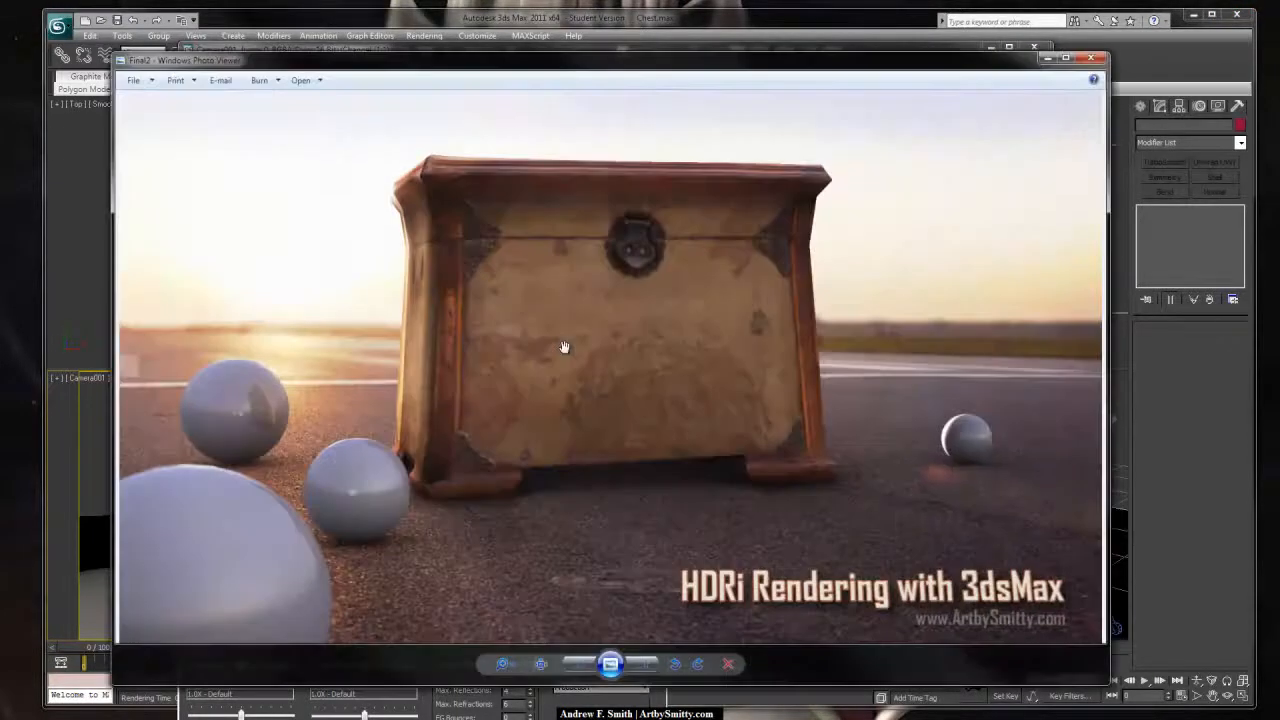
pyautogui.scroll(5, 565, 347)
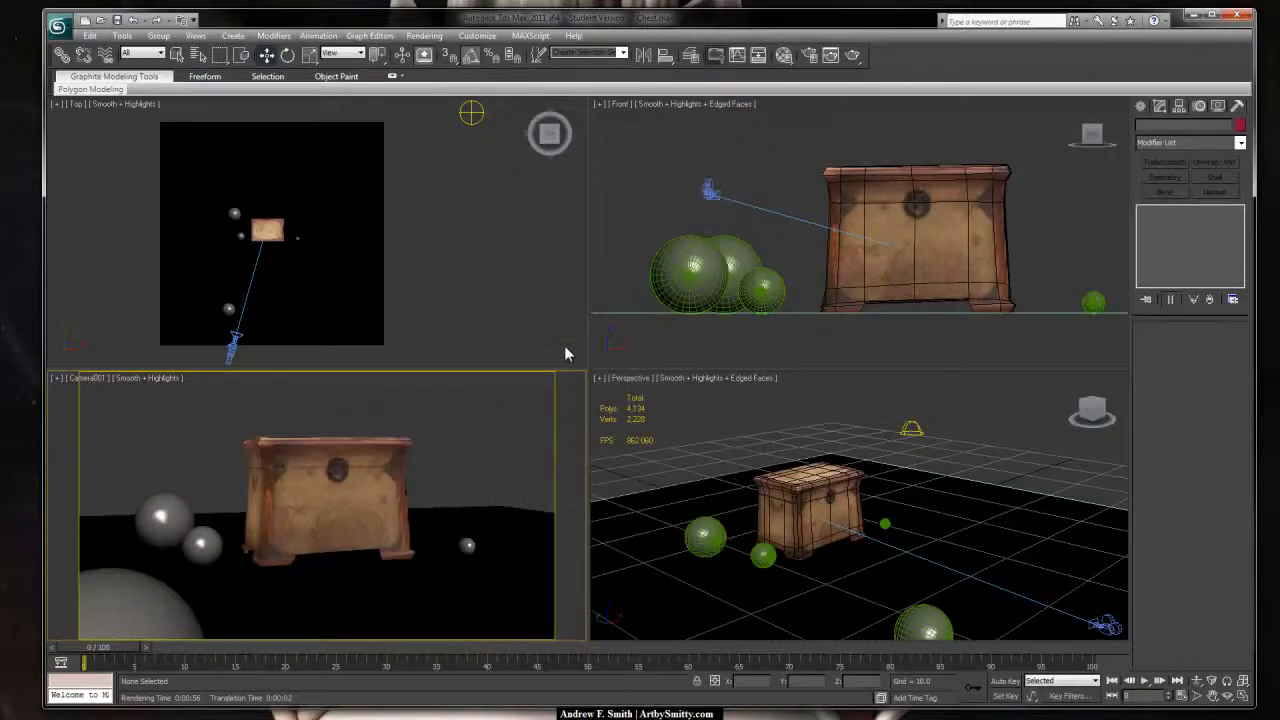
# Step: Add an mr Area Omni light behind the chest, beside the background sun, and raise it to about the chest's top
pyautogui.scroll(4, 564, 345)
pyautogui.moveTo(564, 345)
pyautogui.mouseDown(button='middle')
pyautogui.moveTo(612, 376)
pyautogui.moveTo(572, 356)
pyautogui.mouseUp(button='middle')
pyautogui.hotkey('shift', 'q')
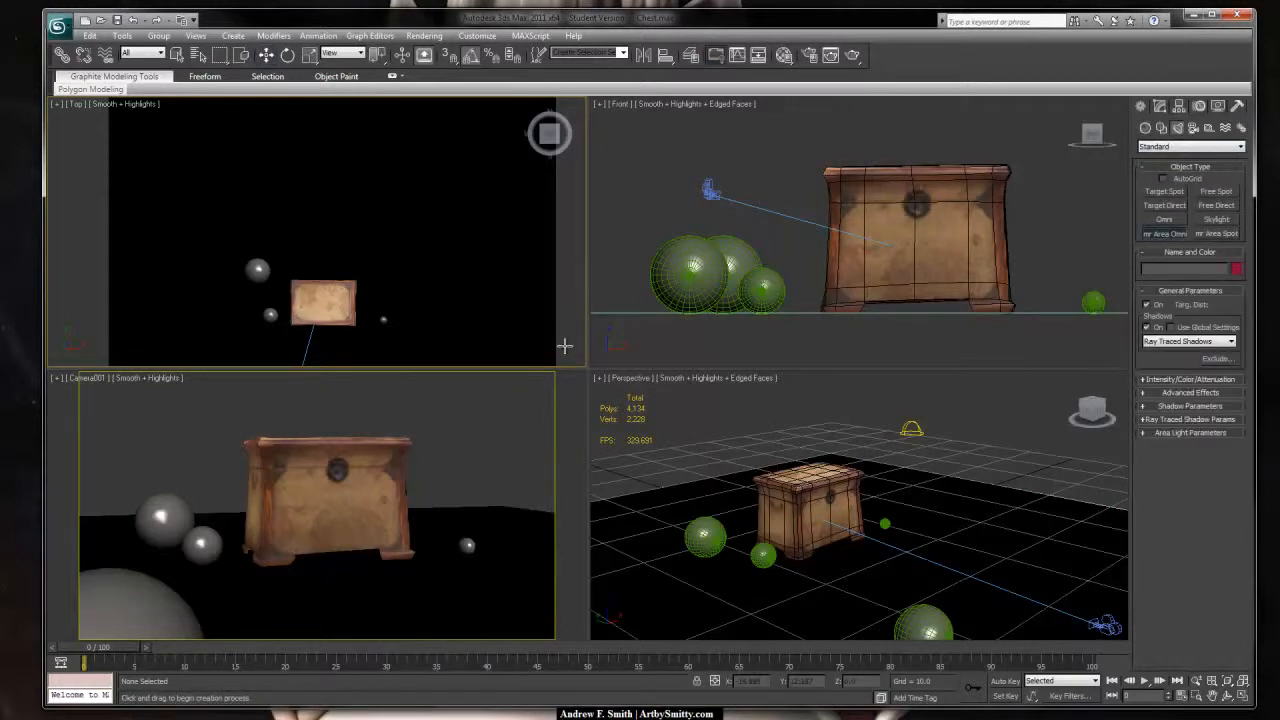
pyautogui.click(280, 220)
pyautogui.rightClick(565, 350)
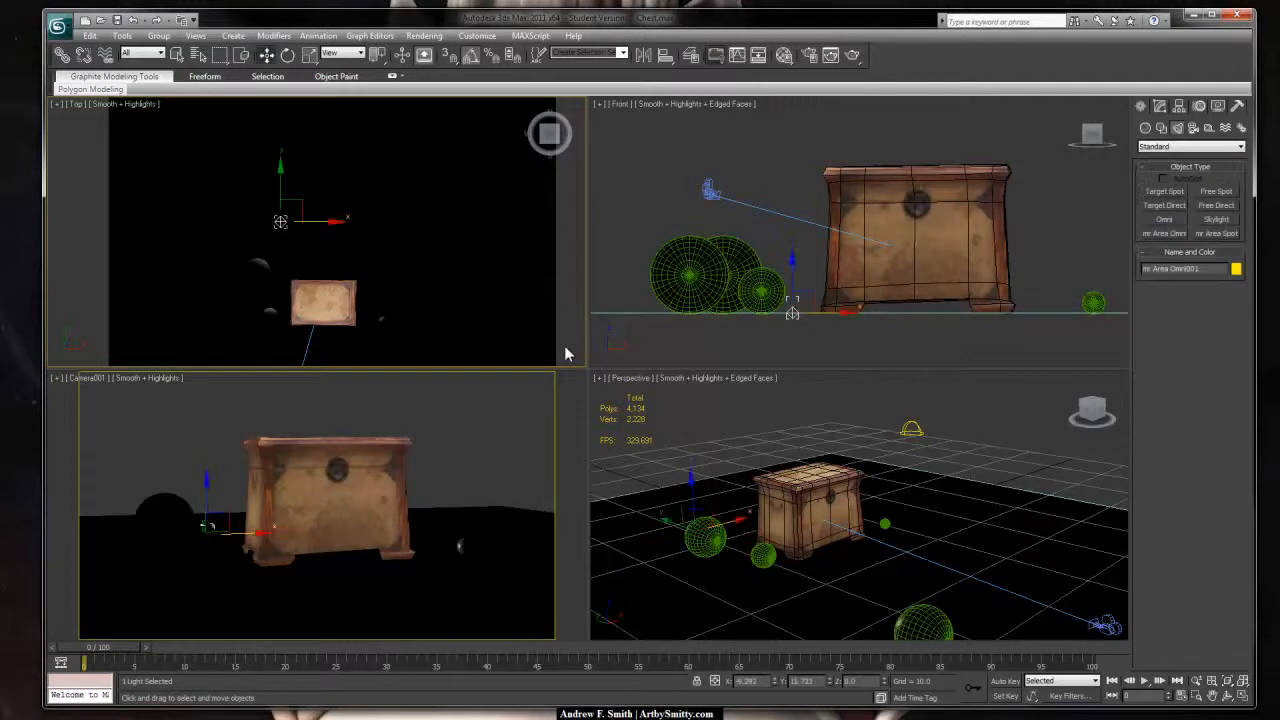
pyautogui.rightClick(215, 500)
pyautogui.moveTo(207, 496)
pyautogui.mouseDown()
pyautogui.moveTo(206, 411)
pyautogui.moveTo(199, 443)
pyautogui.moveTo(187, 440)
pyautogui.moveTo(204, 436)
pyautogui.mouseUp()
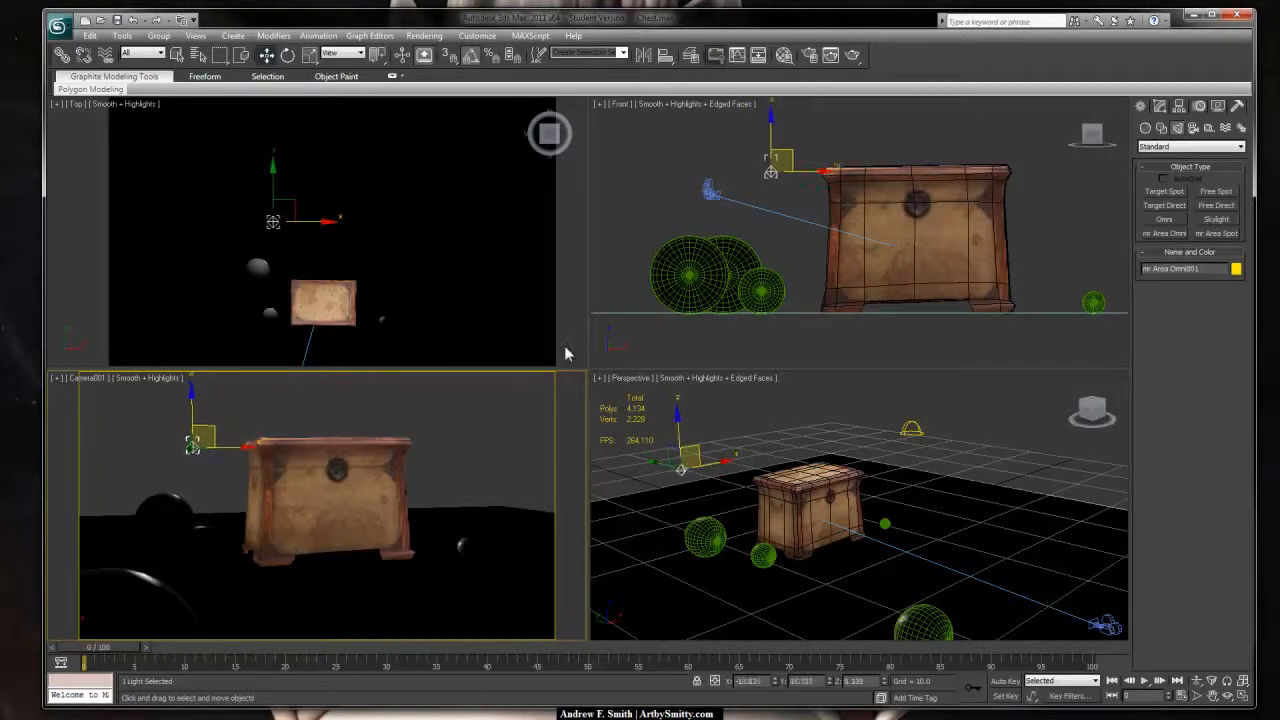
# Step: Set the area omni light's color to a pale warm white and its multiplier to 5
pyautogui.click(1160, 106)
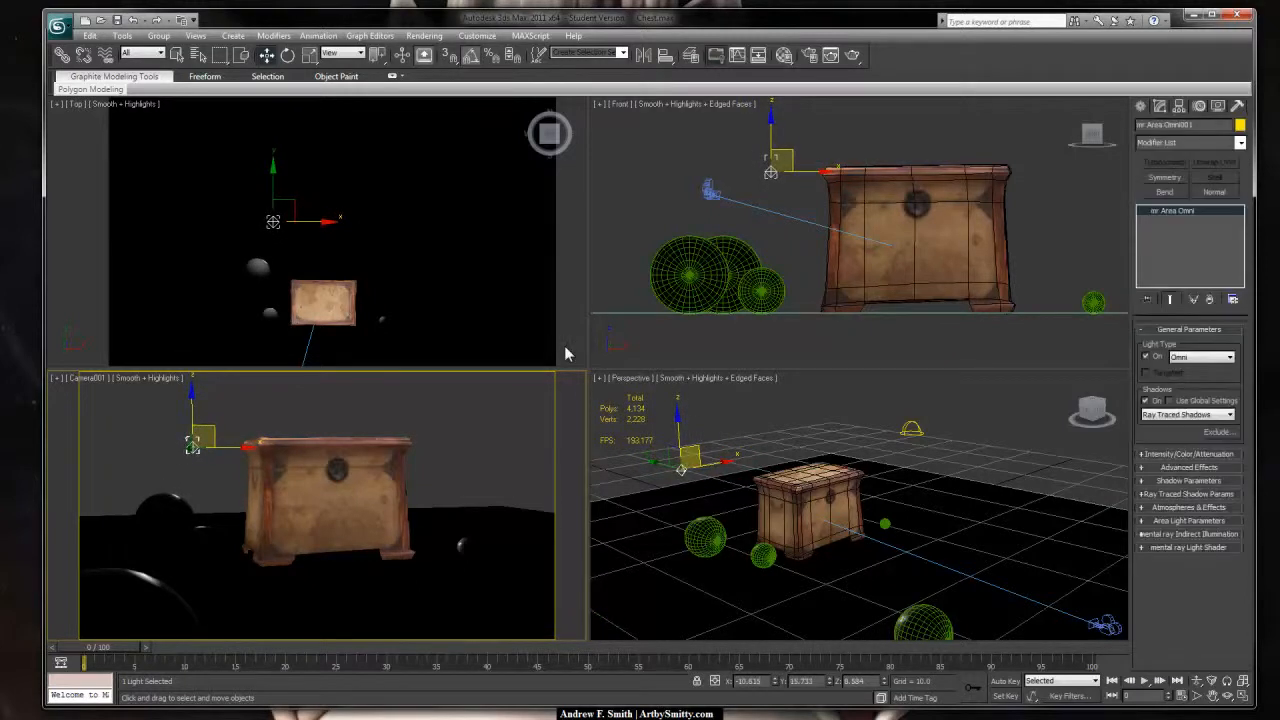
pyautogui.click(1189, 520)
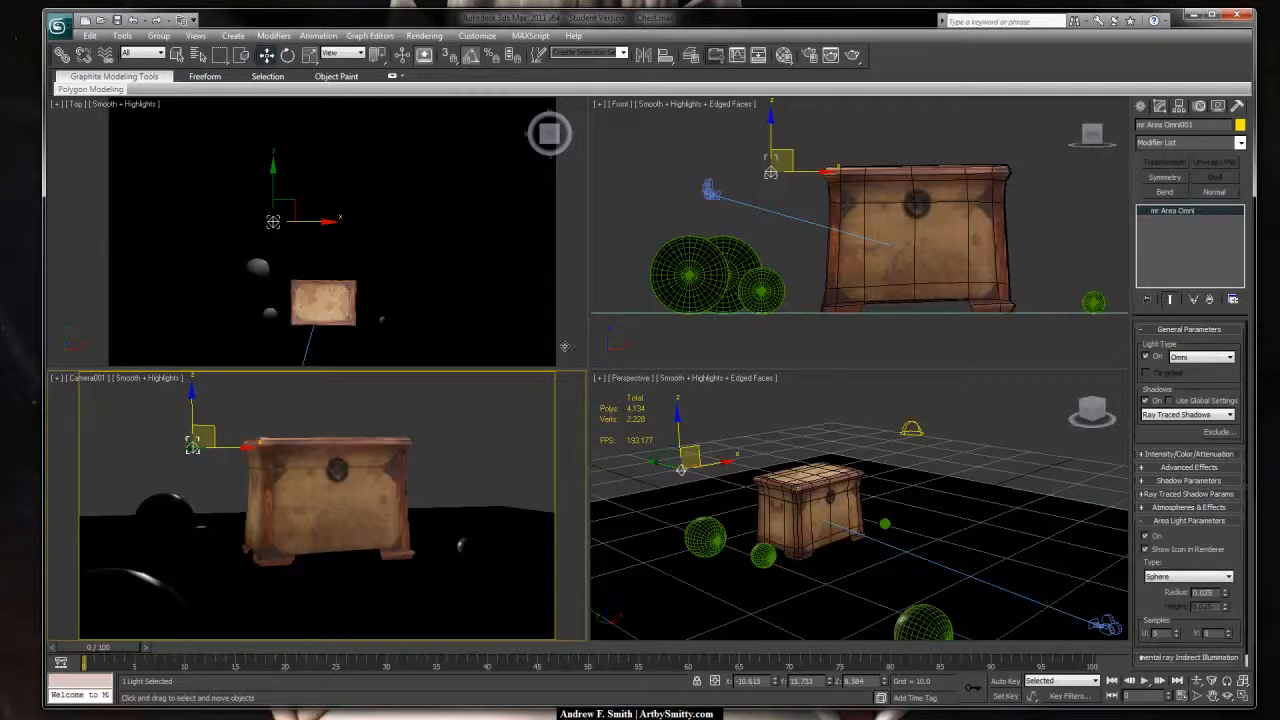
pyautogui.click(1189, 454)
pyautogui.click(1225, 472)
pyautogui.moveTo(38, 10); pyautogui.dragTo(22, 10)
pyautogui.moveTo(132, 71); pyautogui.dragTo(132, 62)
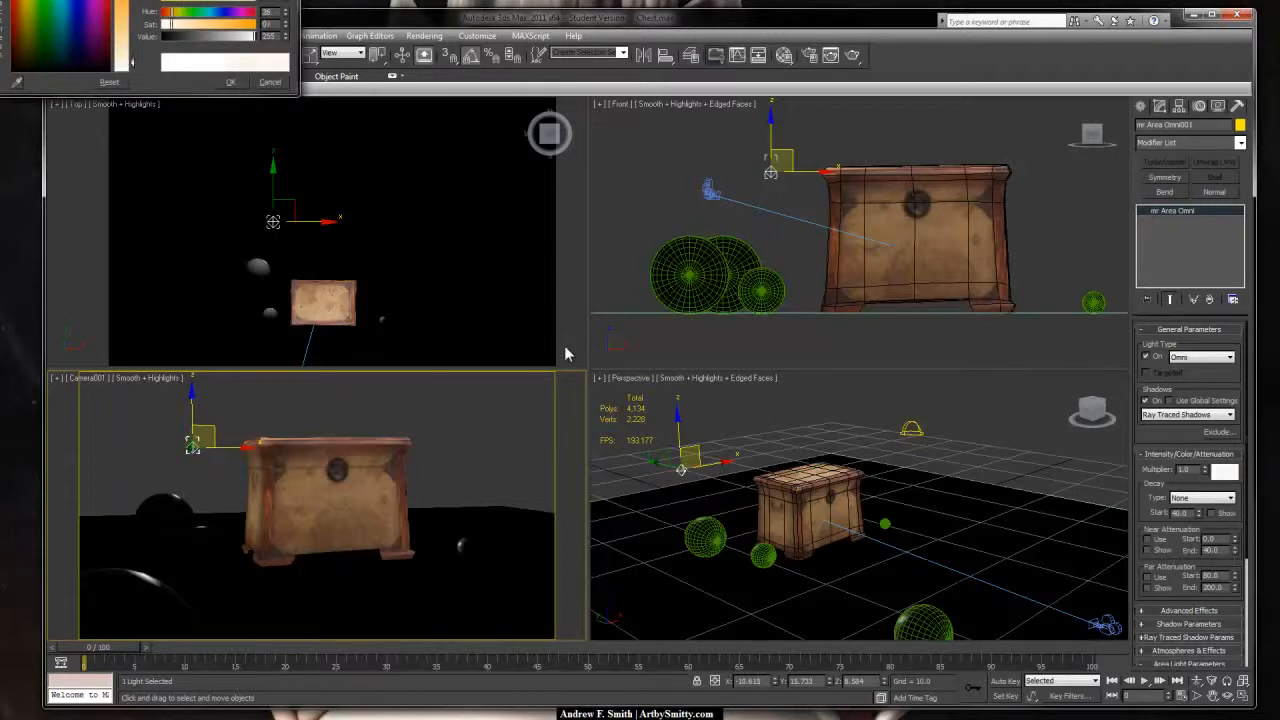
pyautogui.click(231, 82)
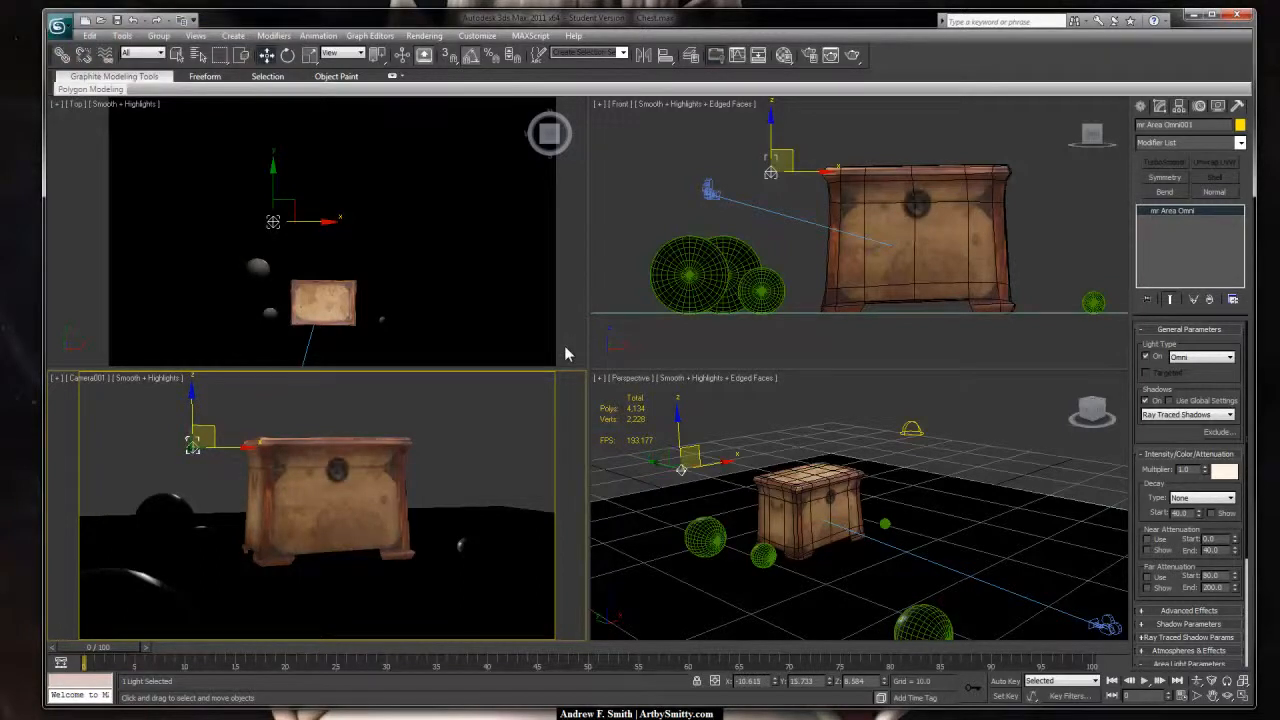
pyautogui.write('5')
pyautogui.press('Return')
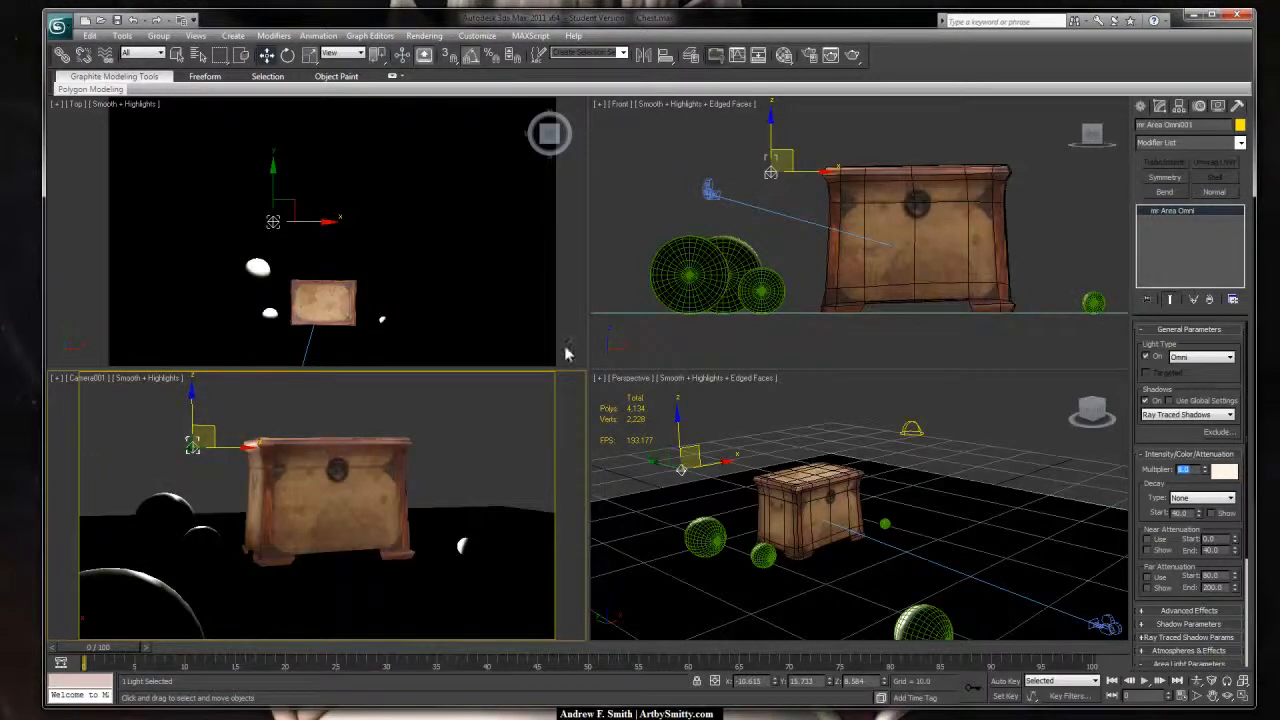
# Step: Set the spherical area light's radius to 2.325 and test-render with the light nudged farther away from the chest
pyautogui.scroll(-5, 1190, 493)
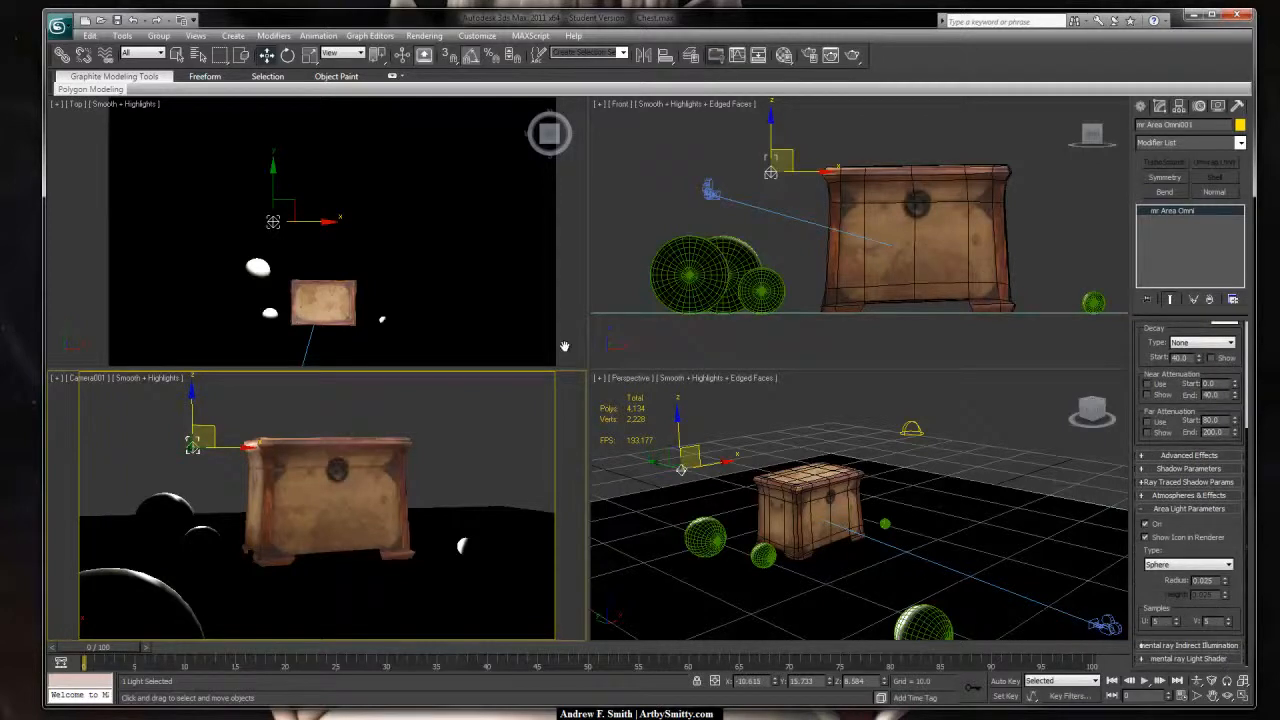
pyautogui.moveTo(1225, 581)
pyautogui.mouseDown()
pyautogui.moveTo(1225, 530)
pyautogui.moveTo(1225, 582)
pyautogui.mouseUp()
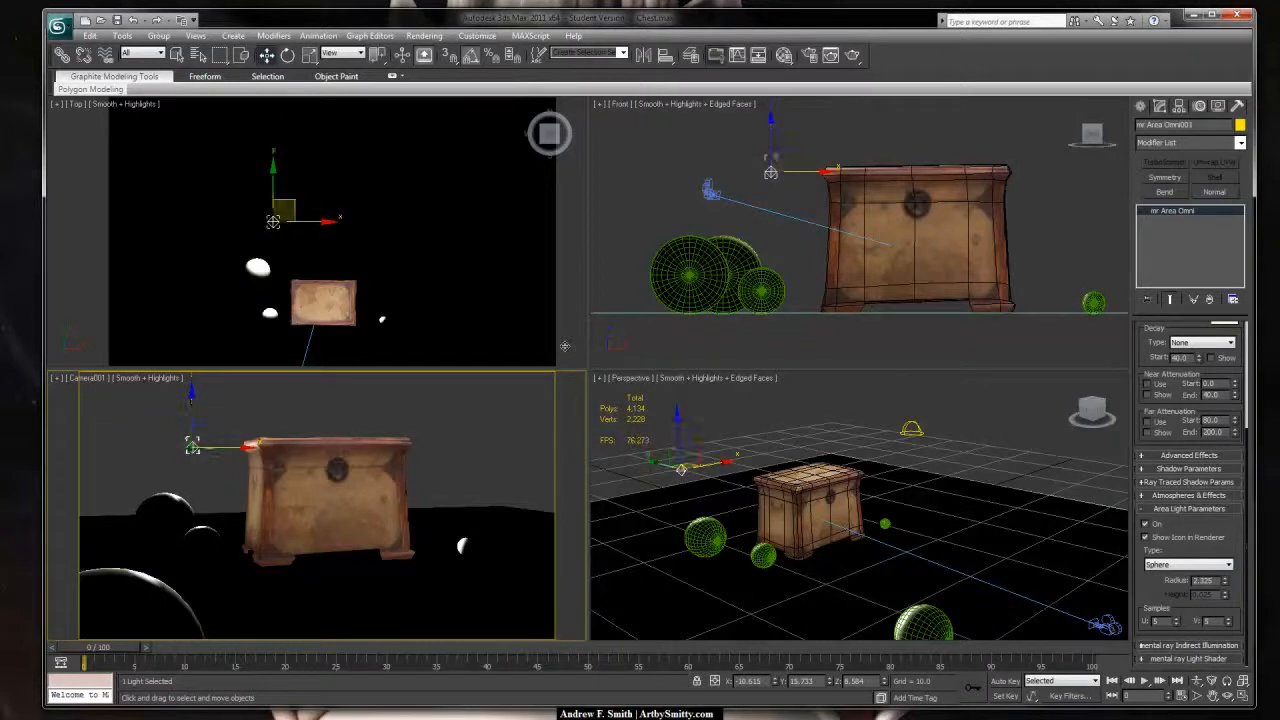
pyautogui.moveTo(192, 445); pyautogui.dragTo(186, 446)
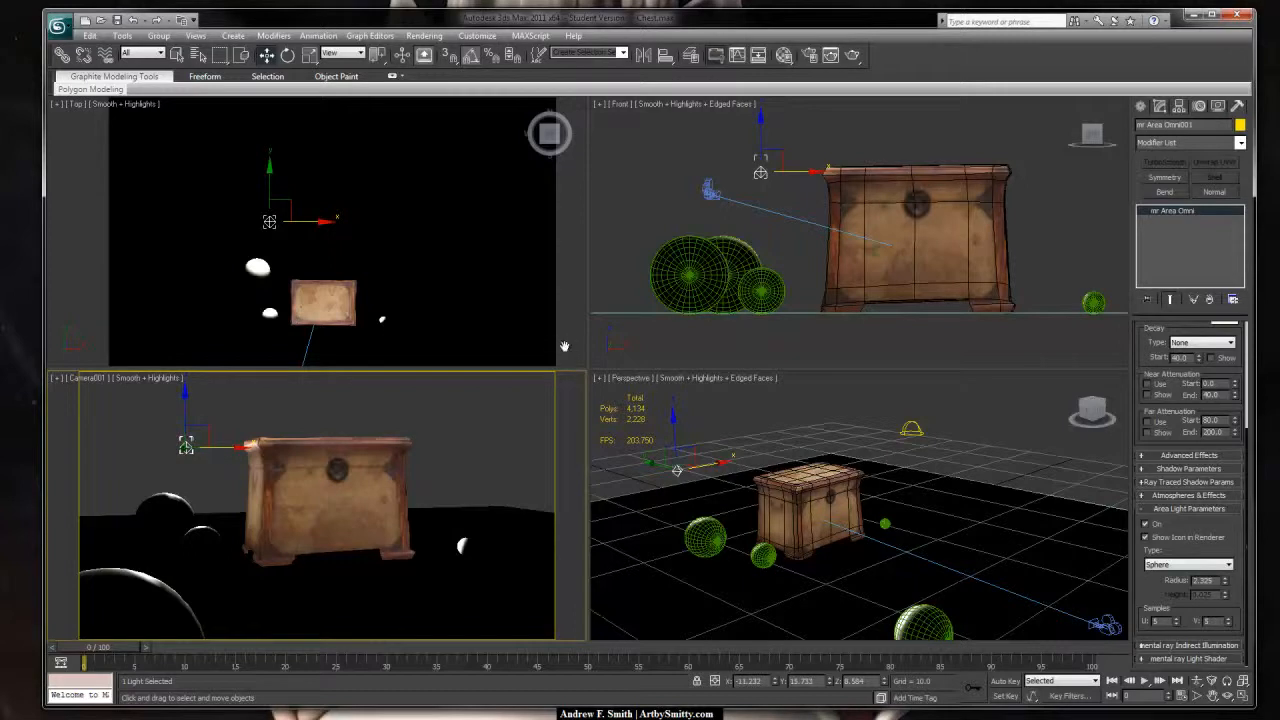
pyautogui.hotkey('shift', 'q')
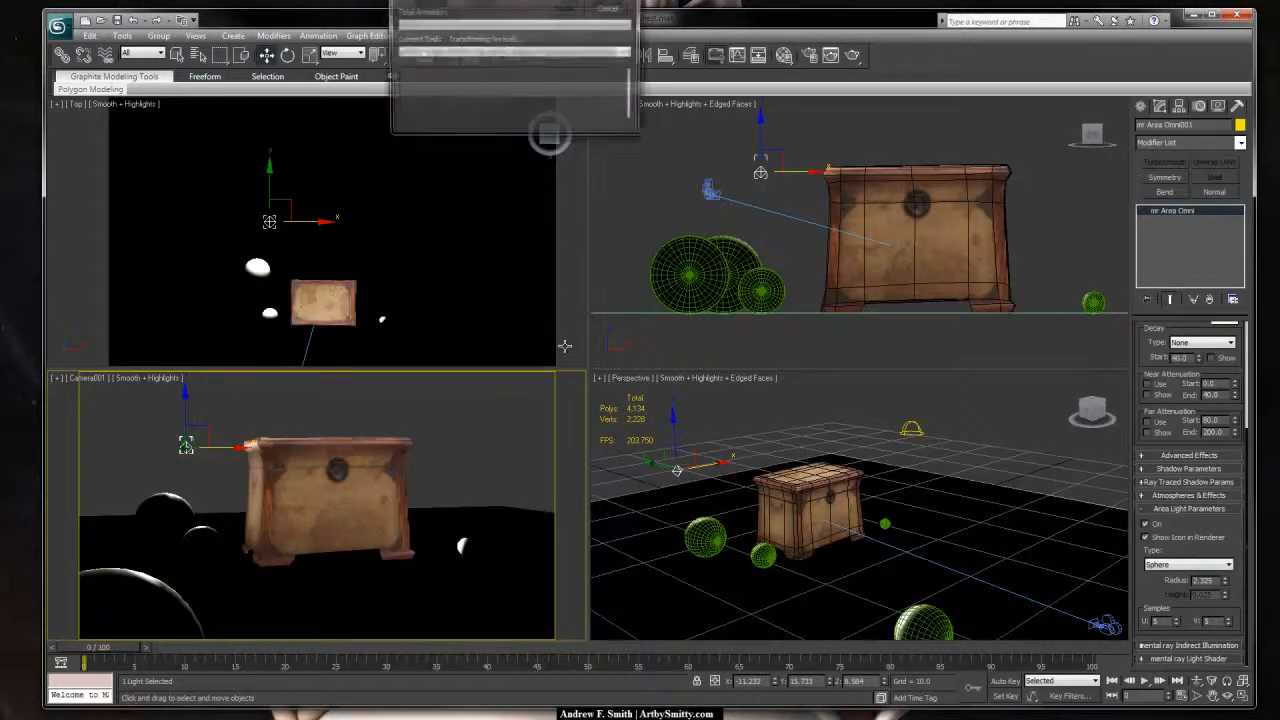
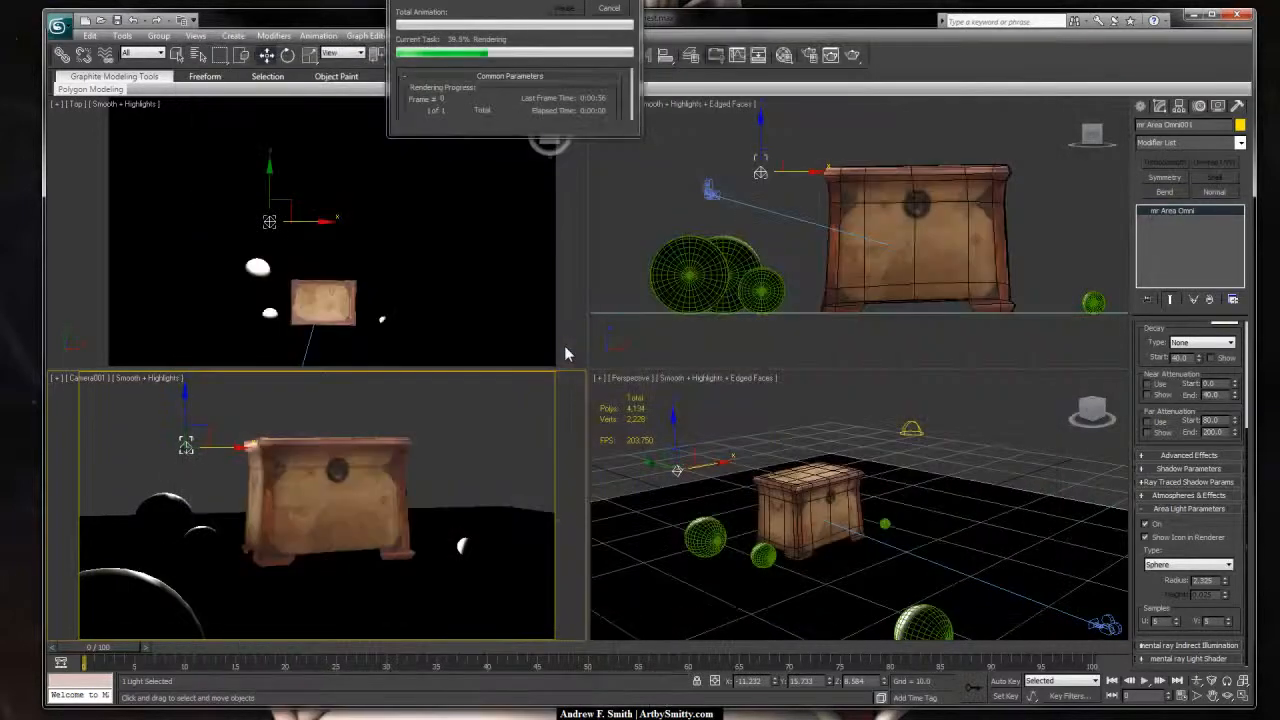
# Step: Move the area light far behind the floor plane to Y about 58.8 and X about -7.3, and test-render the camera view
pyautogui.middleClick(565, 347)
pyautogui.scroll(-4, 565, 346)
pyautogui.moveTo(293, 188); pyautogui.dragTo(293, 91)
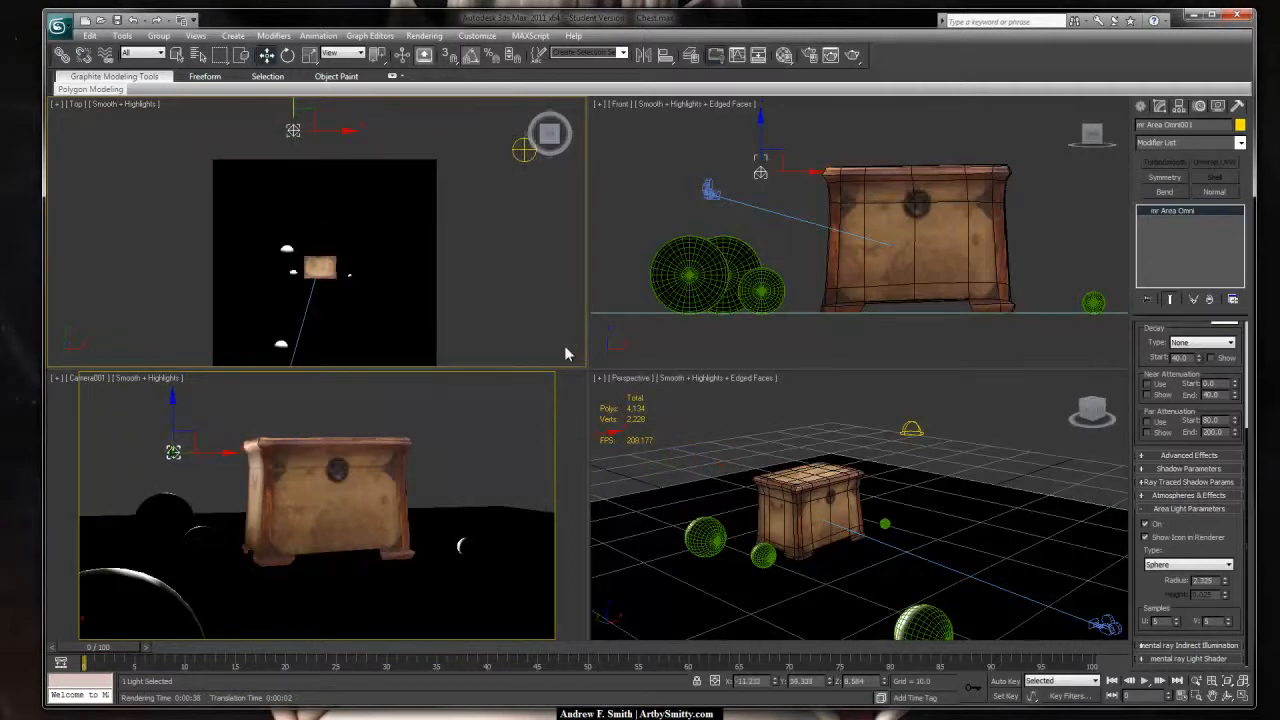
pyautogui.moveTo(308, 140); pyautogui.dragTo(312, 187, button='middle')
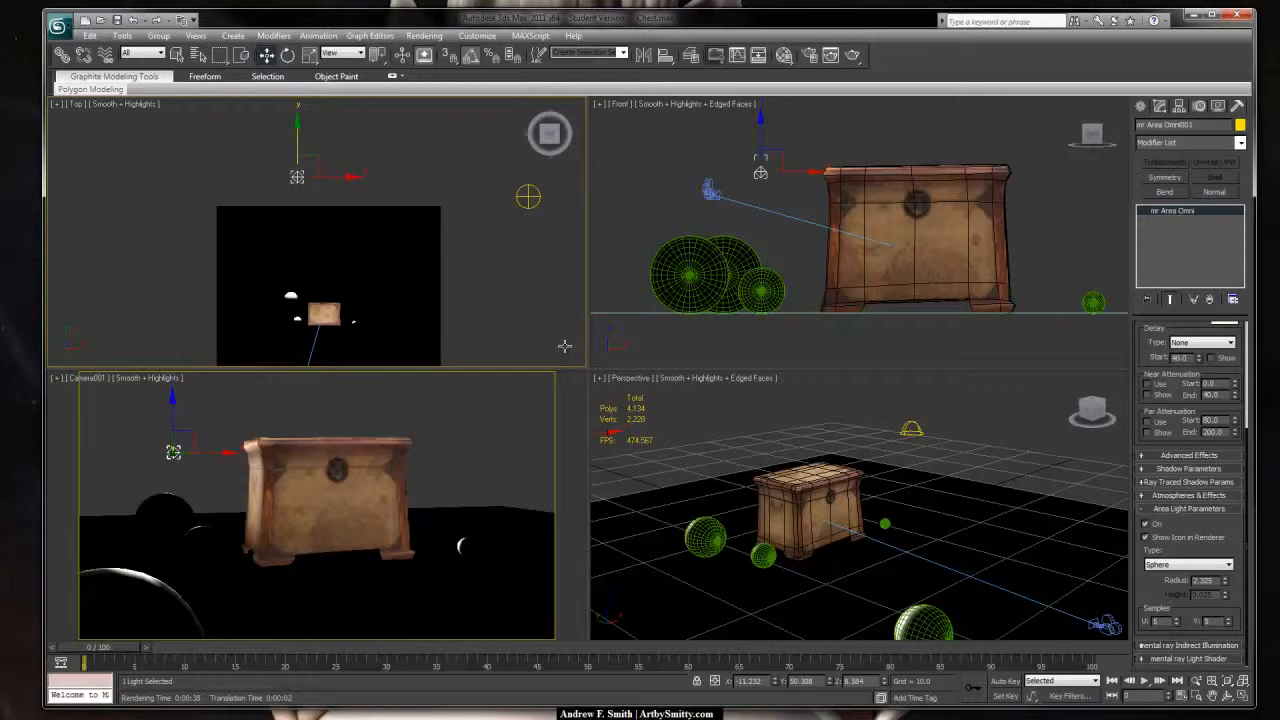
pyautogui.moveTo(297, 140); pyautogui.dragTo(297, 116)
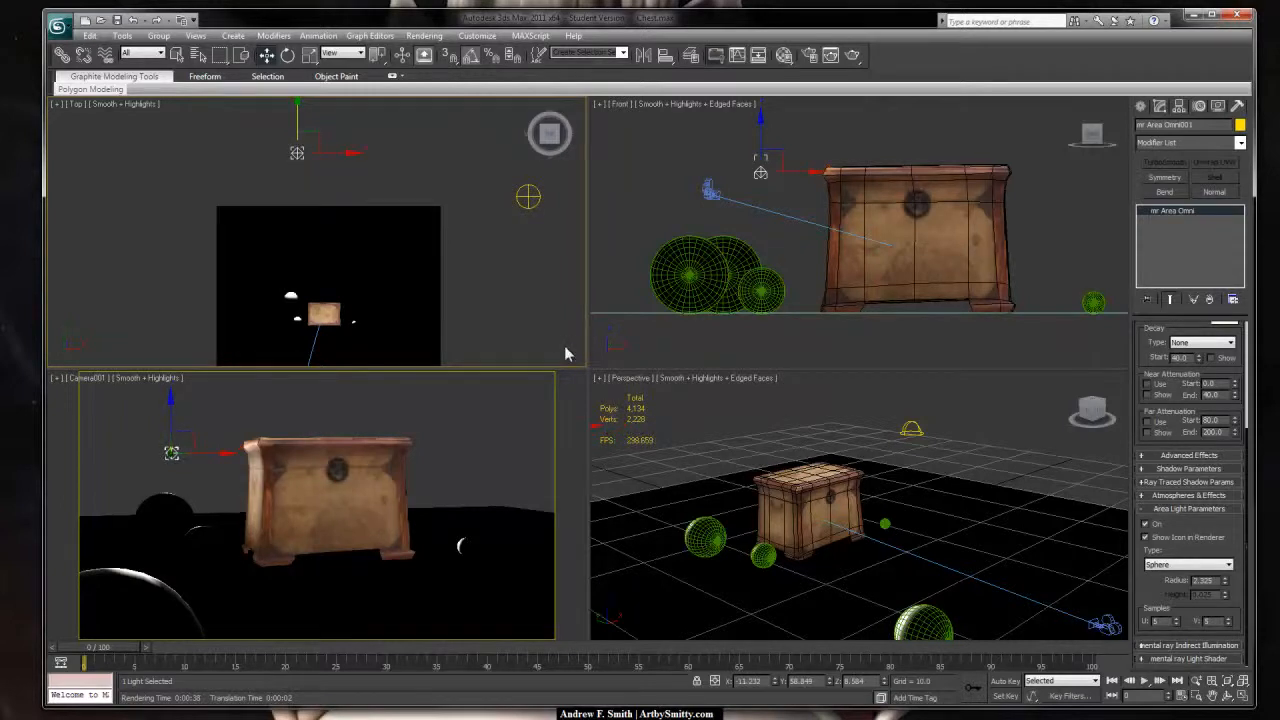
pyautogui.rightClick(228, 428)
pyautogui.moveTo(214, 453); pyautogui.dragTo(238, 453)
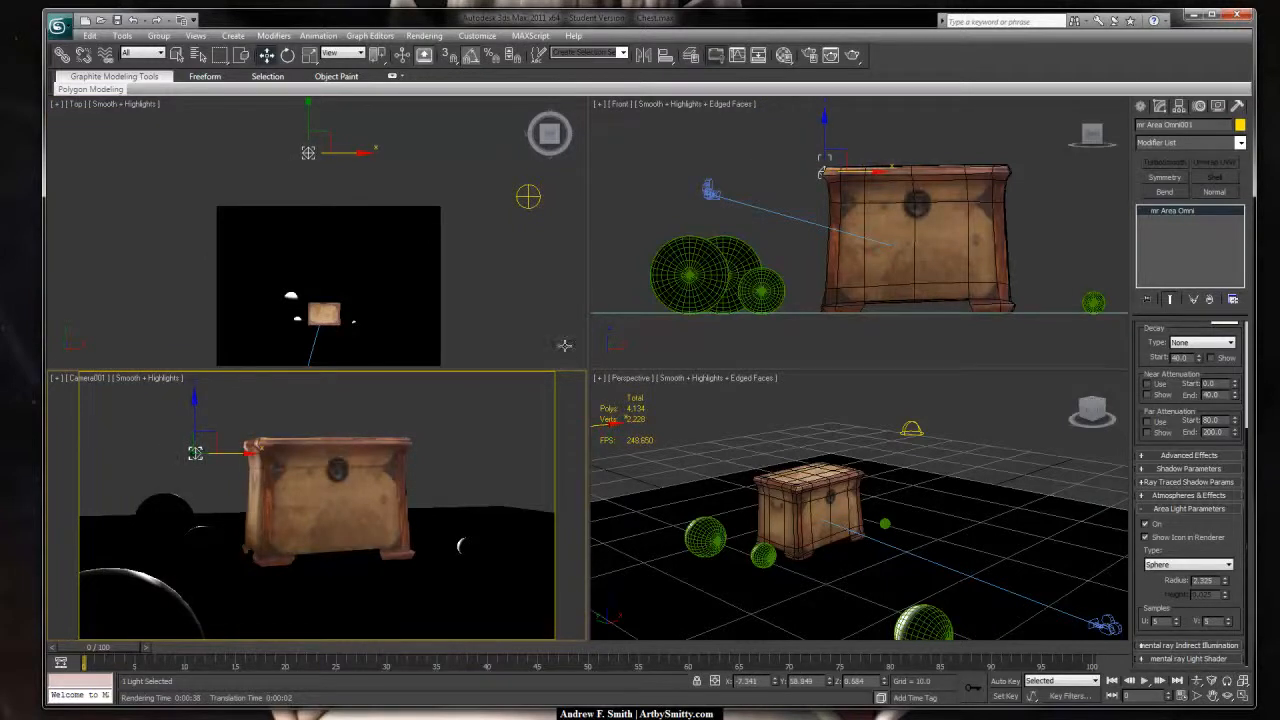
pyautogui.hotkey('shift', 'q')
# Step: Try the area light at X about -13.3 and Z about 12.1 with a test render, and cancel the render
pyautogui.moveTo(195, 417); pyautogui.dragTo(195, 395)
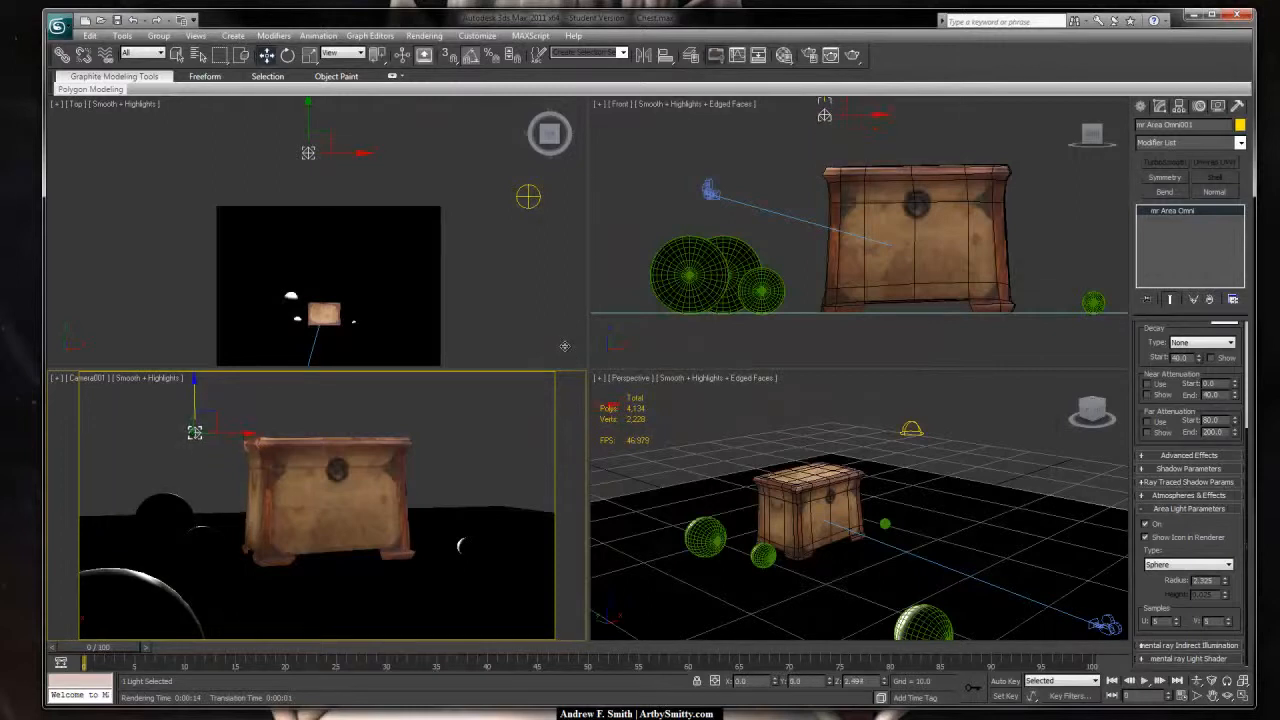
pyautogui.rightClick(565, 346)
pyautogui.moveTo(350, 153); pyautogui.dragTo(333, 153)
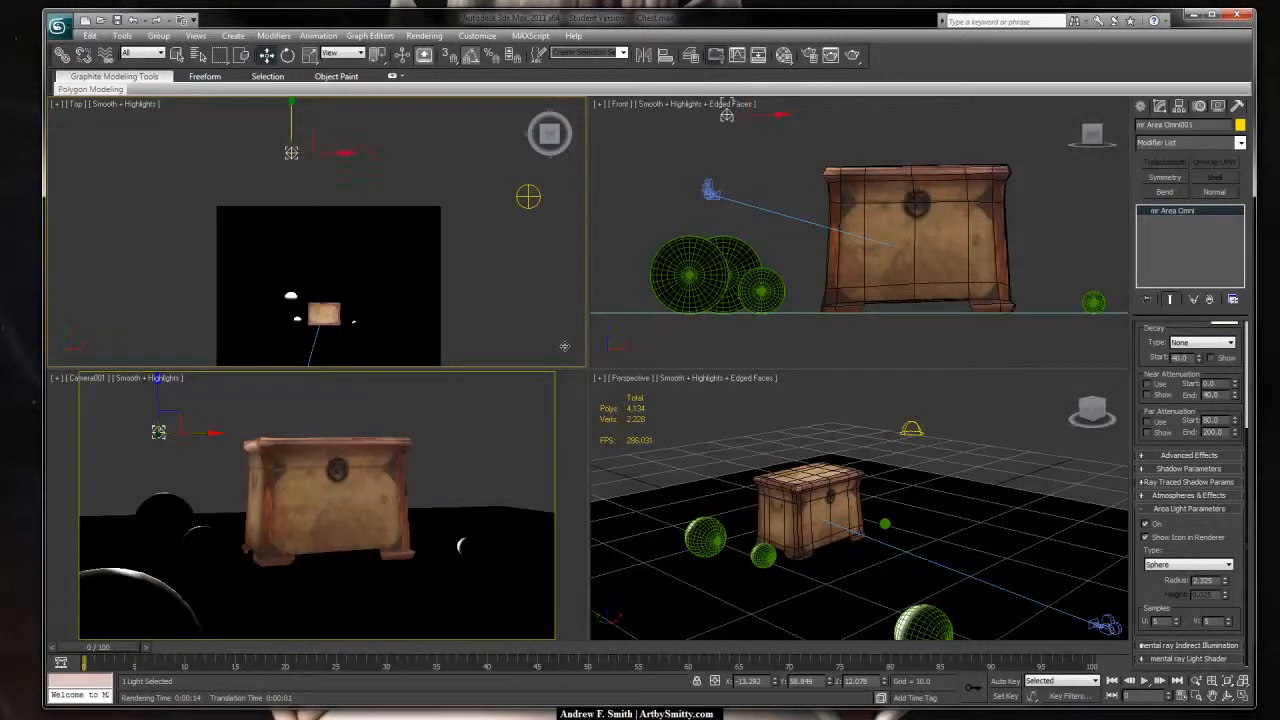
pyautogui.rightClick(565, 378)
pyautogui.hotkey('shift', 'q')
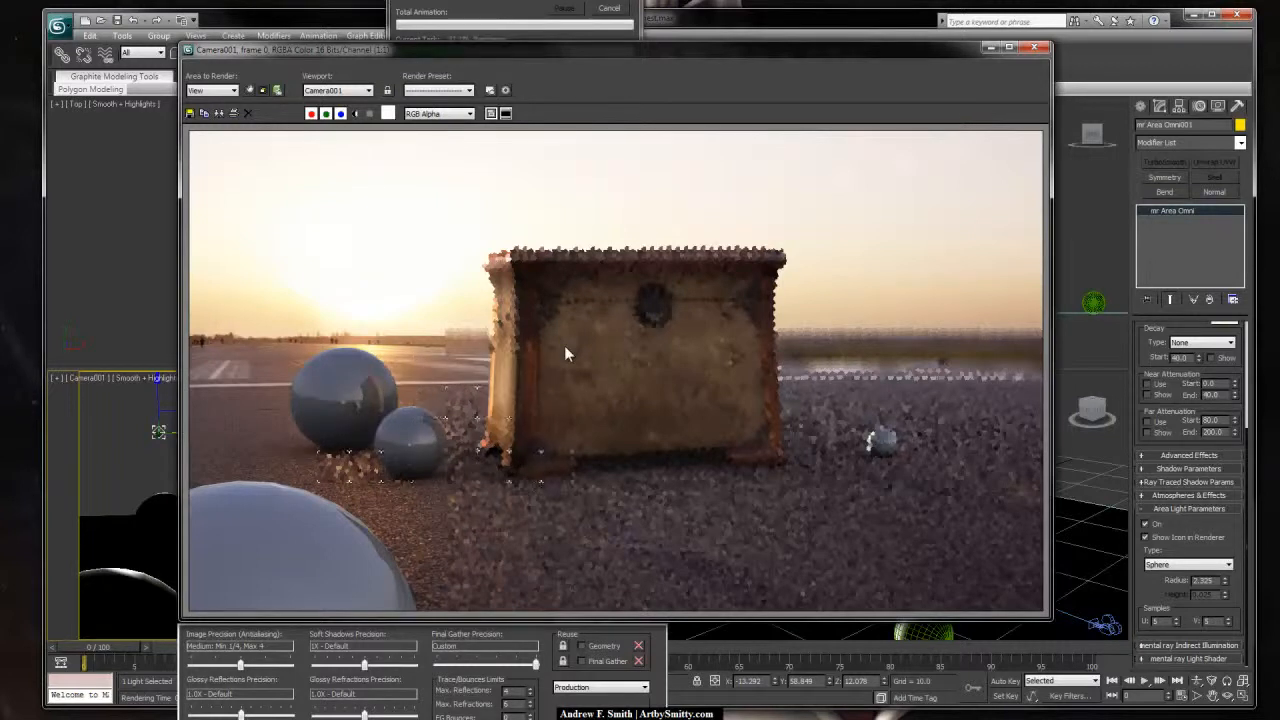
pyautogui.press('Escape')
pyautogui.press('Escape')
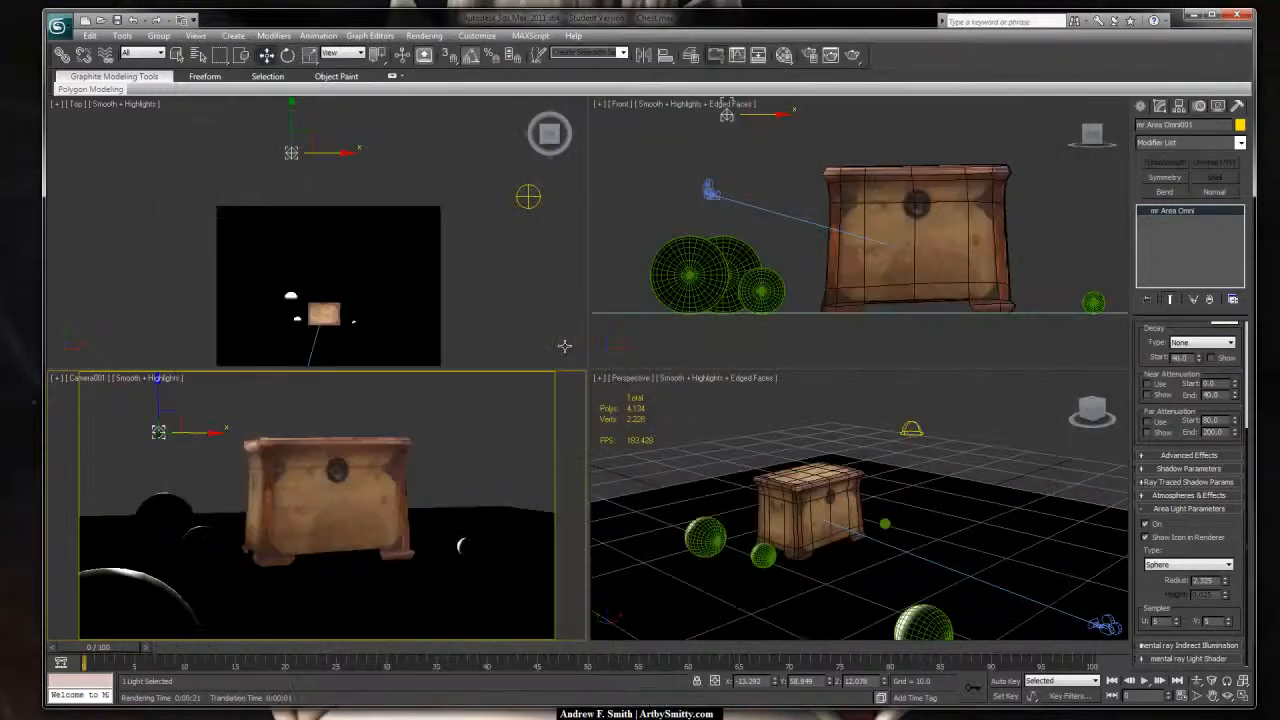
# Step: Try the area light at X about -12.5 and Z about 11.5 with another test render, and cancel it
pyautogui.moveTo(171, 421)
pyautogui.mouseDown()
pyautogui.moveTo(152, 408)
pyautogui.moveTo(158, 397)
pyautogui.moveTo(185, 435)
pyautogui.mouseUp()
pyautogui.moveTo(564, 346); pyautogui.dragTo(567, 354)
pyautogui.rightClick(565, 347)
pyautogui.rightClick(680, 215)
pyautogui.moveTo(769, 134); pyautogui.dragTo(769, 91)
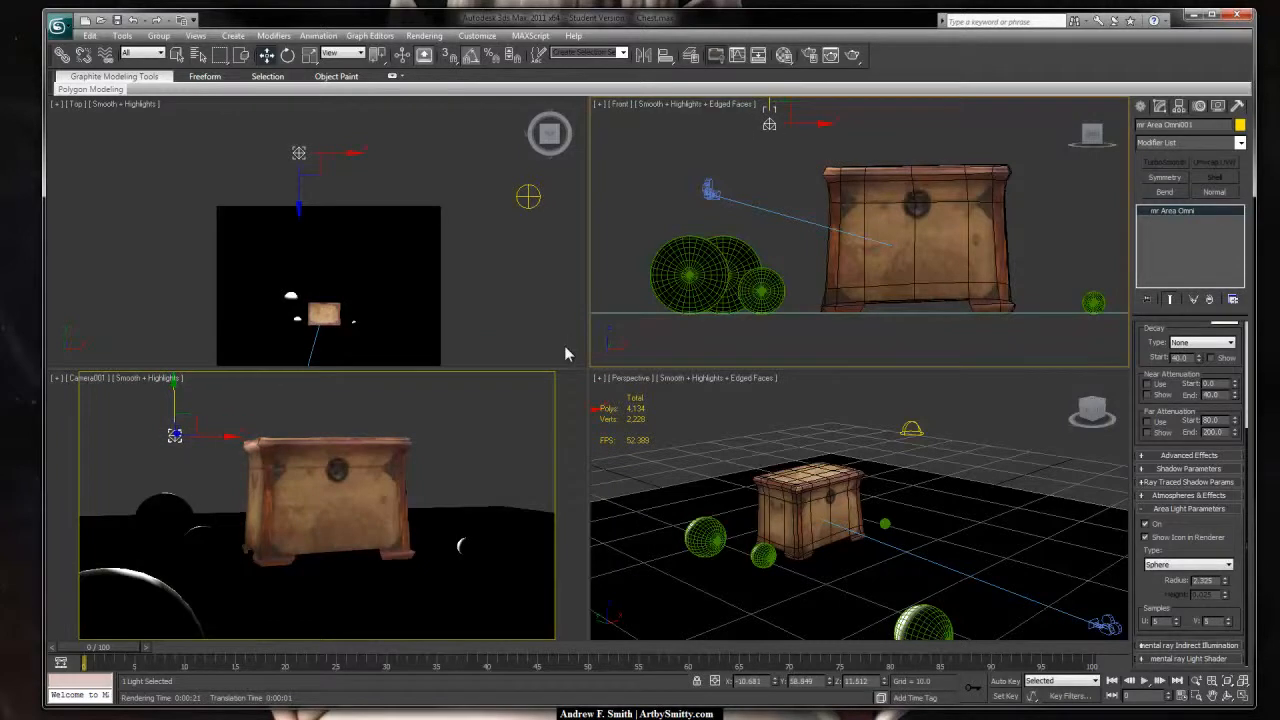
pyautogui.rightClick(565, 350)
pyautogui.moveTo(565, 348); pyautogui.dragTo(567, 354)
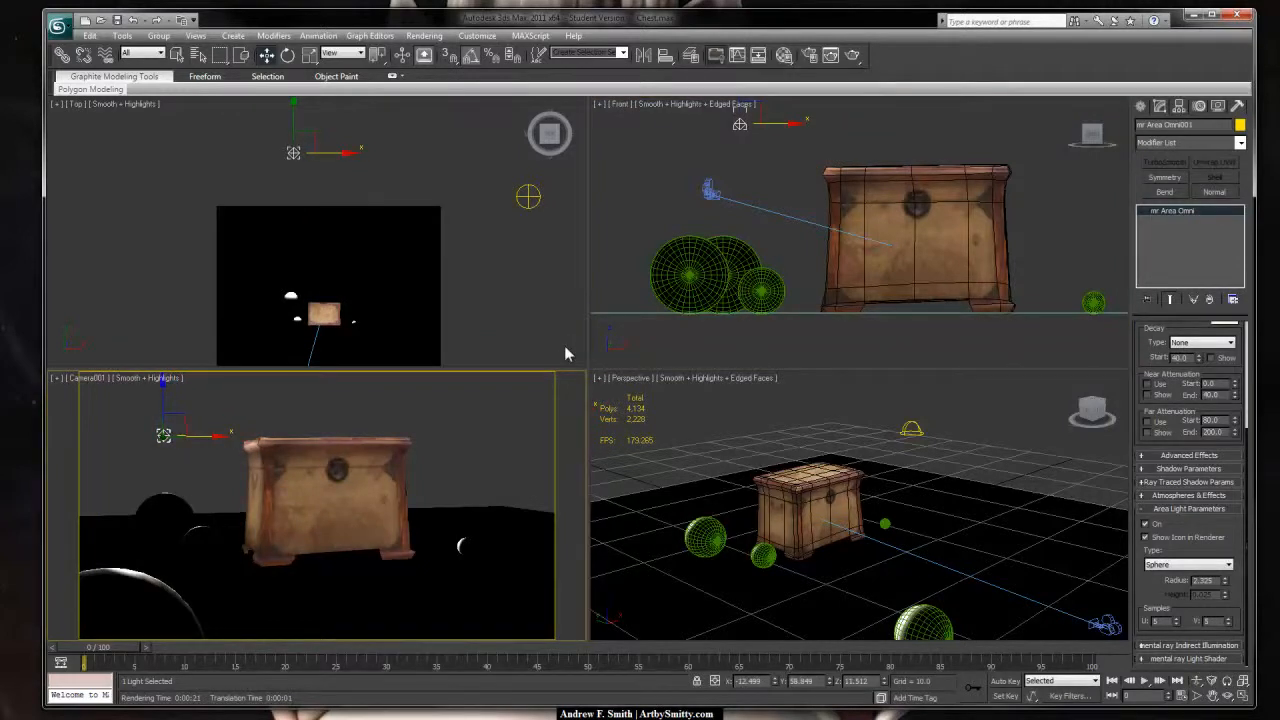
pyautogui.hotkey('shift', 'q')
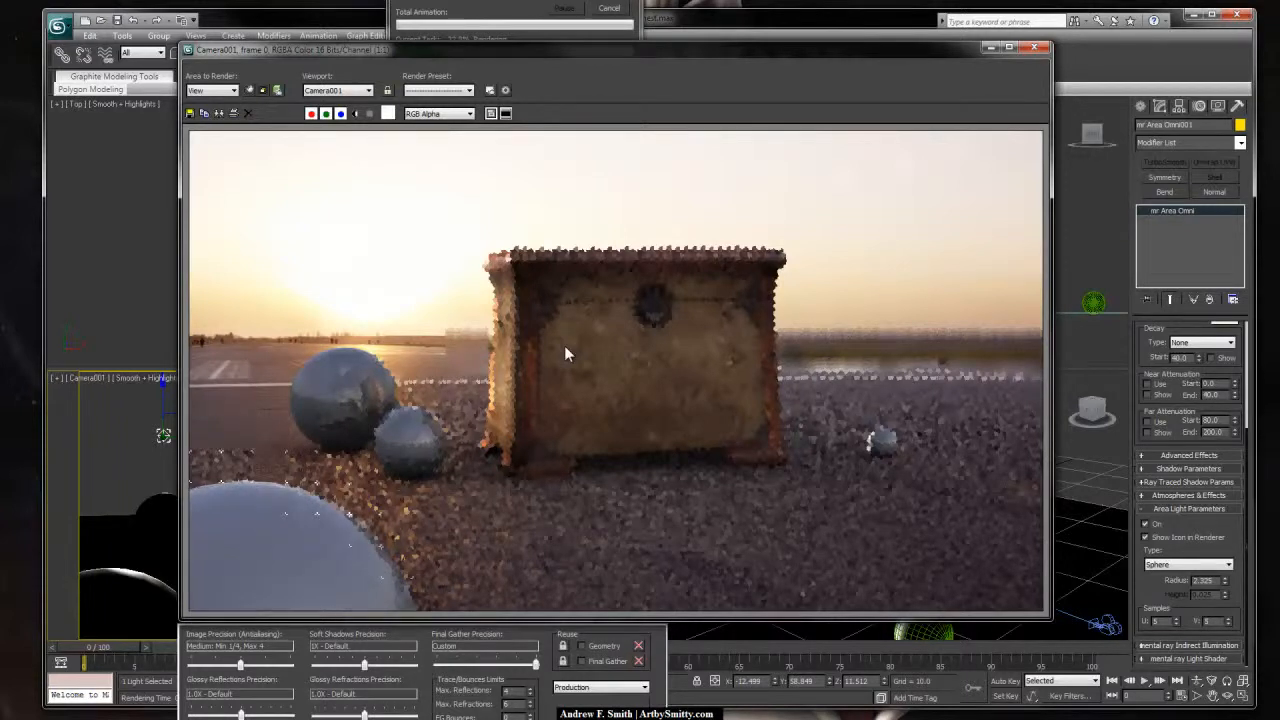
pyautogui.press('Escape')
pyautogui.press('Escape')
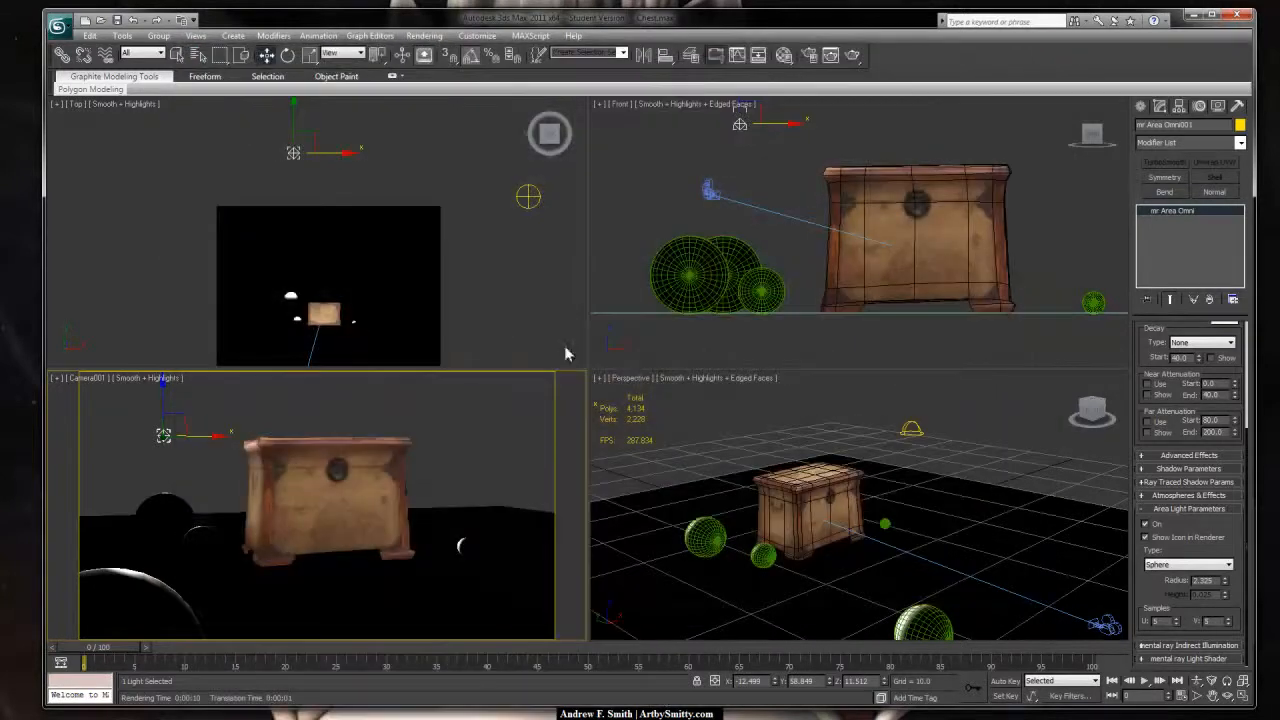
# Step: Raise the area light to Z about 17.6, shift it to X about -11.2, and render the camera view
pyautogui.moveTo(175, 424); pyautogui.dragTo(184, 396)
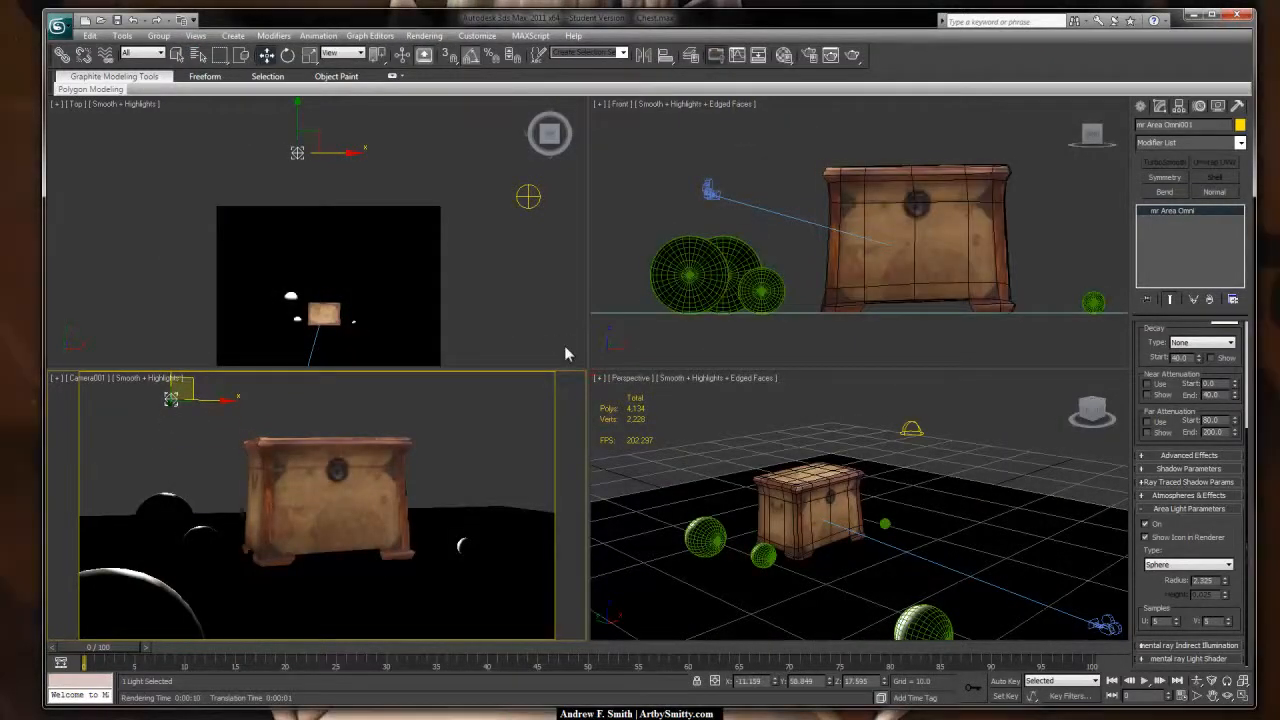
pyautogui.hotkey('shift', 'q')
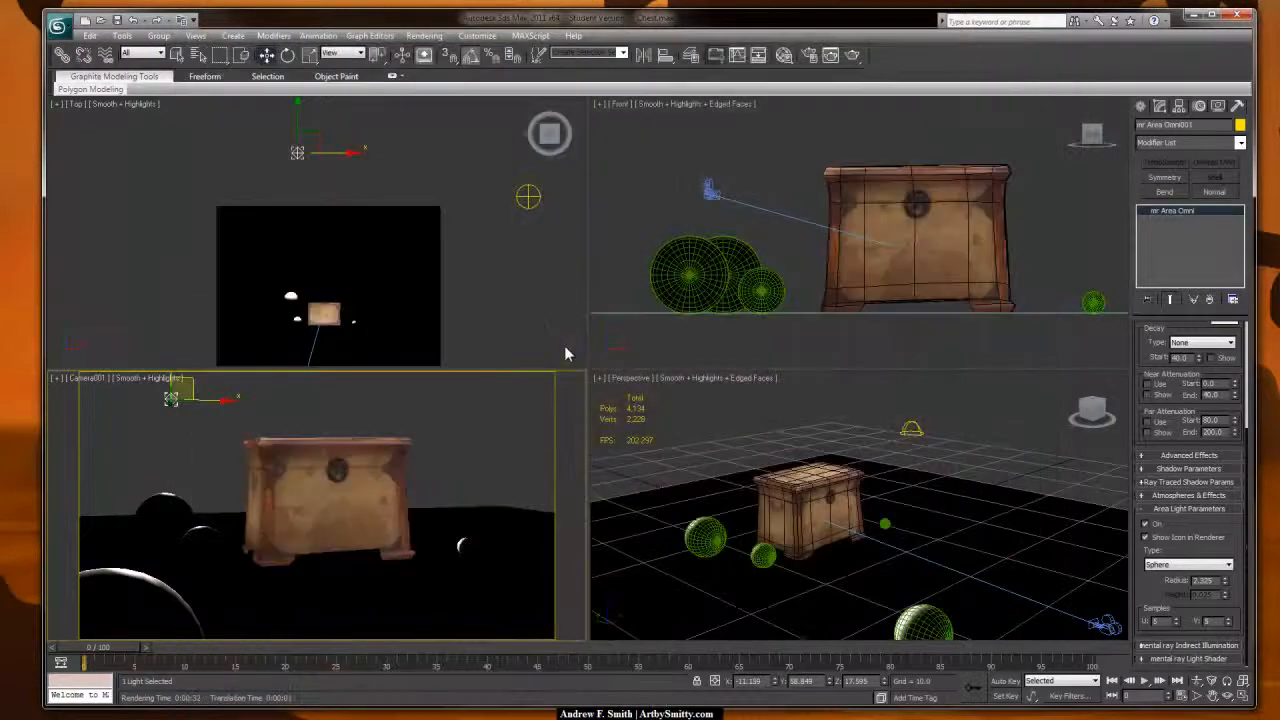
# Step: Set the Final Gather diffuse bounces to 2 in the render setup, deselect the light, and render the camera view
pyautogui.press('F10')
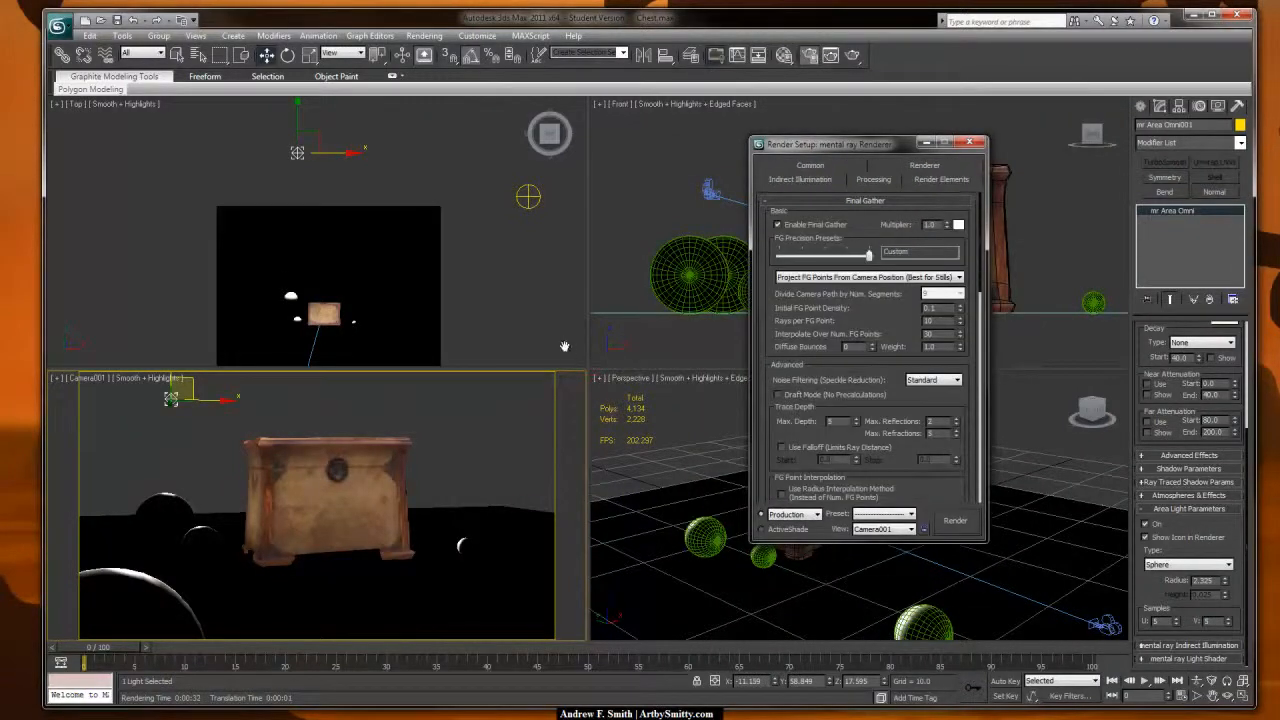
pyautogui.scroll(-1, 565, 346)
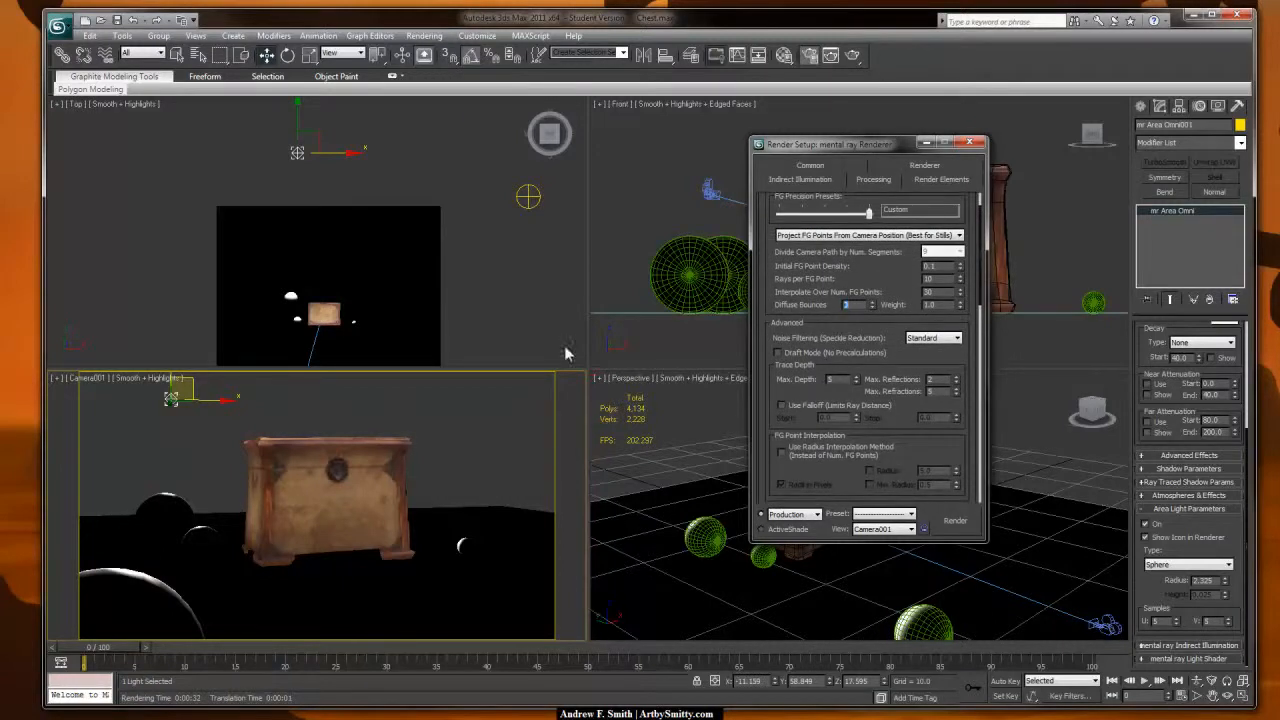
pyautogui.scroll(1, 565, 350)
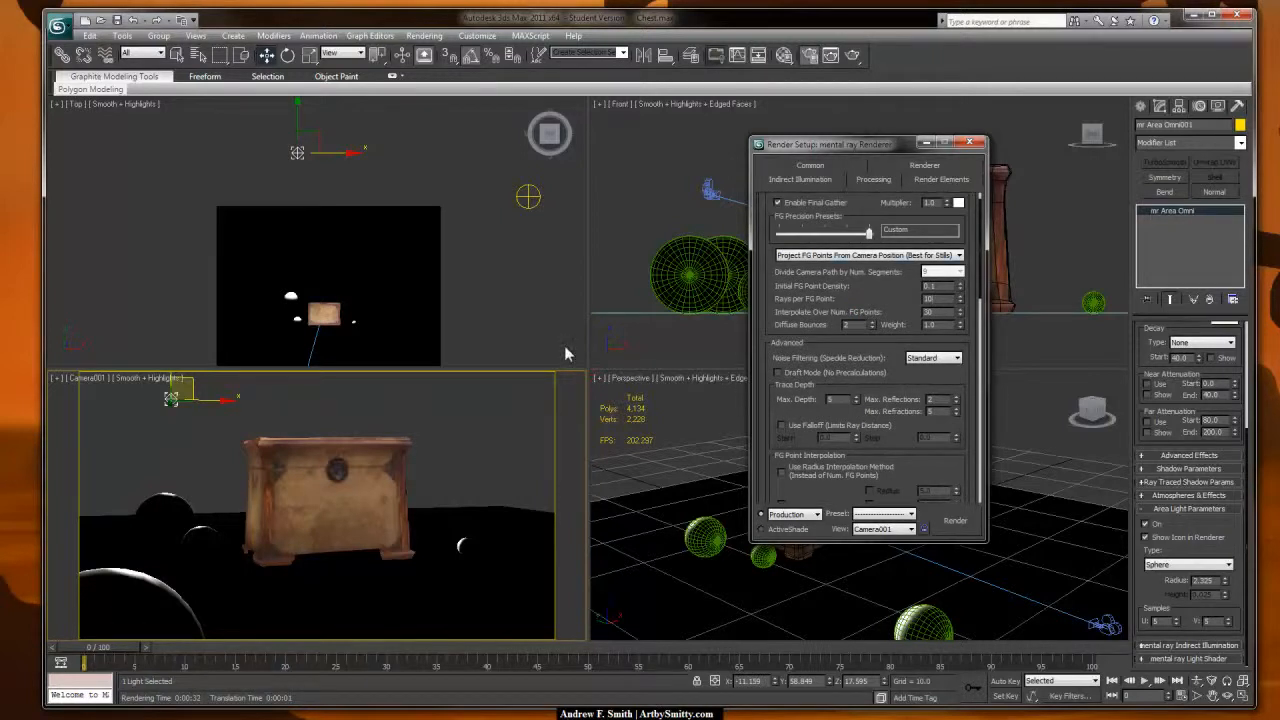
pyautogui.scroll(1, 565, 350)
pyautogui.scroll(-3, 565, 346)
pyautogui.scroll(-1, 866, 350)
pyautogui.scroll(1, 866, 350)
pyautogui.click(970, 142)
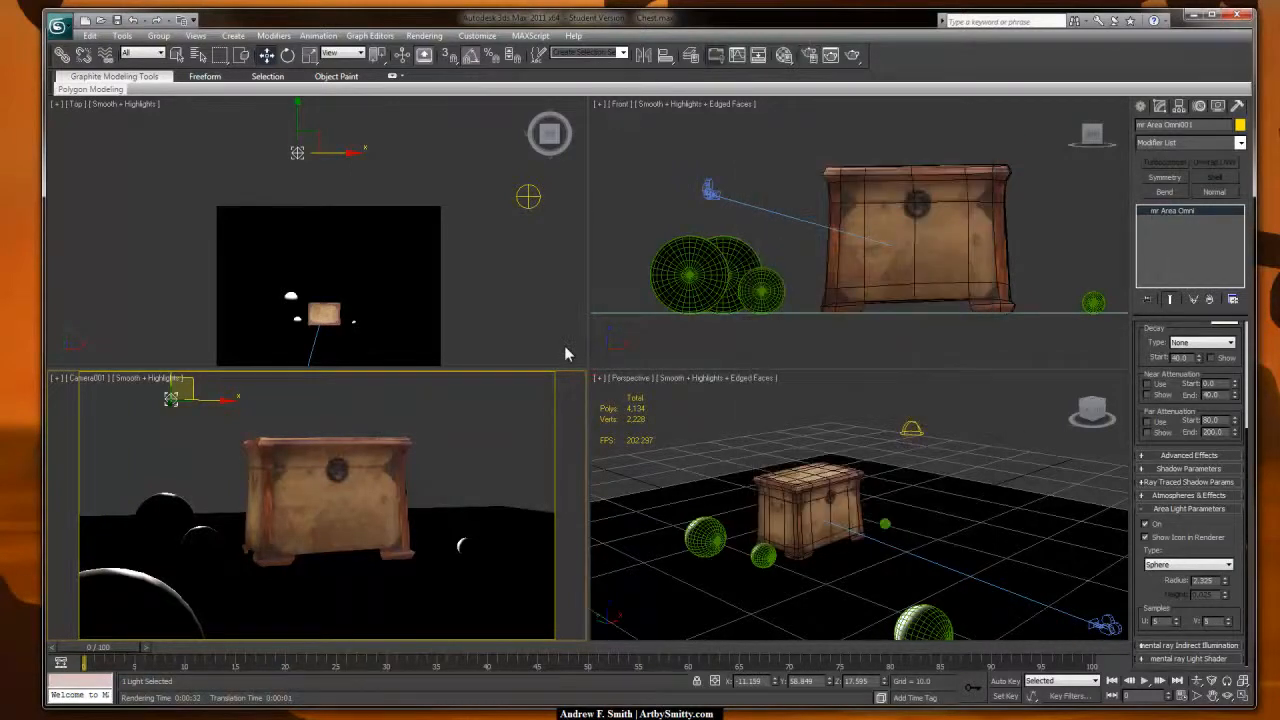
pyautogui.hotkey('ctrl', 'd')
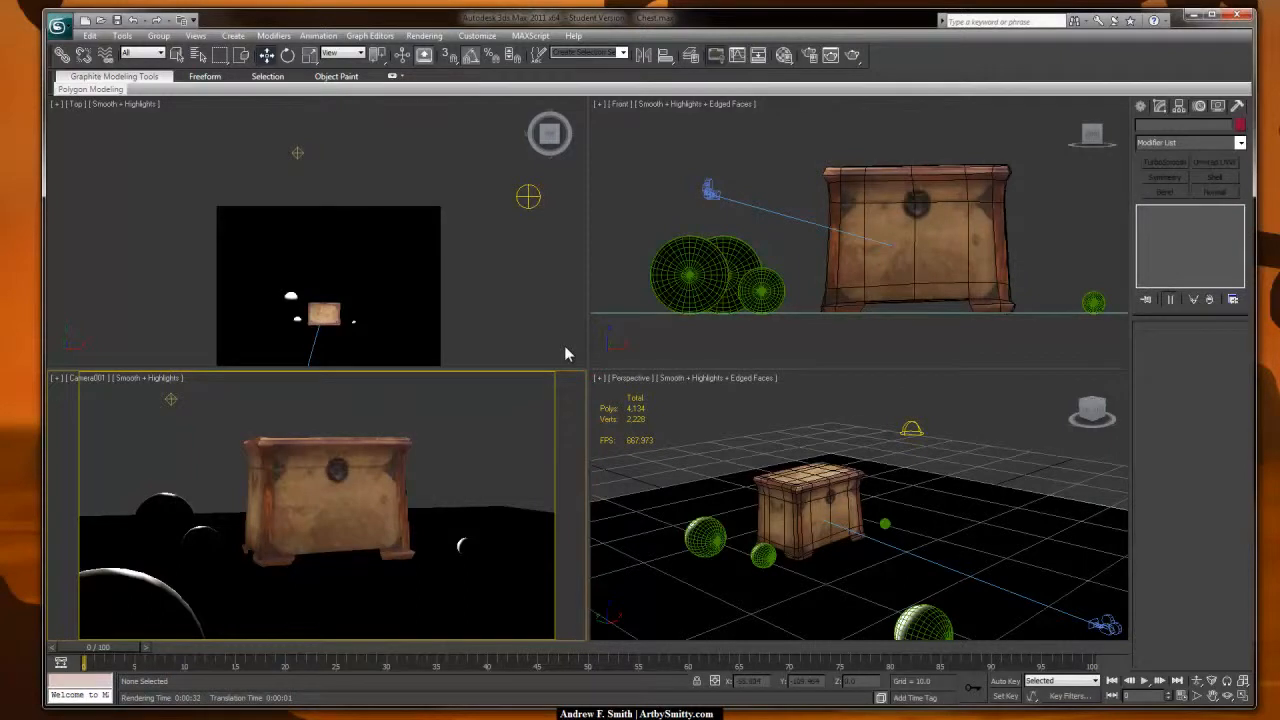
pyautogui.hotkey('shift', 'q')
# Step: Select the floor plane and scale it up uniformly to about 385 percent, so it extends farther toward the horizon
pyautogui.click(565, 347)
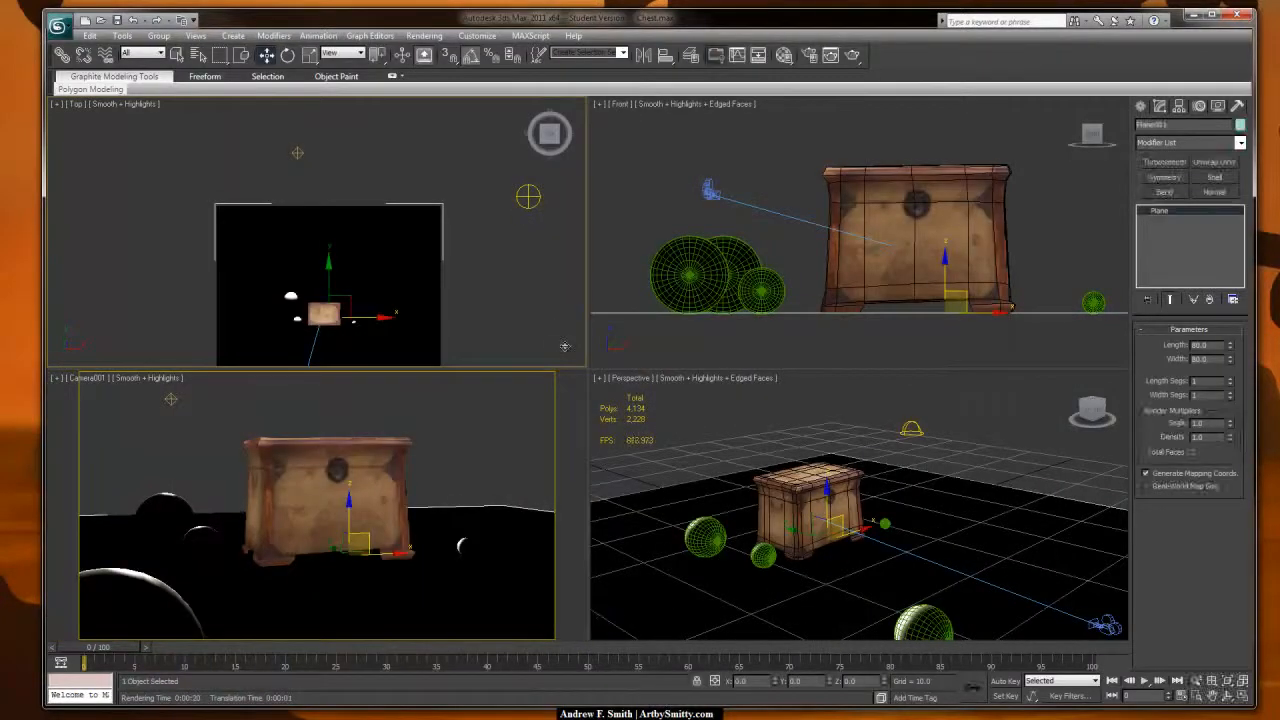
pyautogui.scroll(-2, 565, 347)
pyautogui.scroll(-3, 565, 346)
pyautogui.press('r')
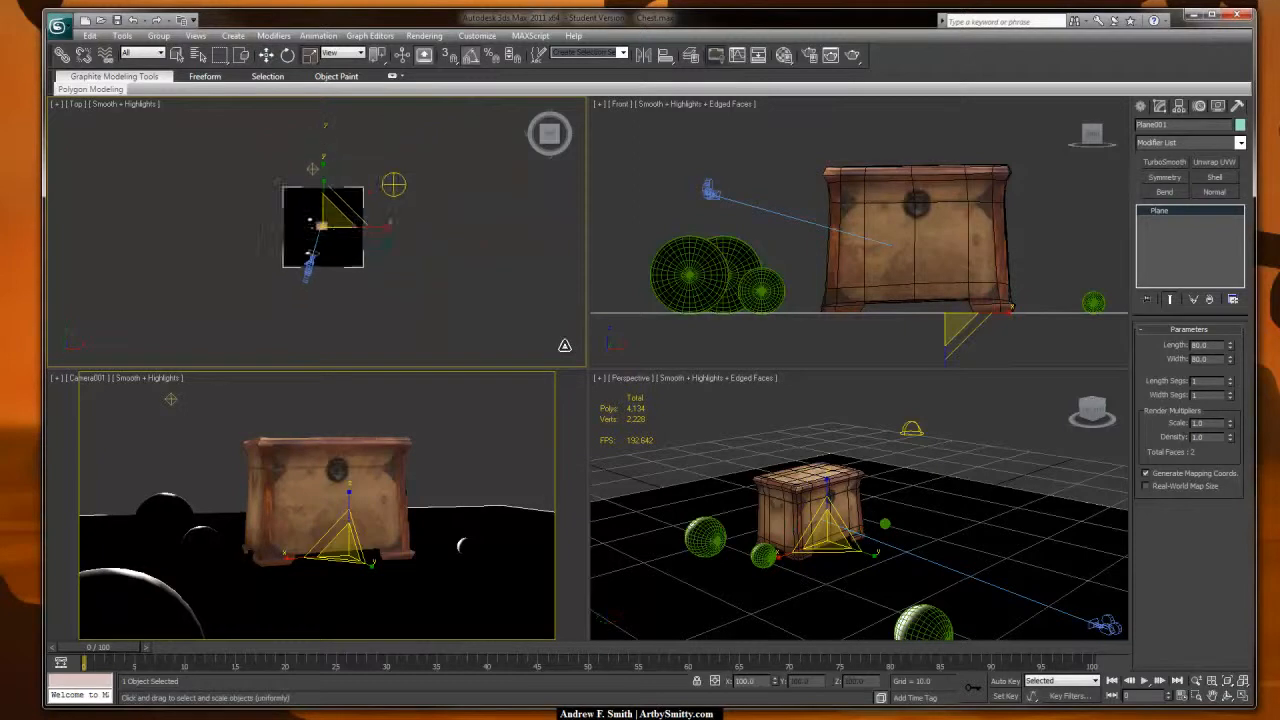
pyautogui.moveTo(565, 346)
pyautogui.mouseDown()
pyautogui.moveTo(566, 70)
pyautogui.moveTo(567, 480)
pyautogui.moveTo(565, 348)
pyautogui.mouseUp()
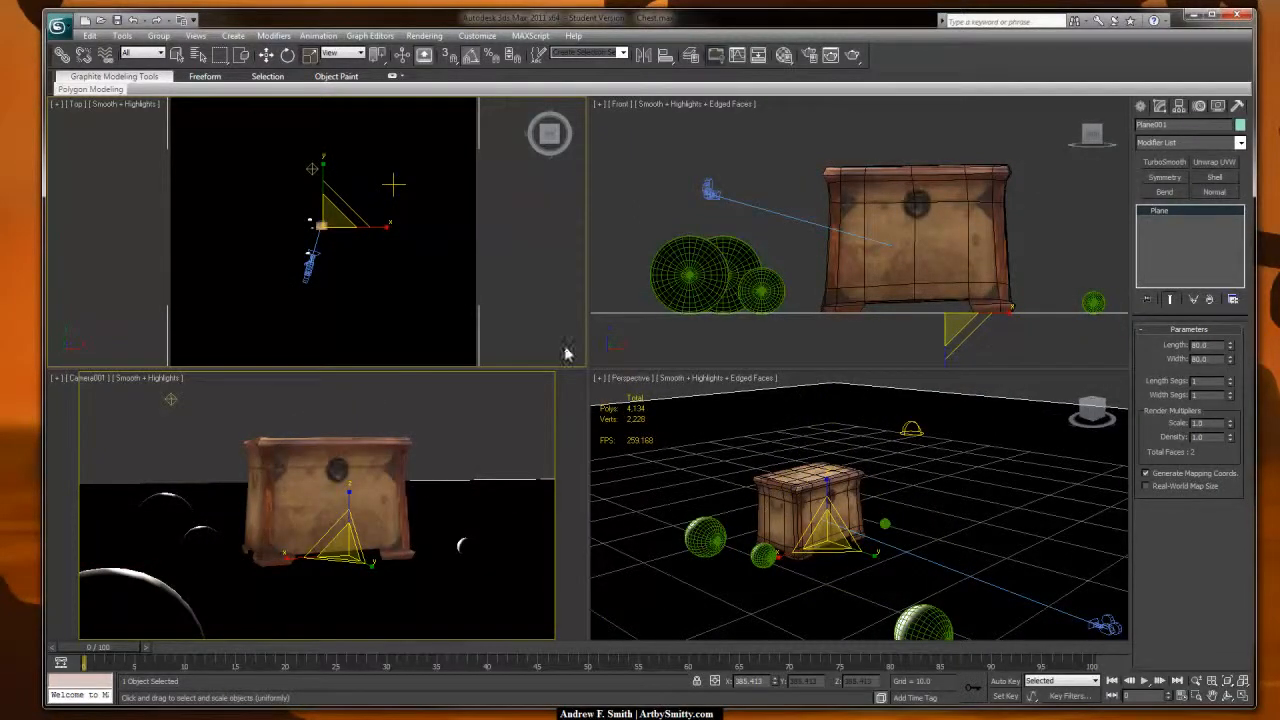
# Step: Add a Z Depth render element in the render setup, and render the camera view with it
pyautogui.press('F10')
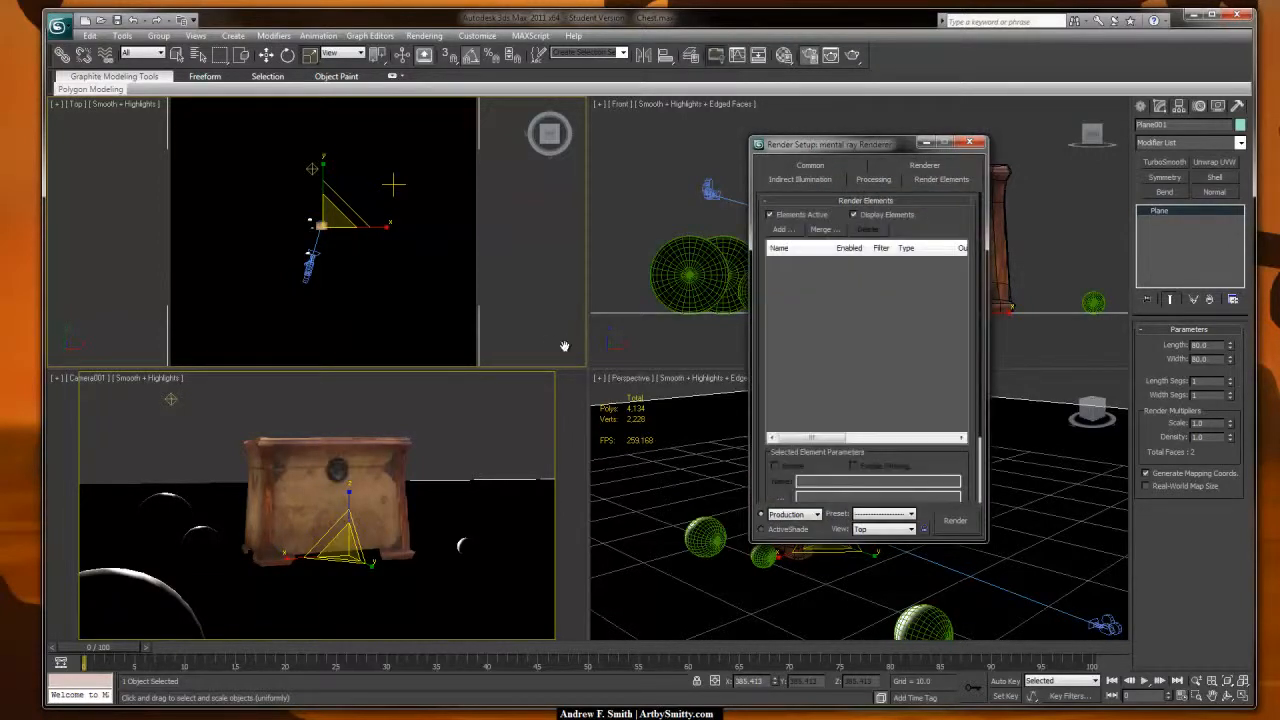
pyautogui.click(783, 230)
pyautogui.moveTo(951, 290); pyautogui.dragTo(951, 388)
pyautogui.click(797, 434)
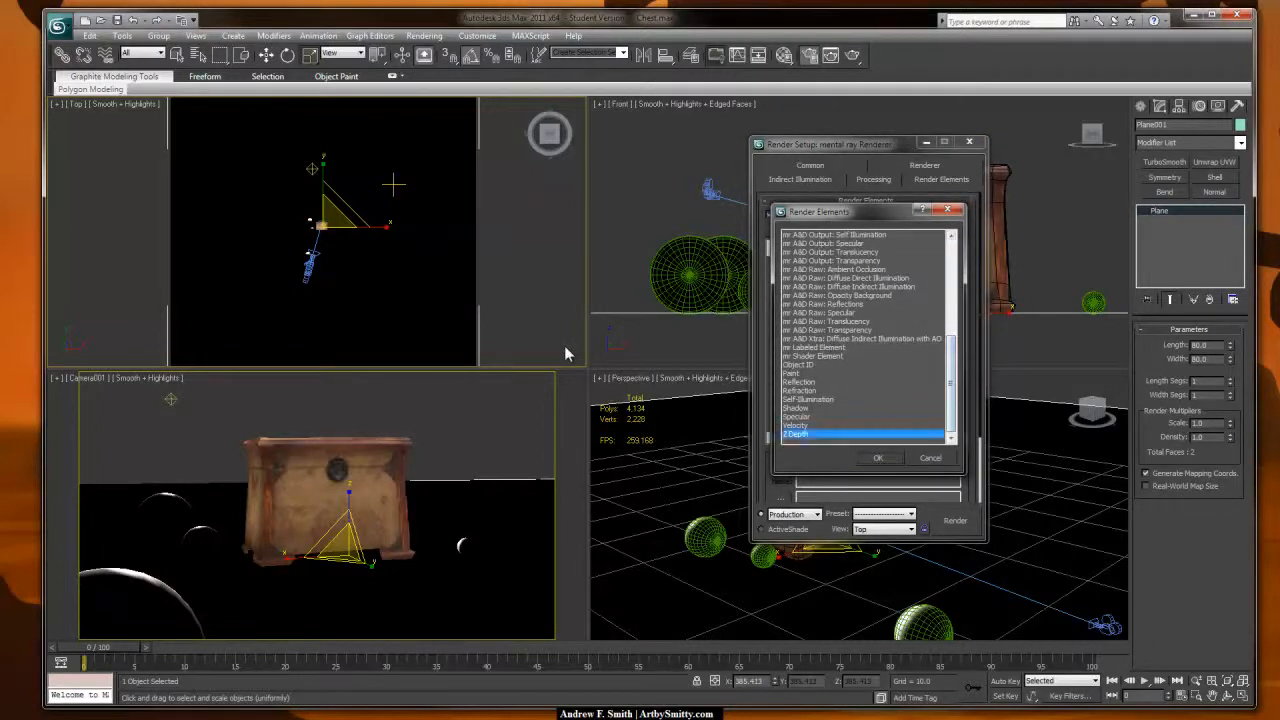
pyautogui.click(878, 457)
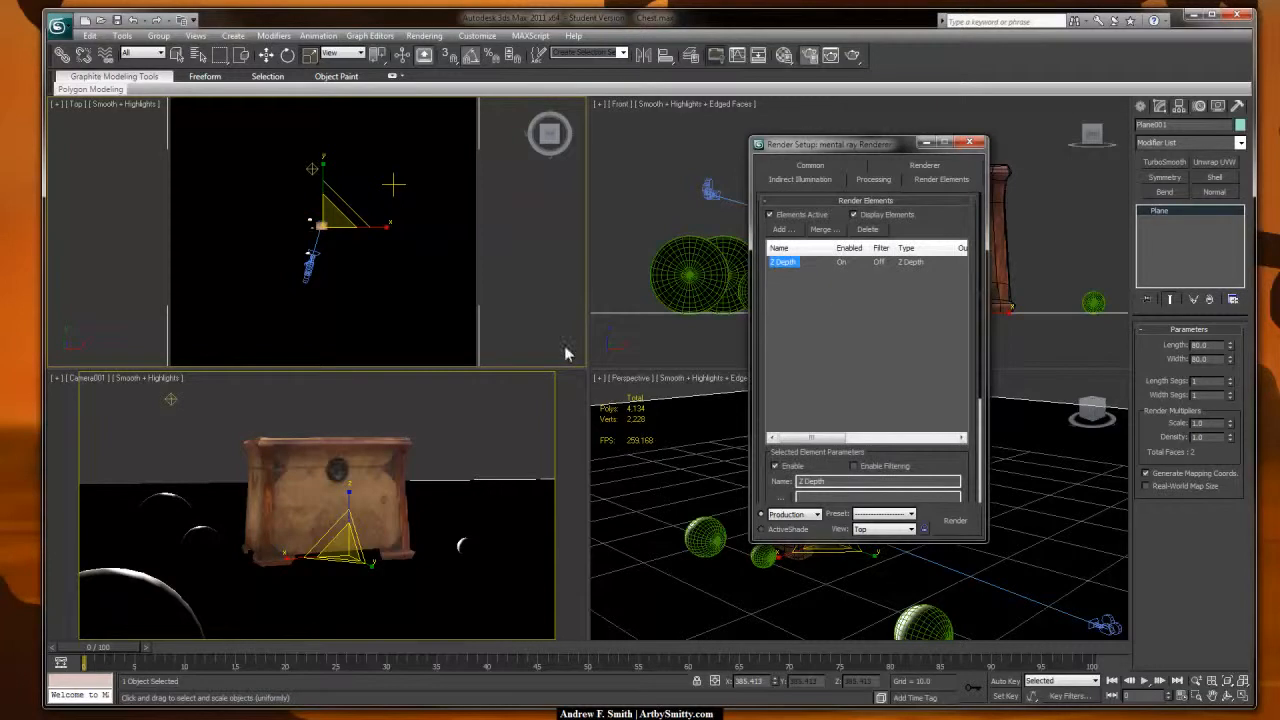
pyautogui.click(490, 425)
pyautogui.click(955, 520)
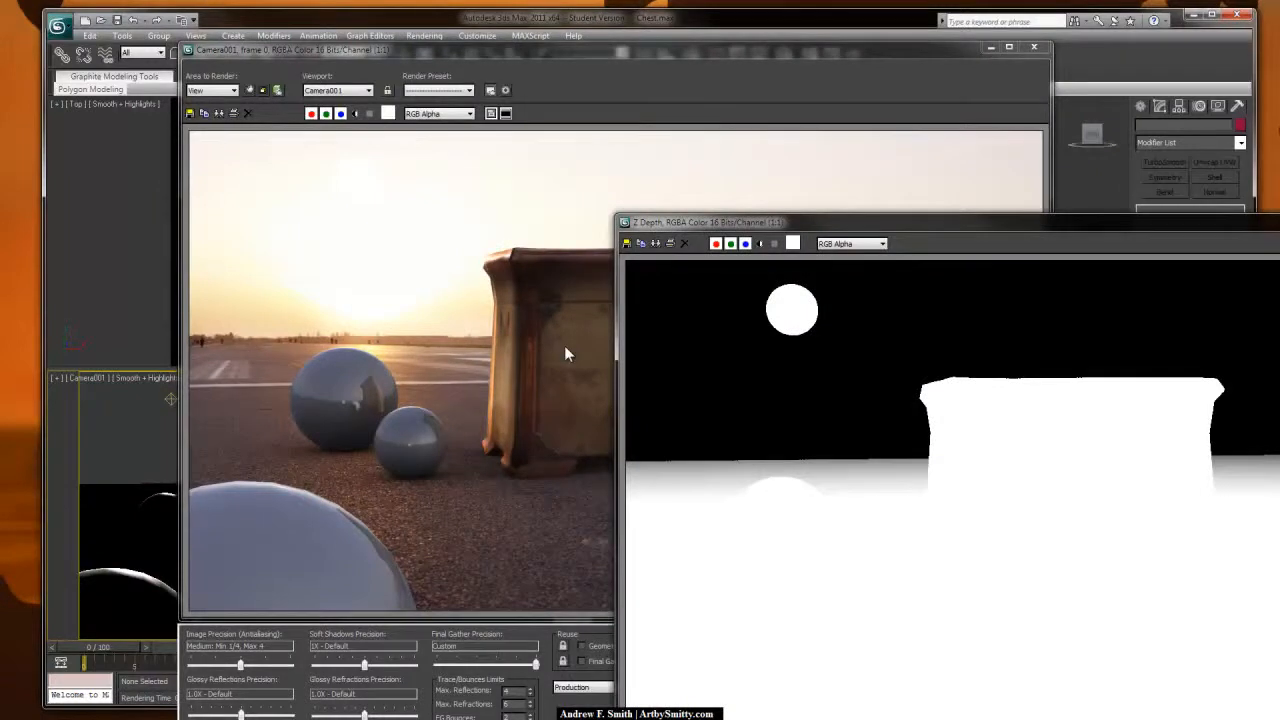
# Step: Save the rendered camera image to the Desktop as a JPEG file named 5
pyautogui.click(565, 353)
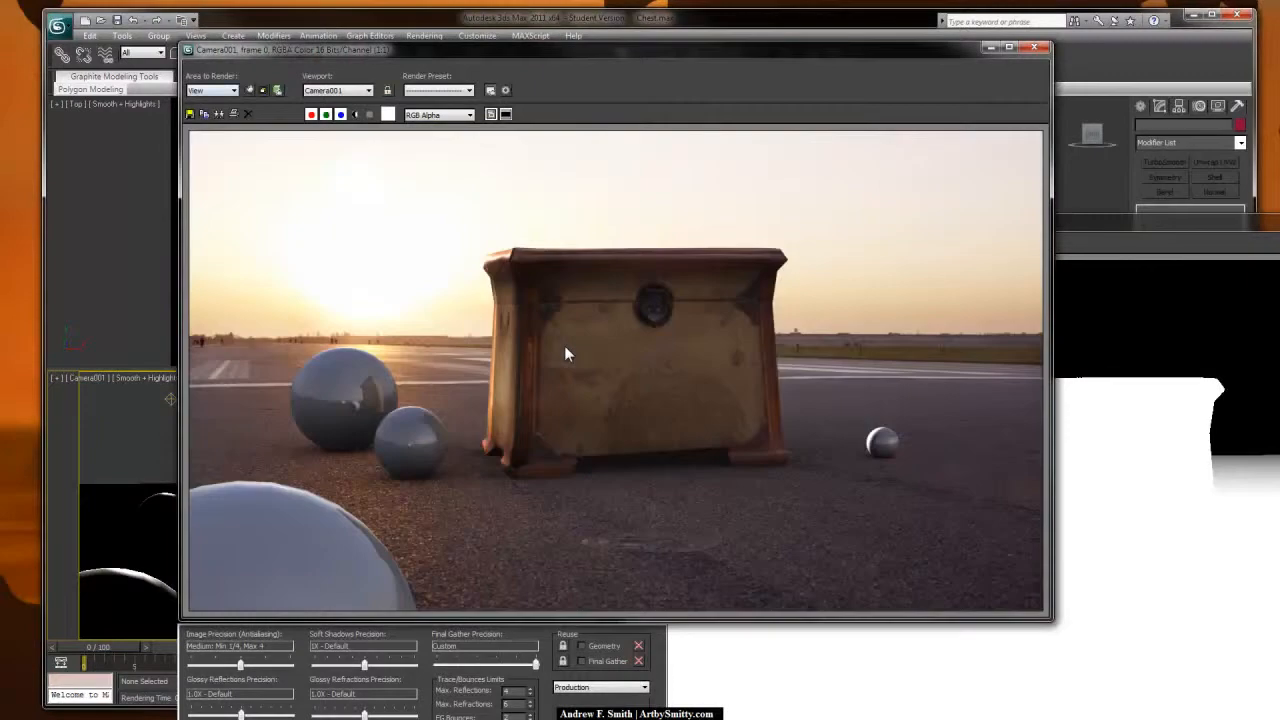
pyautogui.hotkey('ctrl', 's')
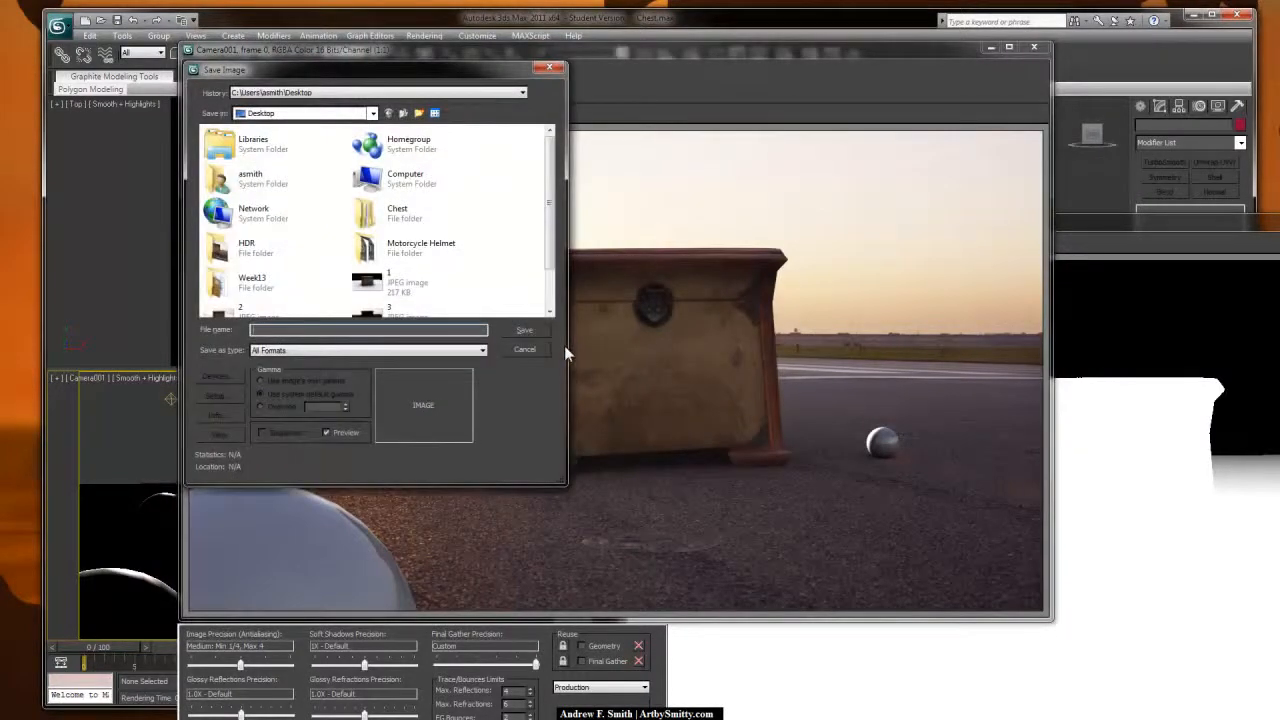
pyautogui.scroll(-1, 565, 353)
pyautogui.write('5')
pyautogui.press('Tab')
pyautogui.press('Down')
pyautogui.press('Down')
pyautogui.press('Down')
pyautogui.press('Down')
pyautogui.press('Down')
pyautogui.press('Down')
pyautogui.press('Down')
pyautogui.press('Down')
pyautogui.press('Down')
pyautogui.press('Down')
pyautogui.press('Up')
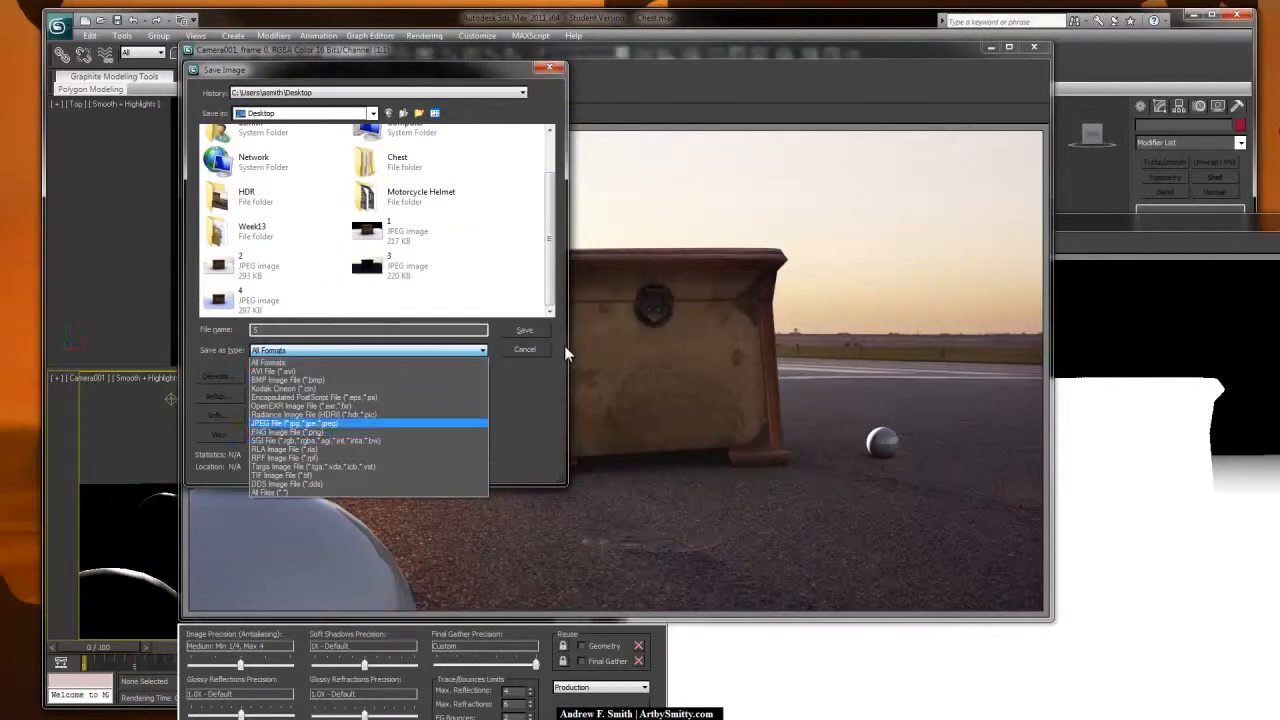
pyautogui.press('Up')
pyautogui.press('Return')
pyautogui.press('Return')
pyautogui.press('Return')
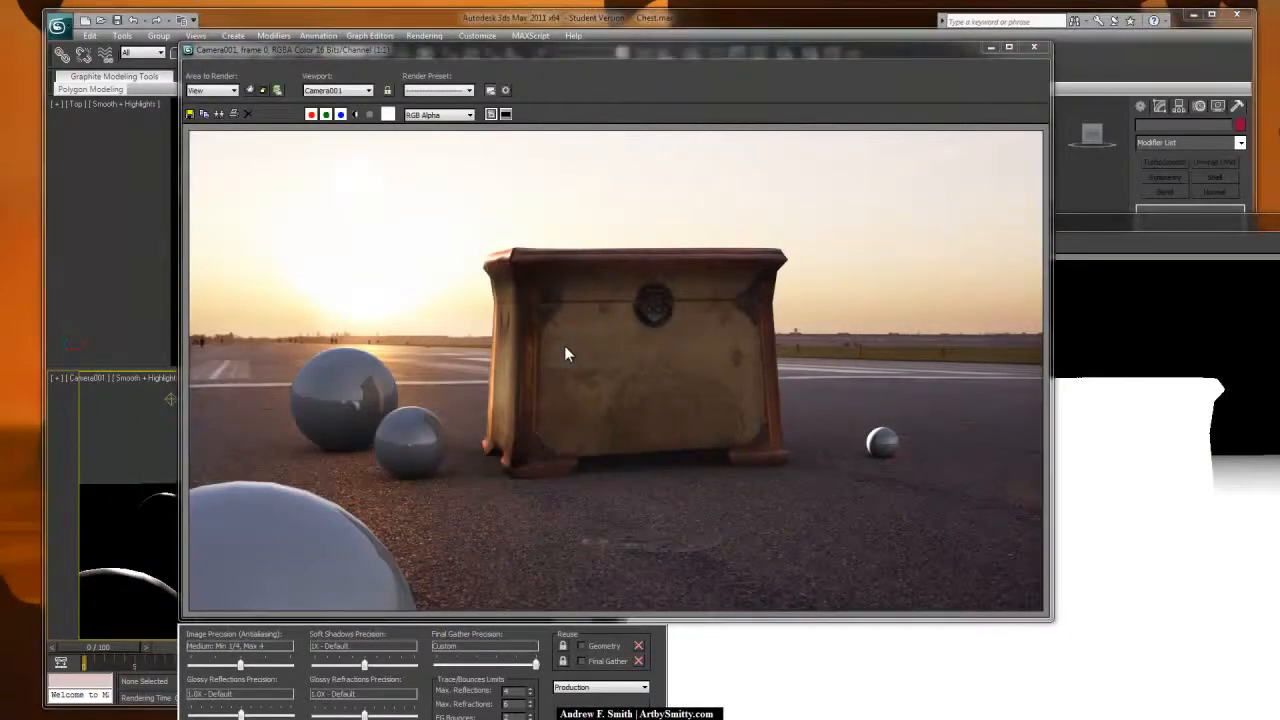
# Step: Switch to Windows Photo Viewer, compare the saved renders with one another, and close the viewer
pyautogui.hotkey('alt', 'Tab')
pyautogui.press('Left')
pyautogui.press('Right')
pyautogui.press('Left')
pyautogui.press('Right')
pyautogui.press('Left')
pyautogui.press('Right')
pyautogui.press('Right')
pyautogui.press('Right')
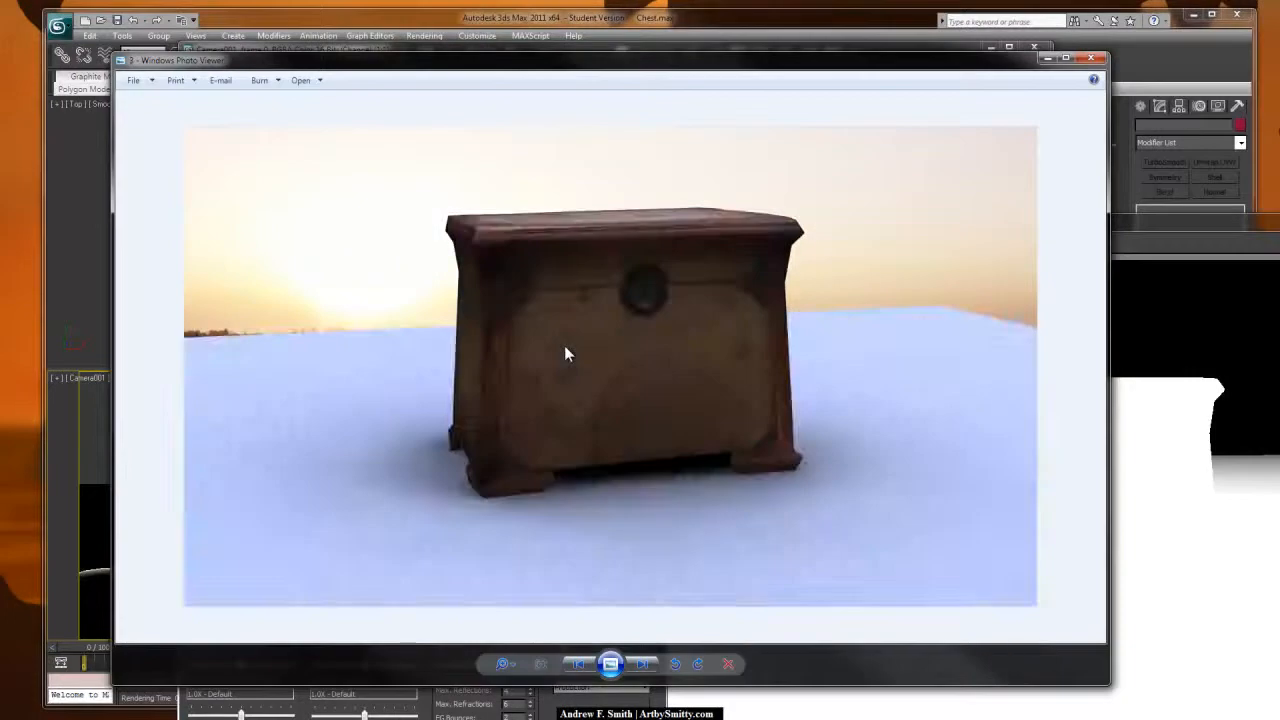
pyautogui.press('Right')
pyautogui.press('Right')
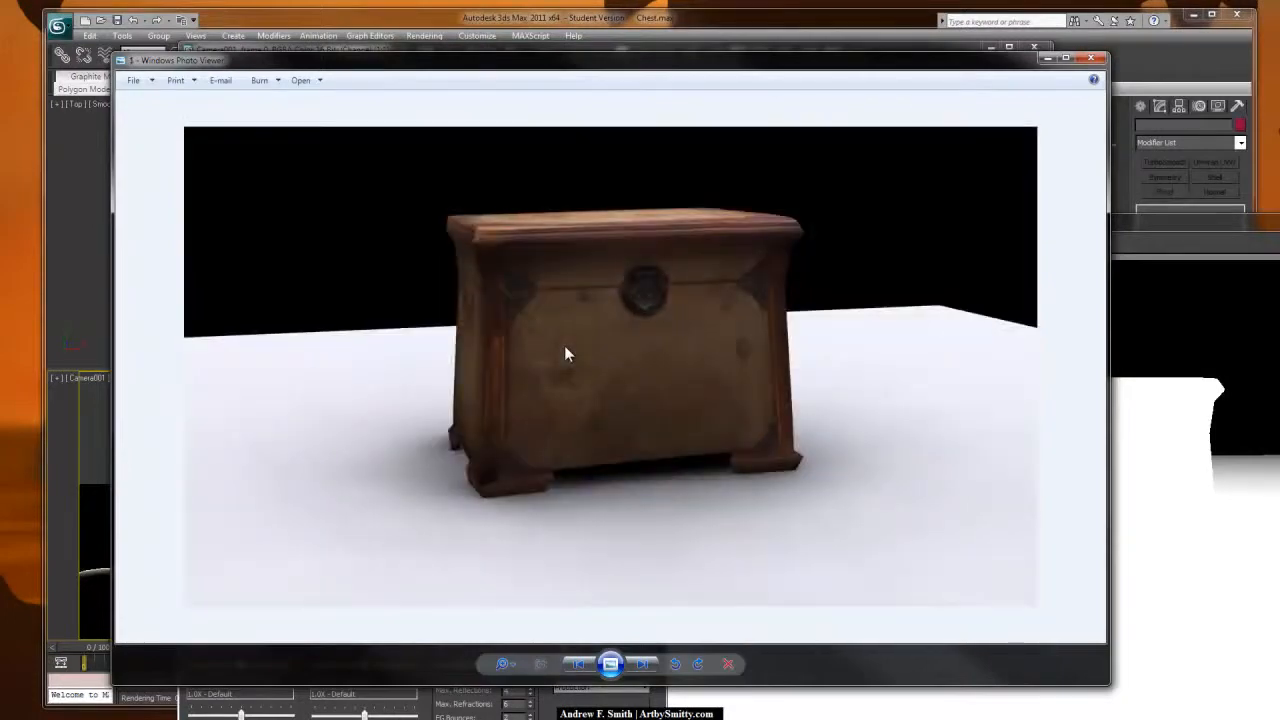
pyautogui.hotkey('alt', 'F4')
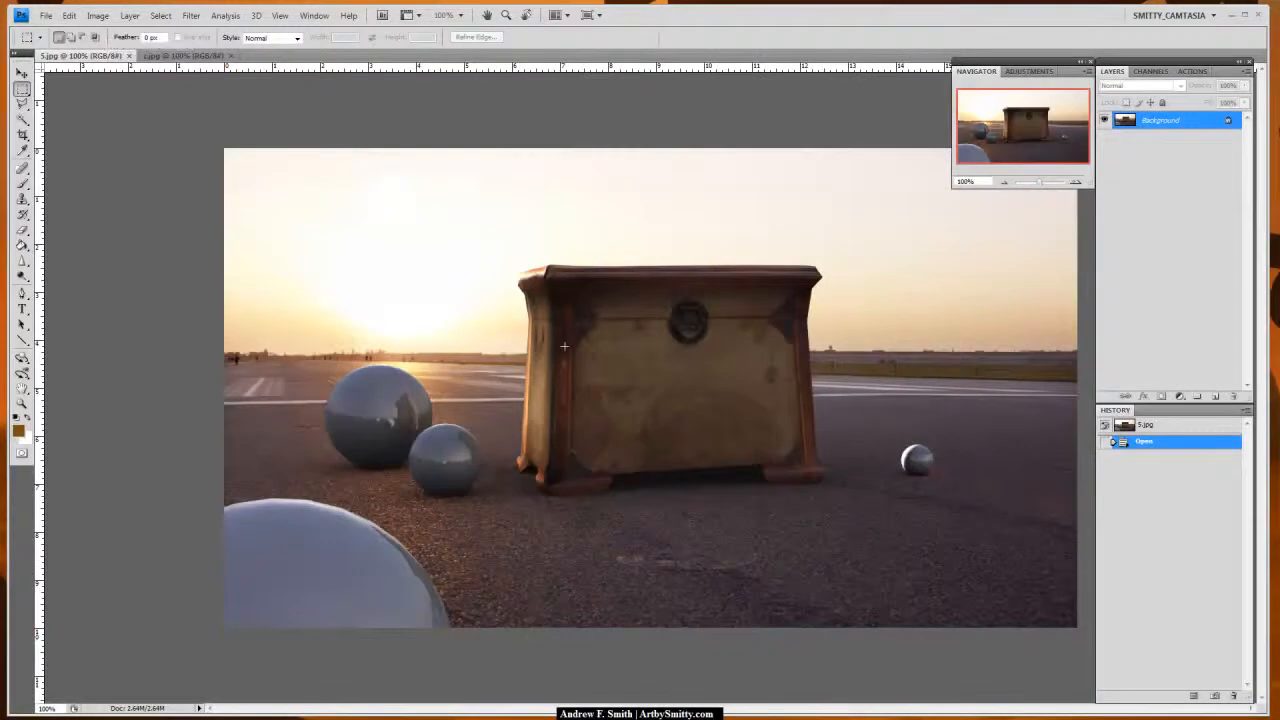
# Step: In Photoshop, adjust 5.jpg with an exposure of about +0.24 and a gamma correction of 1.05, and compare before and after
pyautogui.hotkey('alt', 'i')
pyautogui.press('Down')
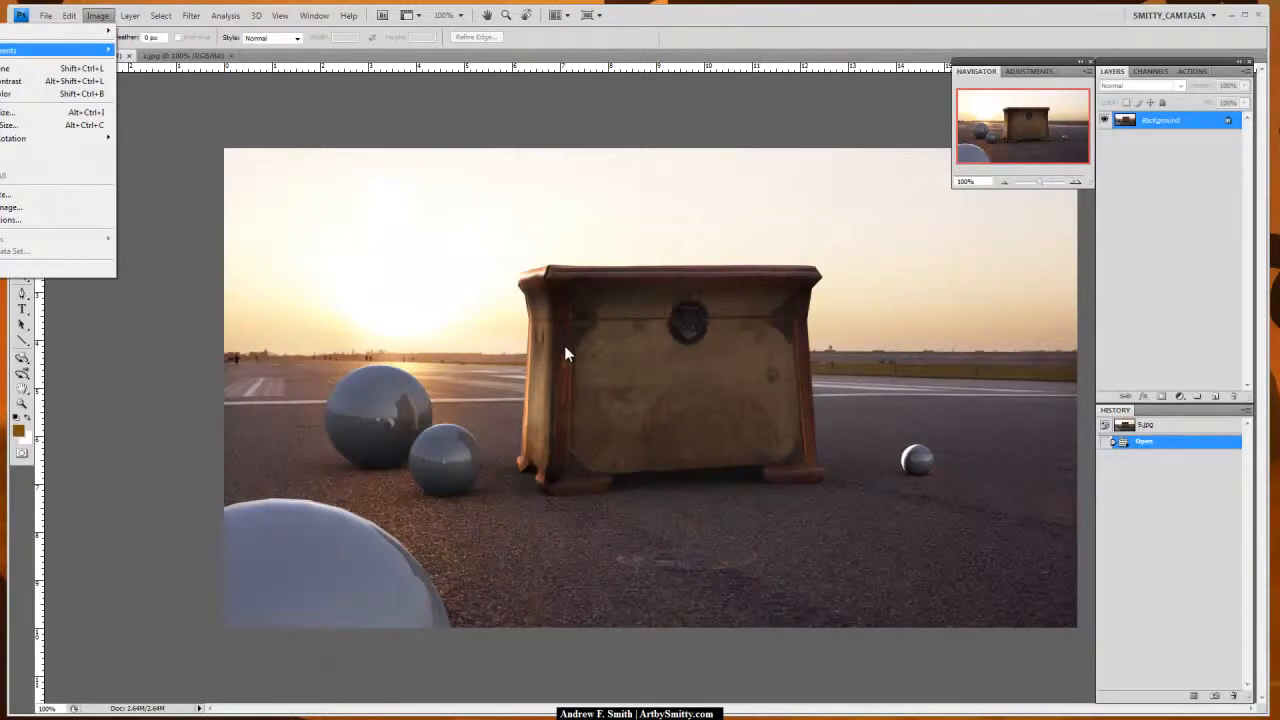
pyautogui.press('e')
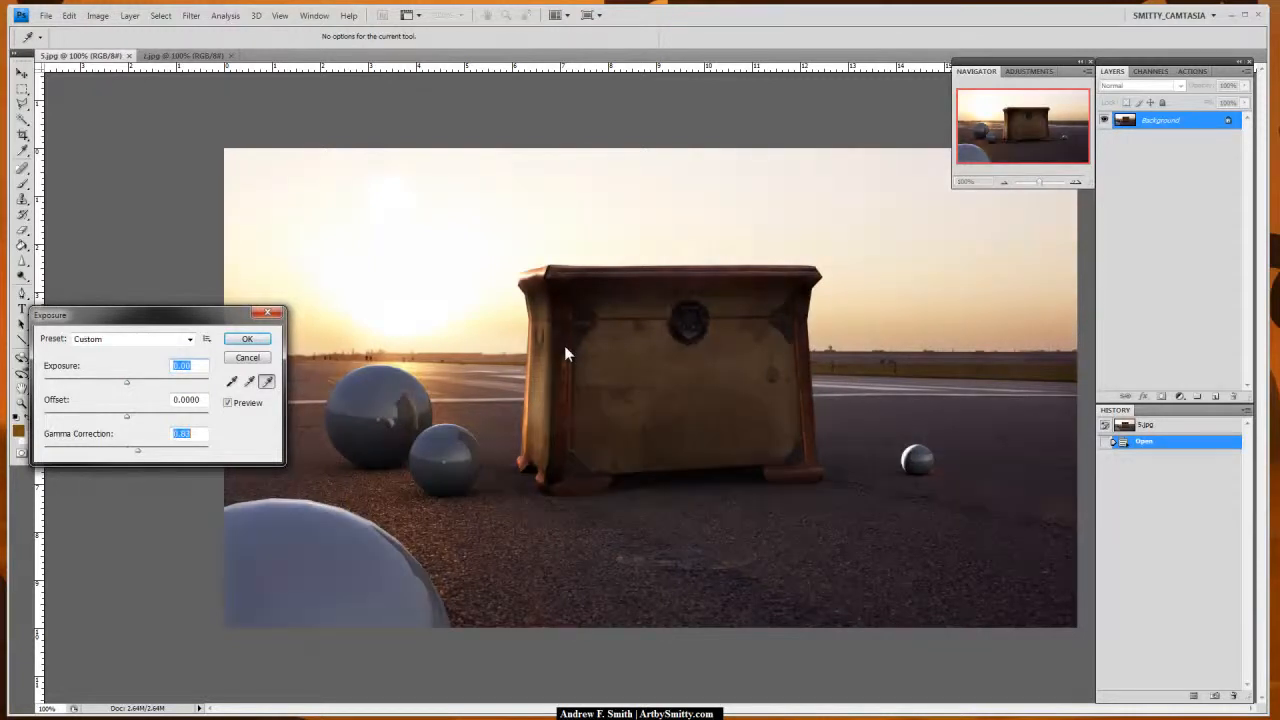
pyautogui.moveTo(134, 451); pyautogui.dragTo(124, 451)
pyautogui.moveTo(126, 382); pyautogui.dragTo(129, 382)
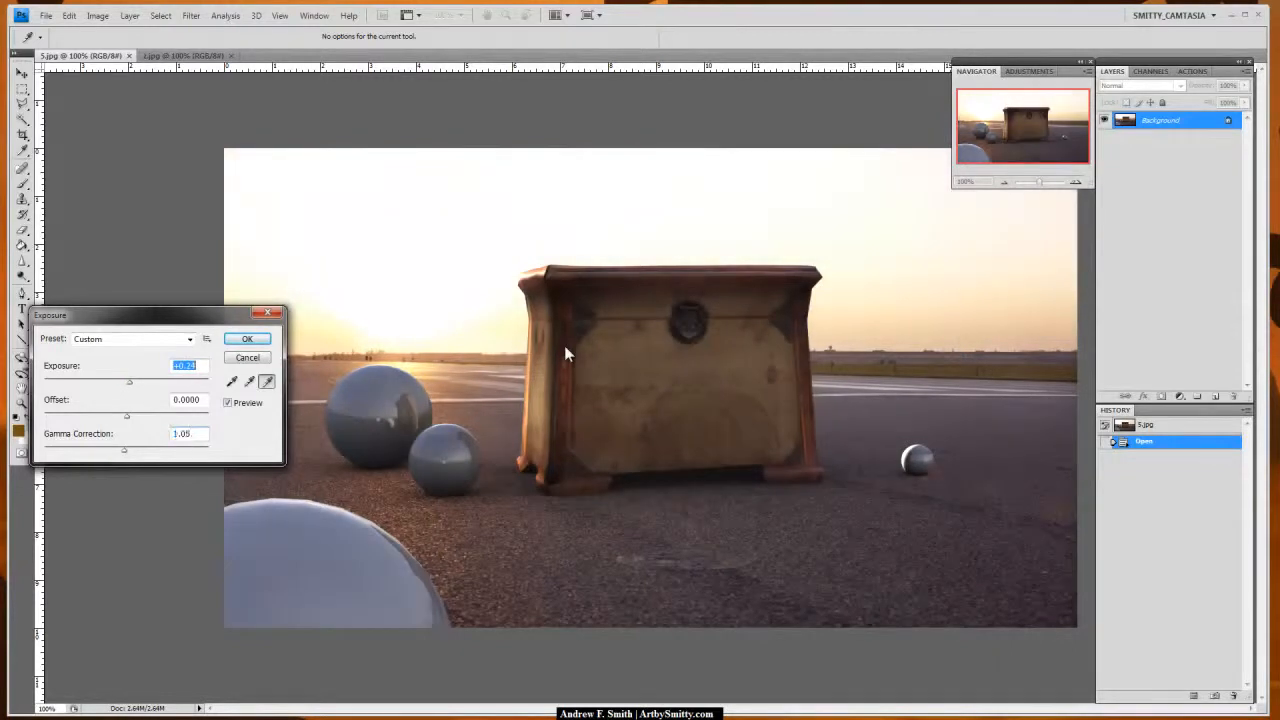
pyautogui.press('Return')
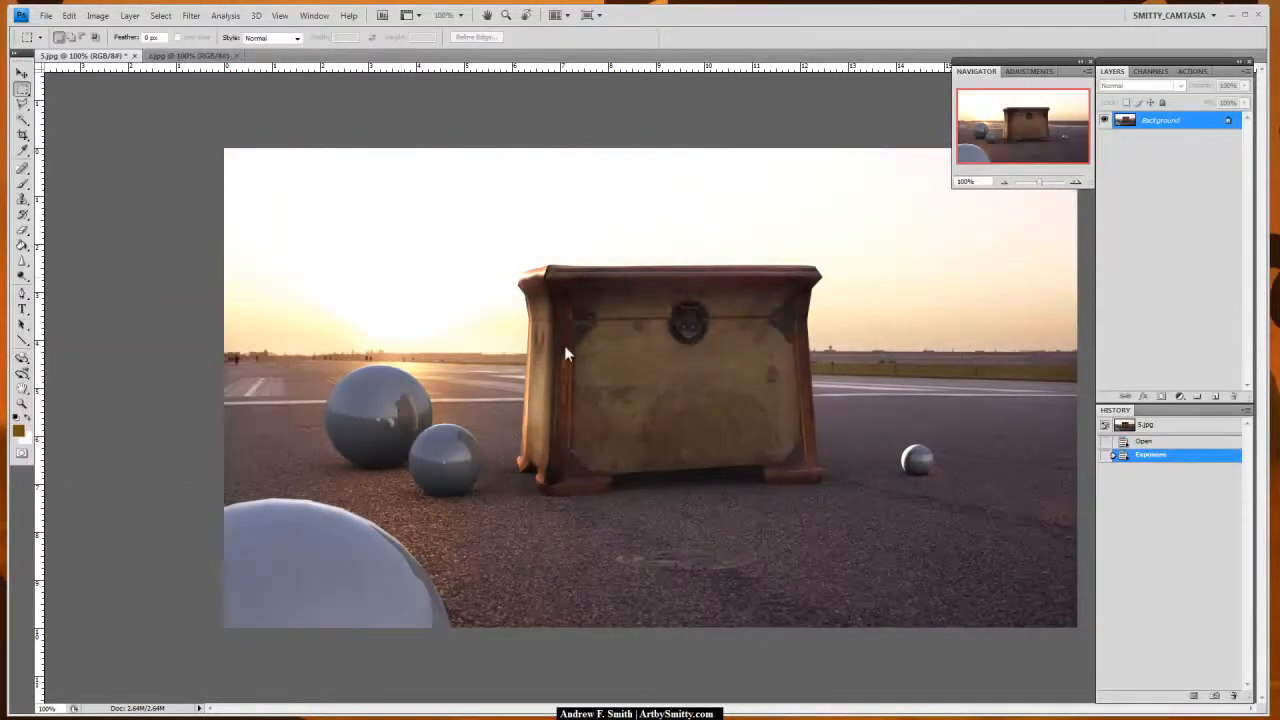
pyautogui.hotkey('ctrl', 'z')
pyautogui.hotkey('ctrl', 'z')
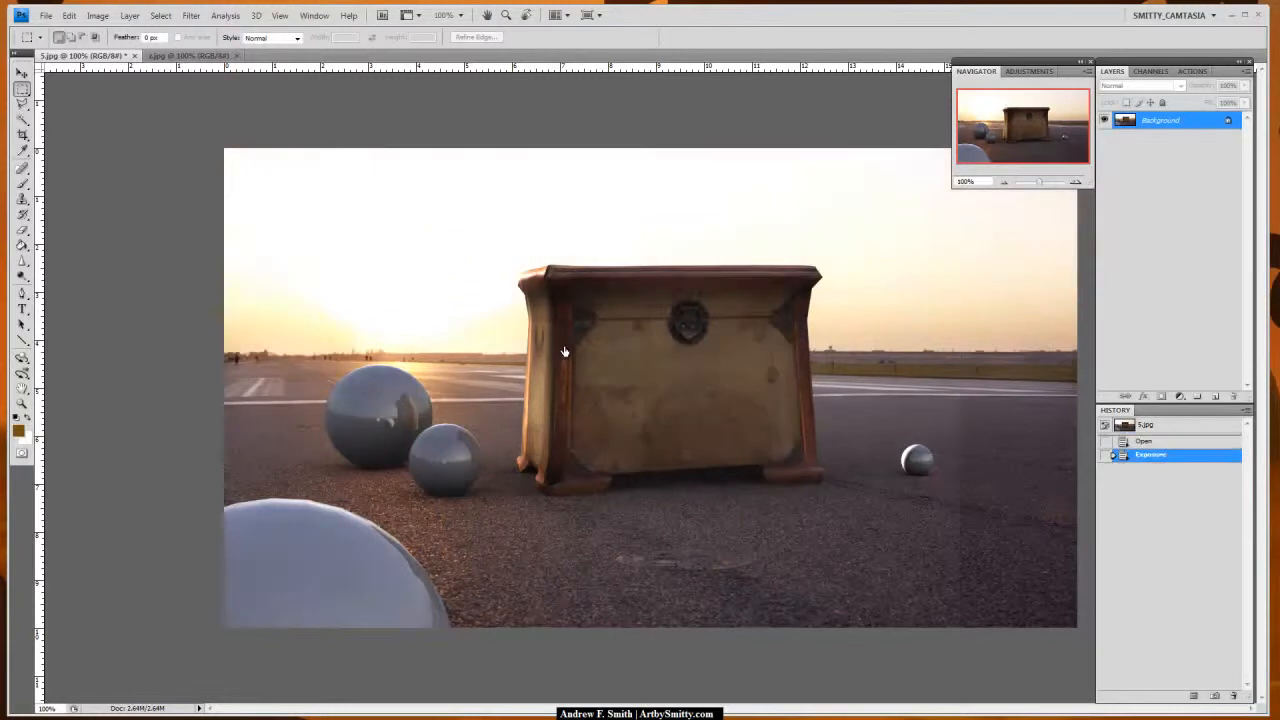
pyautogui.hotkey('ctrl', 'z')
pyautogui.hotkey('ctrl', 'z')
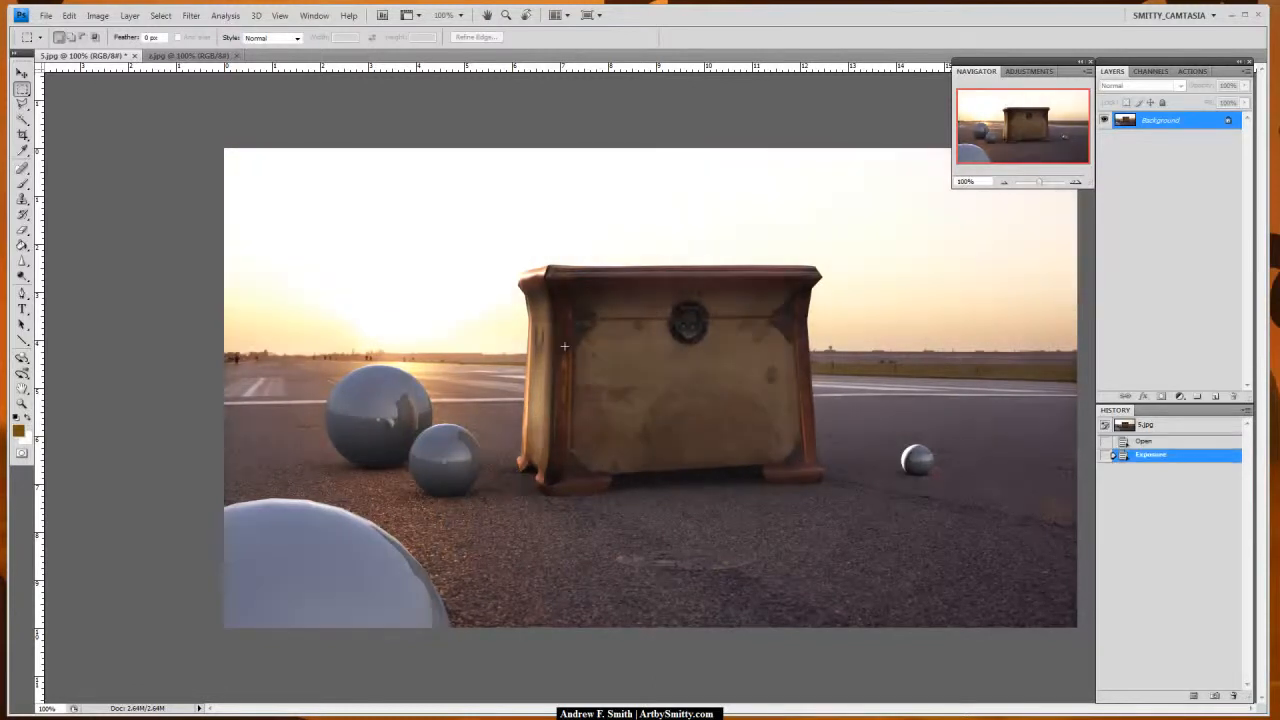
# Step: Copy the whole z.jpg depth image, close it, and paste it into a new alpha channel of 5.jpg, leaving nothing selected
pyautogui.hotkey('ctrl', 'Tab')
pyautogui.hotkey('ctrl', 'a')
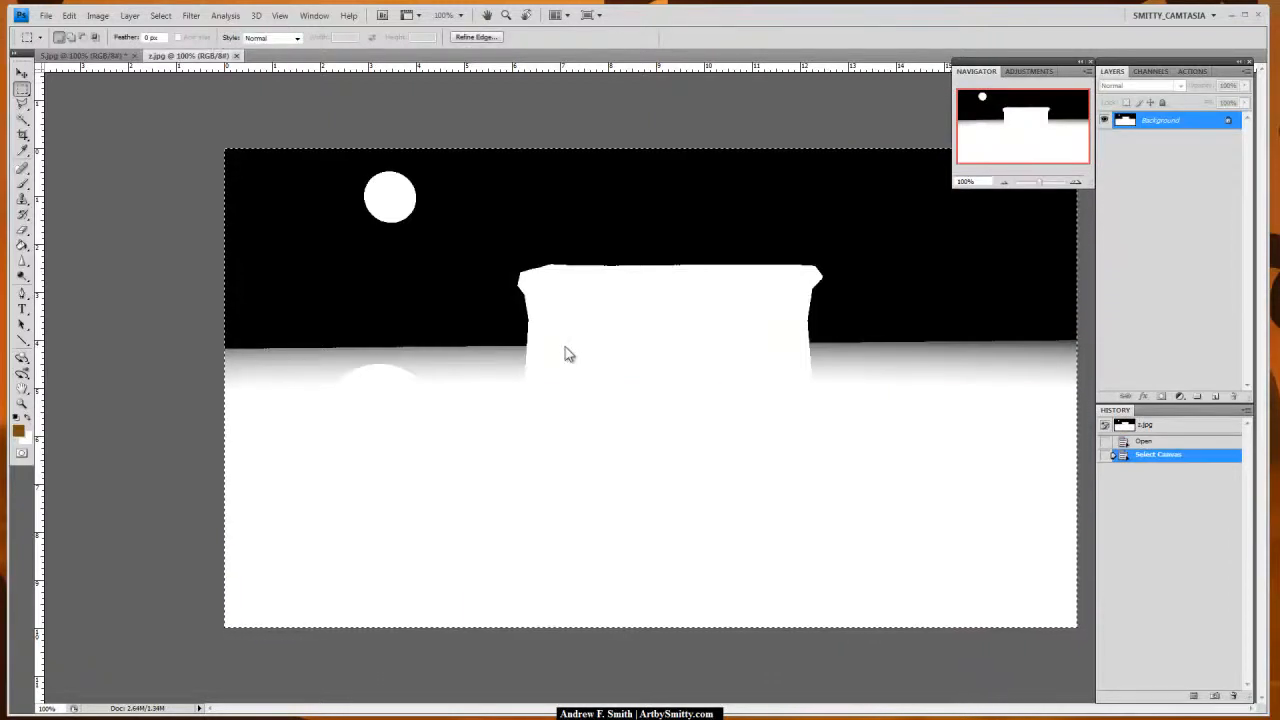
pyautogui.hotkey('ctrl', 'w')
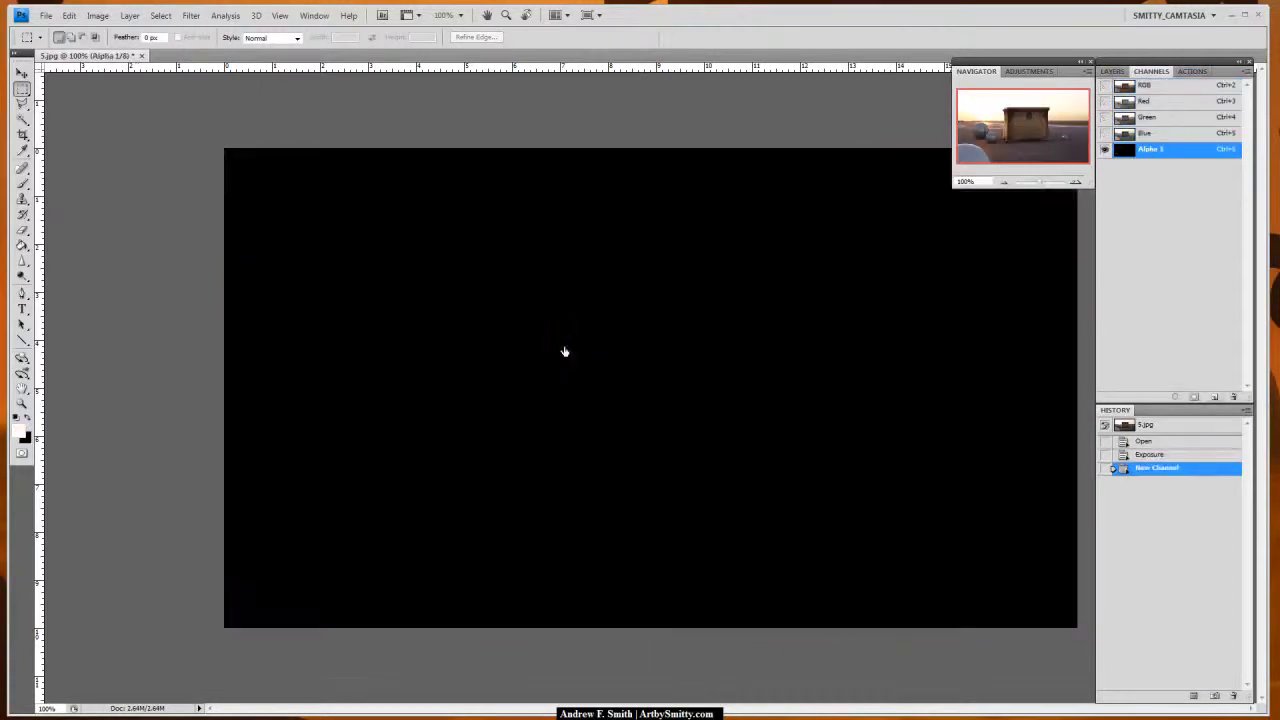
pyautogui.hotkey('ctrl', 'v')
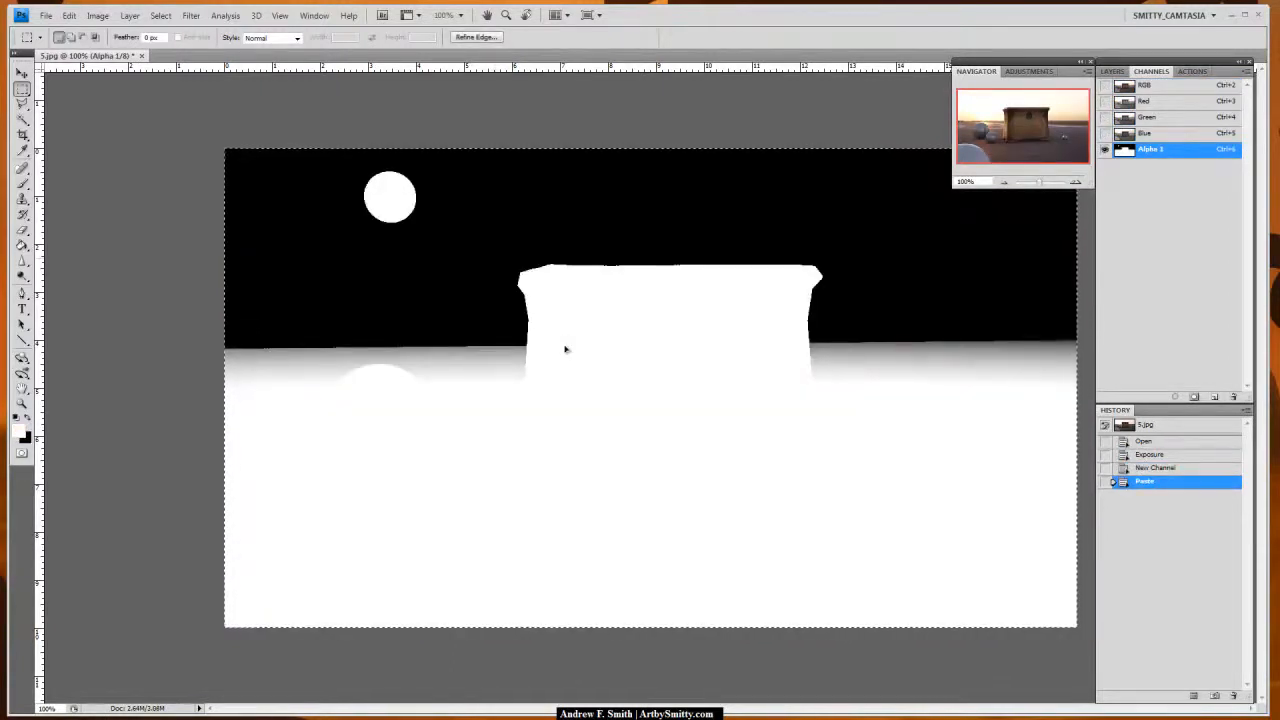
pyautogui.hotkey('ctrl', 'd')
# Step: Paint out the white disc in the alpha channel's sky with a black size 90 brush at 100% opacity, and show the RGB image
pyautogui.press('b')
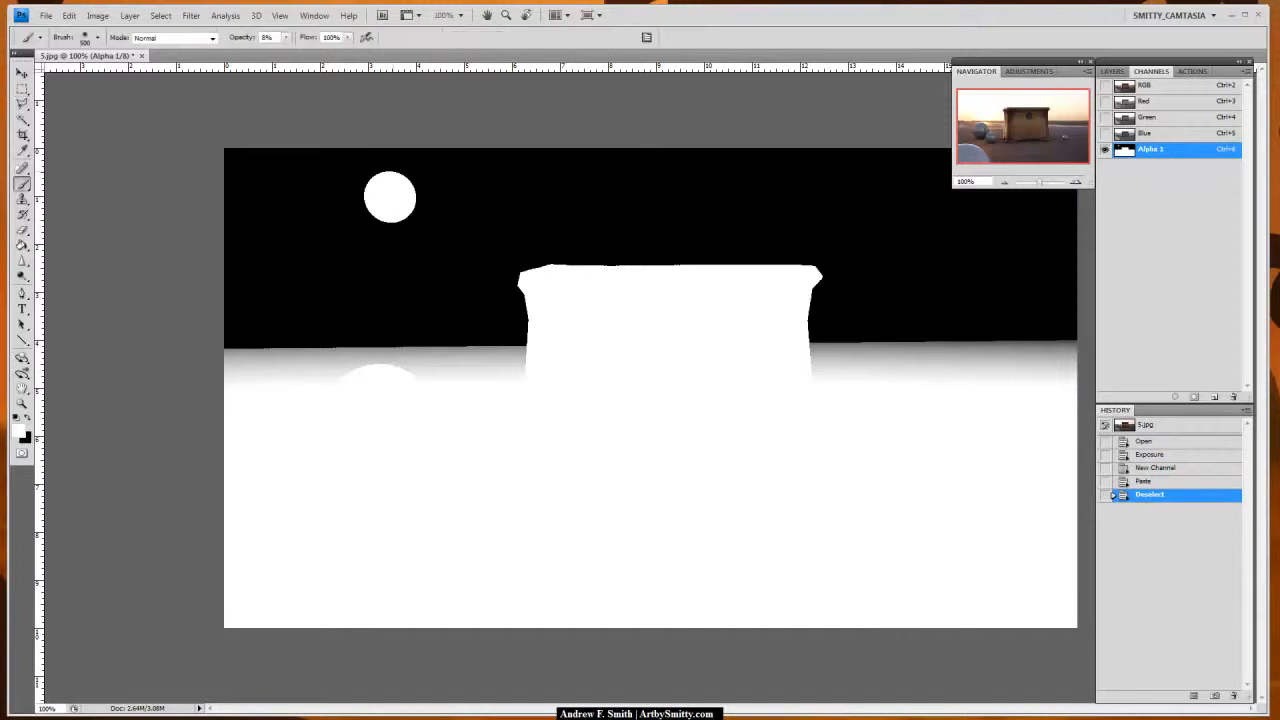
pyautogui.press('[')
pyautogui.press('[')
pyautogui.press('[')
pyautogui.press('[')
pyautogui.press('[')
pyautogui.press('[')
pyautogui.press('[')
pyautogui.press('[')
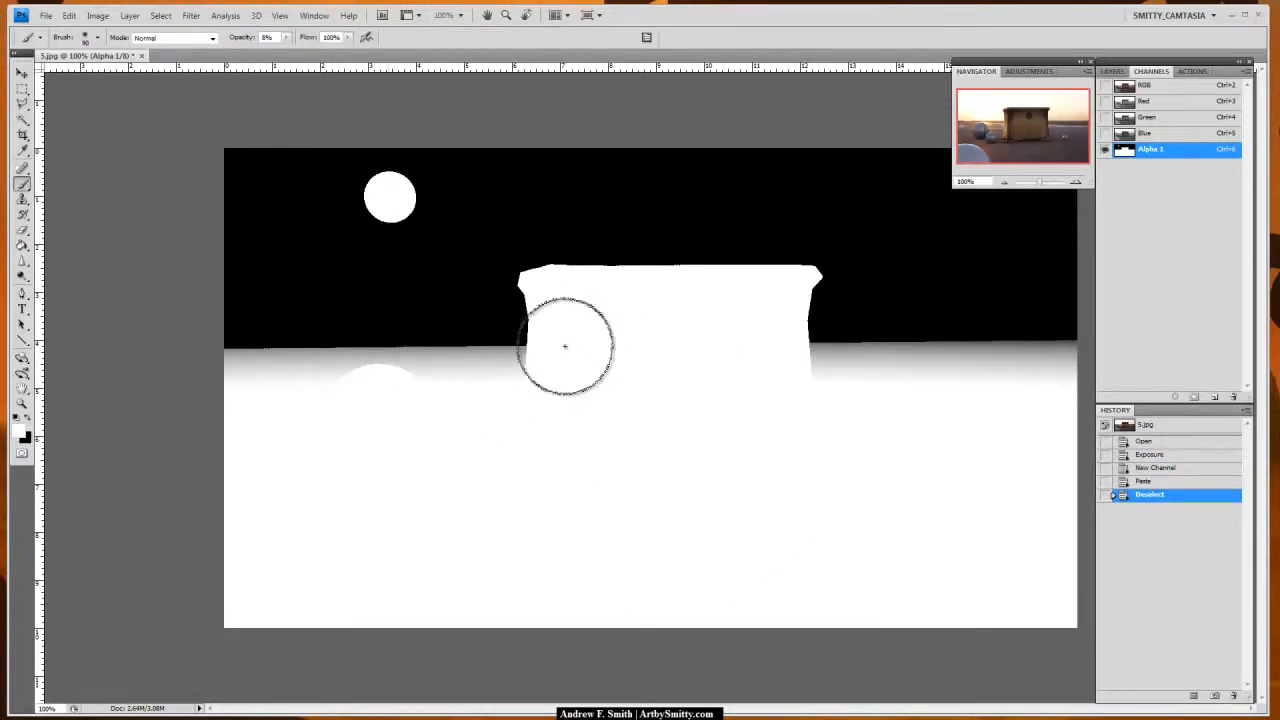
pyautogui.press('0')
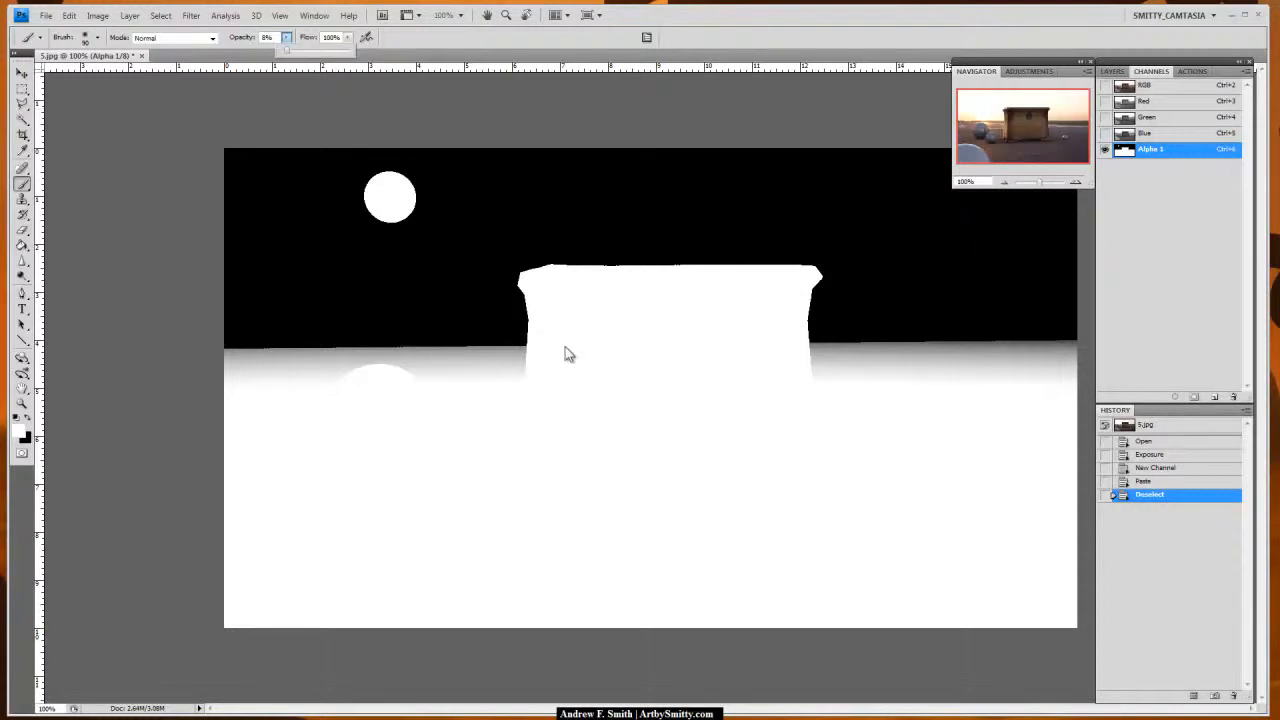
pyautogui.moveTo(403, 177)
pyautogui.mouseDown()
pyautogui.moveTo(375, 208)
pyautogui.moveTo(372, 186)
pyautogui.mouseUp()
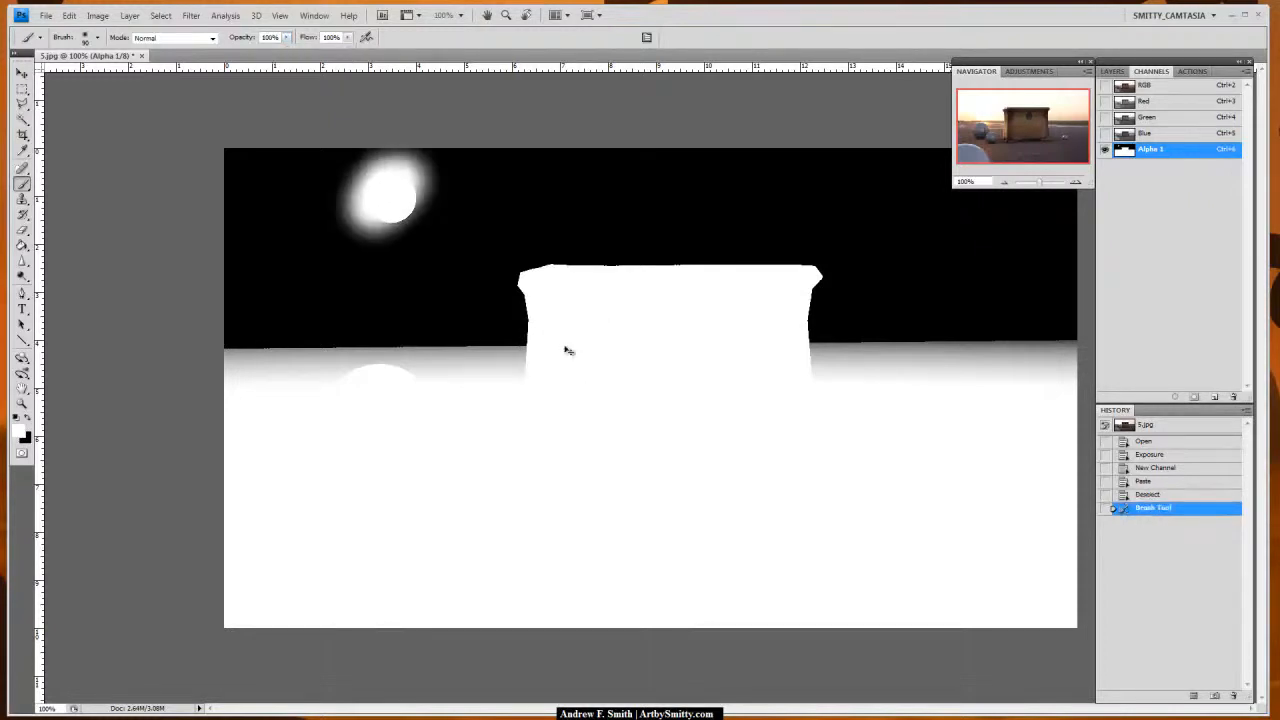
pyautogui.hotkey('ctrl', 'z')
pyautogui.press('x')
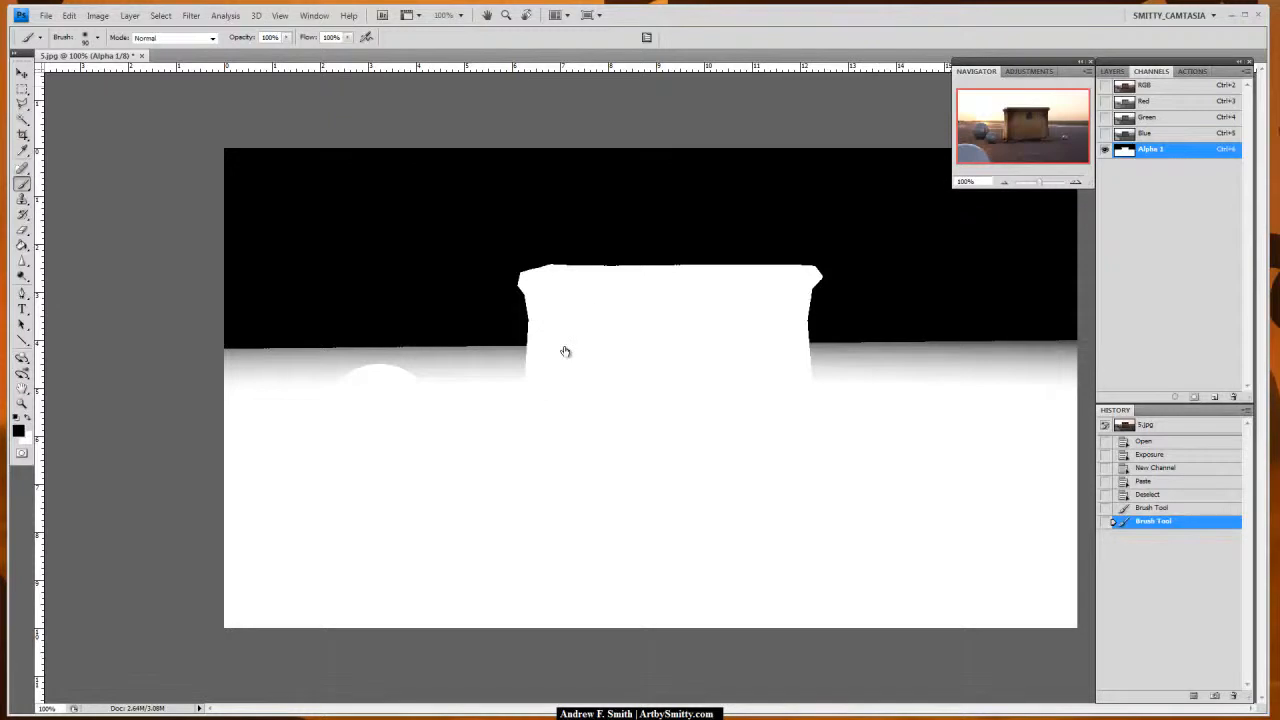
pyautogui.press('`')
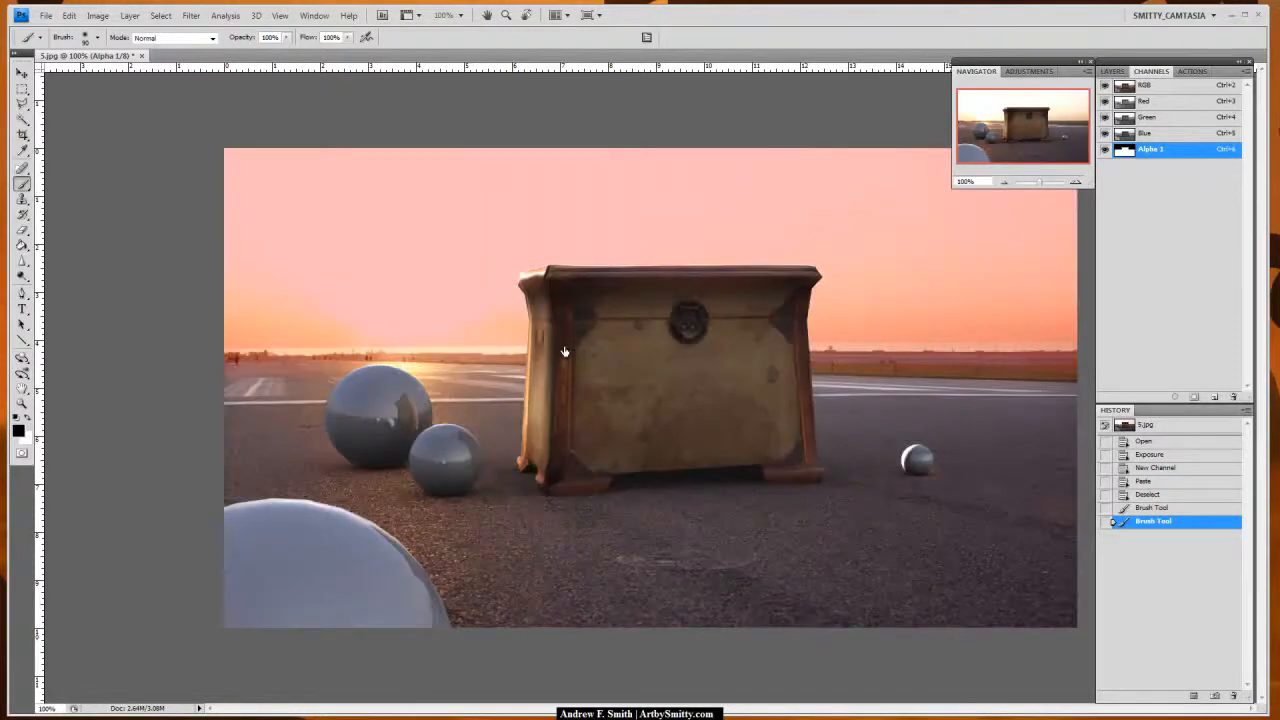
pyautogui.hotkey('ctrl', '2')
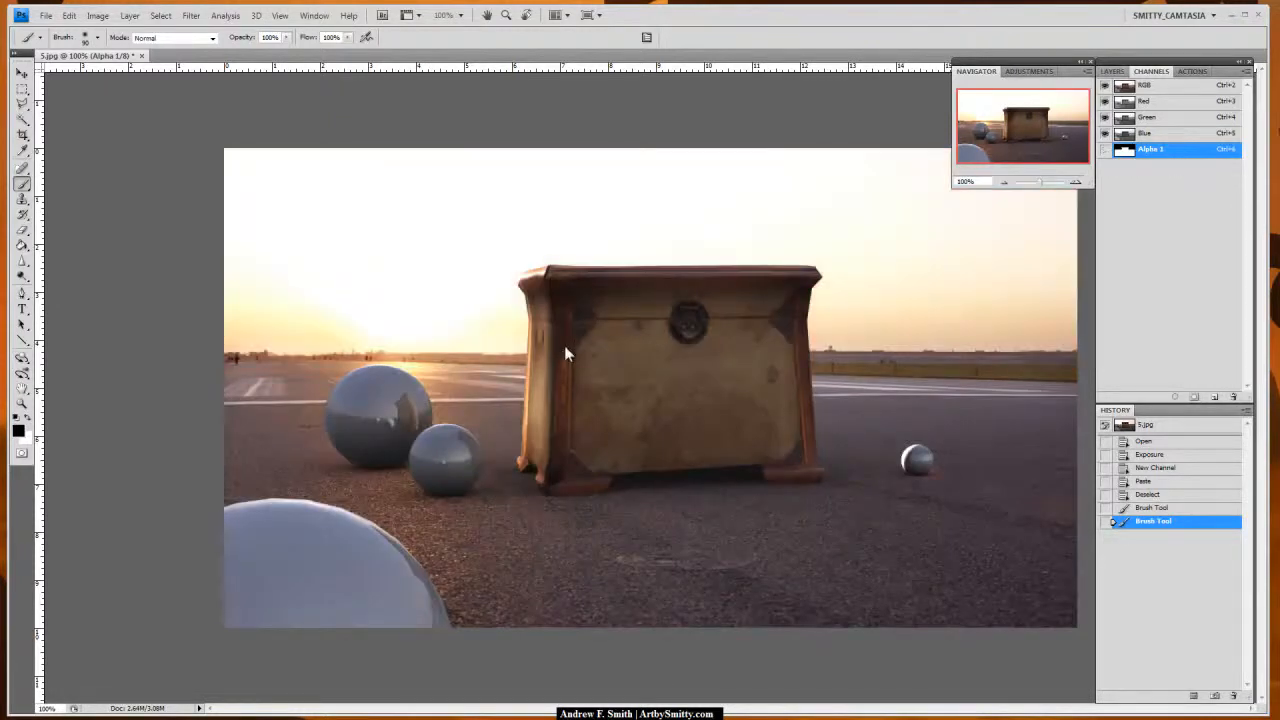
# Step: Duplicate the Background layer of 5.jpg and apply a Lens Blur to the copy
pyautogui.press('F7')
pyautogui.moveTo(1198, 122); pyautogui.dragTo(1215, 396)
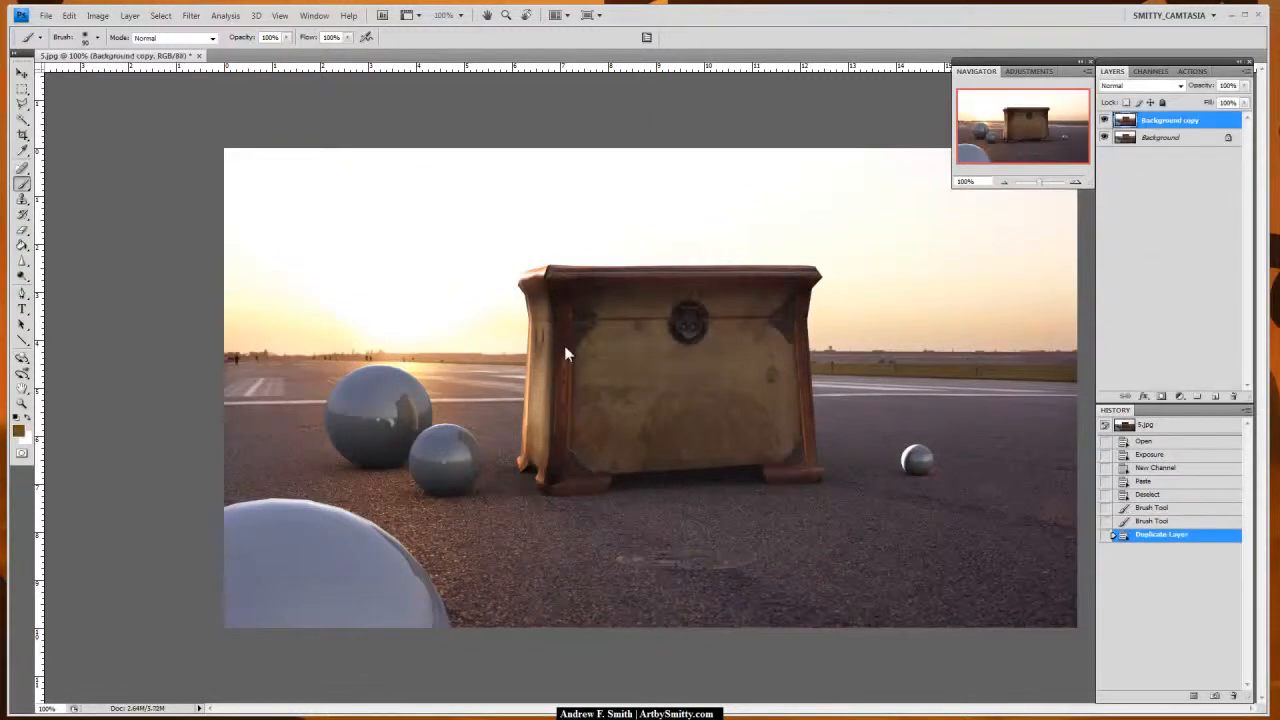
pyautogui.click(191, 16)
pyautogui.moveTo(100, 126)
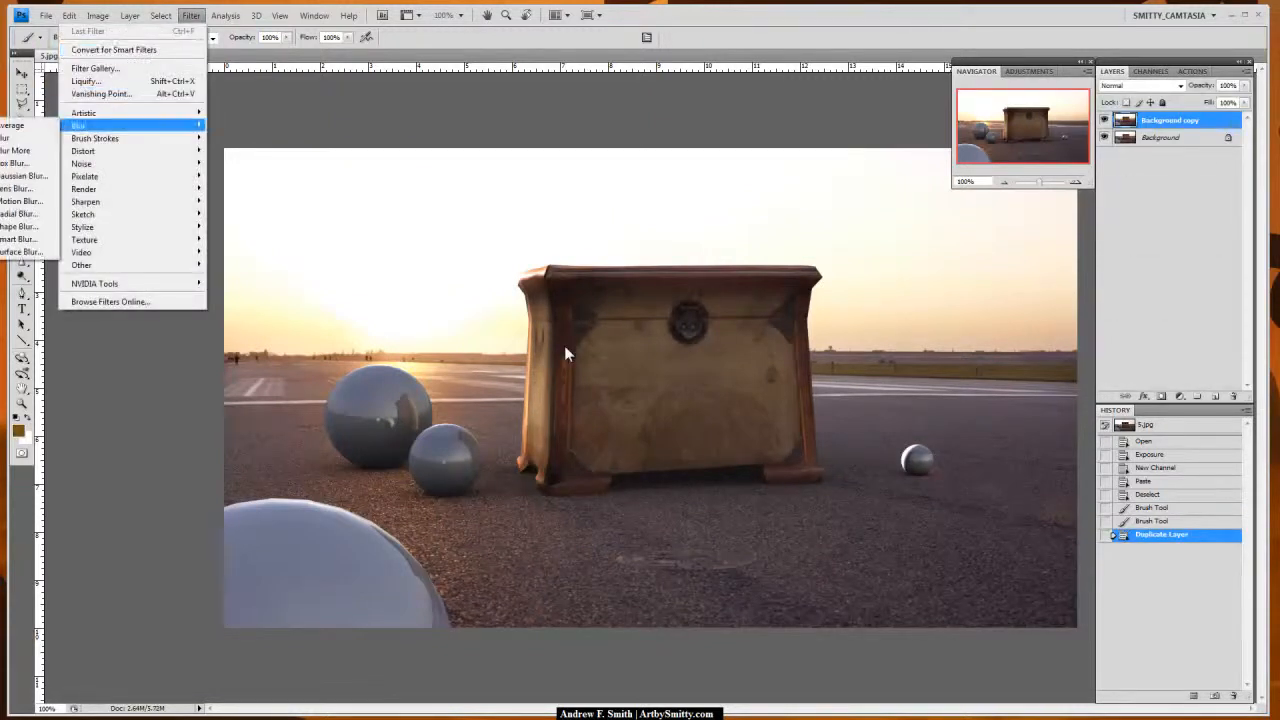
pyautogui.click(20, 188)
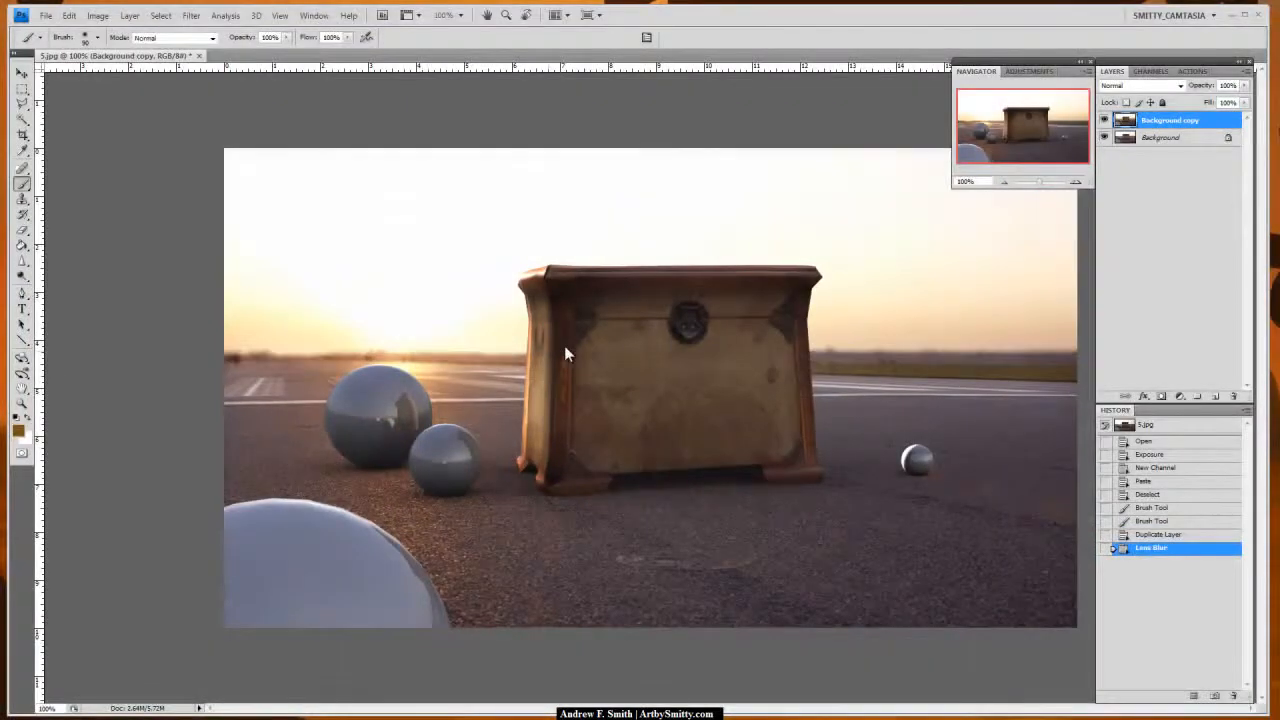
# Step: Inspect the blurred image up close, then duplicate both layers and merge the duplicates into one new top layer
pyautogui.scroll(4, 565, 353)
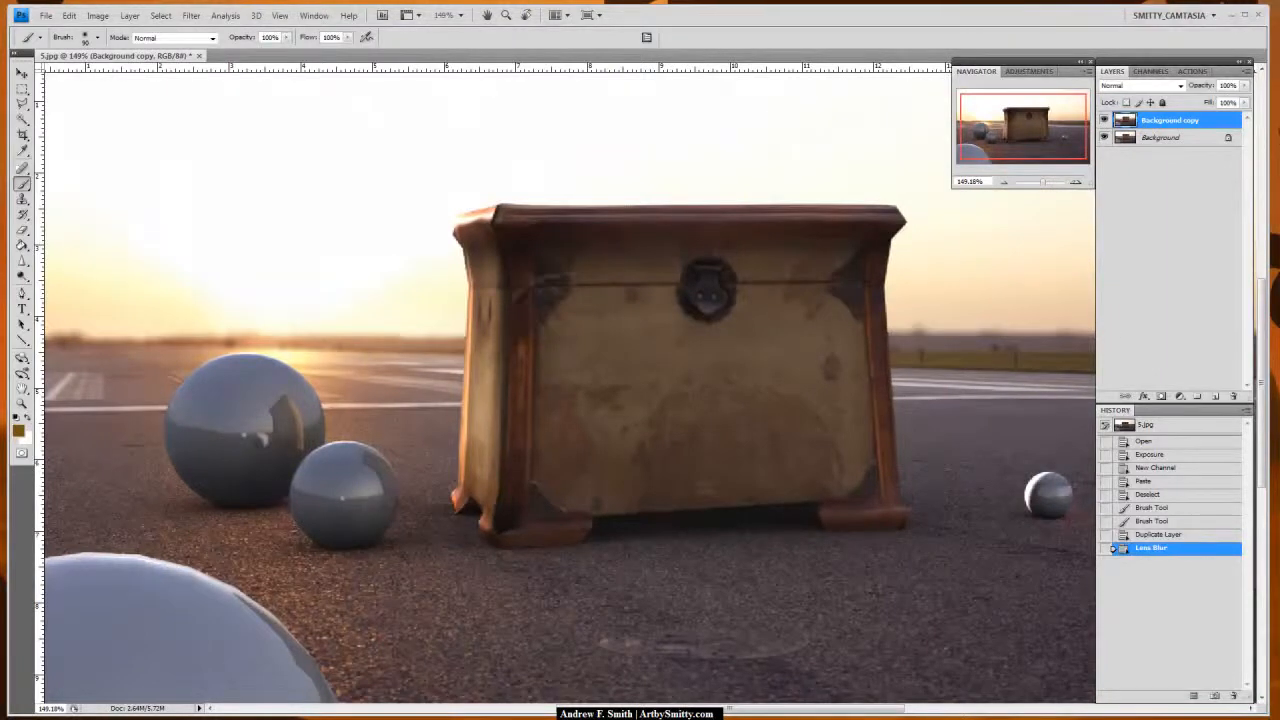
pyautogui.scroll(-2, 565, 352)
pyautogui.scroll(5, 565, 353)
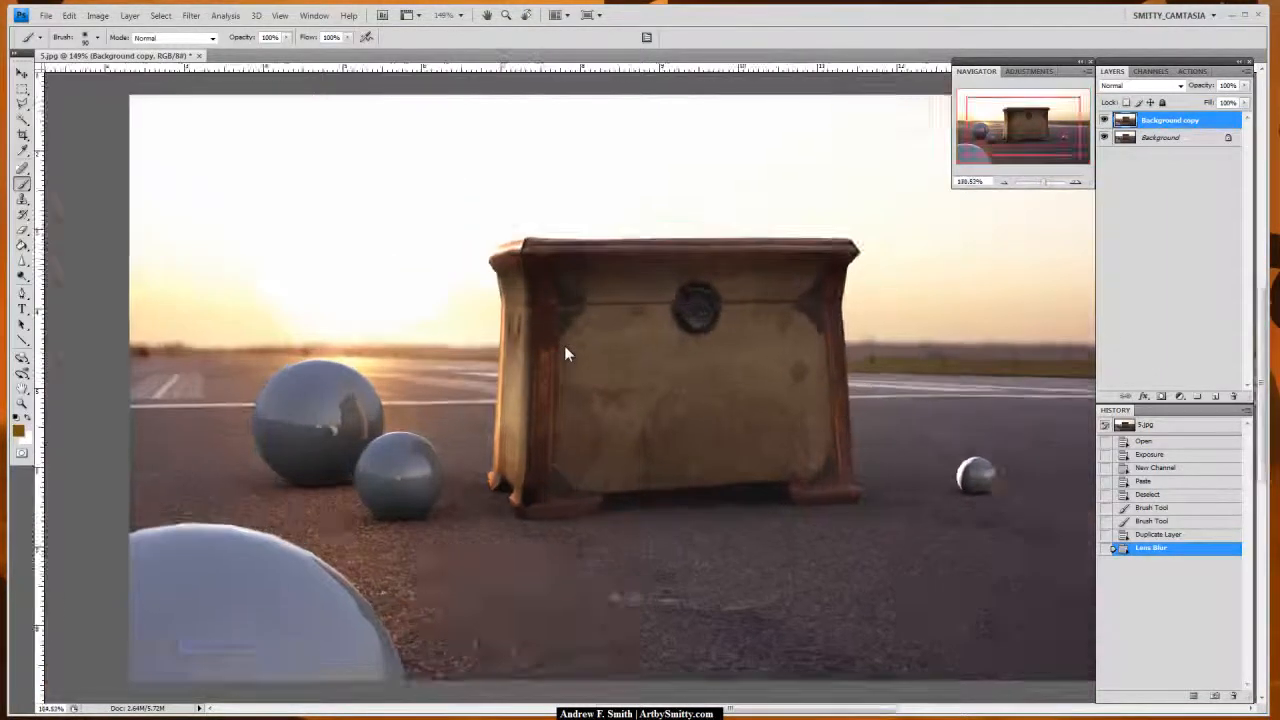
pyautogui.scroll(-2, 565, 353)
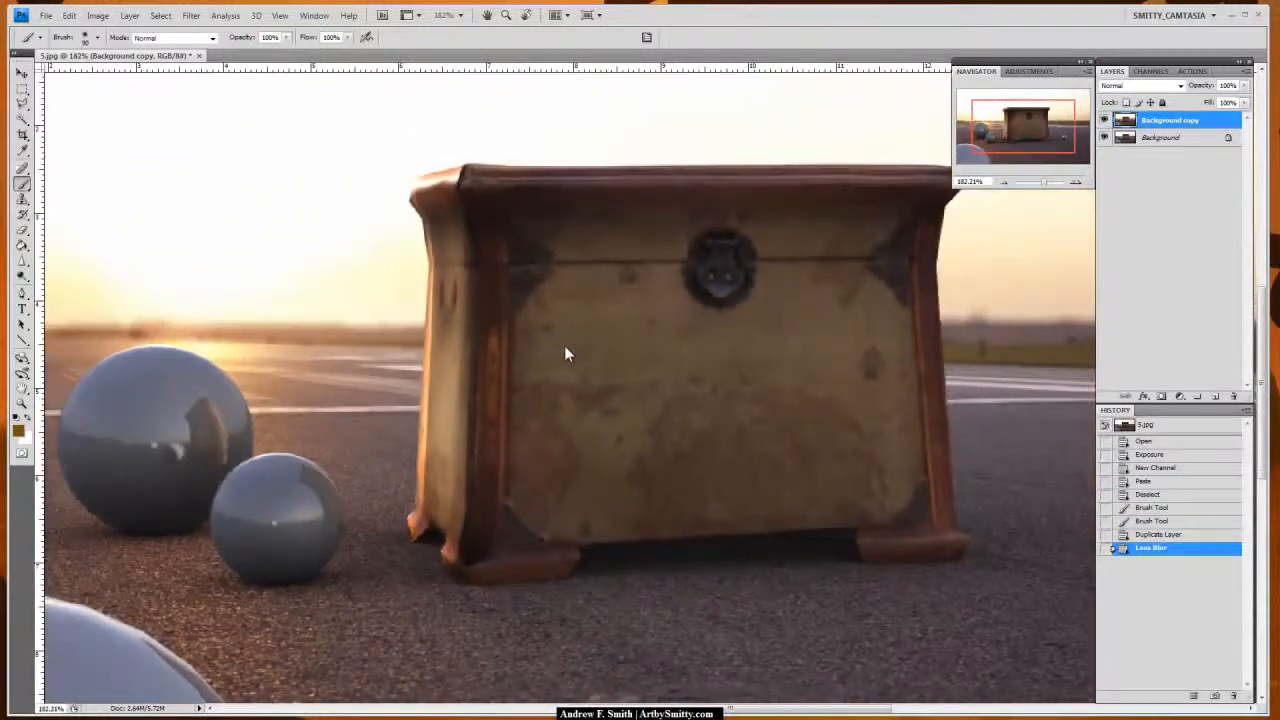
pyautogui.hotkey('ctrl', 'j')
pyautogui.hotkey('ctrl', 'j')
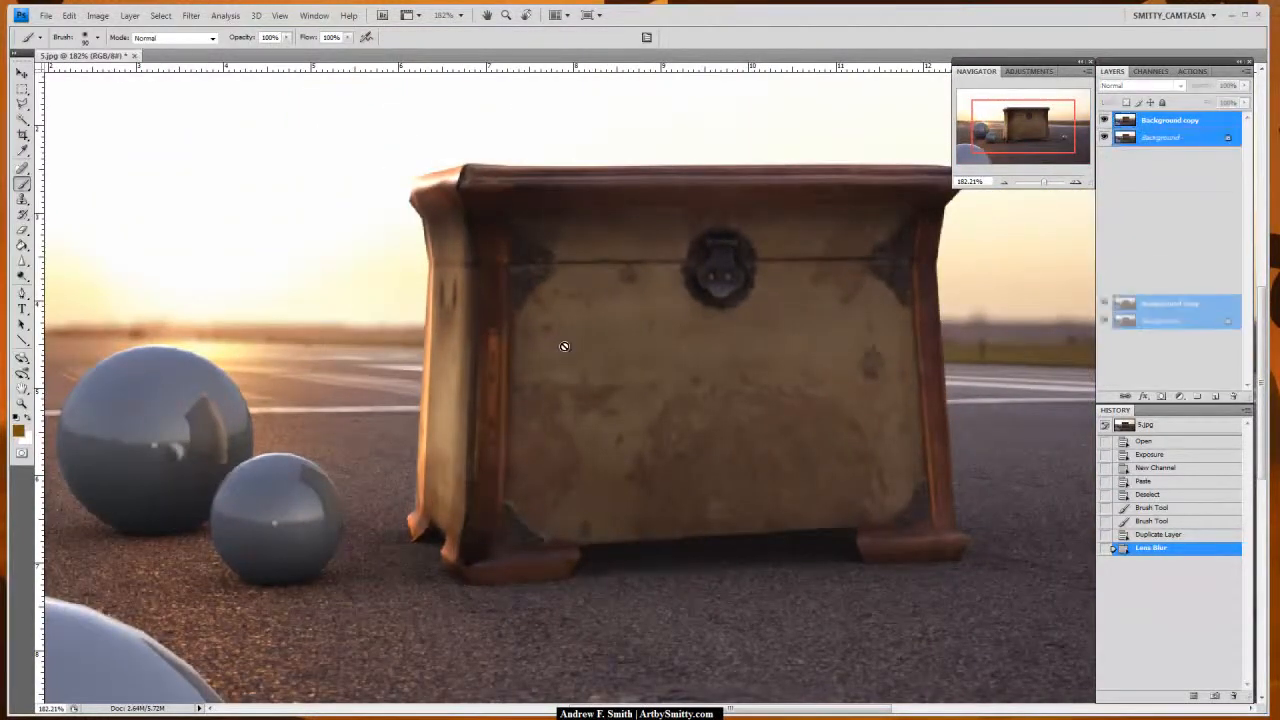
pyautogui.hotkey('ctrl', 'e')
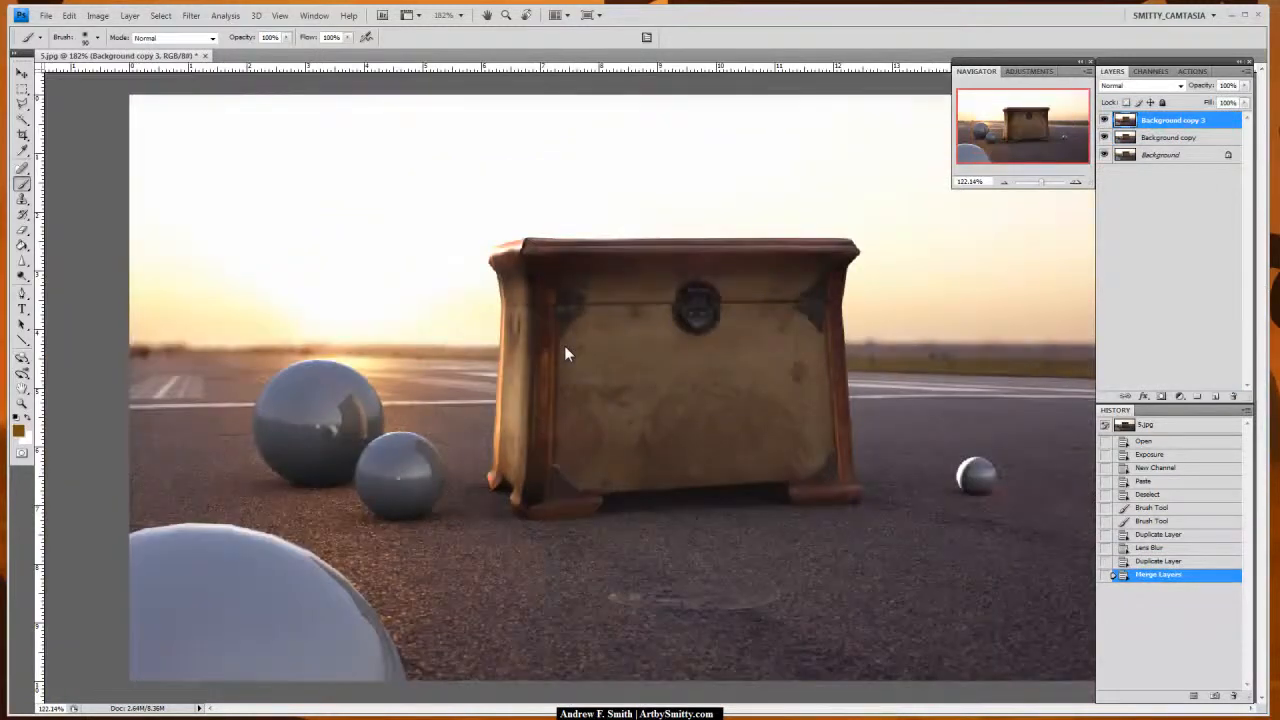
pyautogui.scroll(-3, 565, 350)
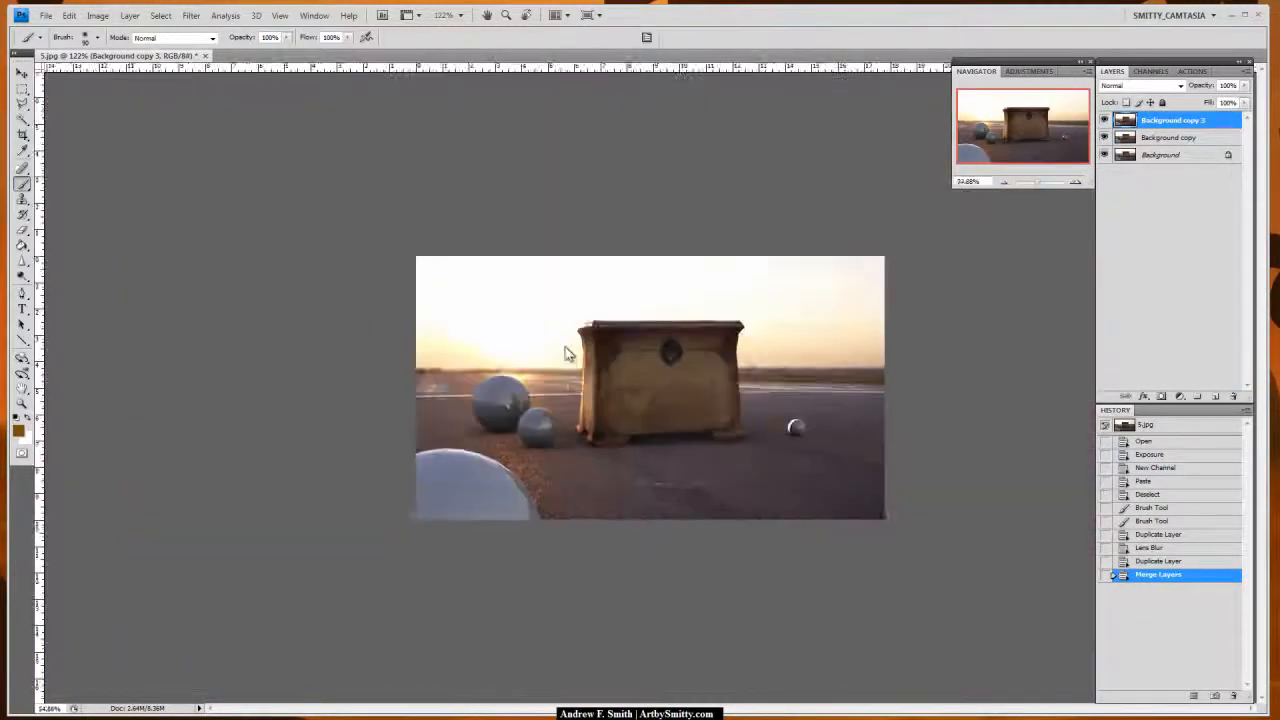
pyautogui.scroll(2, 565, 352)
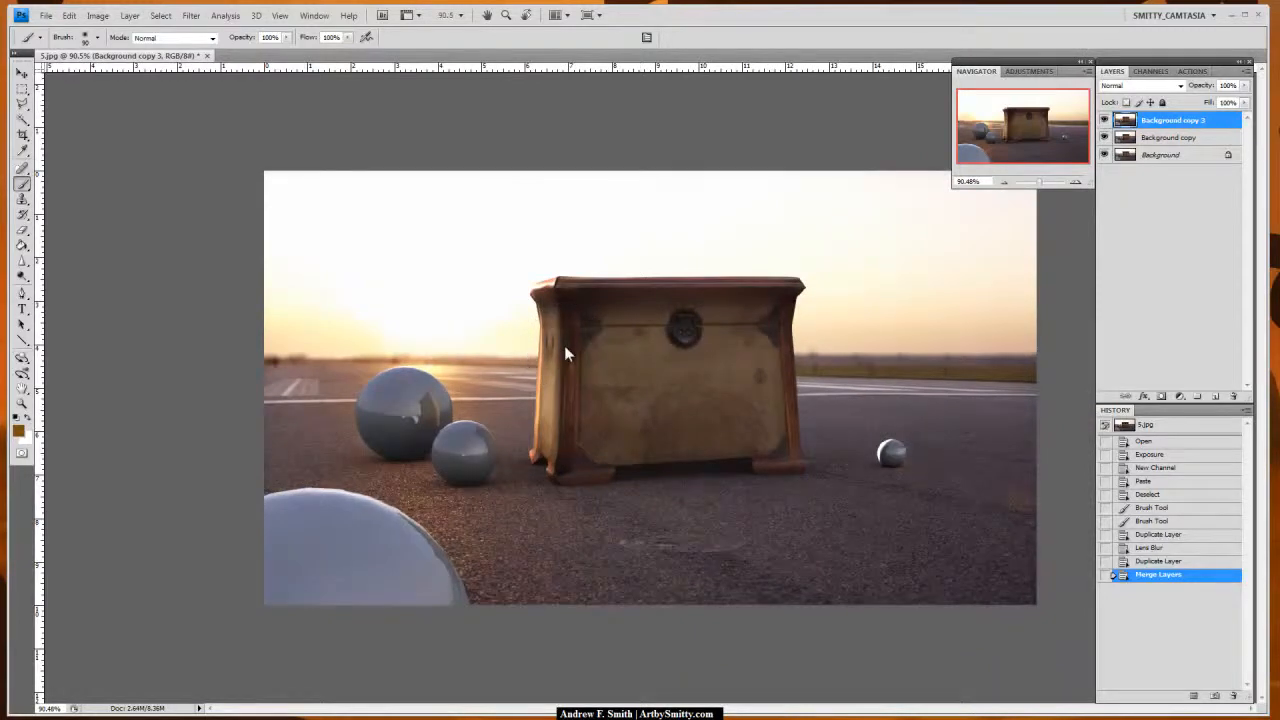
# Step: Add a new empty layer and prepare the brush with 9% opacity and the near-black foreground color #201c1d
pyautogui.hotkey('ctrl', 'shift', 'alt', 'n')
pyautogui.press('d')
pyautogui.moveTo(286, 38); pyautogui.dragTo(227, 51)
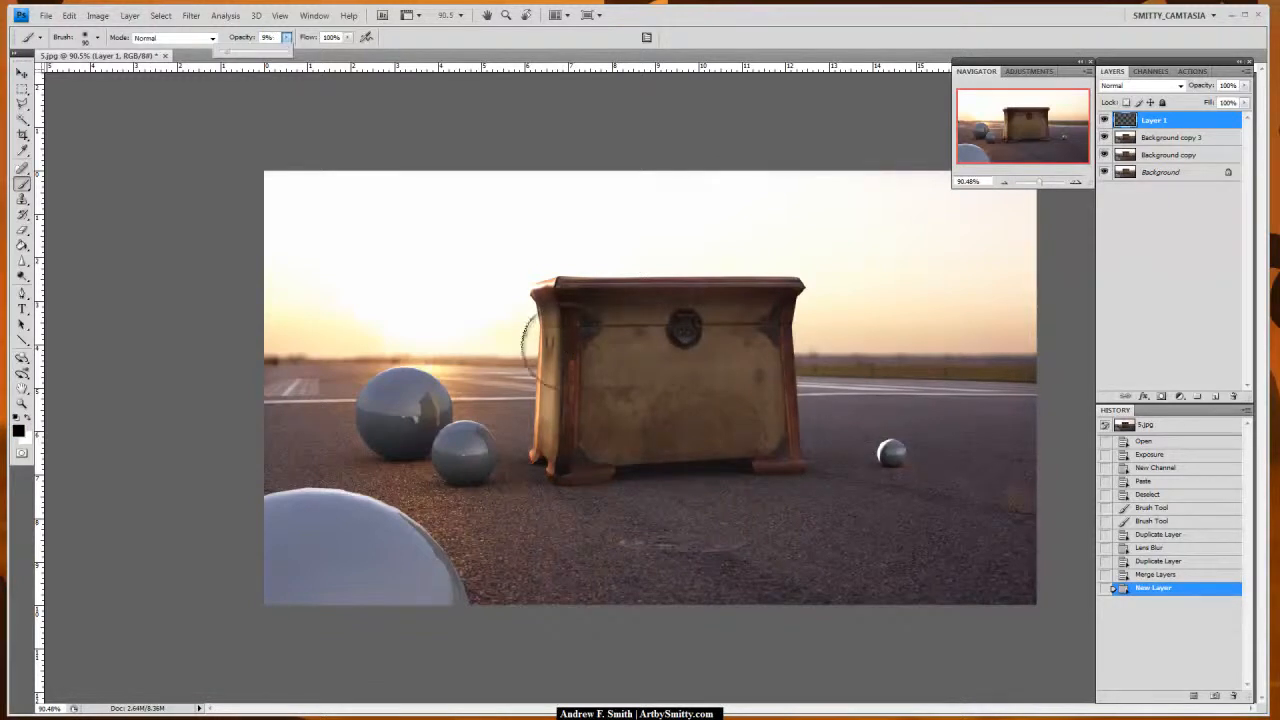
pyautogui.click(19, 431)
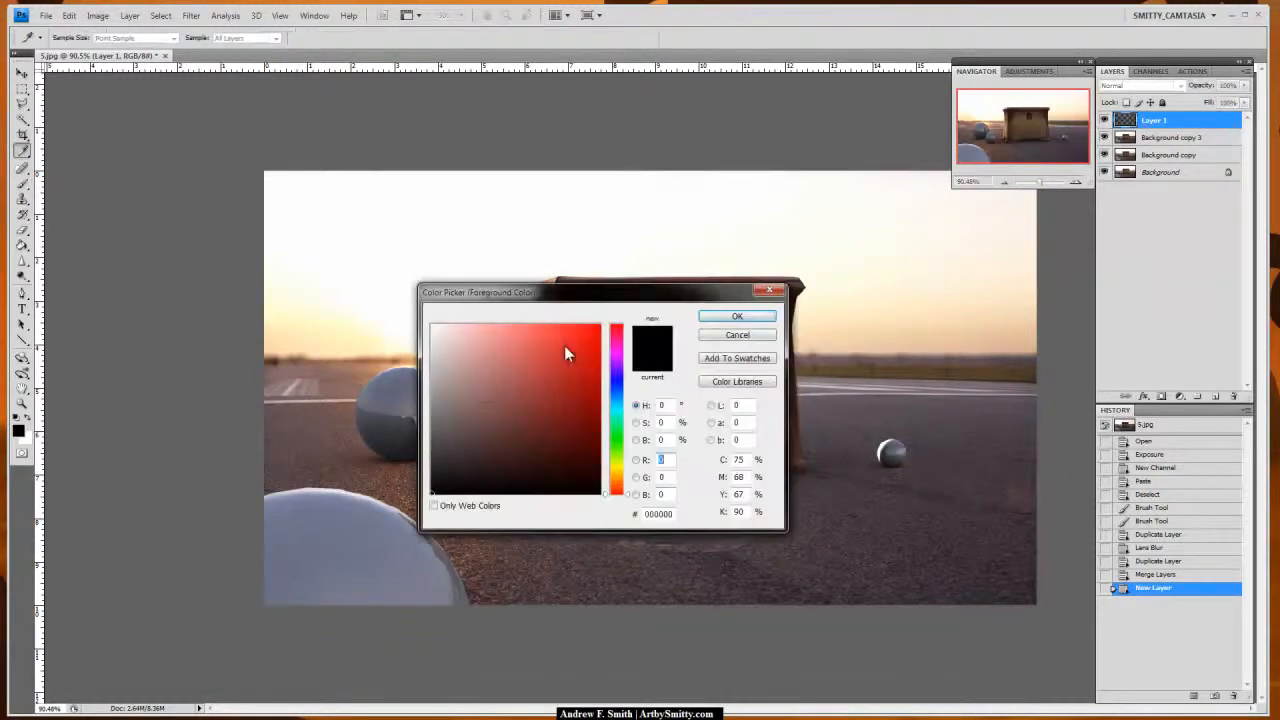
pyautogui.moveTo(600, 290); pyautogui.dragTo(551, 148)
pyautogui.click(670, 473)
pyautogui.click(670, 473)
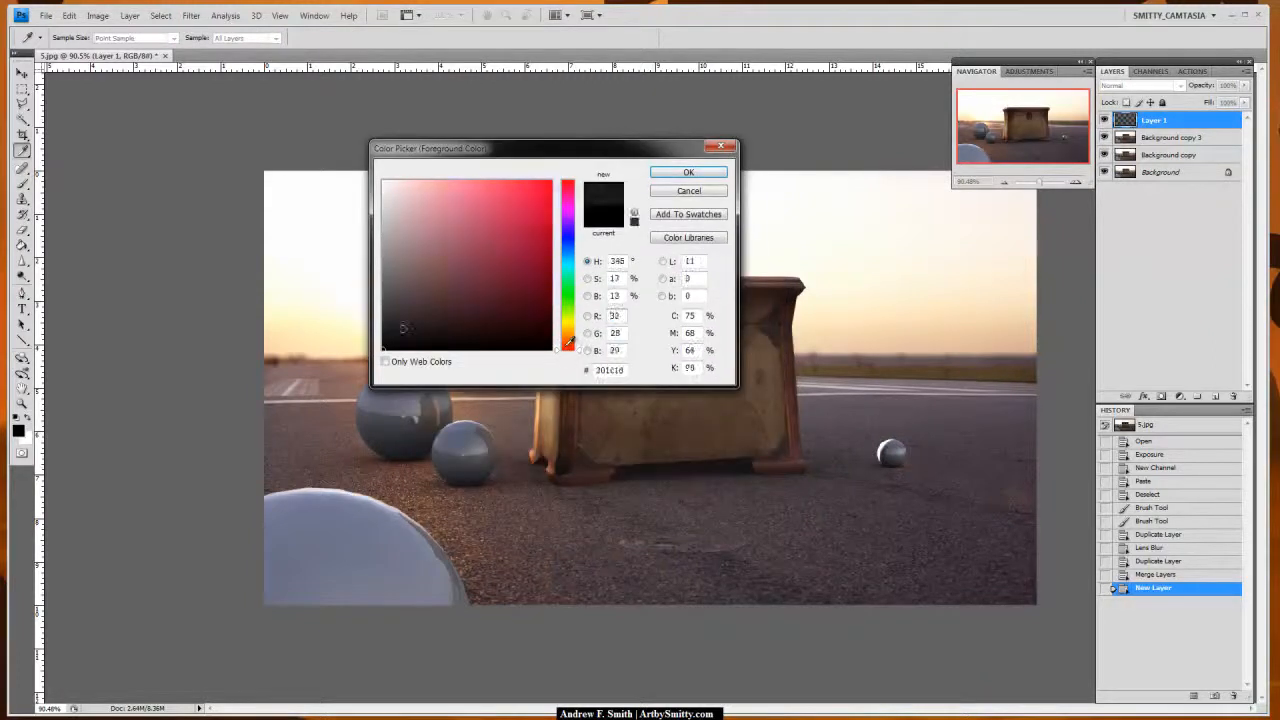
pyautogui.press('Return')
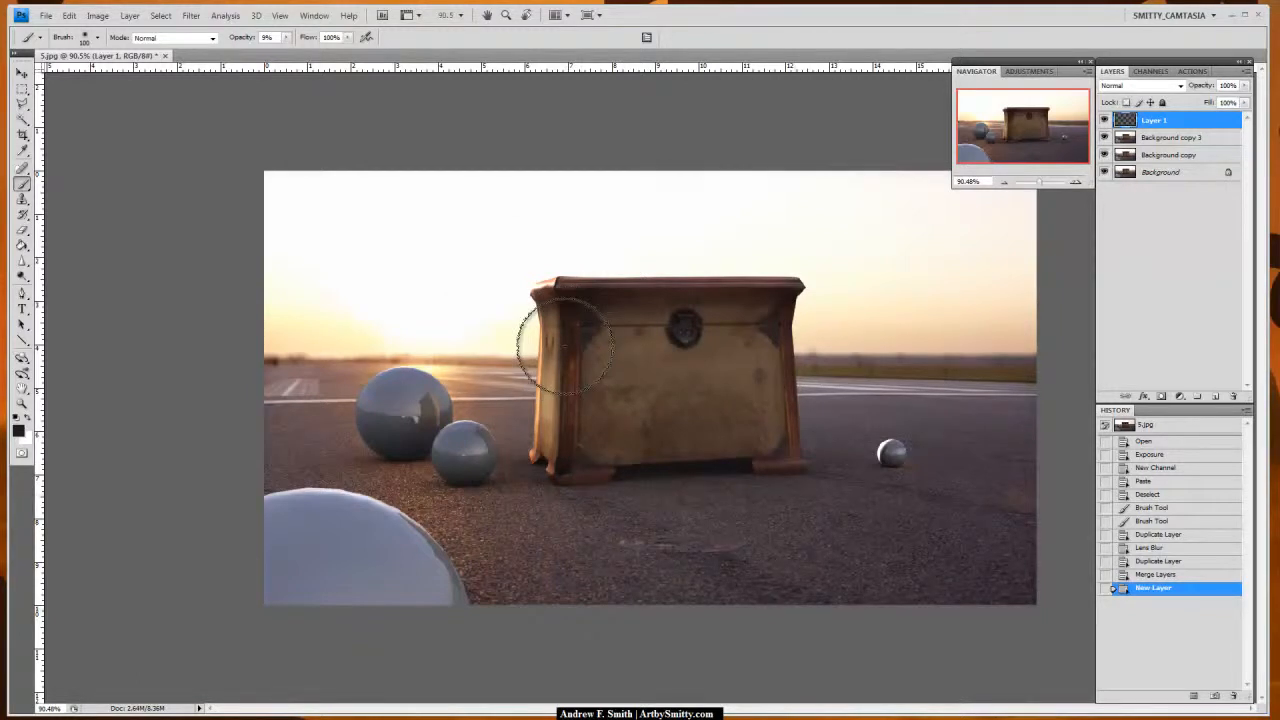
# Step: Paint a soft shadow on the asphalt in front of the chest with a size 100 brush on the new layer
pyautogui.click(565, 345)
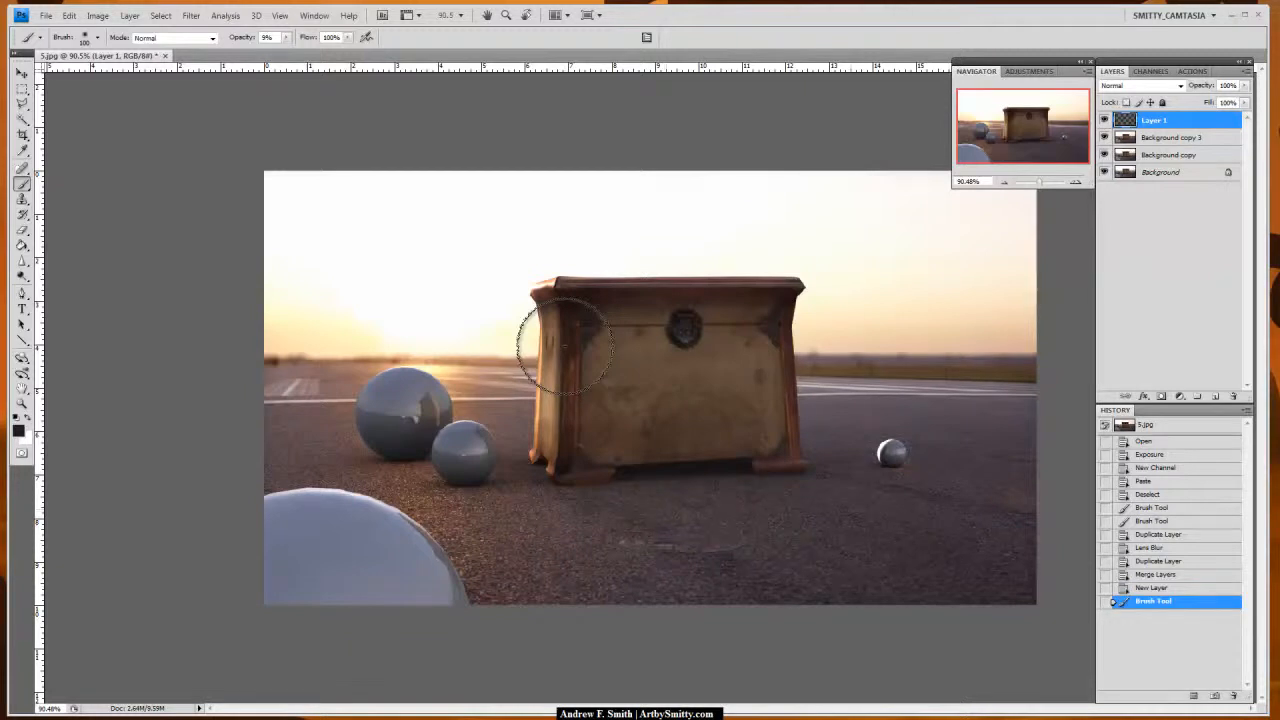
pyautogui.click(565, 345)
pyautogui.click(565, 345)
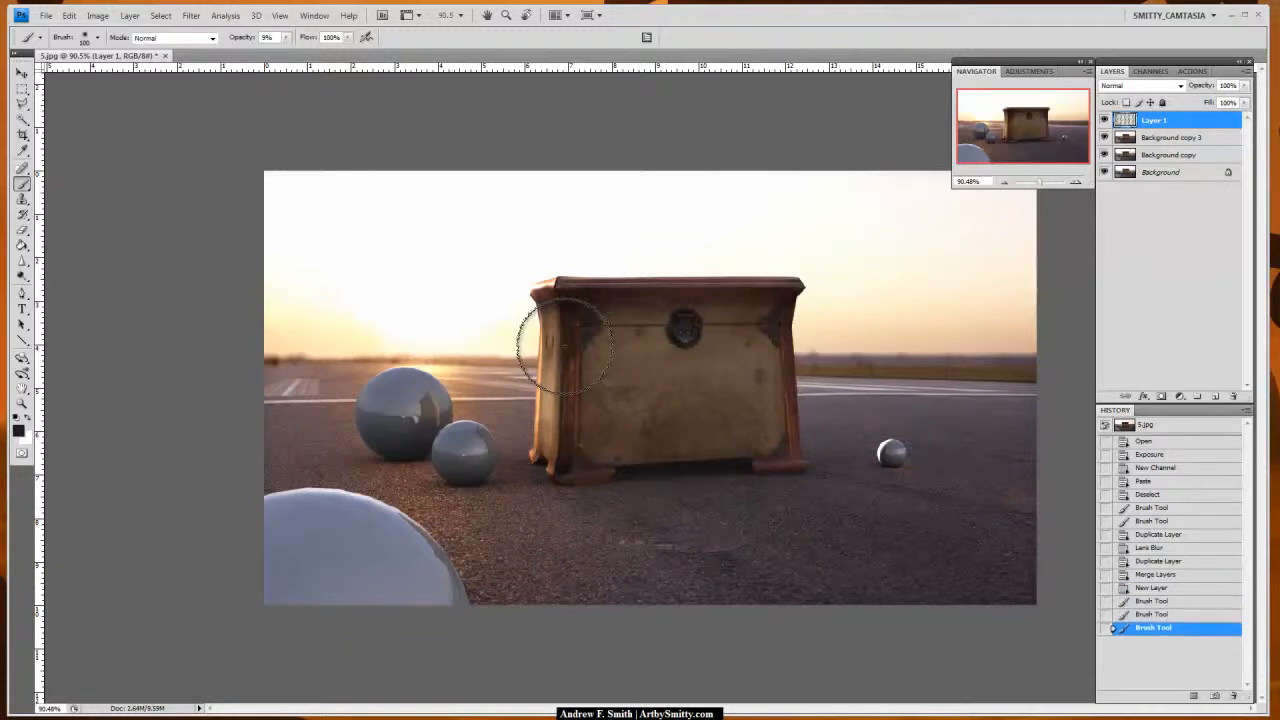
pyautogui.click(565, 345)
pyautogui.click(565, 345)
pyautogui.click(565, 345)
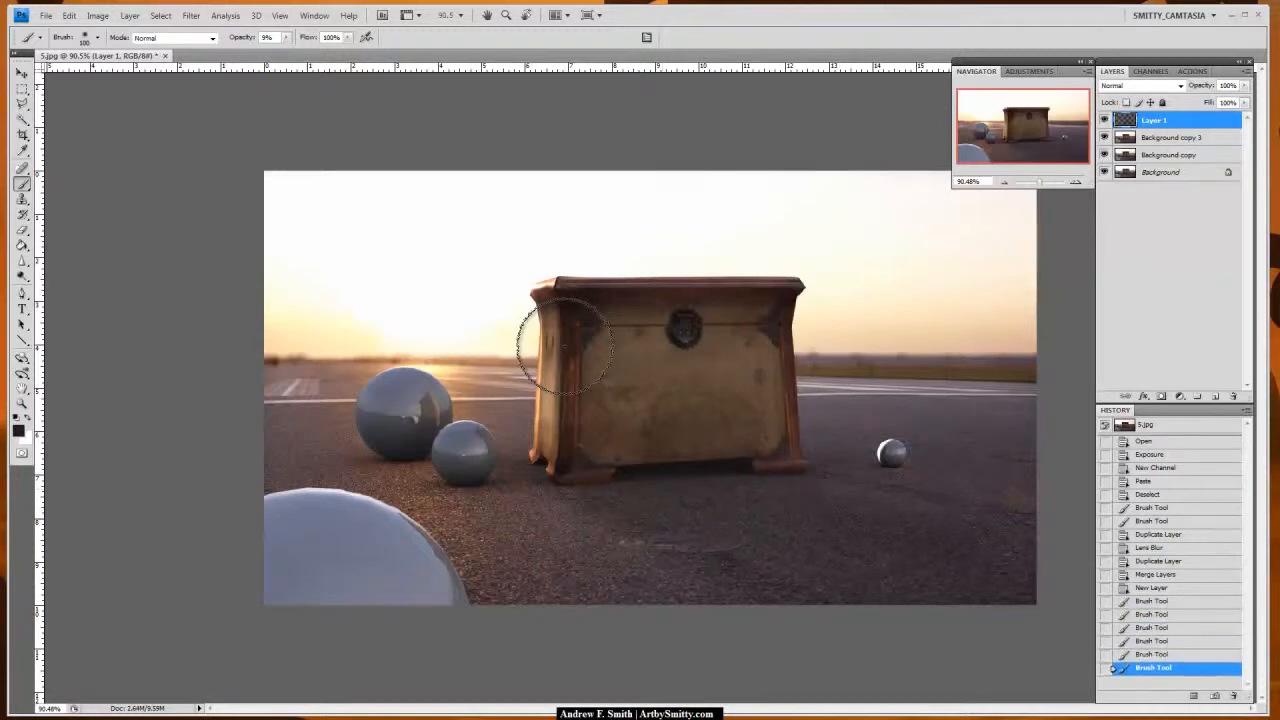
pyautogui.click(565, 345)
pyautogui.click(565, 345)
pyautogui.click(565, 345)
pyautogui.click(565, 345)
pyautogui.click(565, 345)
pyautogui.click(565, 345)
pyautogui.click(565, 345)
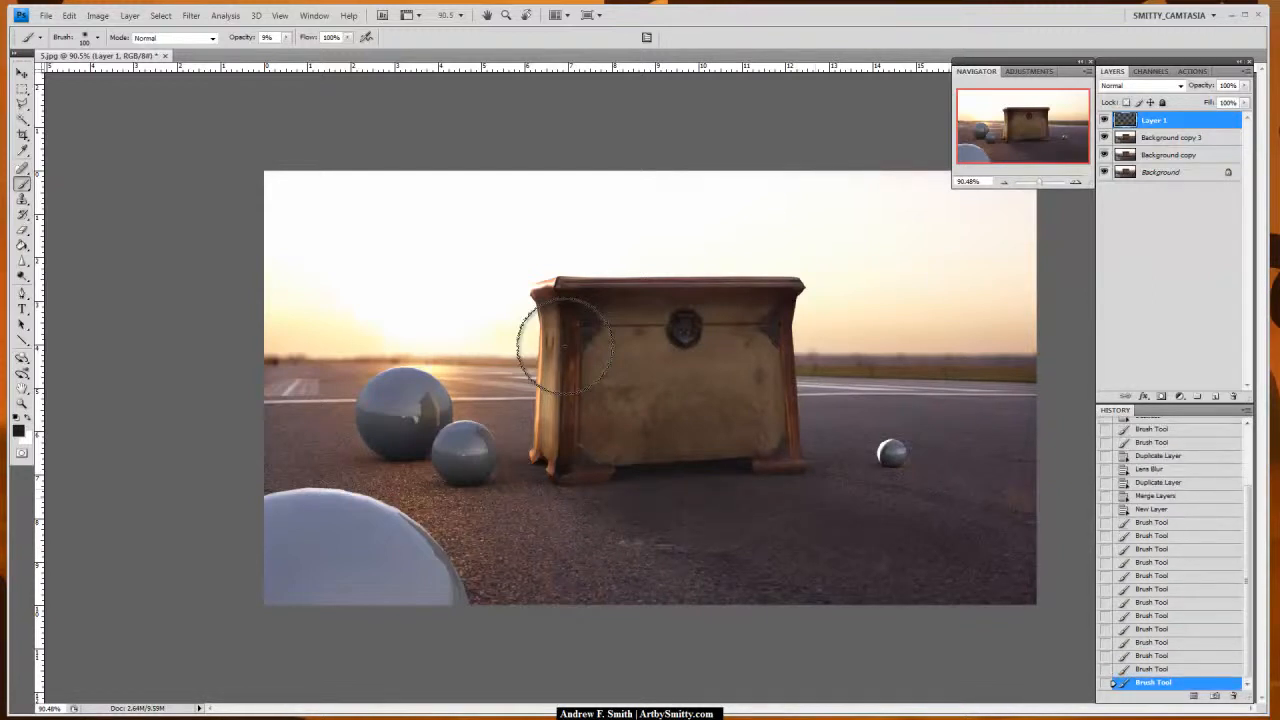
# Step: Reduce the brush to size 50 and paint soft shadows on the asphalt in front of the two grey spheres beside the chest
pyautogui.press('[')
pyautogui.press('[')
pyautogui.press('[')
pyautogui.press('[')
pyautogui.press('[')
pyautogui.click(565, 345)
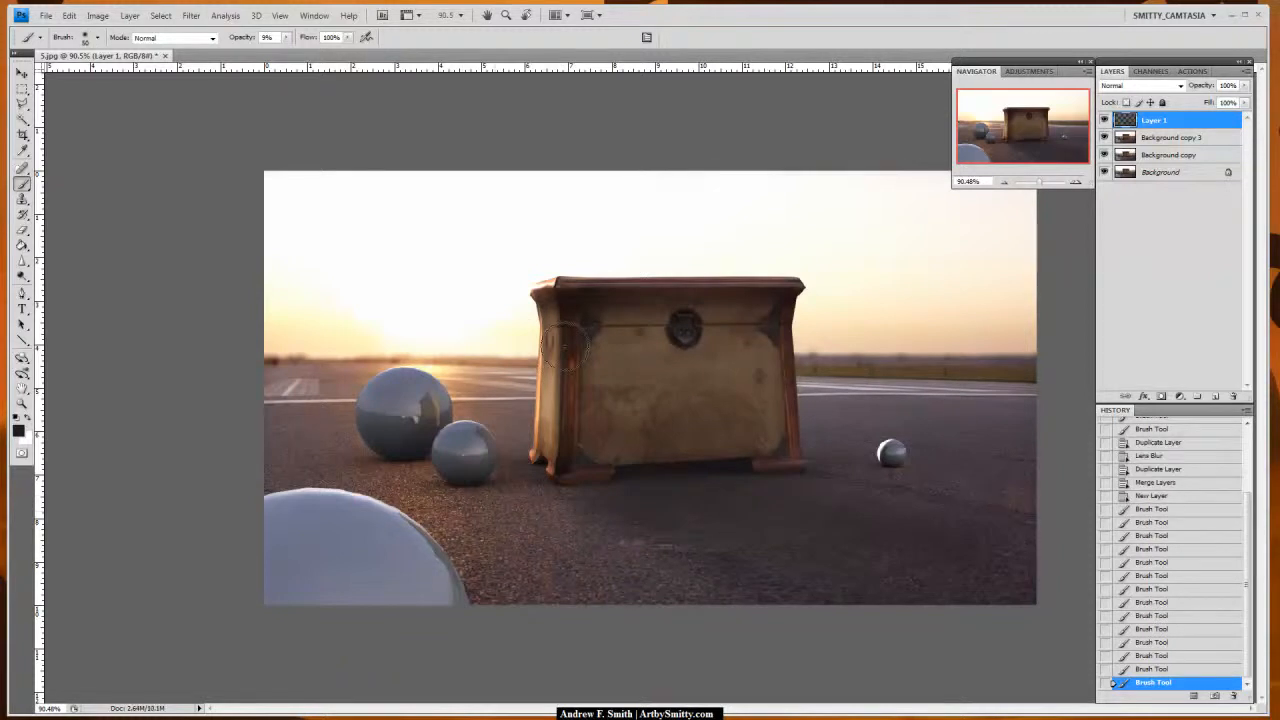
pyautogui.click(565, 345)
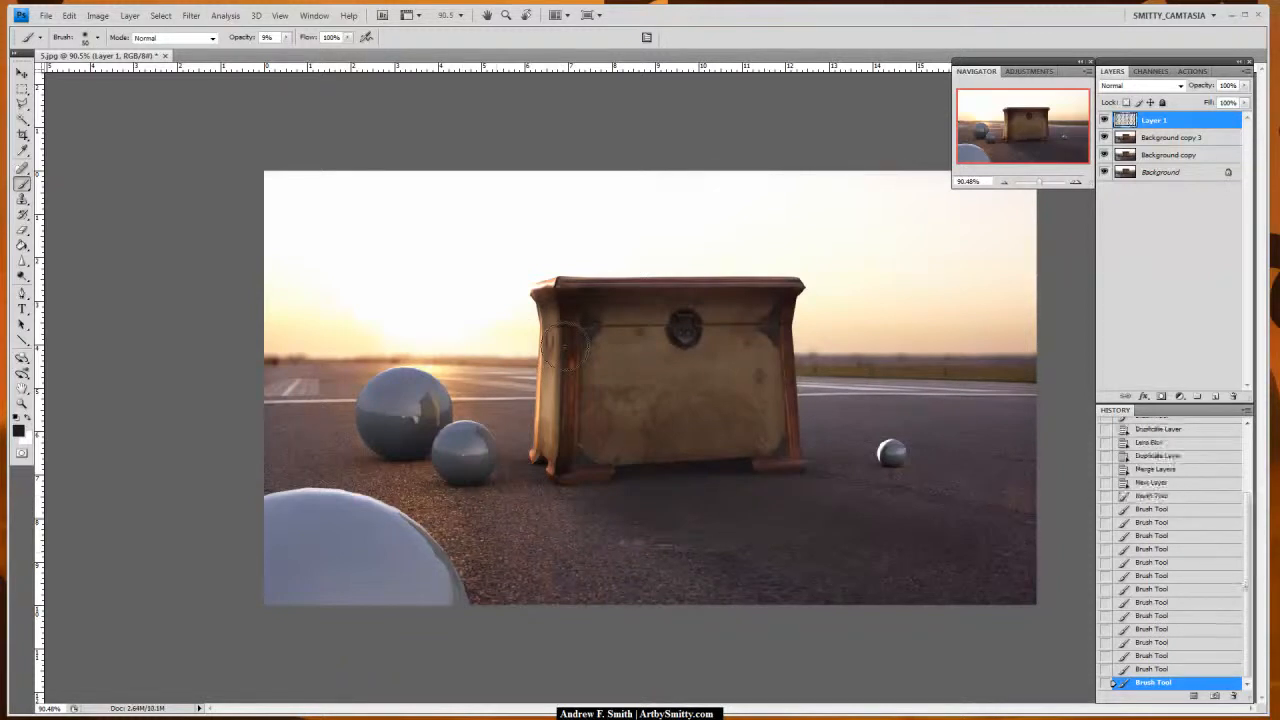
pyautogui.click(565, 345)
pyautogui.click(565, 345)
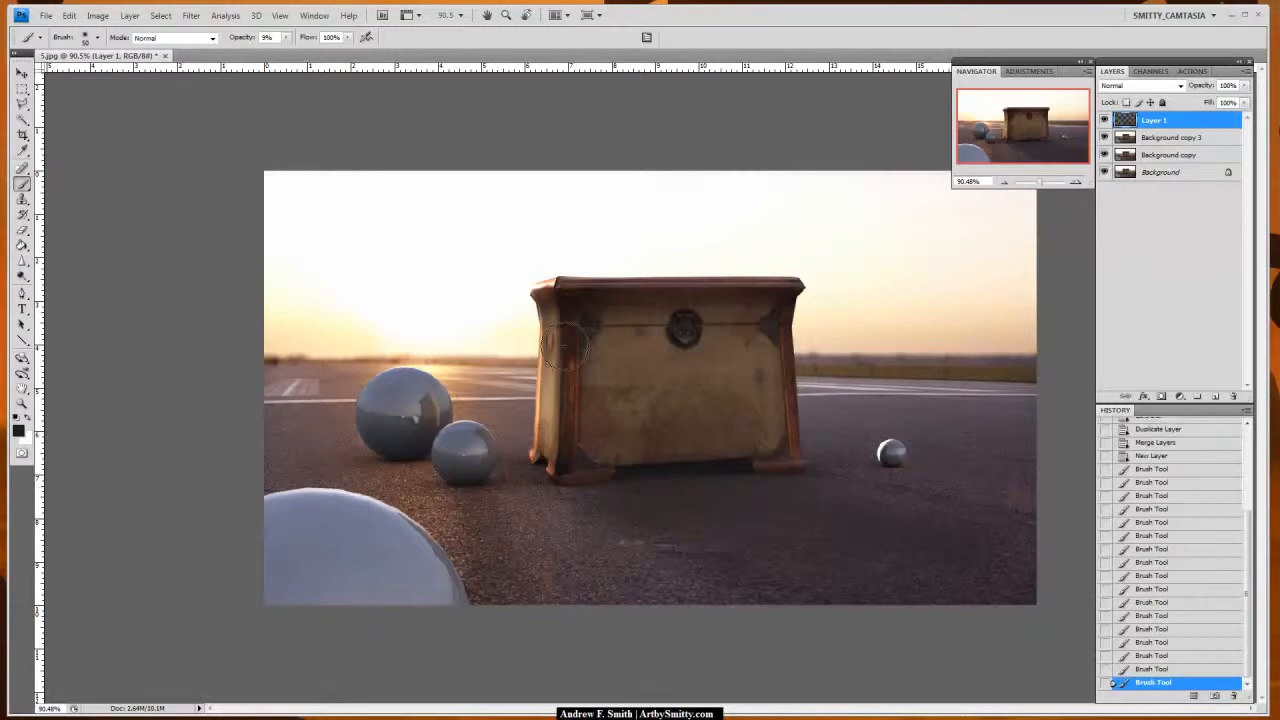
pyautogui.click(565, 345)
pyautogui.click(565, 345)
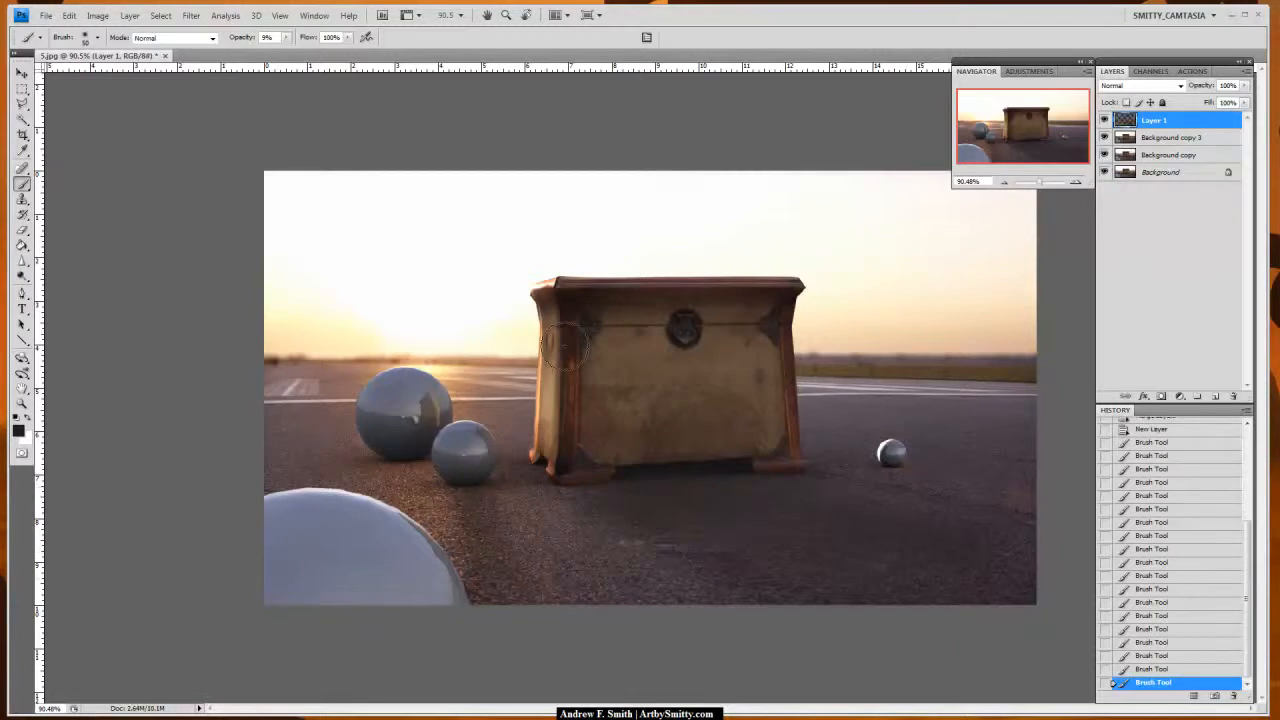
pyautogui.click(565, 345)
pyautogui.click(565, 346)
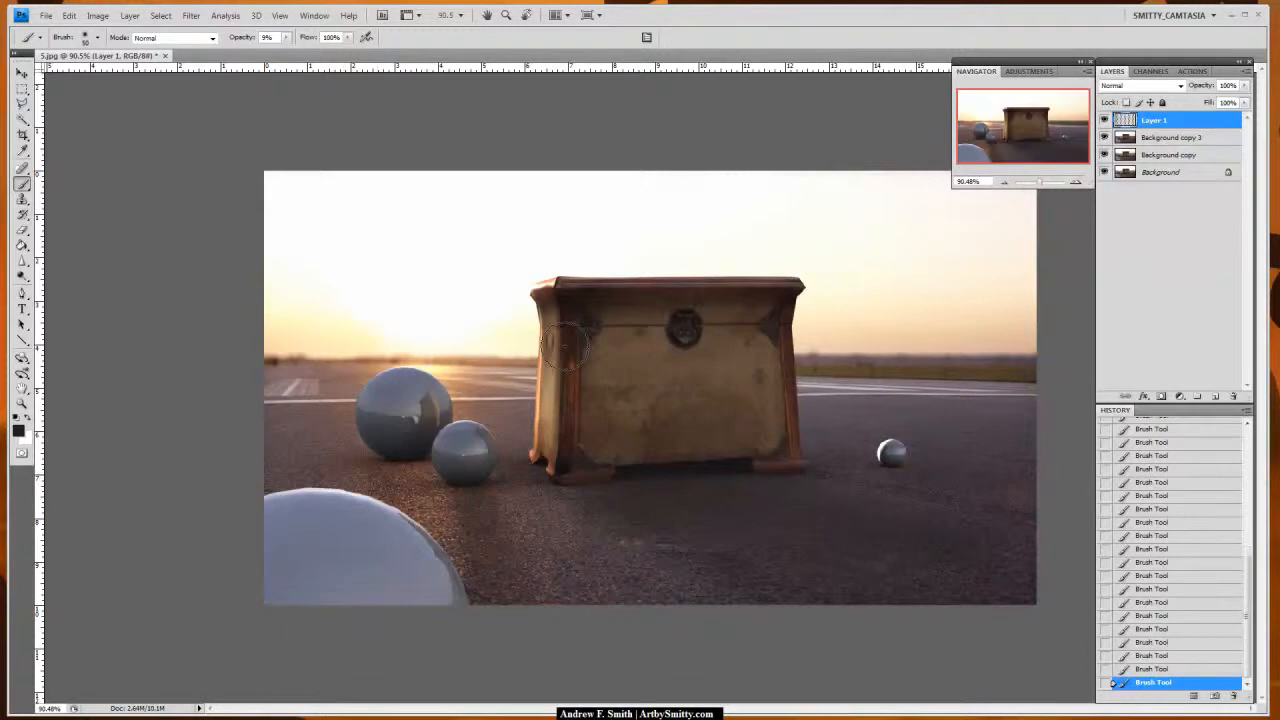
pyautogui.click(565, 346)
# Step: Compare the last brush stroke before and after, and lower the painted shadow layer's opacity to 39%
pyautogui.click(1150, 669)
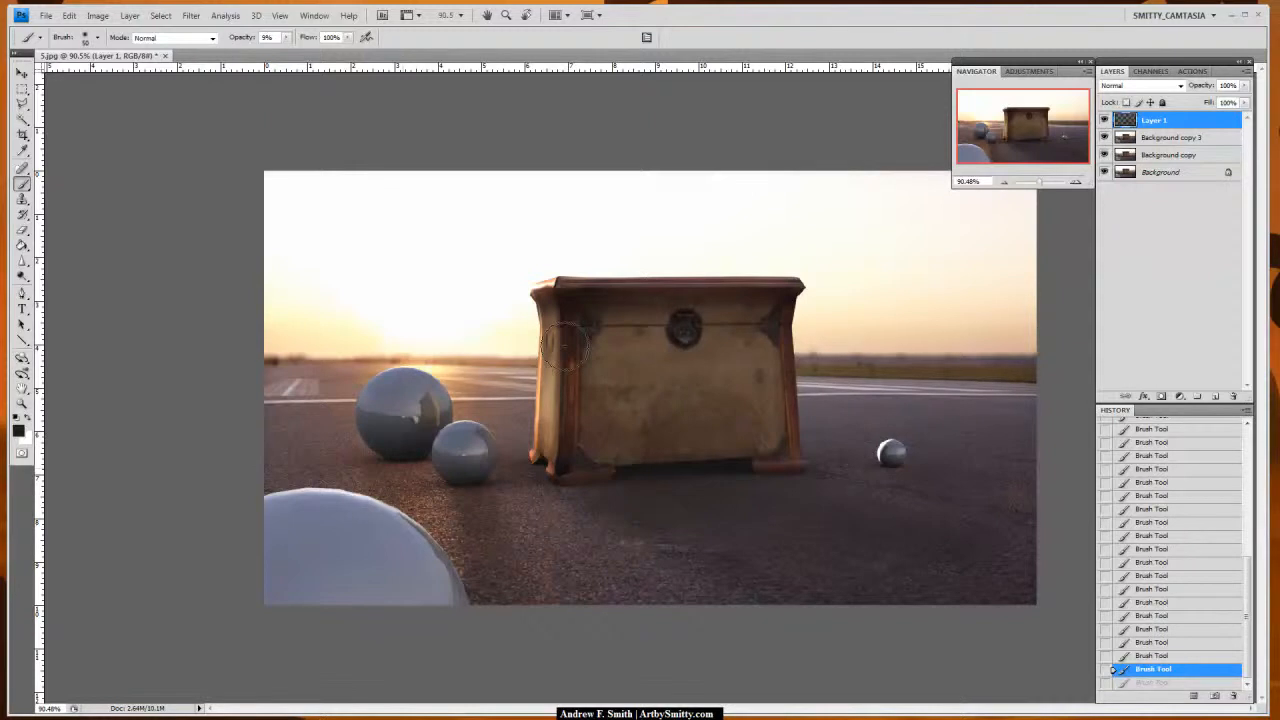
pyautogui.click(1113, 682)
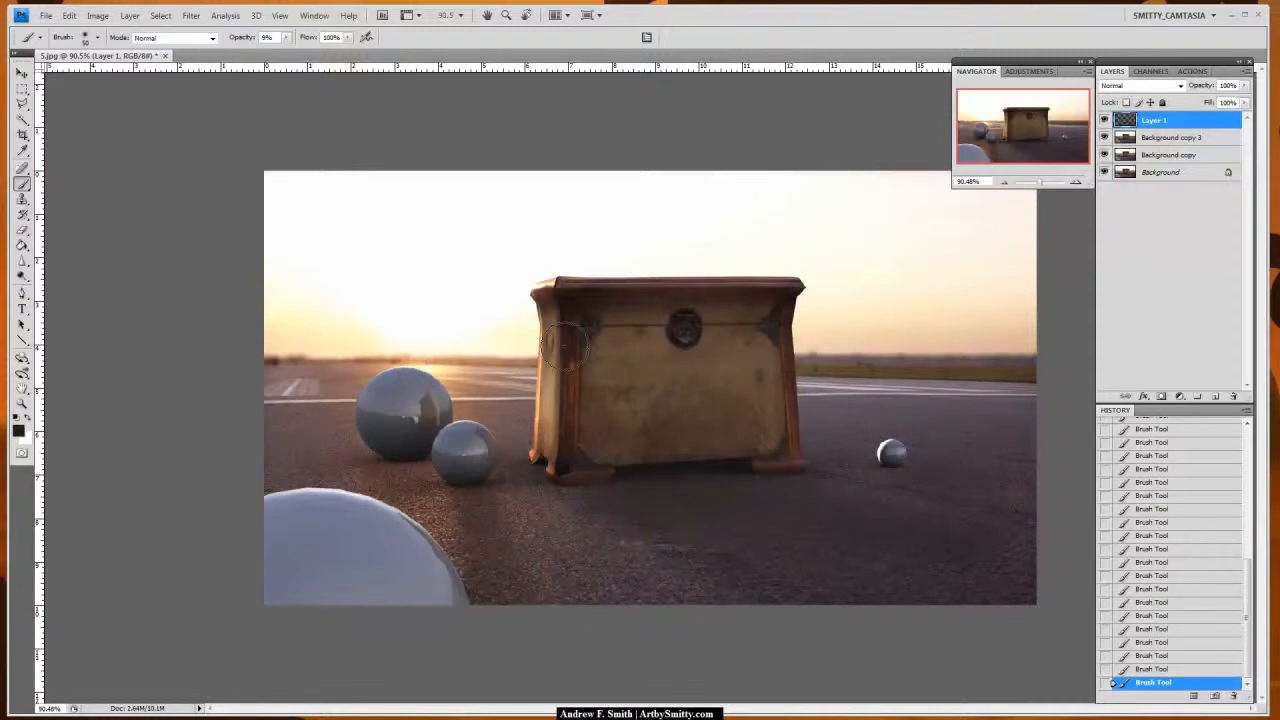
pyautogui.click(1244, 86)
pyautogui.moveTo(1245, 101); pyautogui.dragTo(1213, 101)
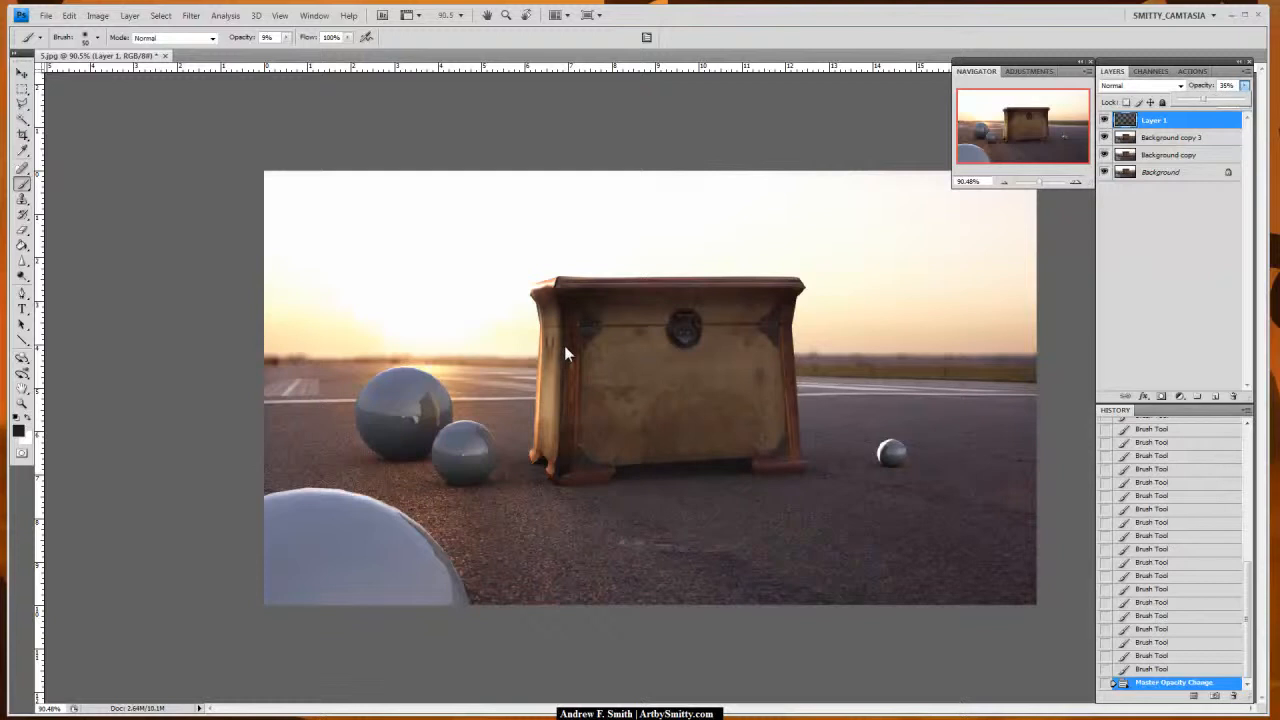
# Step: Add a Photo Filter adjustment layer above the shadow layer with Warming Filter (85) at 25% density
pyautogui.click(1172, 138)
pyautogui.click(1160, 172)
pyautogui.keyDown('shift'); pyautogui.click(1172, 137); pyautogui.keyUp('shift')
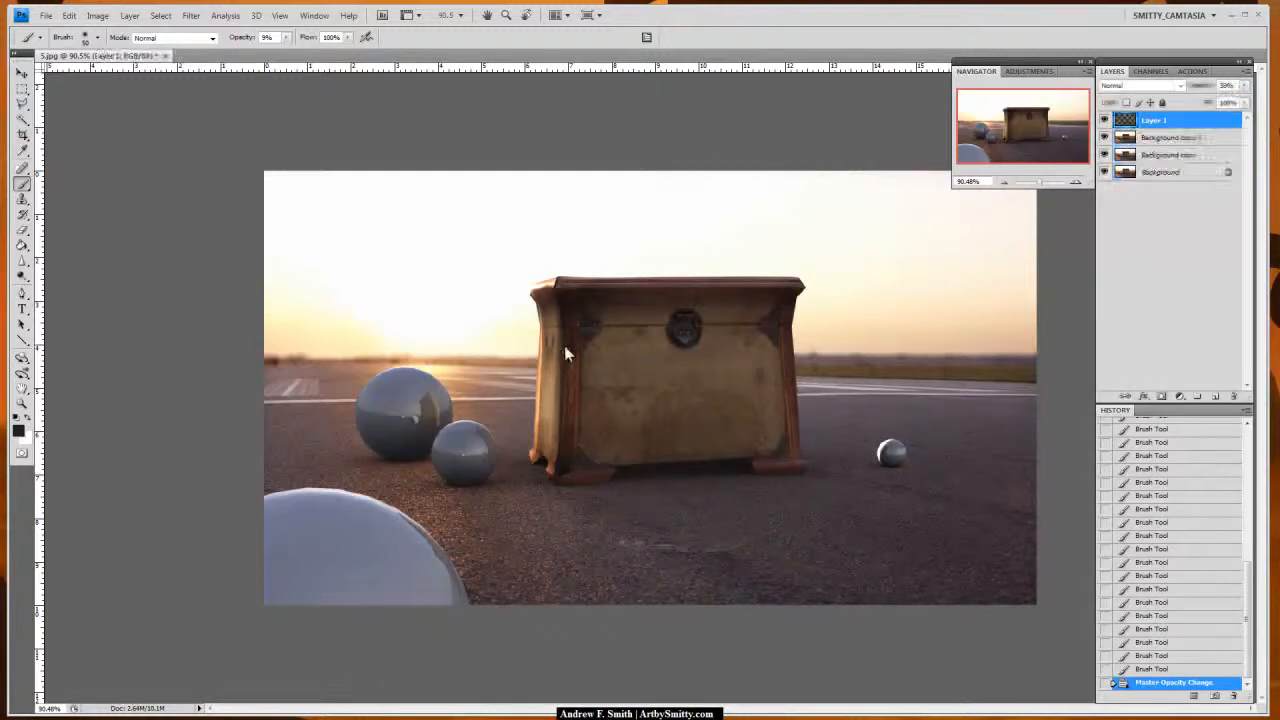
pyautogui.click(1029, 72)
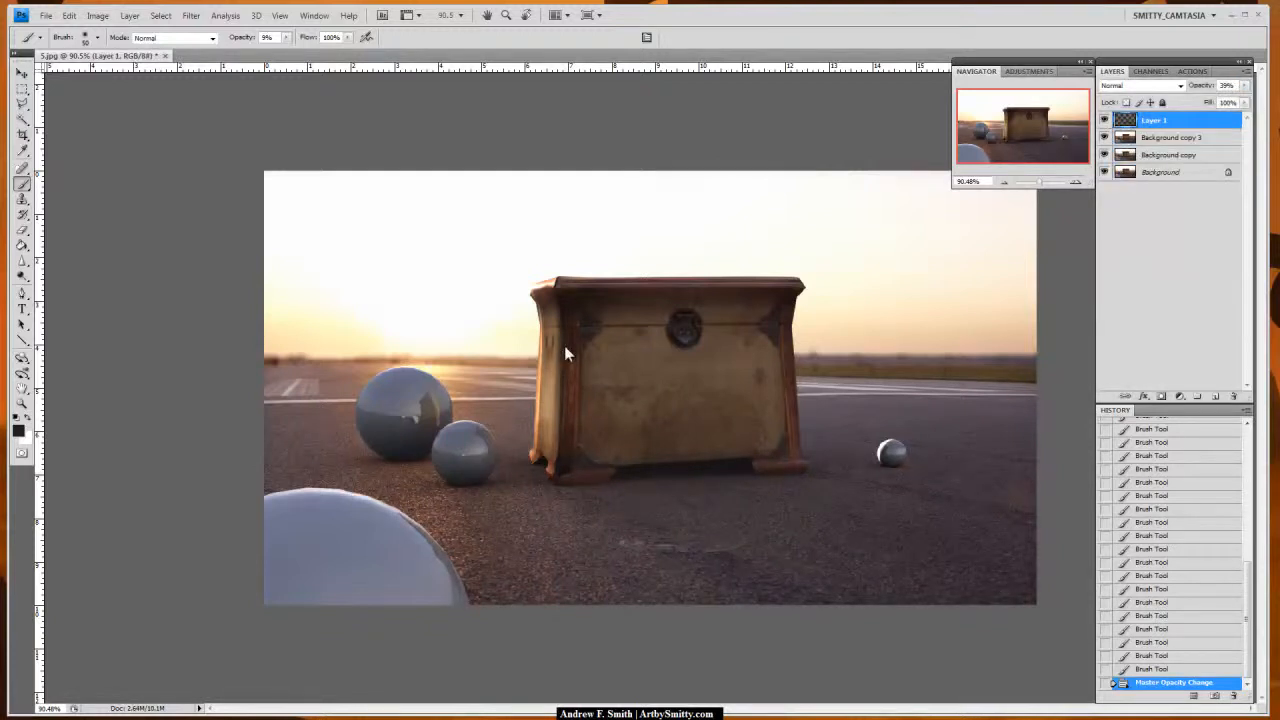
pyautogui.click(1052, 137)
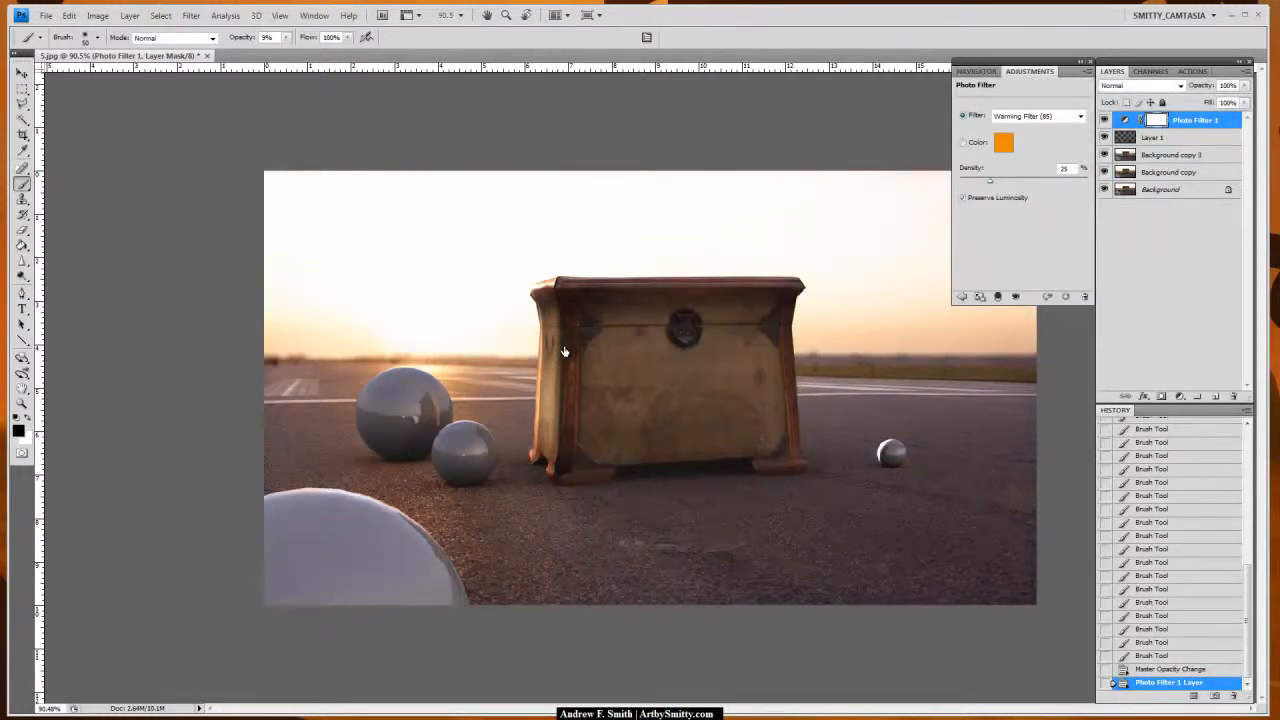
# Step: Duplicate all layers above the Background and merge the duplicates into a single top layer
pyautogui.hotkey('ctrl', 'alt', 'a')
pyautogui.hotkey('ctrl', 'j')
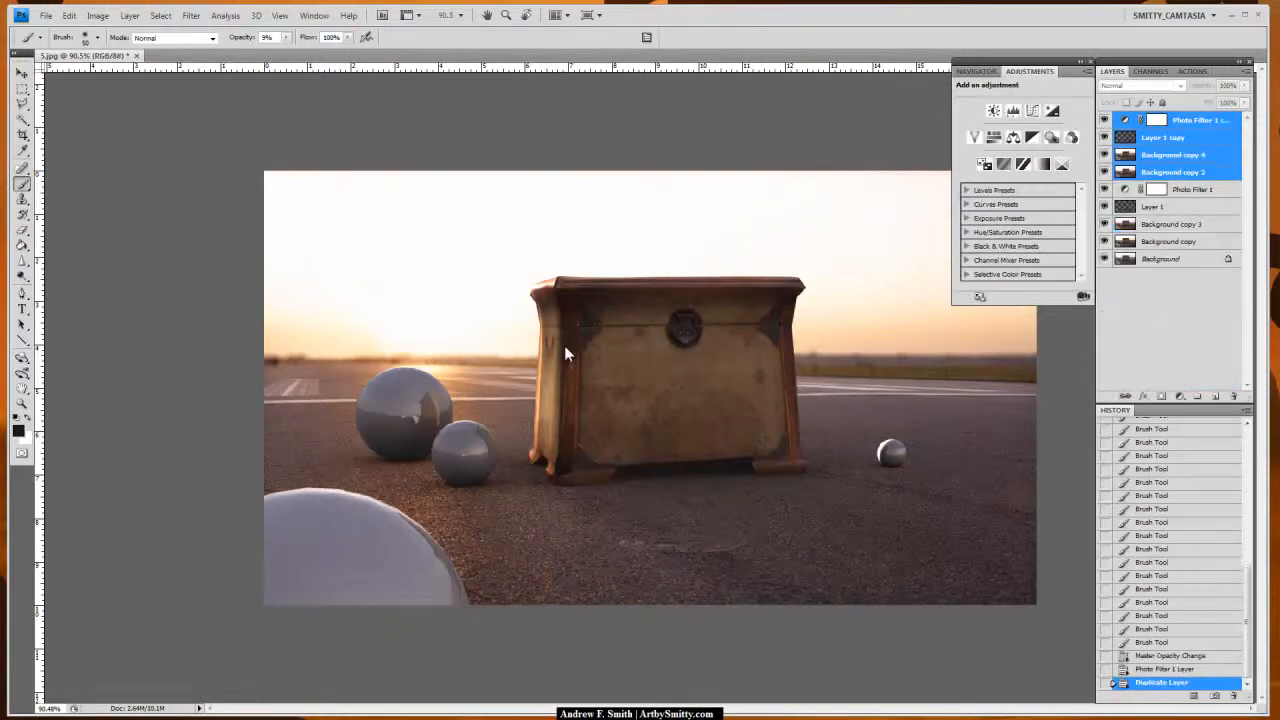
pyautogui.hotkey('ctrl', 'e')
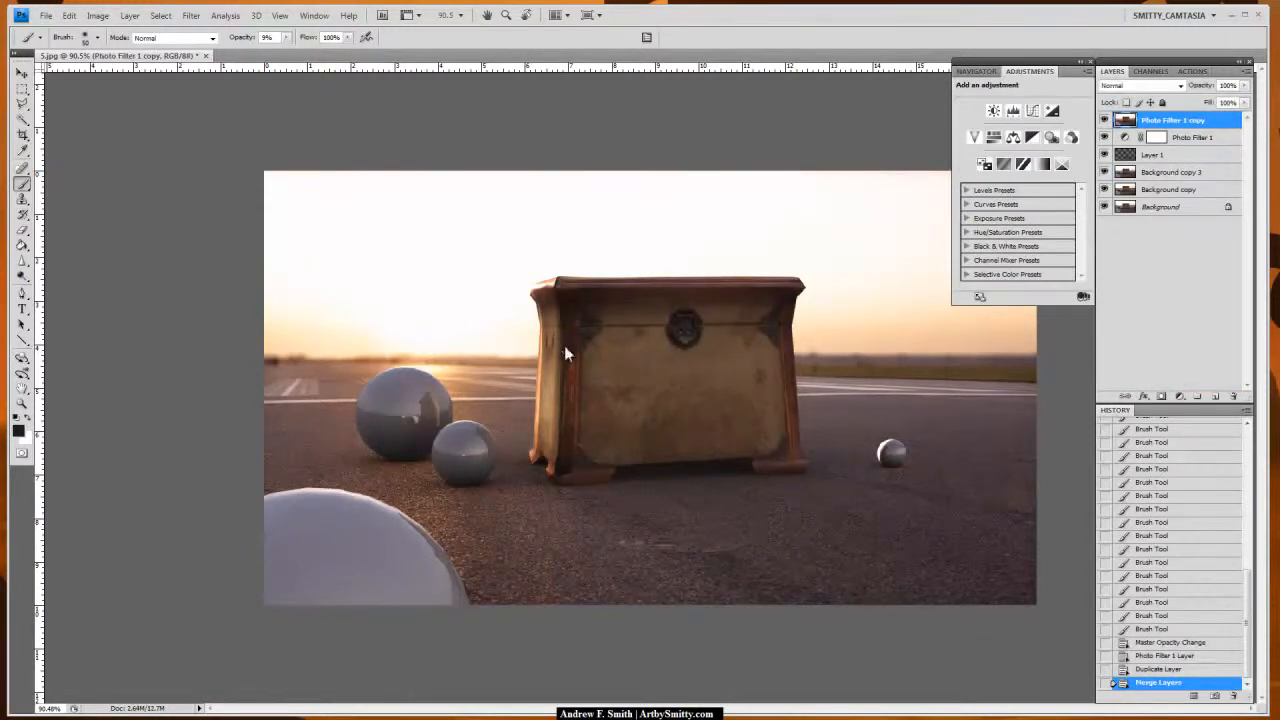
# Step: Hide the layers between the merged copy and the Background, and toggle the merged copy to compare before and after
pyautogui.moveTo(1104, 137); pyautogui.dragTo(1104, 189)
pyautogui.click(1104, 120)
pyautogui.click(1104, 120)
pyautogui.click(1104, 120)
pyautogui.click(1104, 120)
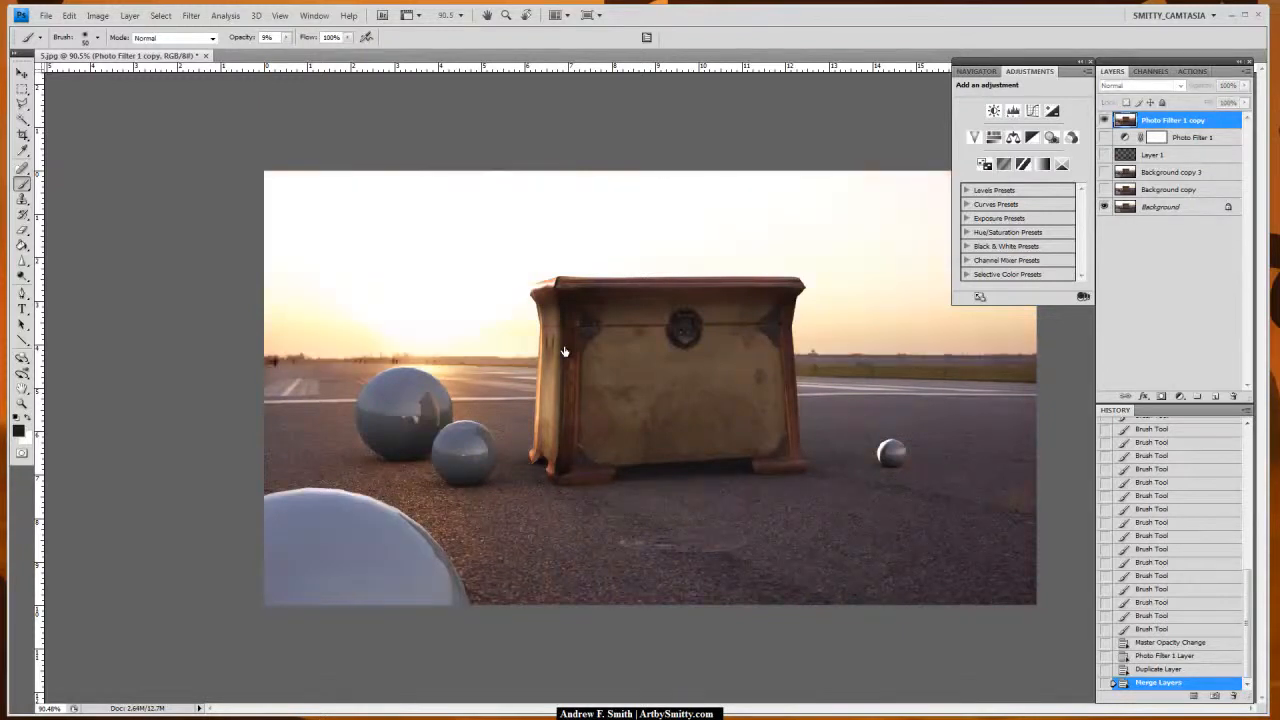
pyautogui.click(1104, 120)
pyautogui.click(1104, 120)
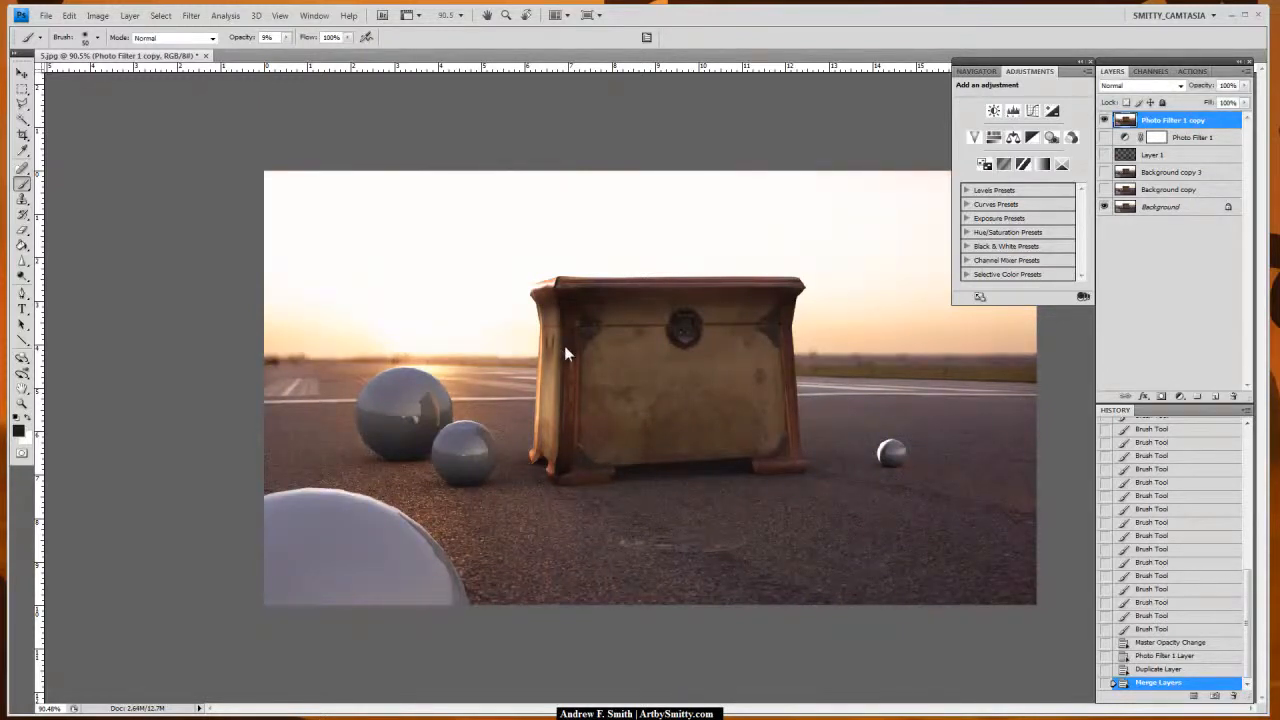
# Step: Lower the merged copy's opacity to 49%, and merge duplicates of all layers into a new top layer
pyautogui.moveTo(1245, 99); pyautogui.dragTo(1210, 99)
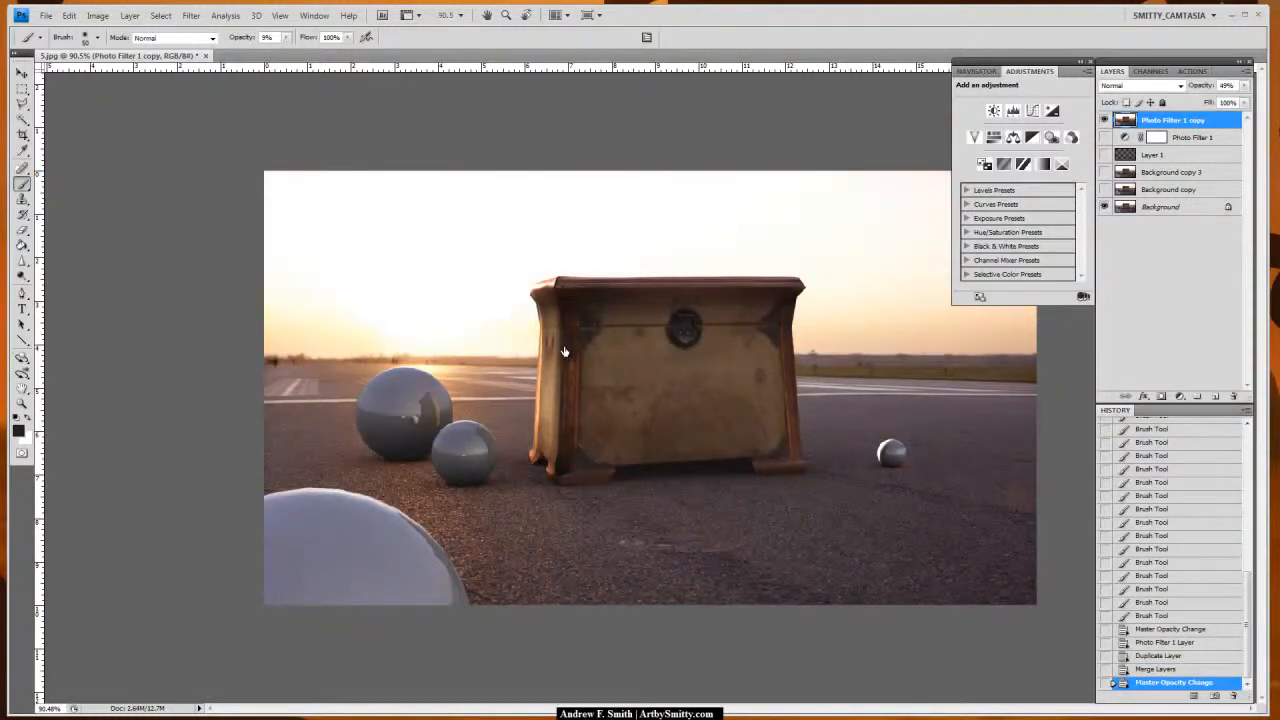
pyautogui.hotkey('ctrl', 'alt', 'a')
pyautogui.hotkey('ctrl', 'j')
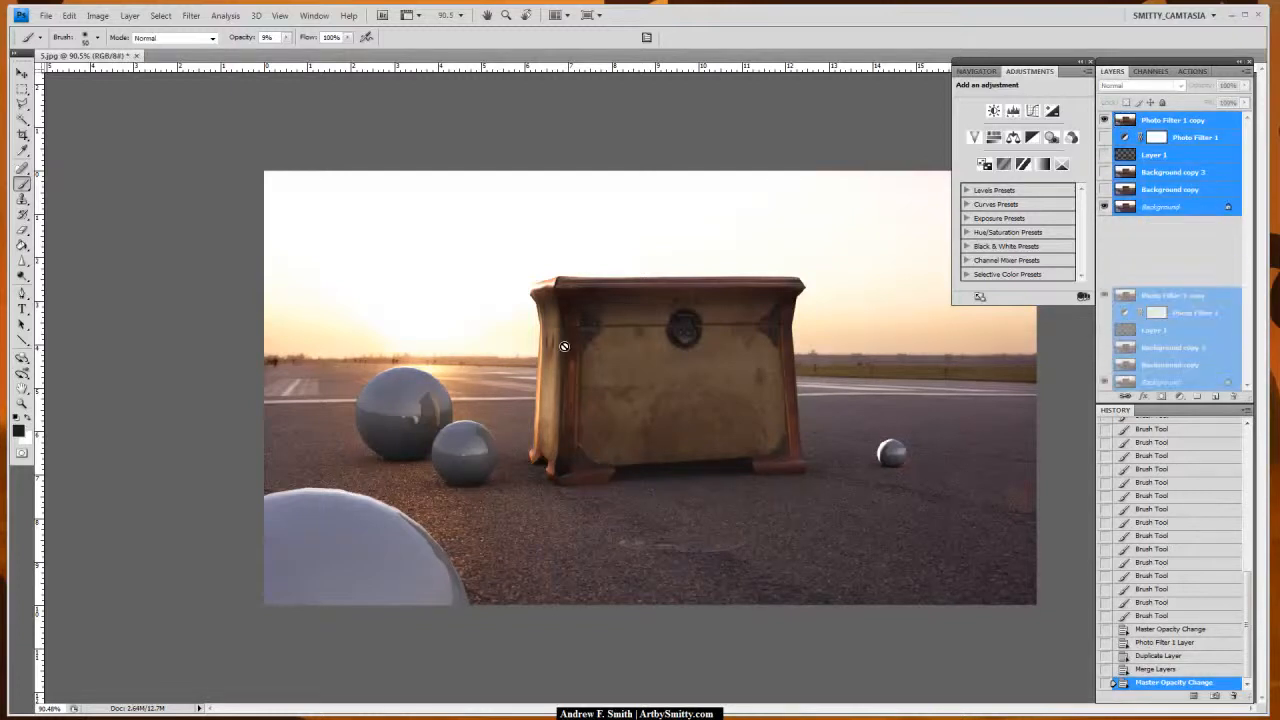
pyautogui.hotkey('ctrl', 'e')
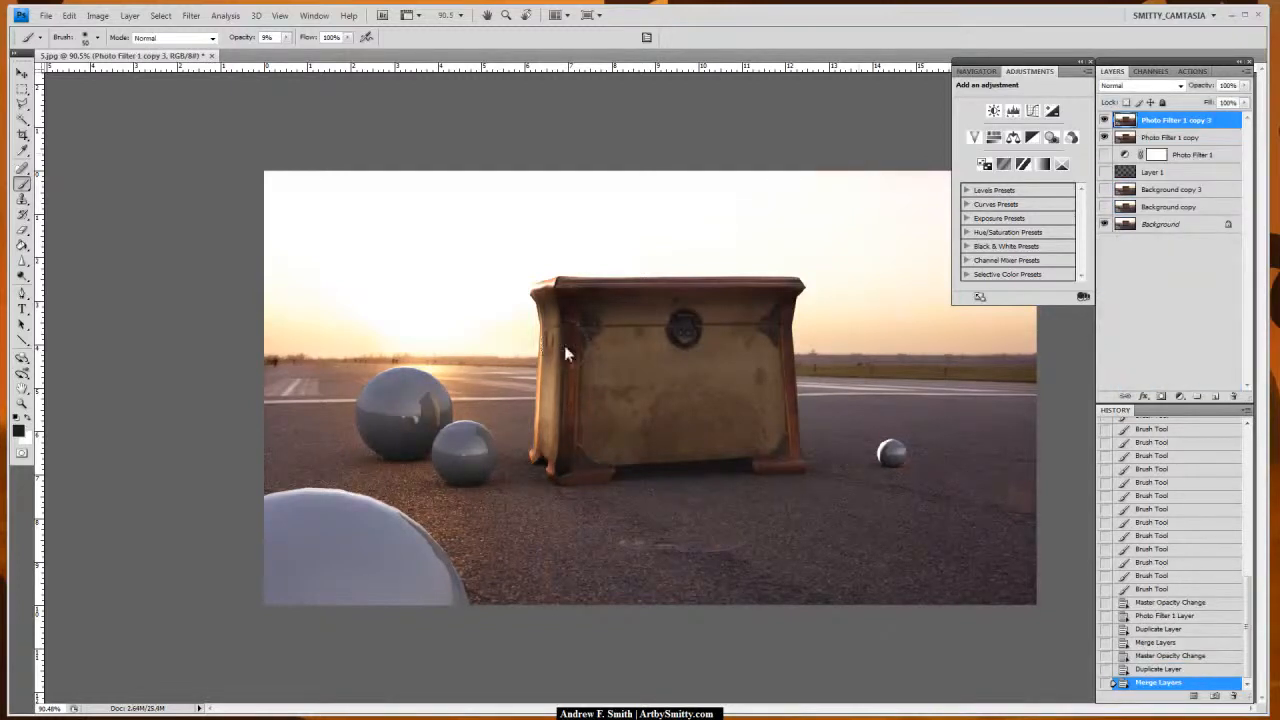
# Step: Try raising and lowering the Vibrance value on the newly merged top layer
pyautogui.hotkey('alt', 'i')
pyautogui.press('Down')
pyautogui.press('Down')
pyautogui.press('Up')
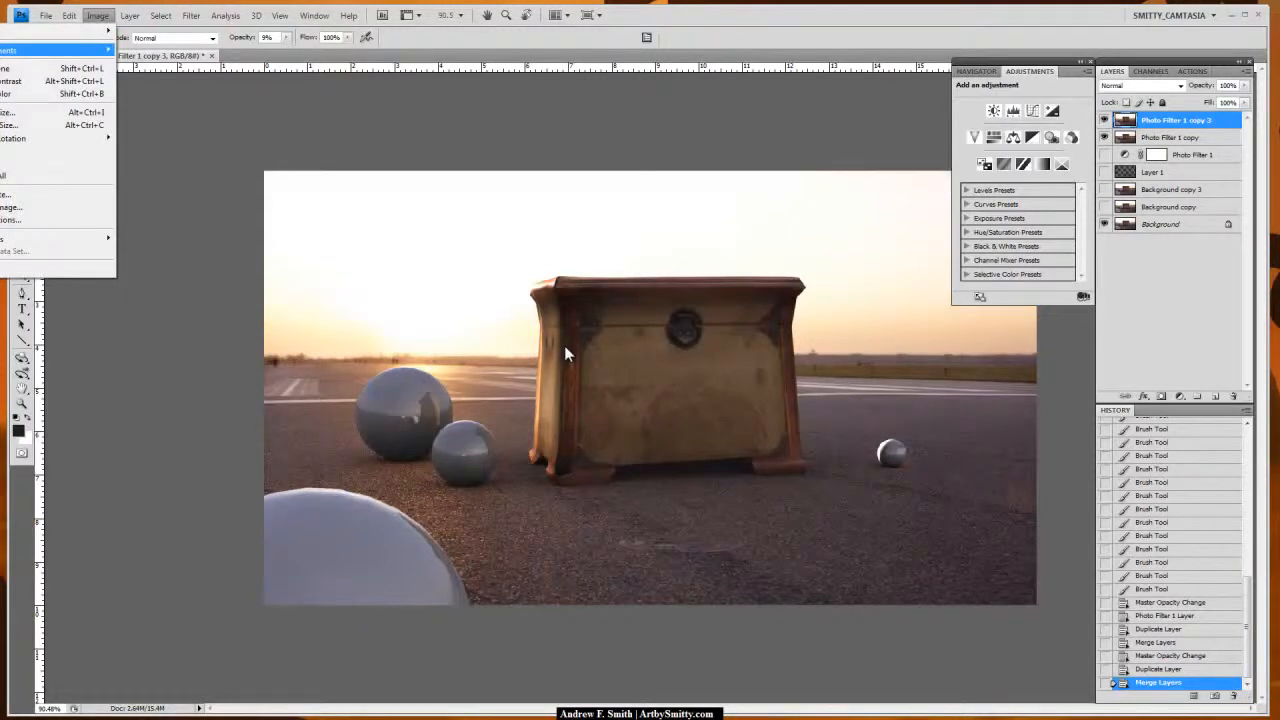
pyautogui.press('Right')
pyautogui.press('v')
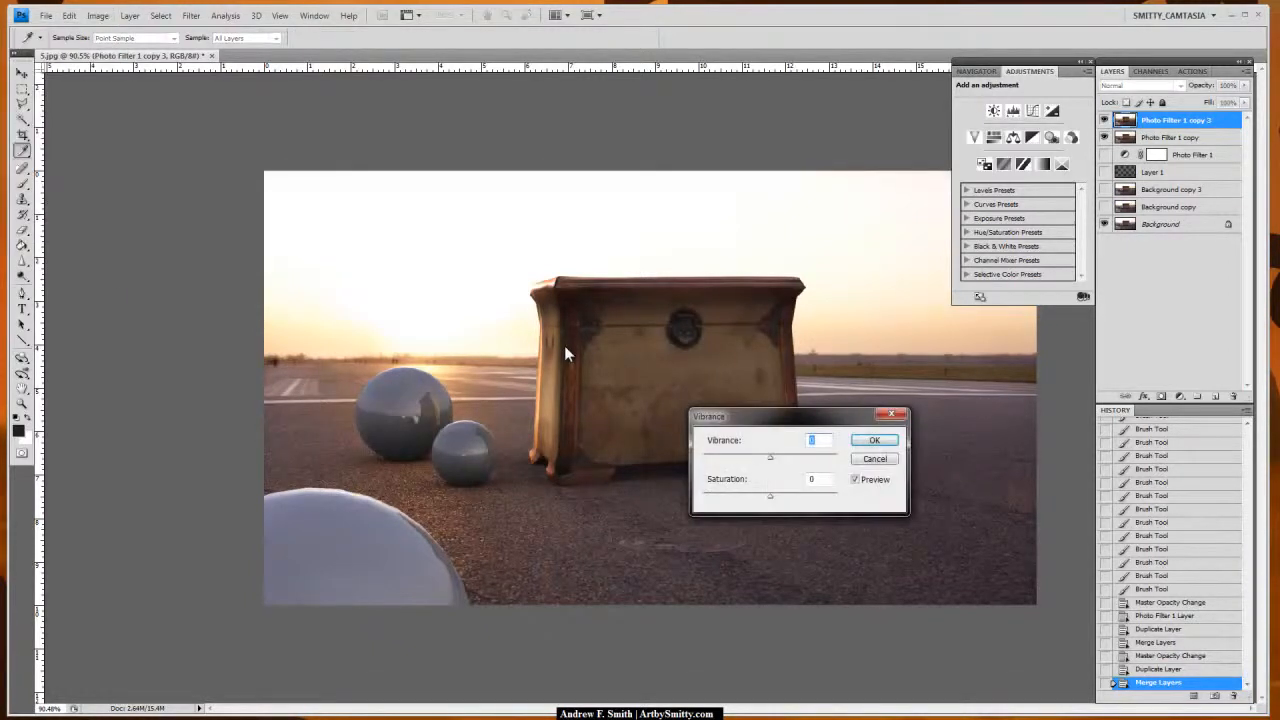
pyautogui.press('Up')
pyautogui.press('Up')
pyautogui.press('Up')
pyautogui.press('Up')
pyautogui.press('Up')
pyautogui.press('Up')
pyautogui.press('Up')
pyautogui.press('Up')
pyautogui.press('Up')
pyautogui.press('Up')
pyautogui.press('Down')
pyautogui.press('Down')
pyautogui.press('Down')
pyautogui.press('Down')
pyautogui.press('Down')
pyautogui.press('Down')
pyautogui.press('Down')
pyautogui.press('Down')
pyautogui.press('Down')
pyautogui.press('Down')
pyautogui.press('Return')
pyautogui.press('b')
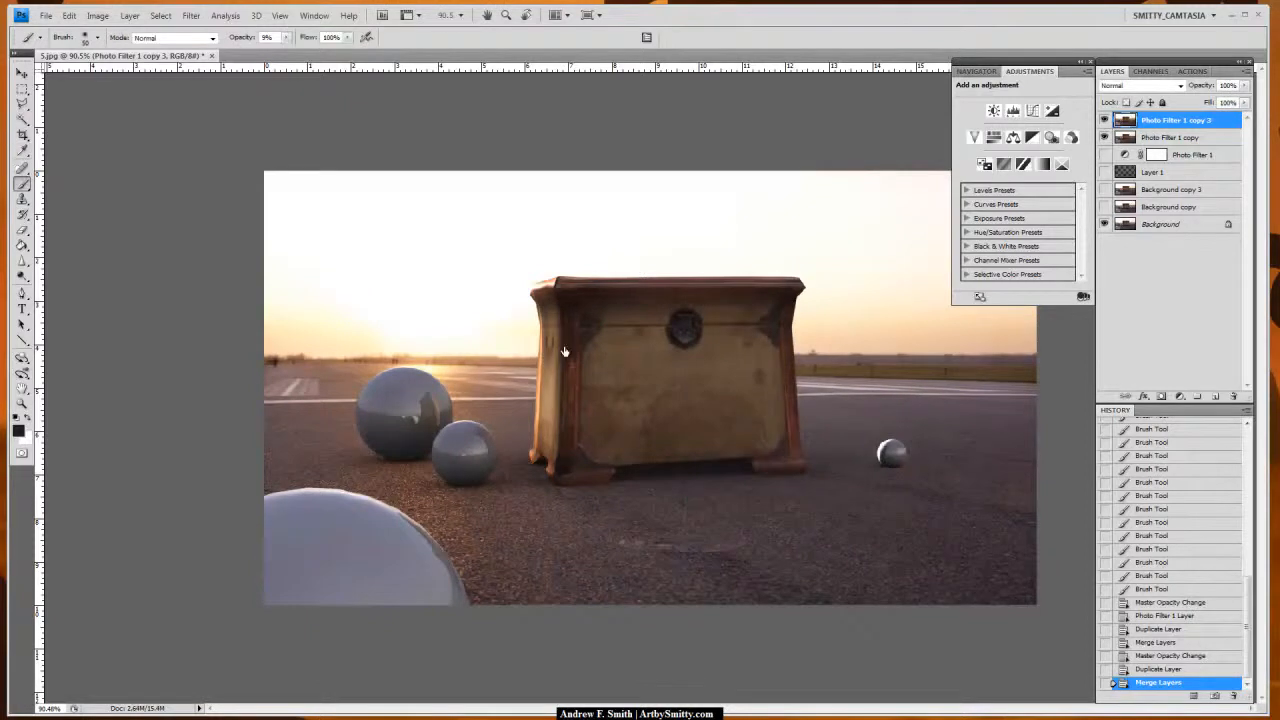
# Step: Duplicate all layers and merge the duplicates into another new top layer
pyautogui.hotkey('ctrl', 'alt', 'a')
pyautogui.hotkey('ctrl', 'j')
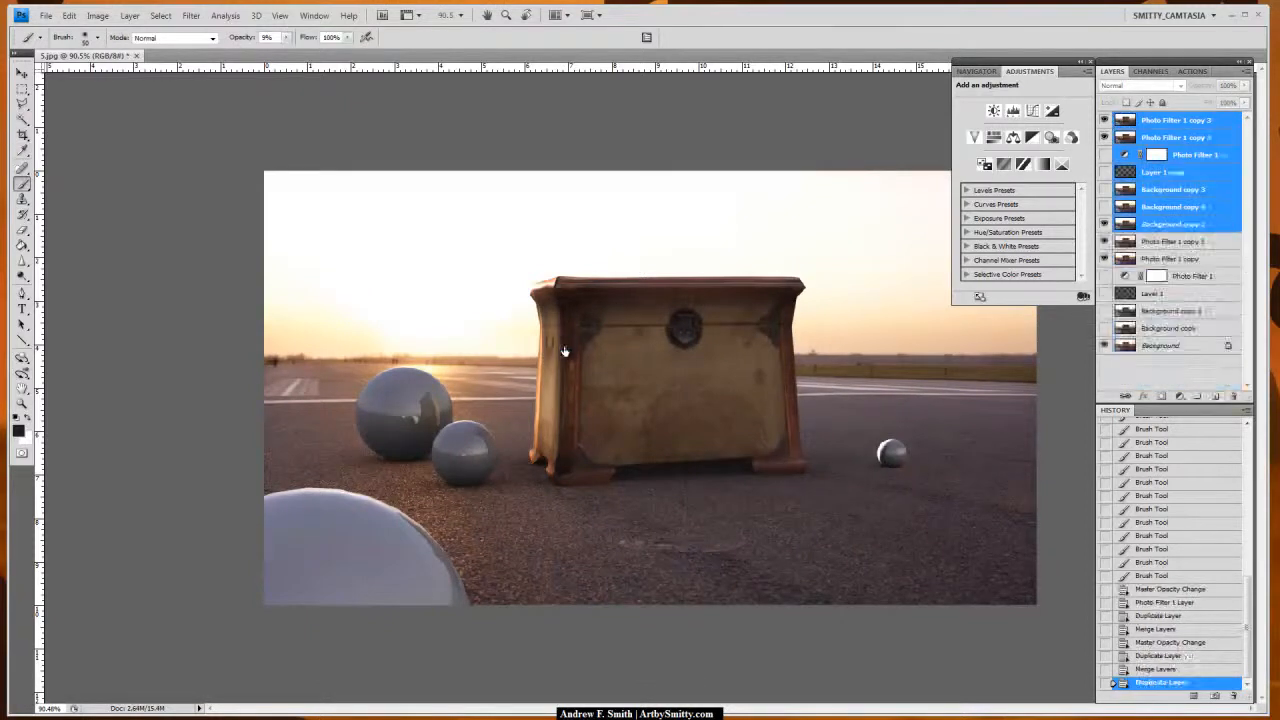
pyautogui.hotkey('ctrl', 'e')
# Step: Render a 50-300mm Zoom Lens Flare at reduced brightness on the top layer, centred over the setting sun
pyautogui.hotkey('alt', 't')
pyautogui.press('Down')
pyautogui.press('Down')
pyautogui.press('Down')
pyautogui.press('Down')
pyautogui.press('Down')
pyautogui.press('Down')
pyautogui.press('Down')
pyautogui.press('Down')
pyautogui.press('Down')
pyautogui.press('Down')
pyautogui.press('Down')
pyautogui.press('Down')
pyautogui.press('Down')
pyautogui.press('Down')
pyautogui.press('Return')
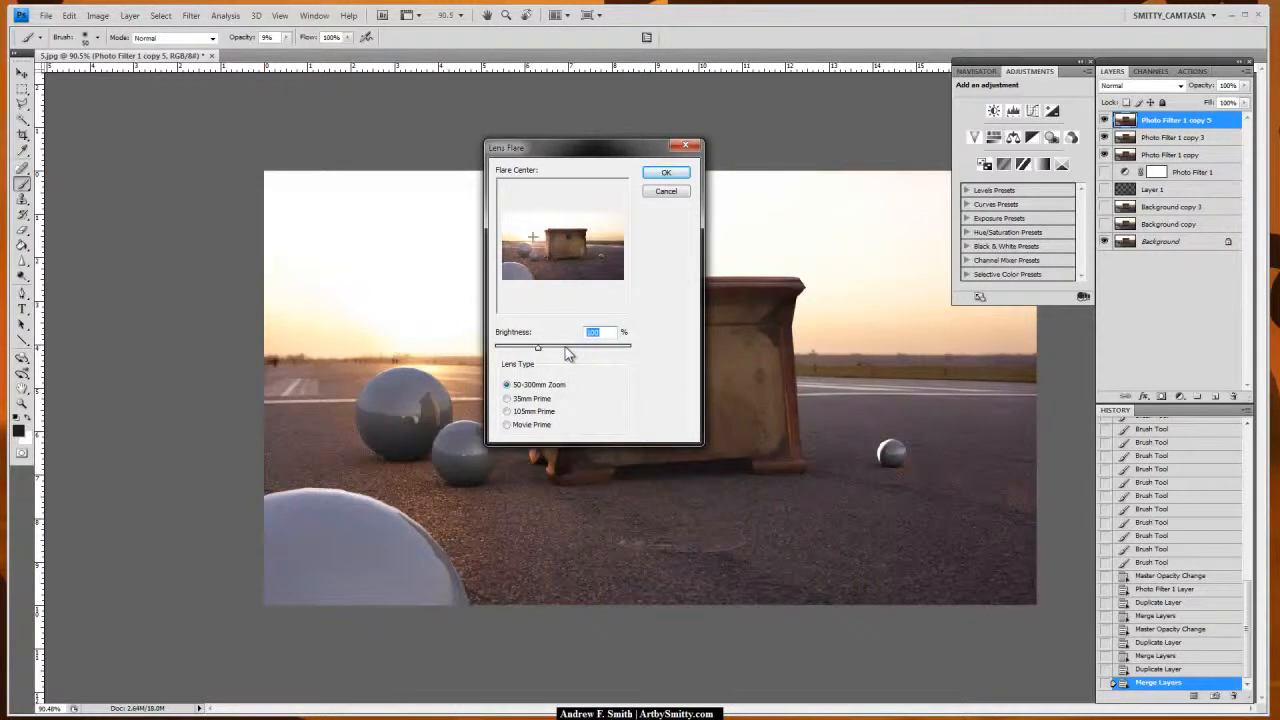
pyautogui.click(527, 239)
pyautogui.moveTo(538, 348)
pyautogui.mouseDown()
pyautogui.moveTo(513, 348)
pyautogui.moveTo(528, 348)
pyautogui.mouseUp()
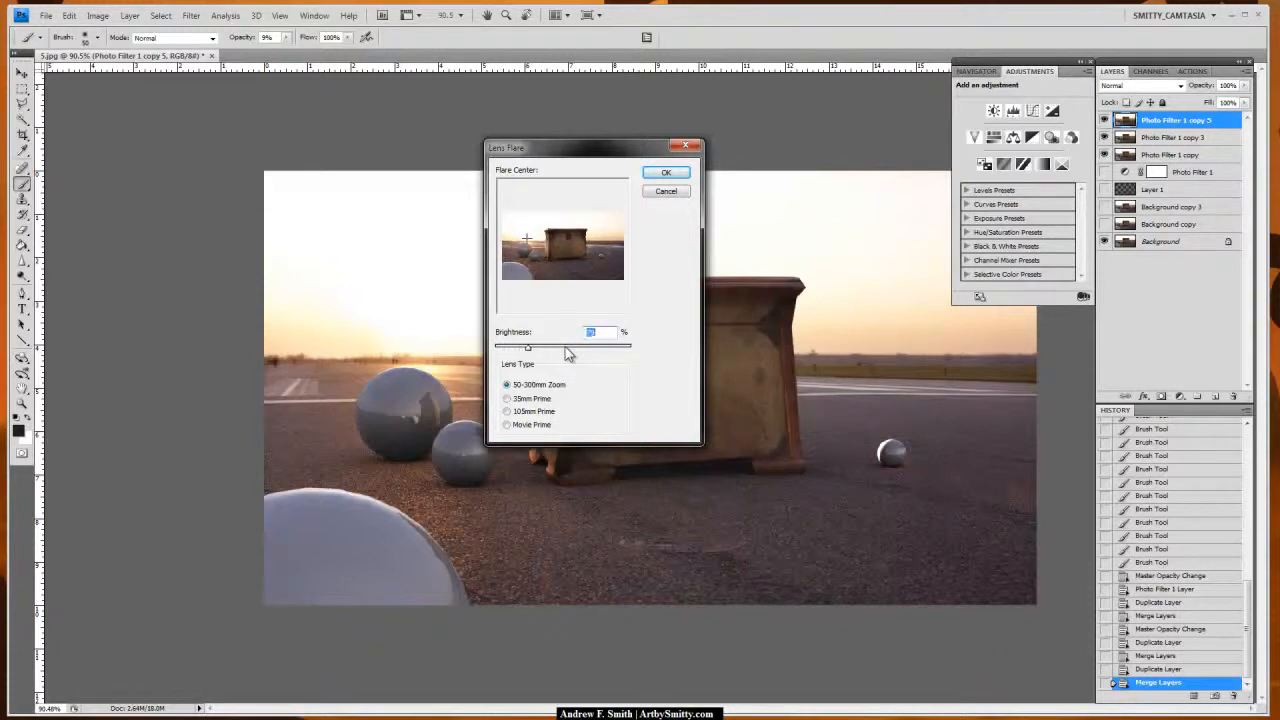
pyautogui.press('Return')
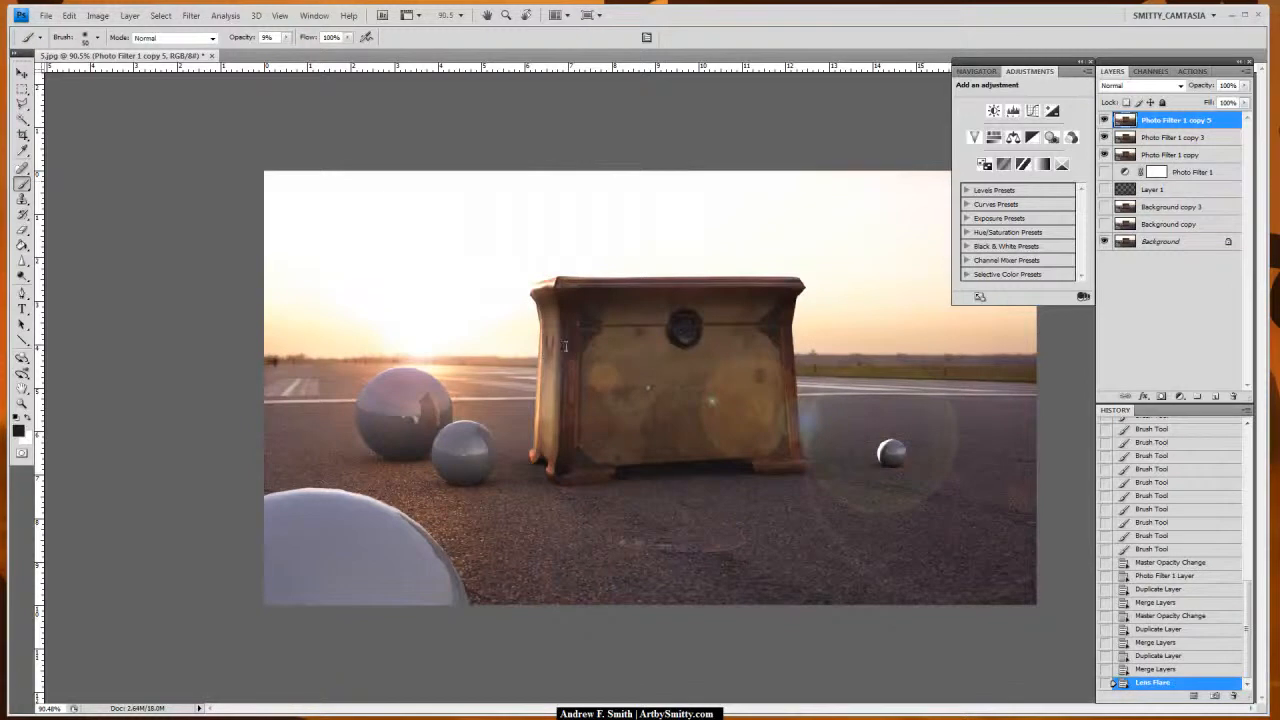
# Step: Lower the lens flare layer's opacity to about 26%, and merge duplicates of all layers into a new top layer
pyautogui.click(1244, 85)
pyautogui.moveTo(1245, 101); pyautogui.dragTo(1195, 101)
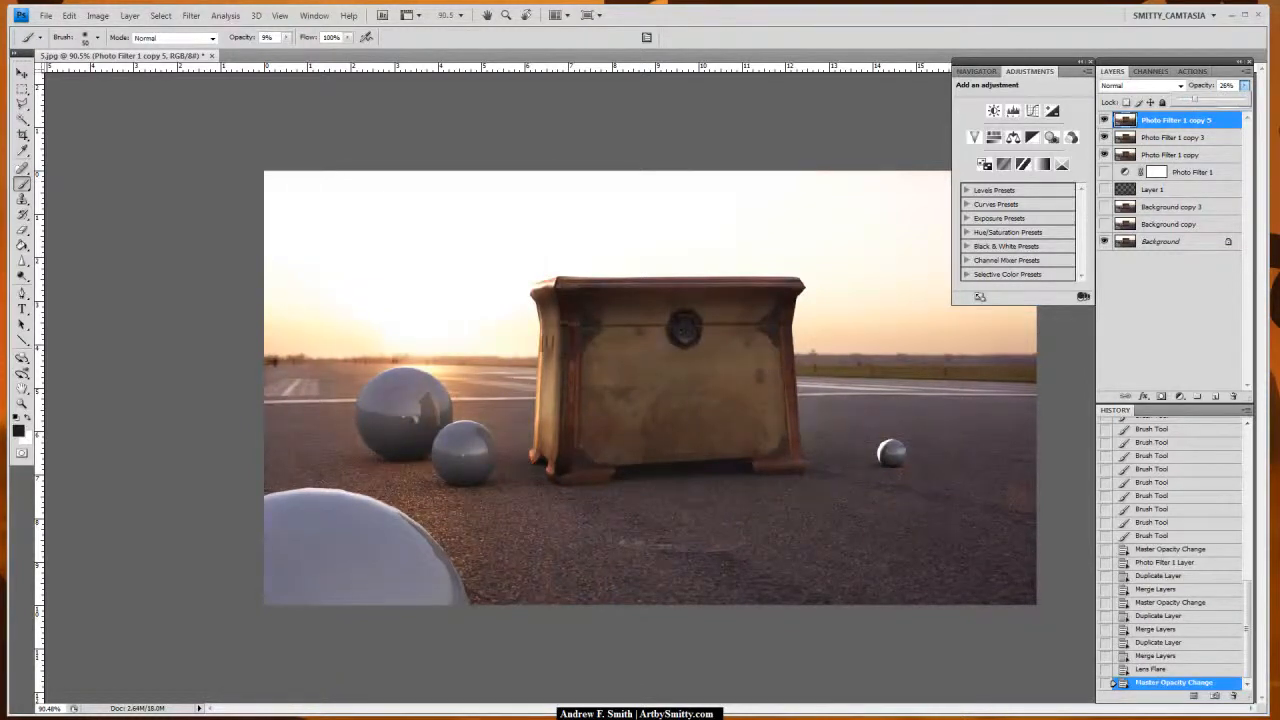
pyautogui.click(564, 352)
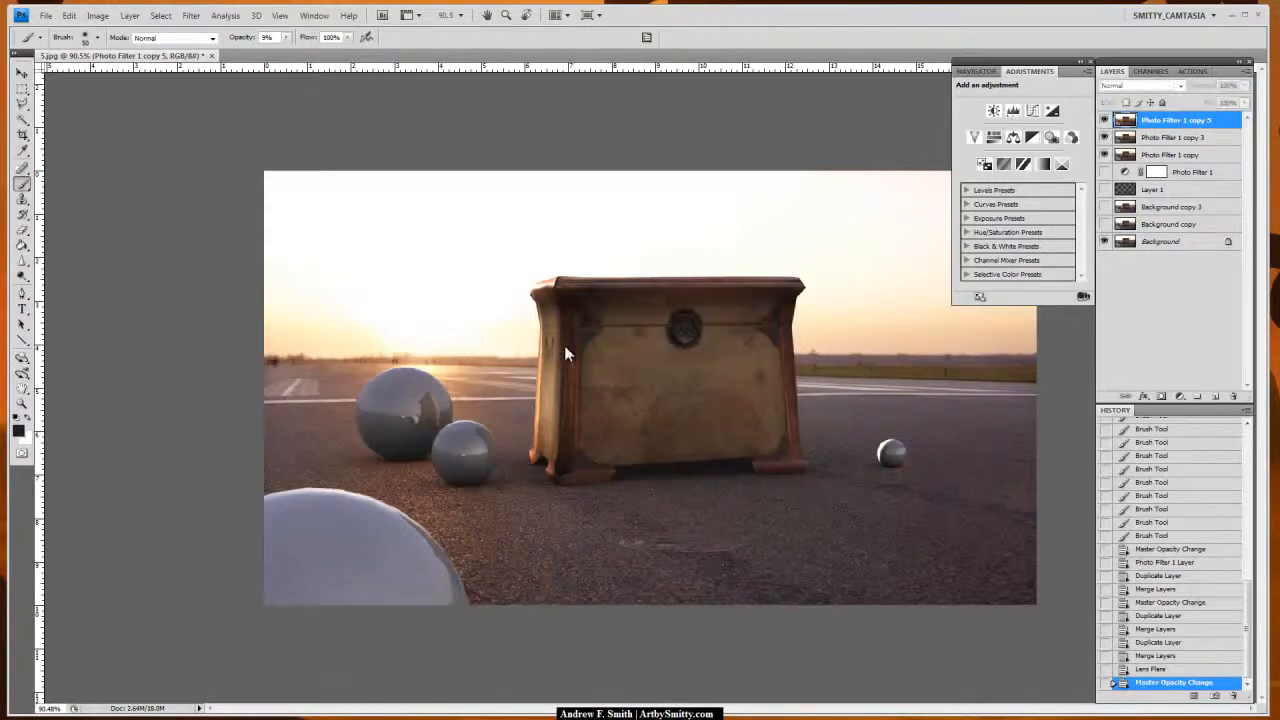
pyautogui.keyDown('shift'); pyautogui.click(1192, 244); pyautogui.keyUp('shift')
pyautogui.moveTo(1192, 246); pyautogui.dragTo(1215, 394)
pyautogui.hotkey('ctrl', 'e')
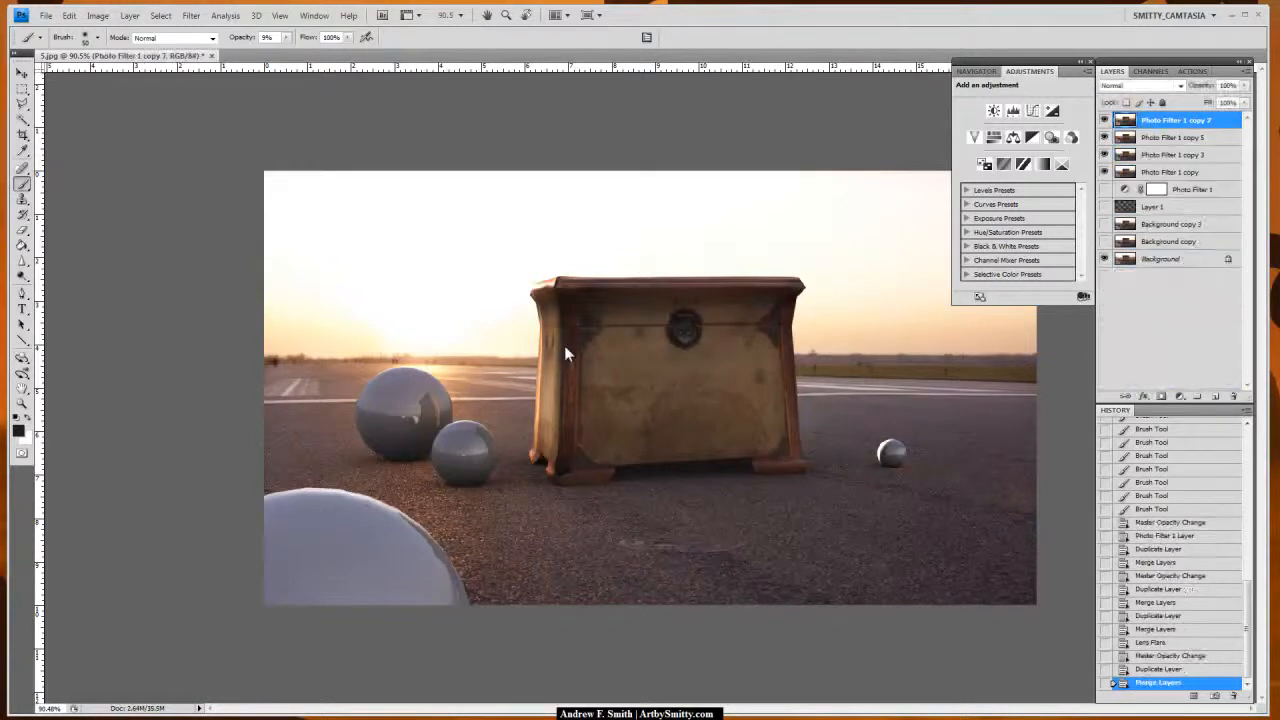
# Step: Apply Lighting Effects to the top layer with an Omni light moved from the centre toward the sunlit left side
pyautogui.click(191, 15)
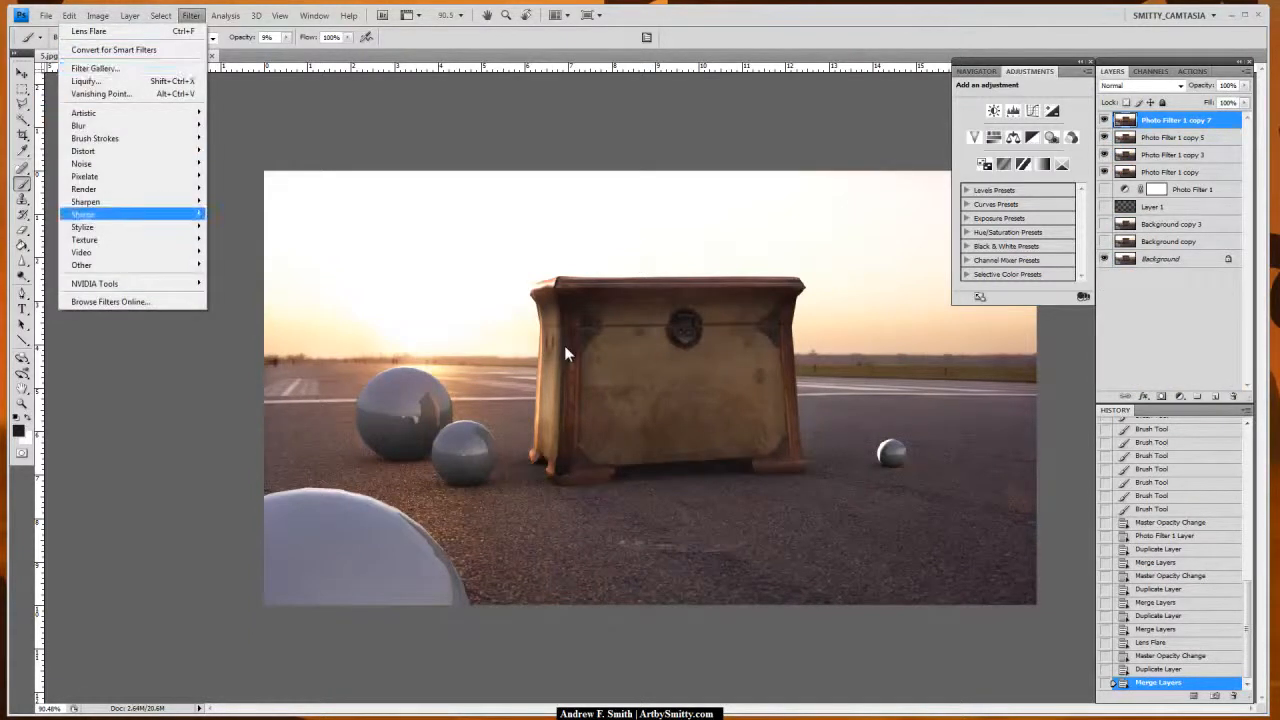
pyautogui.moveTo(84, 189)
pyautogui.click(22, 239)
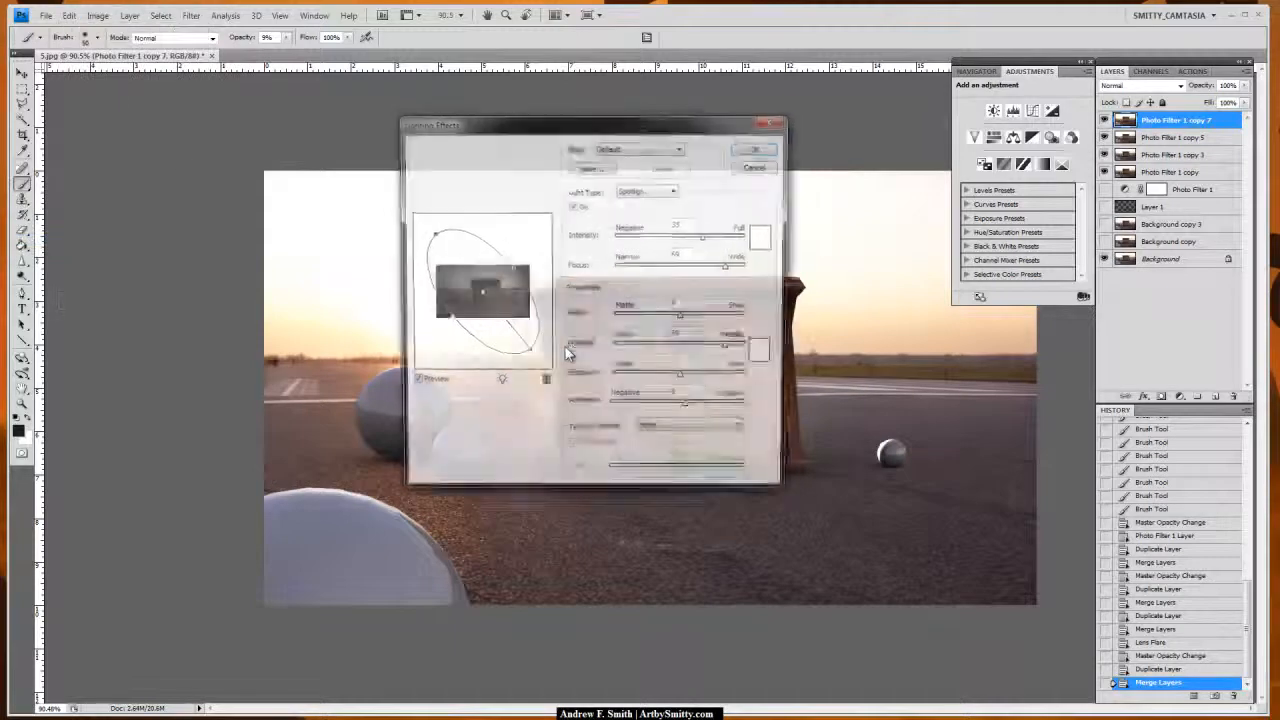
pyautogui.click(647, 190)
pyautogui.click(632, 205)
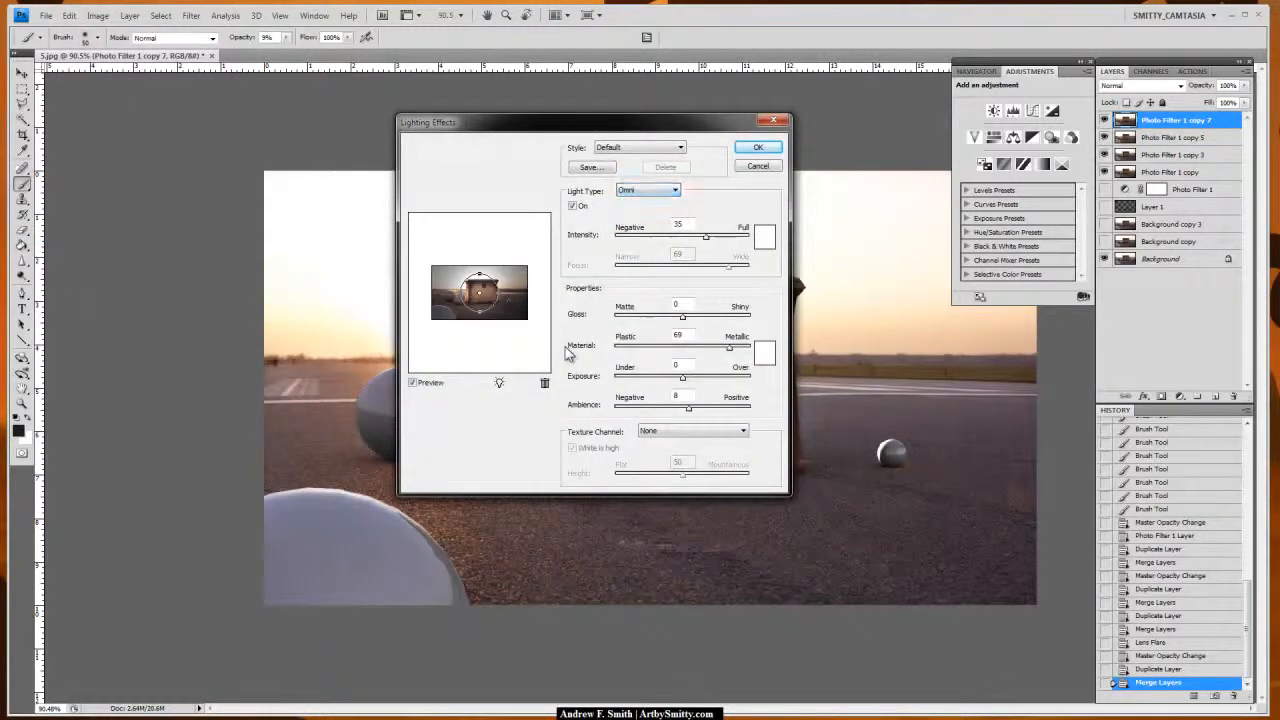
pyautogui.moveTo(479, 292)
pyautogui.mouseDown()
pyautogui.moveTo(465, 290)
pyautogui.moveTo(465, 328)
pyautogui.mouseUp()
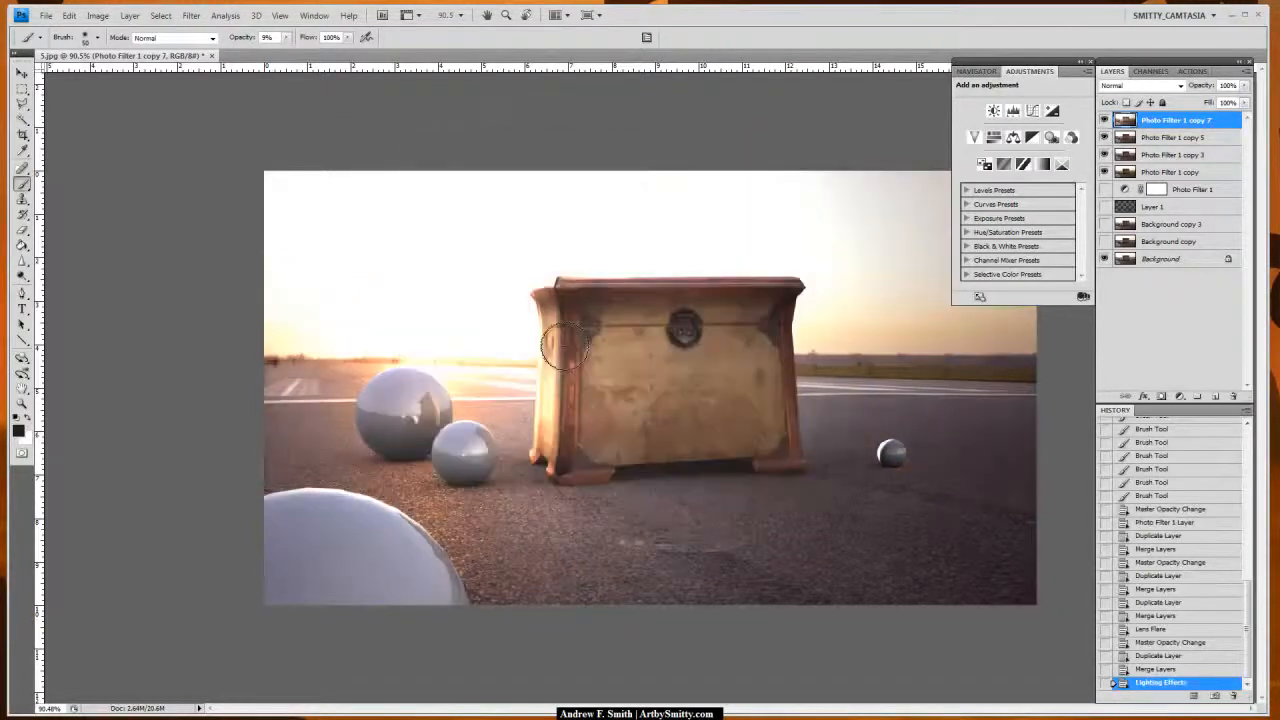
# Step: Lower the lighting effects layer's opacity to 23% and compare the image with and without it
pyautogui.moveTo(1244, 86); pyautogui.dragTo(1195, 100)
pyautogui.click(1104, 120)
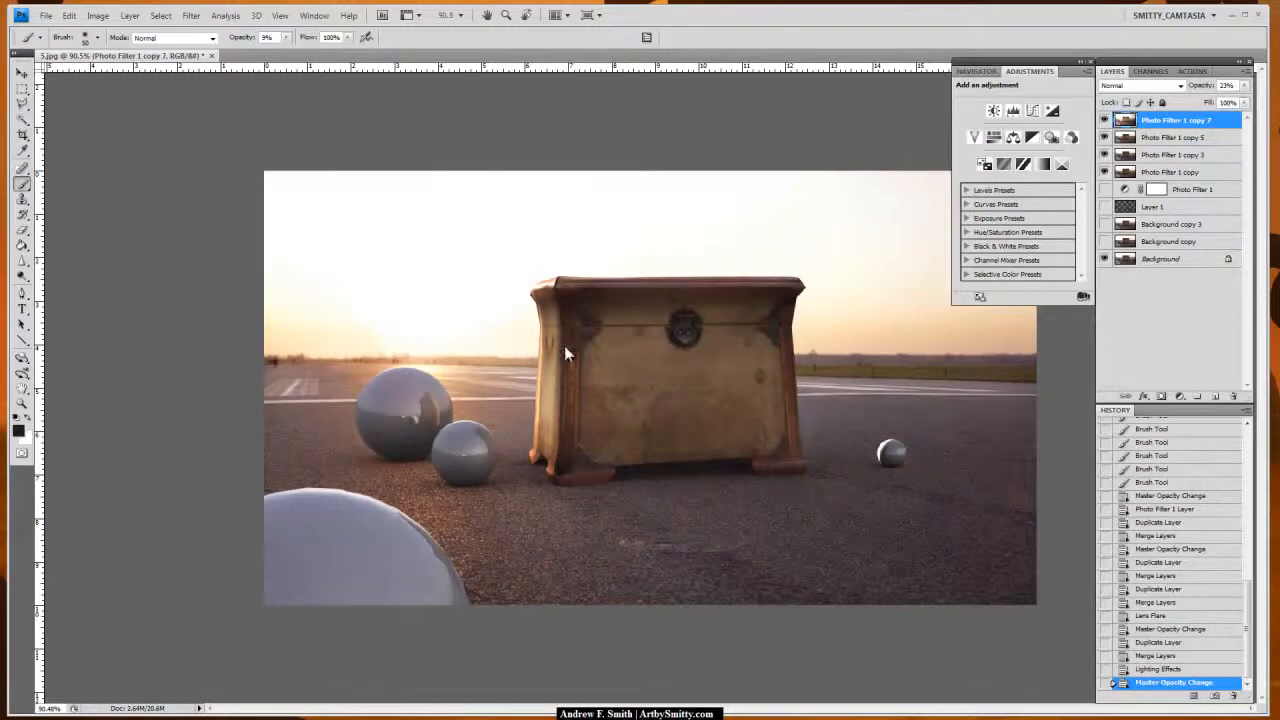
pyautogui.click(976, 71)
pyautogui.moveTo(1039, 182); pyautogui.dragTo(1040, 182)
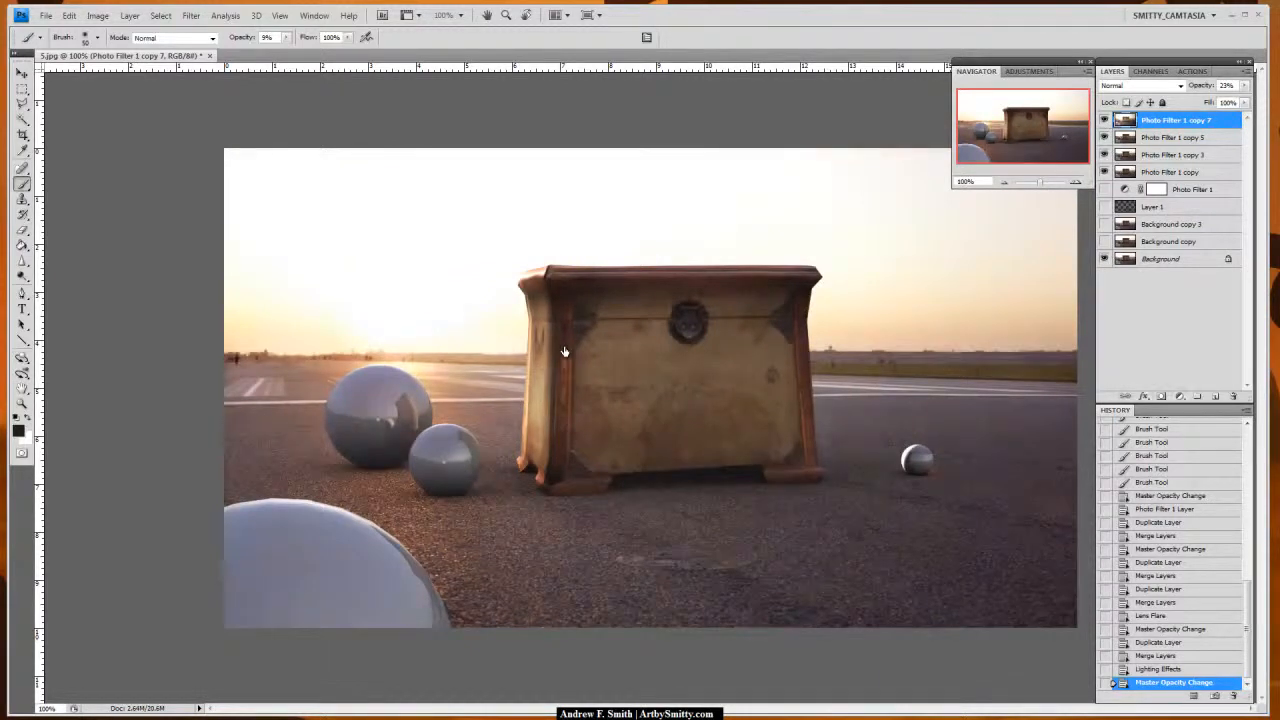
# Step: Merge duplicates of all layers into a new top layer, and toggle it against the Background to compare before and after
pyautogui.hotkey('ctrl', 'alt', 'a')
pyautogui.hotkey('ctrl', 'j')
pyautogui.hotkey('ctrl', 'e')
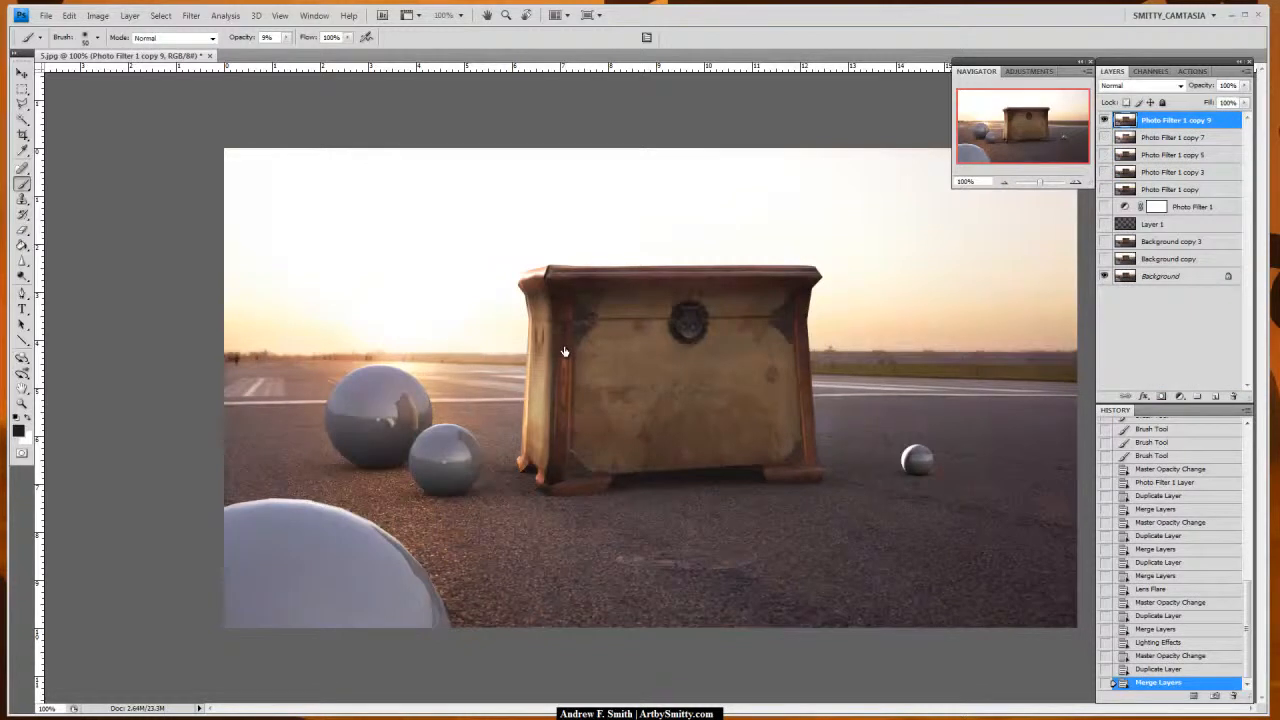
pyautogui.hotkey('ctrl', ',')
pyautogui.hotkey('ctrl', ',')
# Step: Add a slight amount of Uniform, non-monochromatic noise to the merged top layer
pyautogui.scroll(5, 565, 352)
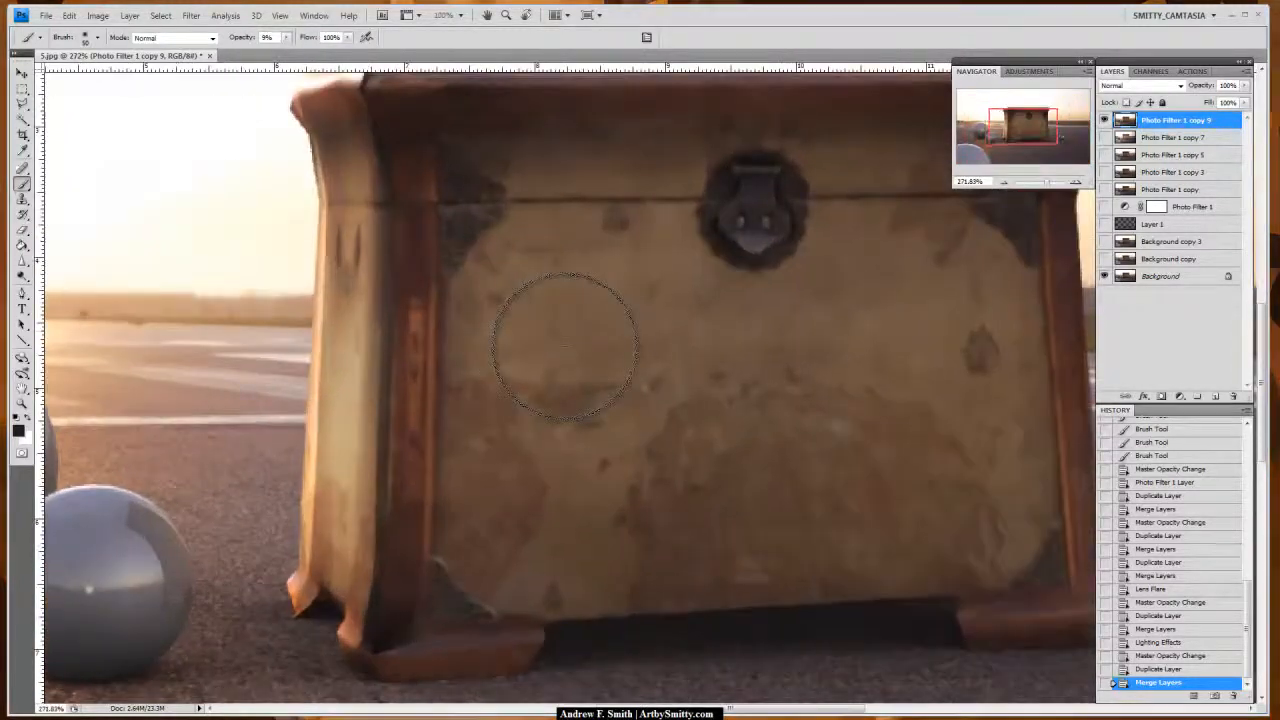
pyautogui.scroll(-3, 565, 348)
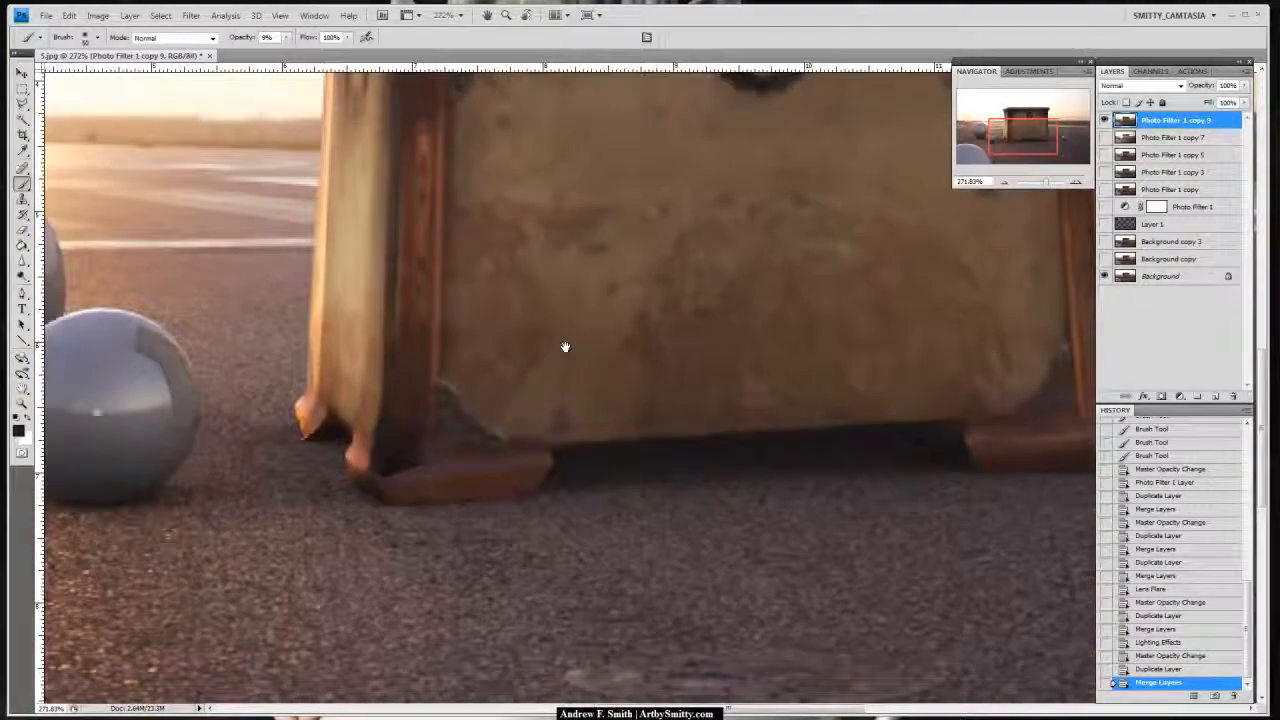
pyautogui.scroll(2, 565, 348)
pyautogui.hscroll(-1, 565, 348)
pyautogui.click(191, 16)
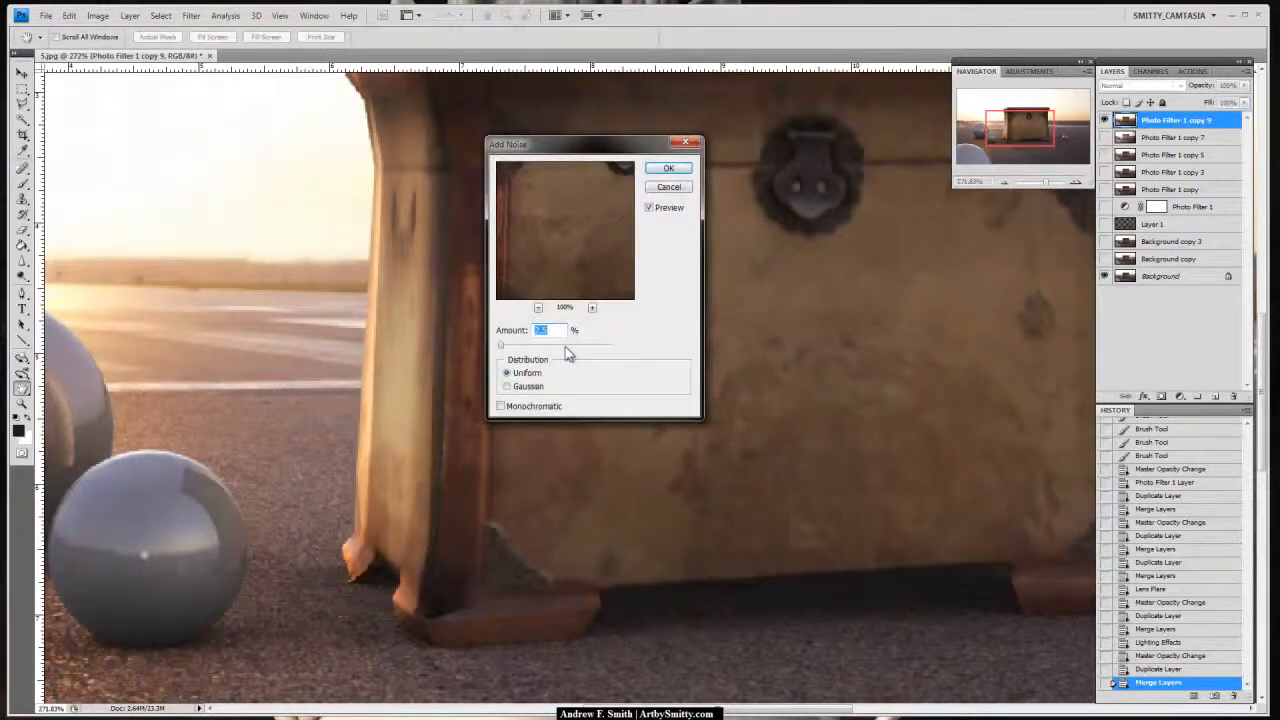
pyautogui.moveTo(501, 345); pyautogui.dragTo(502, 345)
pyautogui.press('Return')
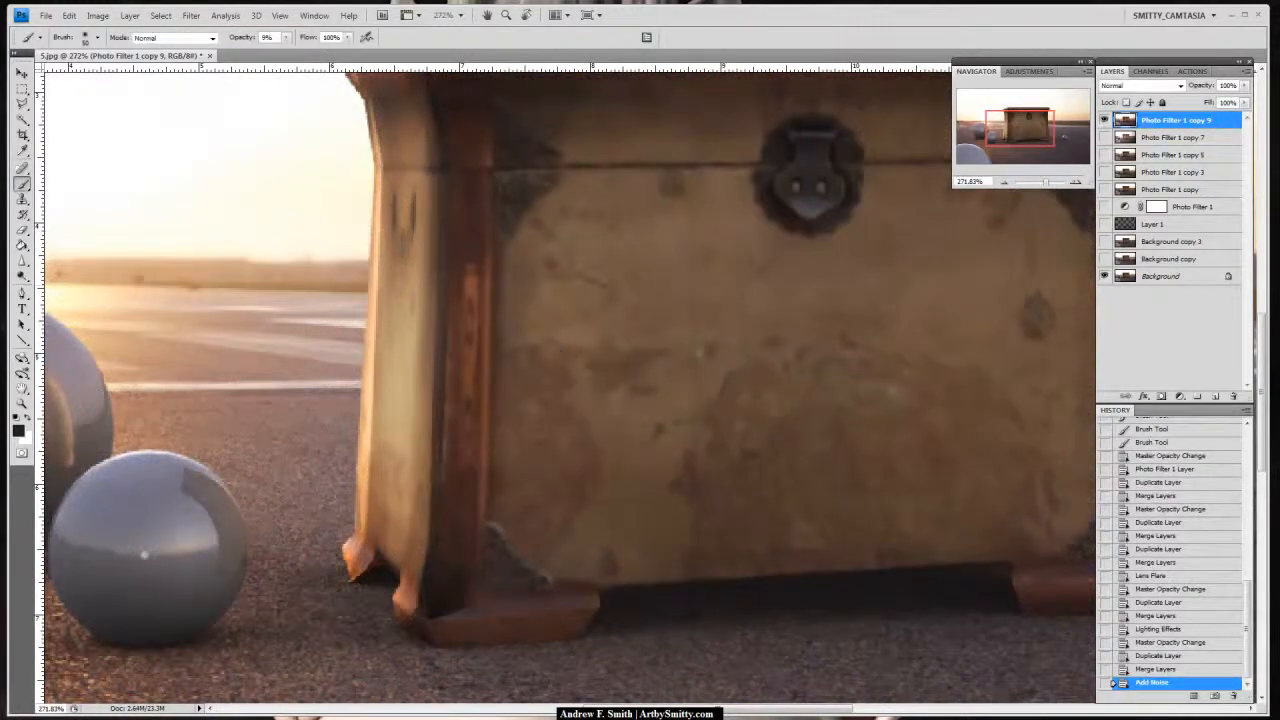
# Step: Examine the noise and the overall composite on the chest, spheres and ground, both close up and at full view
pyautogui.keyDown('alt'); pyautogui.scroll(3, 565, 354); pyautogui.keyUp('alt')
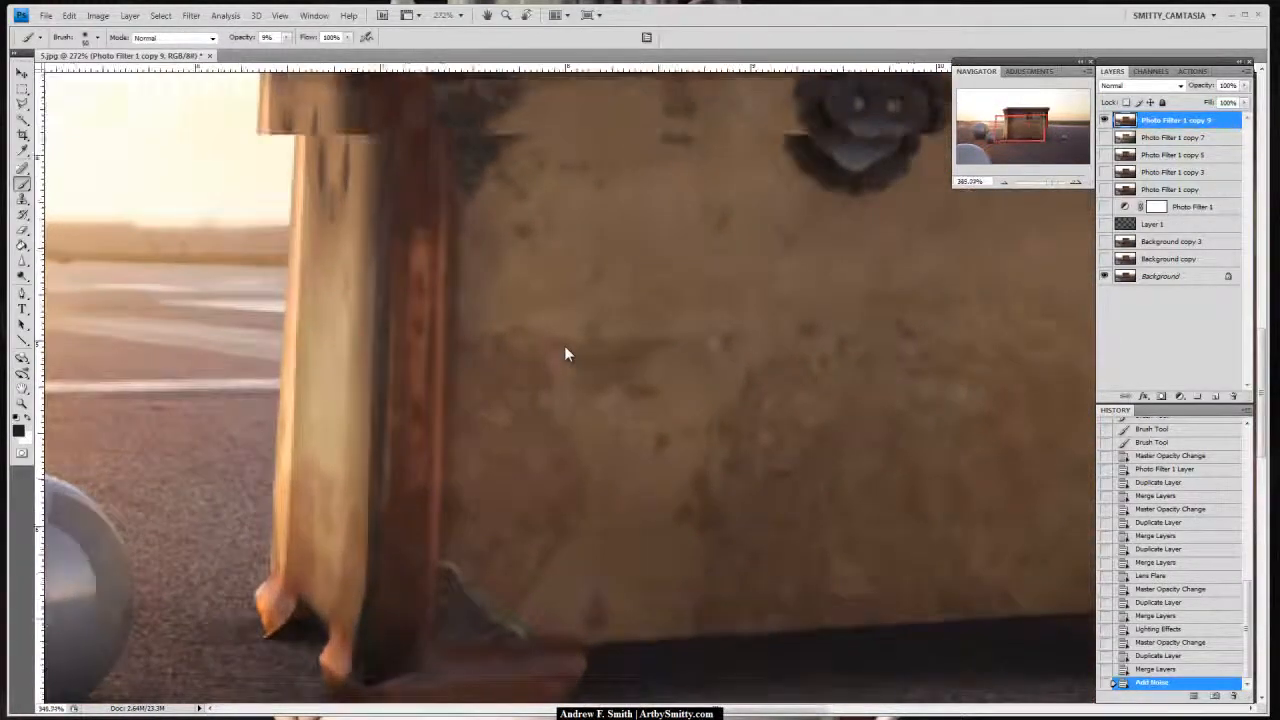
pyautogui.keyDown('alt'); pyautogui.scroll(5, 565, 354); pyautogui.keyUp('alt')
pyautogui.keyDown('alt'); pyautogui.scroll(-8, 565, 354); pyautogui.keyUp('alt')
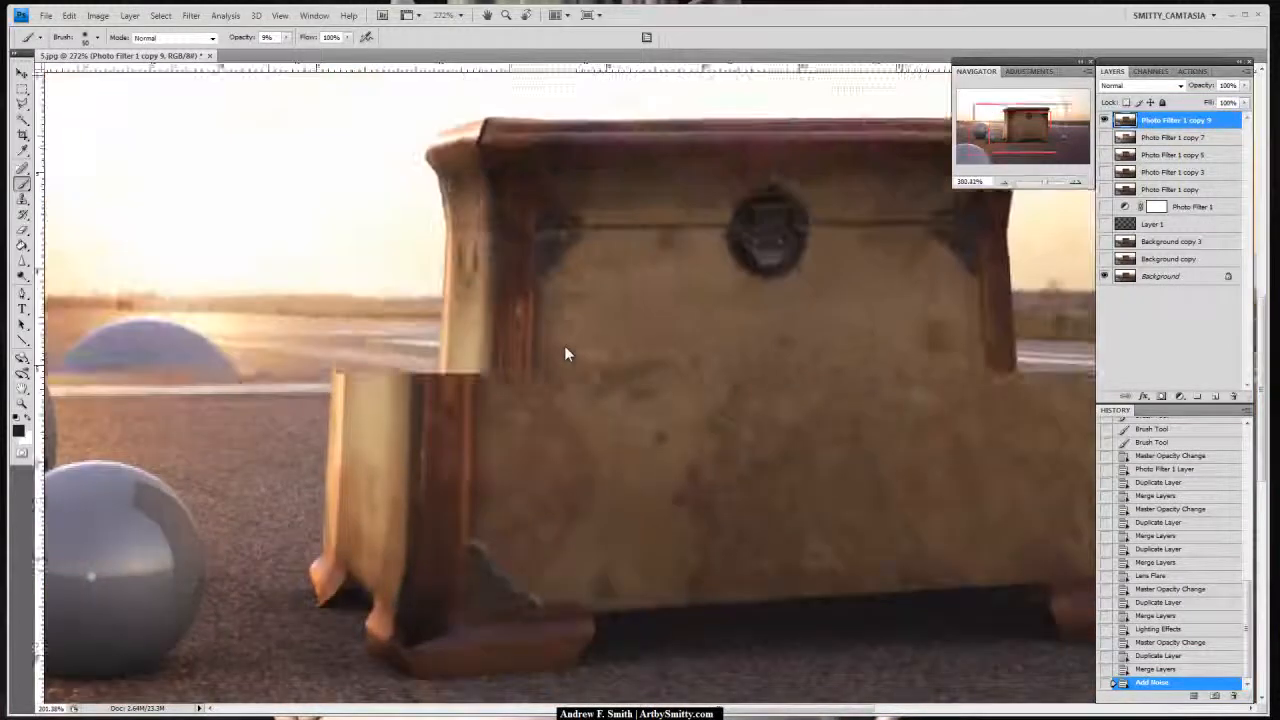
pyautogui.keyDown('alt'); pyautogui.scroll(-3, 565, 354); pyautogui.keyUp('alt')
pyautogui.keyDown('alt'); pyautogui.scroll(2, 565, 350); pyautogui.keyUp('alt')
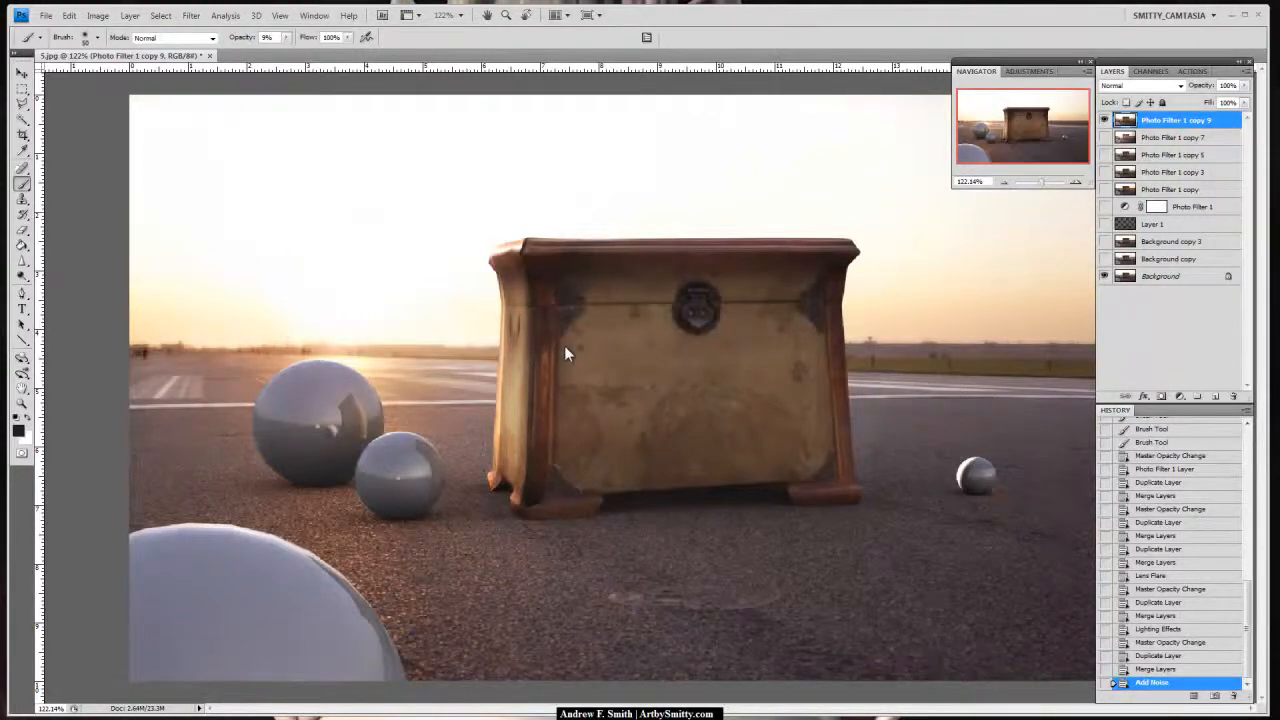
pyautogui.keyDown('alt'); pyautogui.scroll(3, 565, 354); pyautogui.keyUp('alt')
pyautogui.keyDown('alt'); pyautogui.scroll(-4, 565, 354); pyautogui.keyUp('alt')
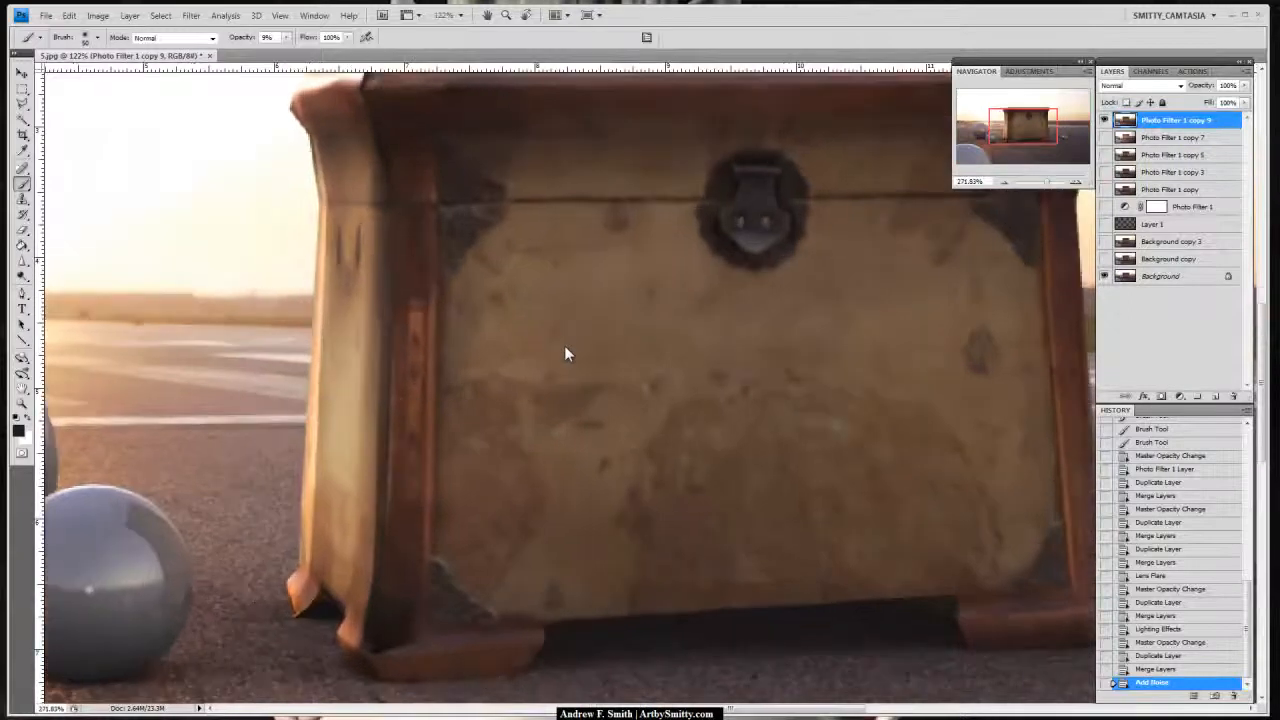
pyautogui.keyDown('alt'); pyautogui.scroll(1, 565, 354); pyautogui.keyUp('alt')
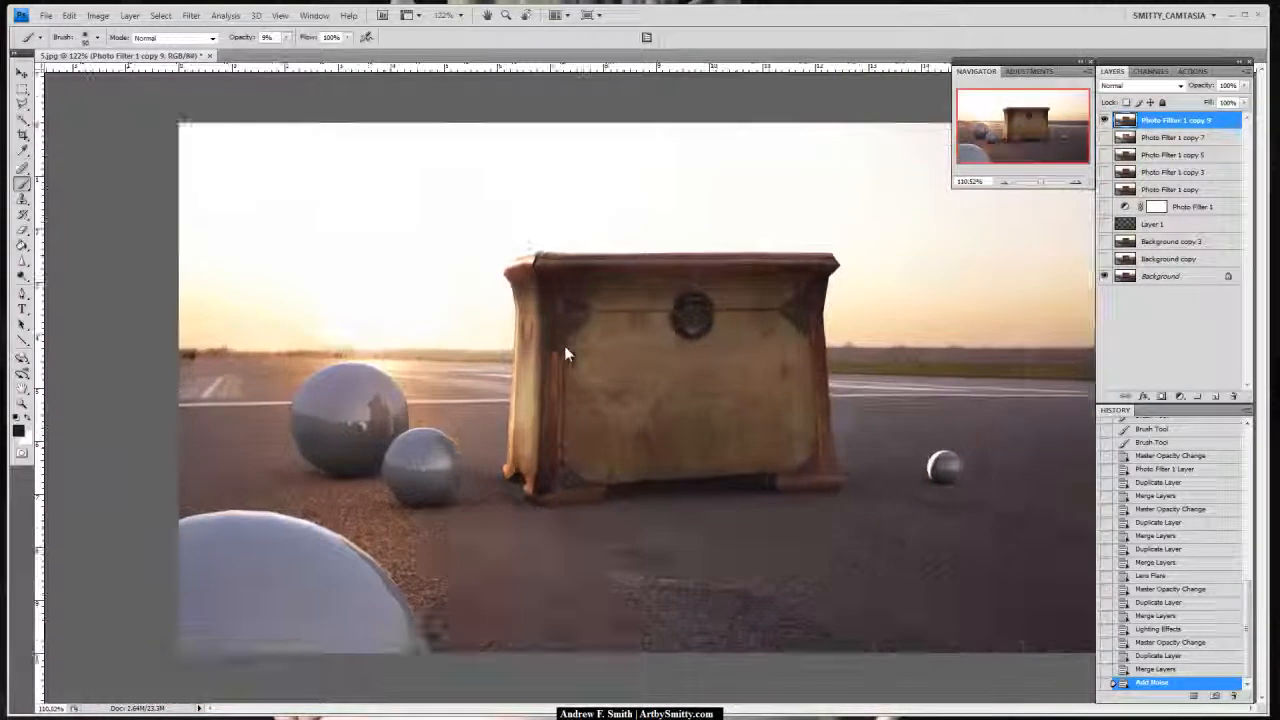
pyautogui.keyDown('alt'); pyautogui.scroll(-1, 565, 354); pyautogui.keyUp('alt')
pyautogui.keyDown('alt'); pyautogui.scroll(1, 565, 354); pyautogui.keyUp('alt')
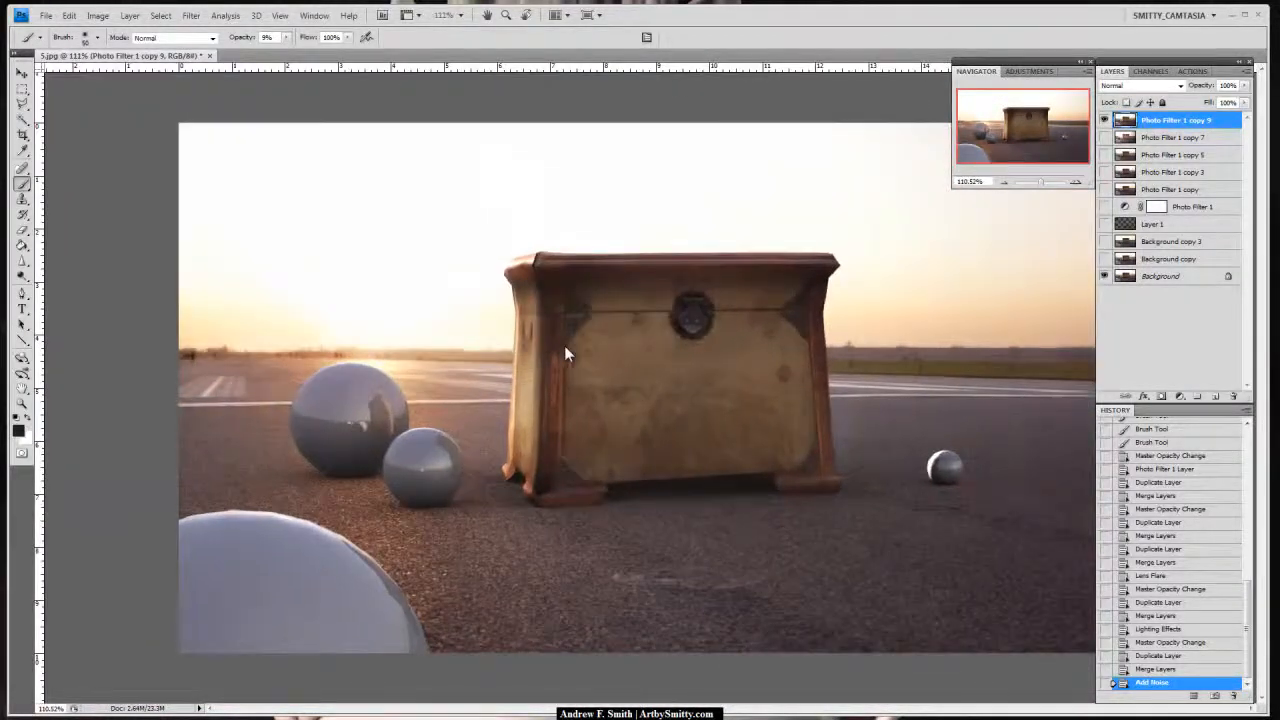
pyautogui.keyDown('alt'); pyautogui.scroll(-2, 565, 354); pyautogui.keyUp('alt')
pyautogui.keyDown('alt'); pyautogui.scroll(2, 565, 354); pyautogui.keyUp('alt')
# Step: Switch to the HDR folder in File Explorer, open the Final2 image to examine the finished reference, and close it
pyautogui.hotkey('alt', 'Tab')
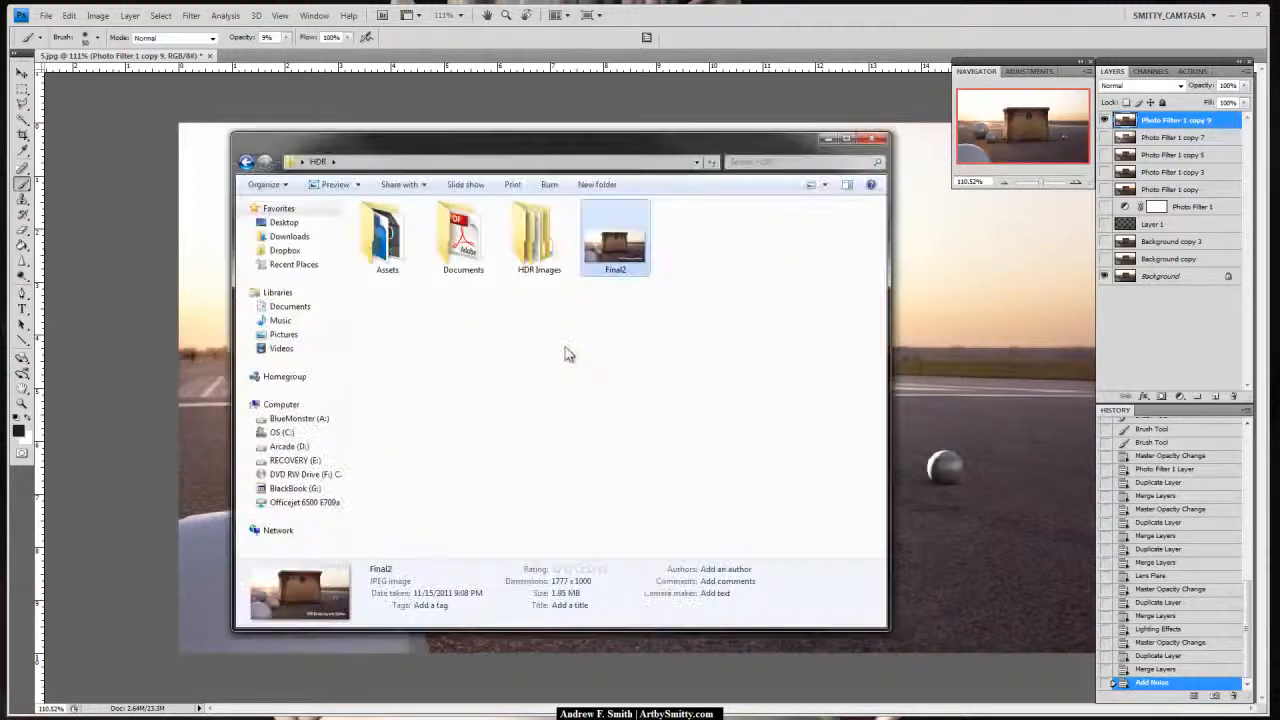
pyautogui.press('Return')
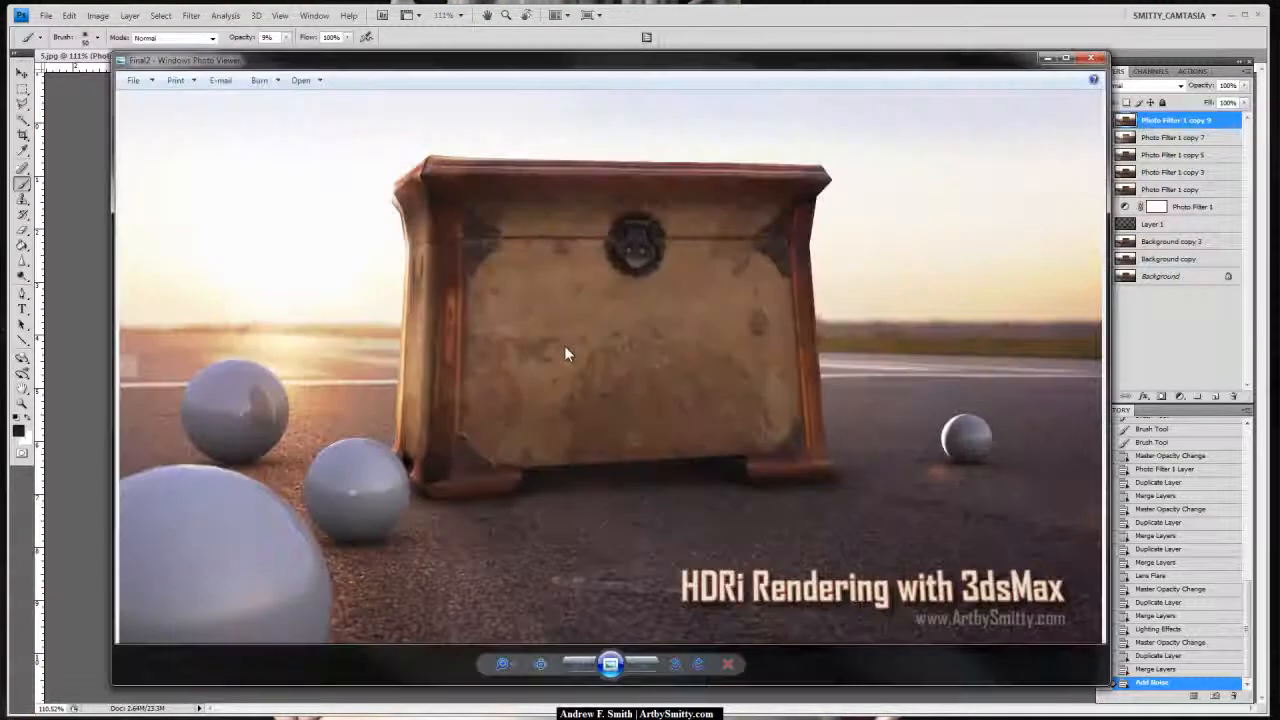
pyautogui.scroll(2, 565, 353)
pyautogui.scroll(-2, 565, 353)
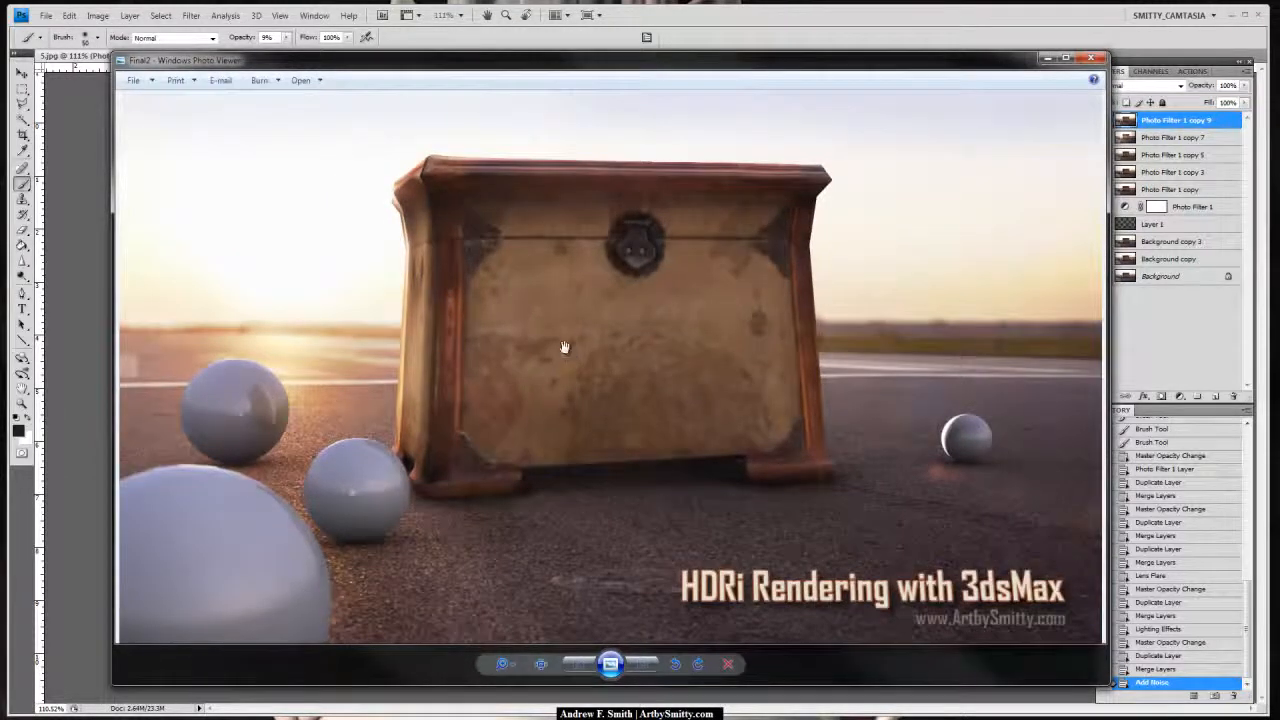
pyautogui.scroll(2, 565, 353)
pyautogui.scroll(-2, 565, 353)
pyautogui.scroll(2, 565, 353)
pyautogui.scroll(-2, 565, 353)
pyautogui.hotkey('alt', 'F4')
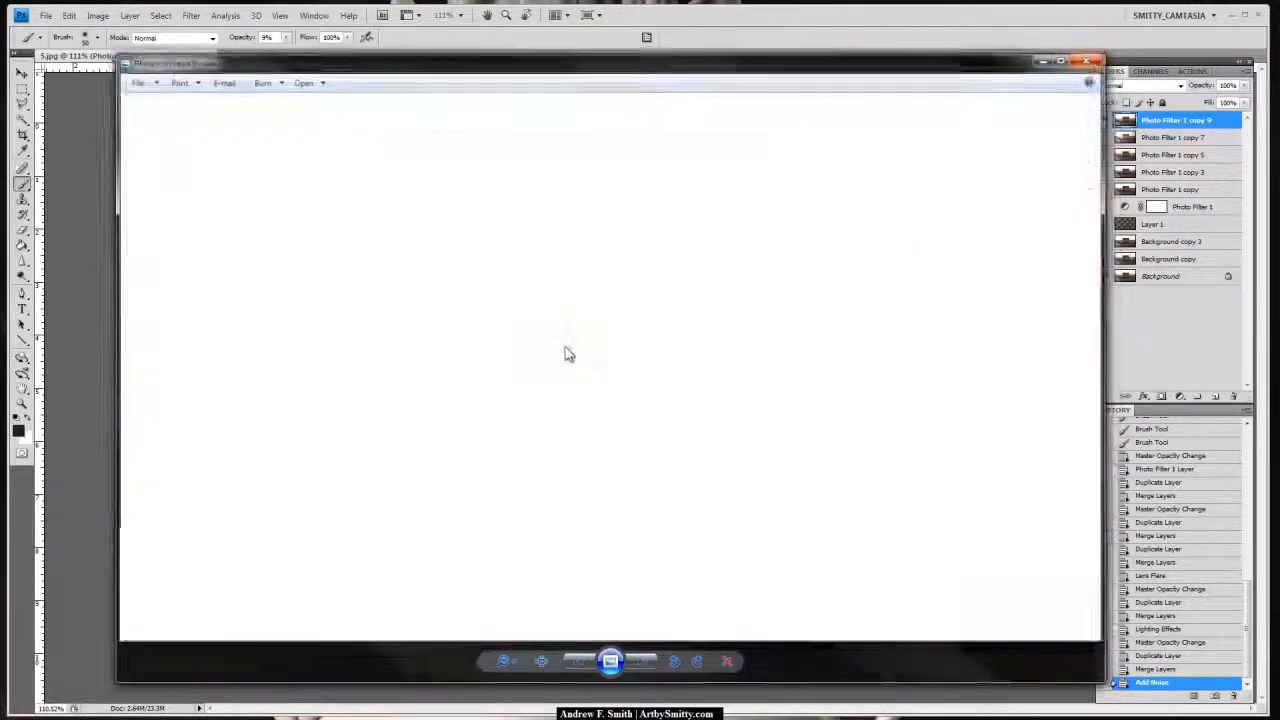
pyautogui.hotkey('alt', 'F4')
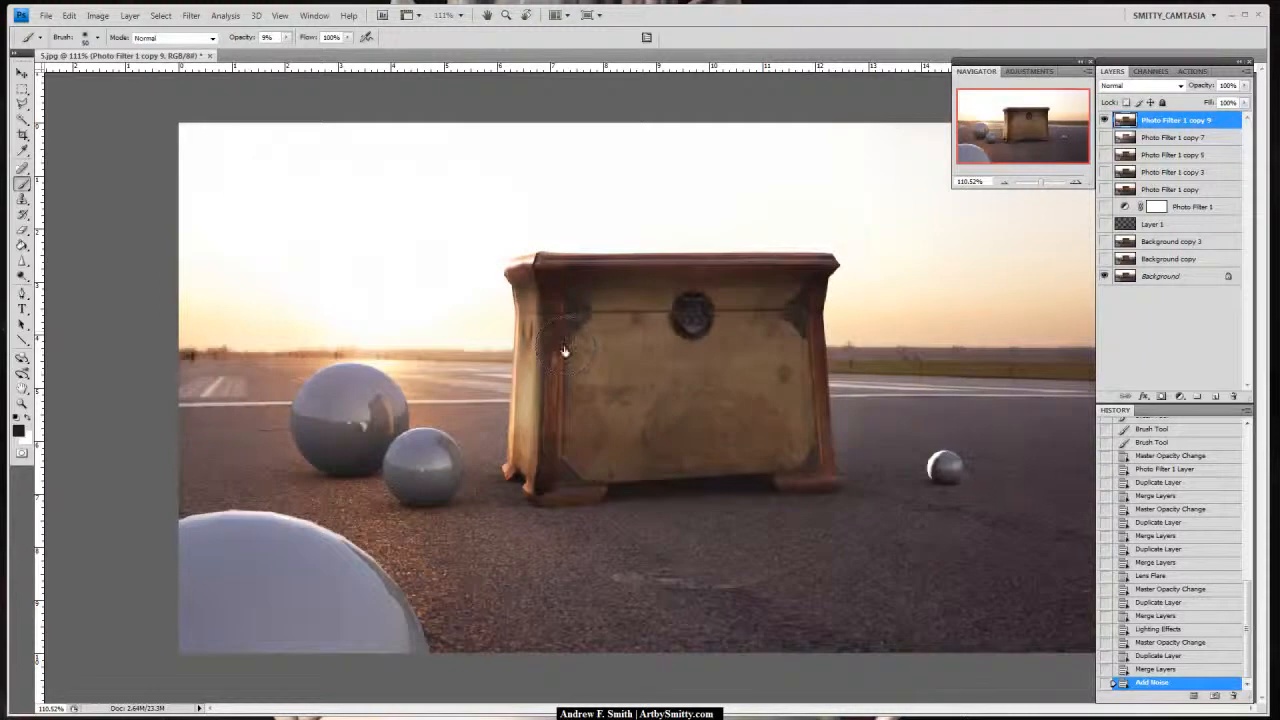
# Step: Save the finished composite to the Desktop as a JPEG named 6, accepting the default JPEG options
pyautogui.scroll(-2, 567, 353)
pyautogui.scroll(1, 565, 353)
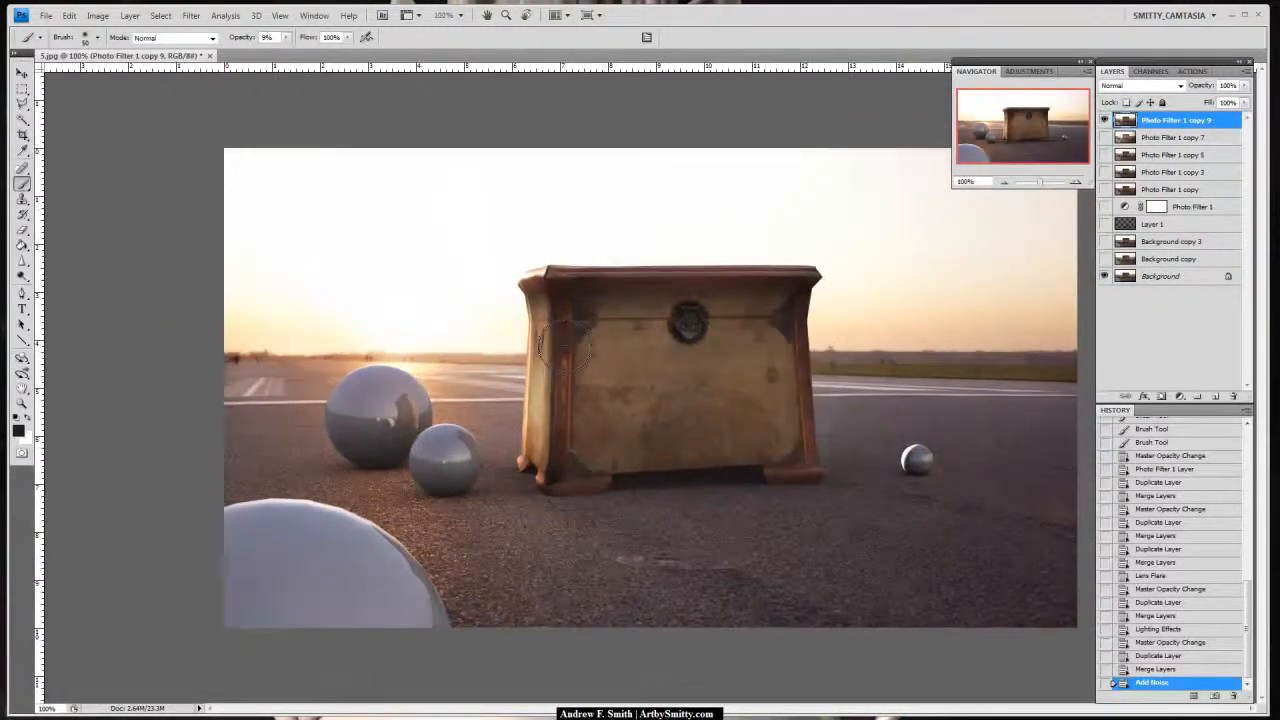
pyautogui.hotkey('ctrl', 'shift', 's')
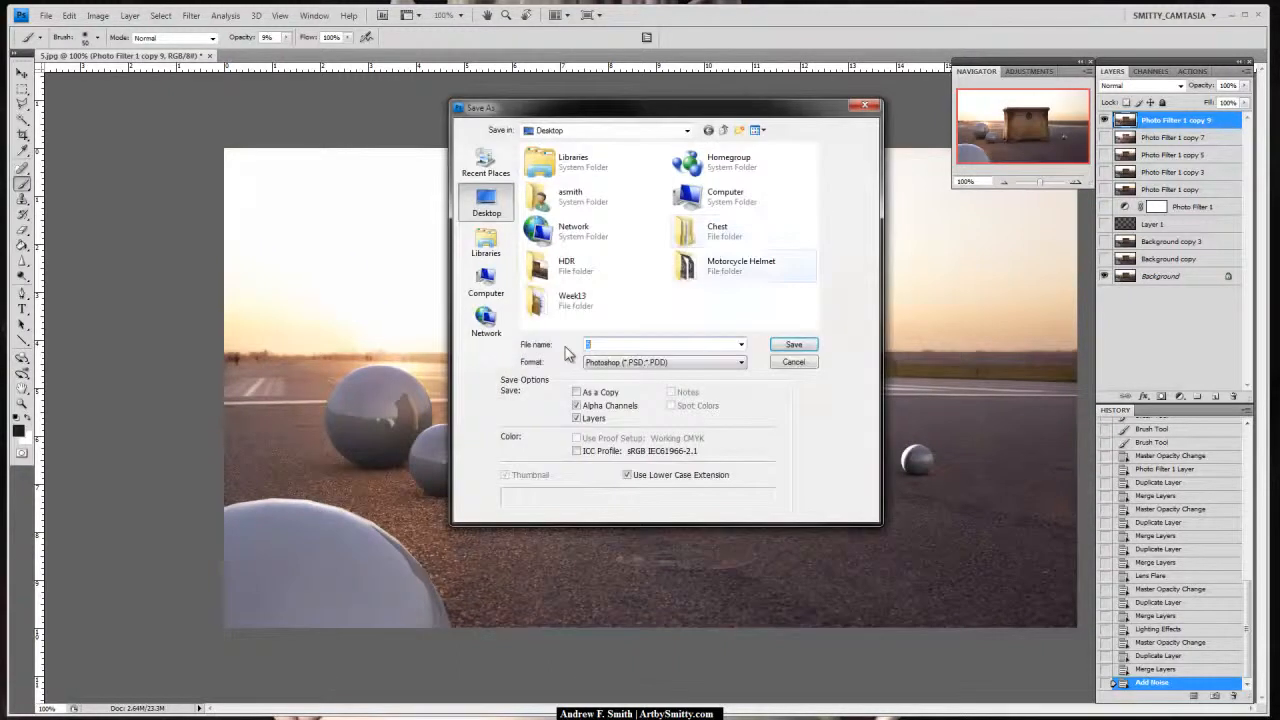
pyautogui.write('6')
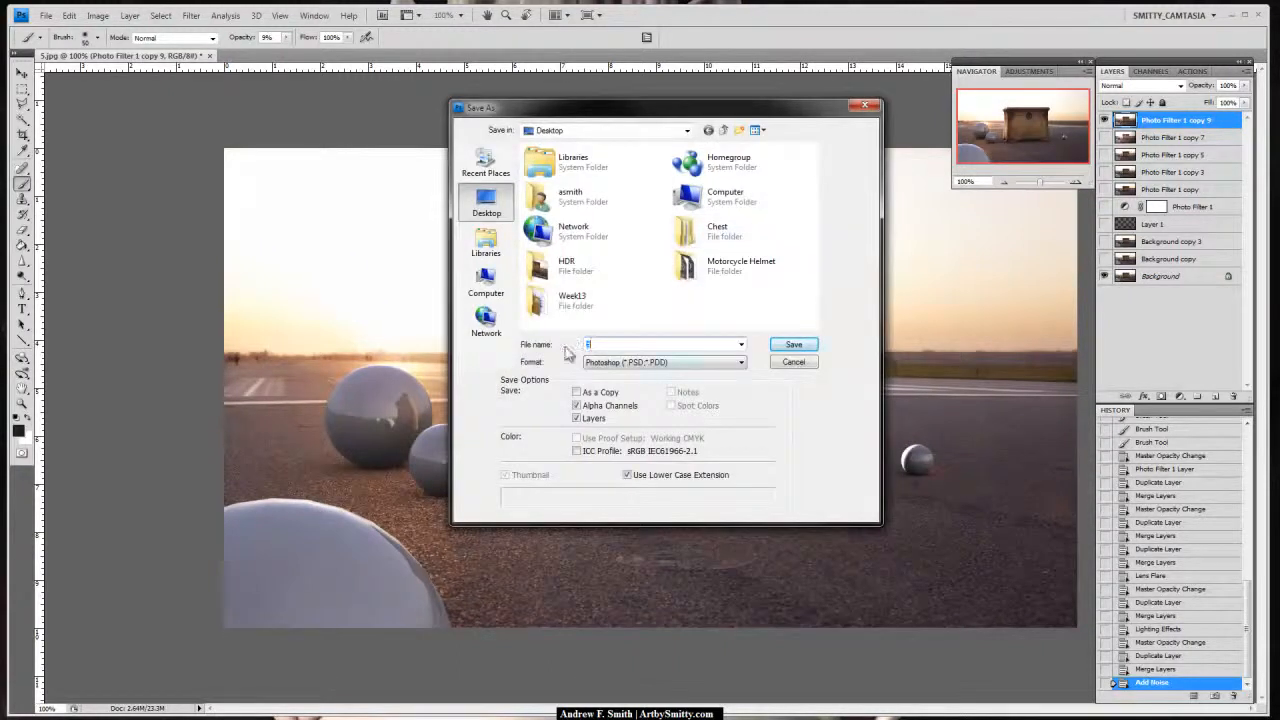
pyautogui.press('Tab')
pyautogui.press('Down')
pyautogui.press('Down')
pyautogui.press('Down')
pyautogui.press('Down')
pyautogui.press('Down')
pyautogui.press('Down')
pyautogui.press('Down')
pyautogui.press('Down')
pyautogui.press('Down')
pyautogui.press('Down')
pyautogui.press('Down')
pyautogui.press('Down')
pyautogui.press('Up')
pyautogui.press('Return')
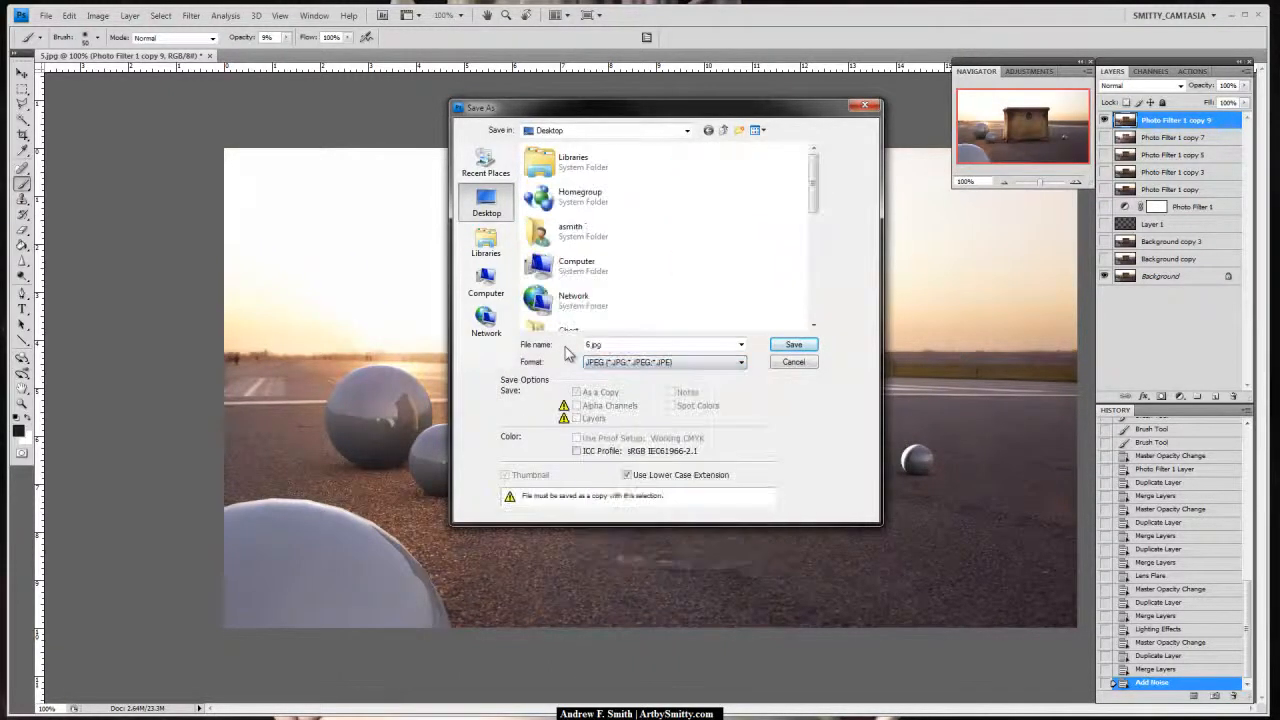
pyautogui.press('Return')
pyautogui.press('Return')
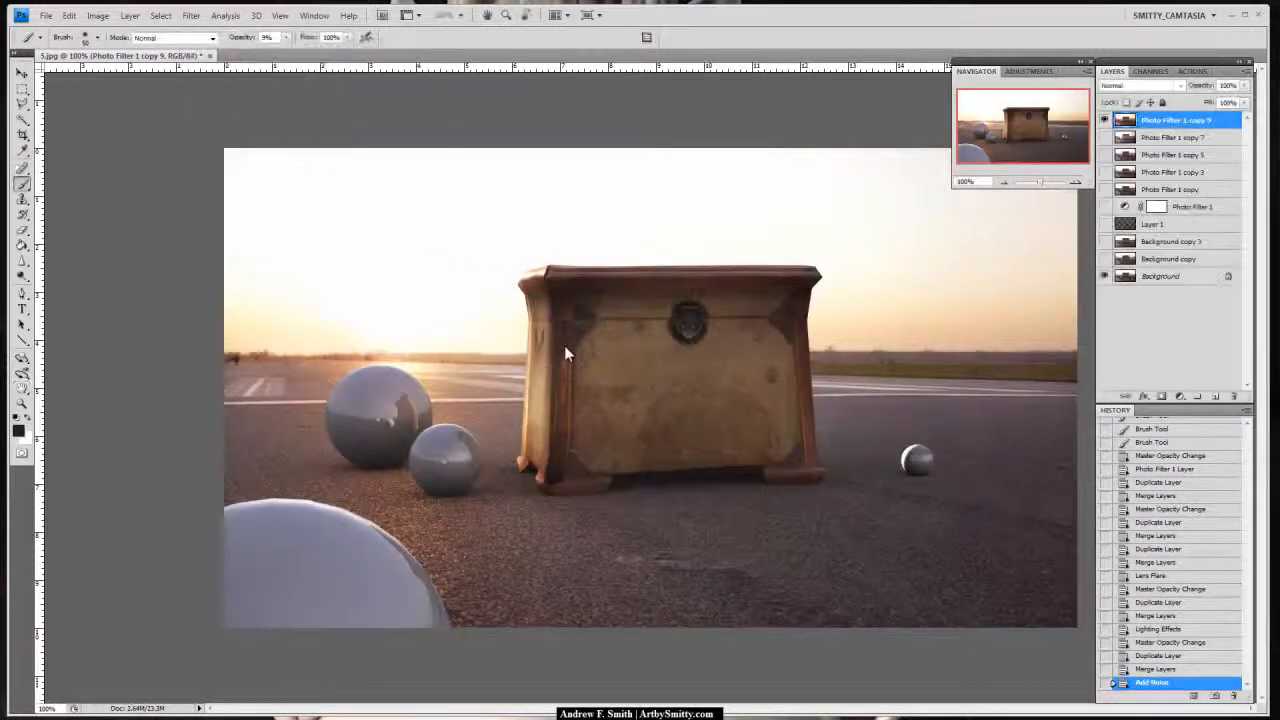
# Step: Switch to Windows Photo Viewer, flip between the initial chest render 1 and the final composite 6 to compare them, and close the viewer
pyautogui.hotkey('alt', 'Tab')
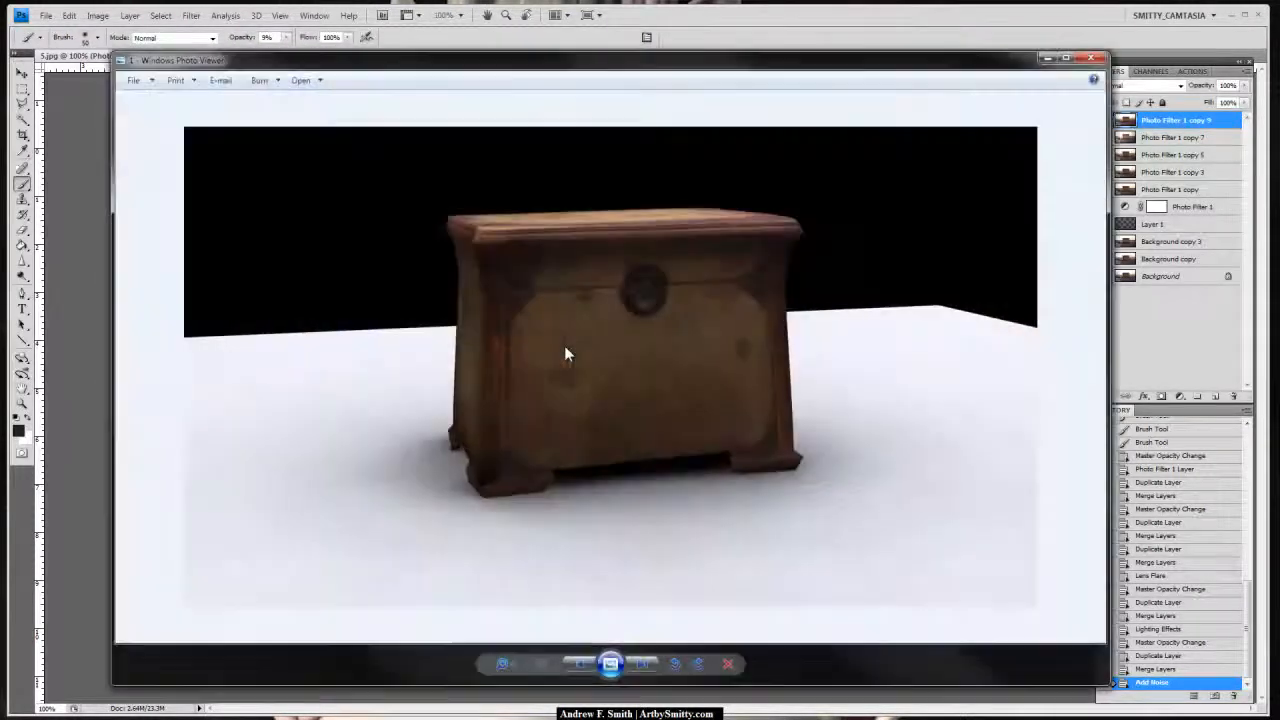
pyautogui.press('Left')
pyautogui.press('Right')
pyautogui.press('Left')
pyautogui.press('Right')
pyautogui.press('Left')
pyautogui.press('Right')
pyautogui.press('Left')
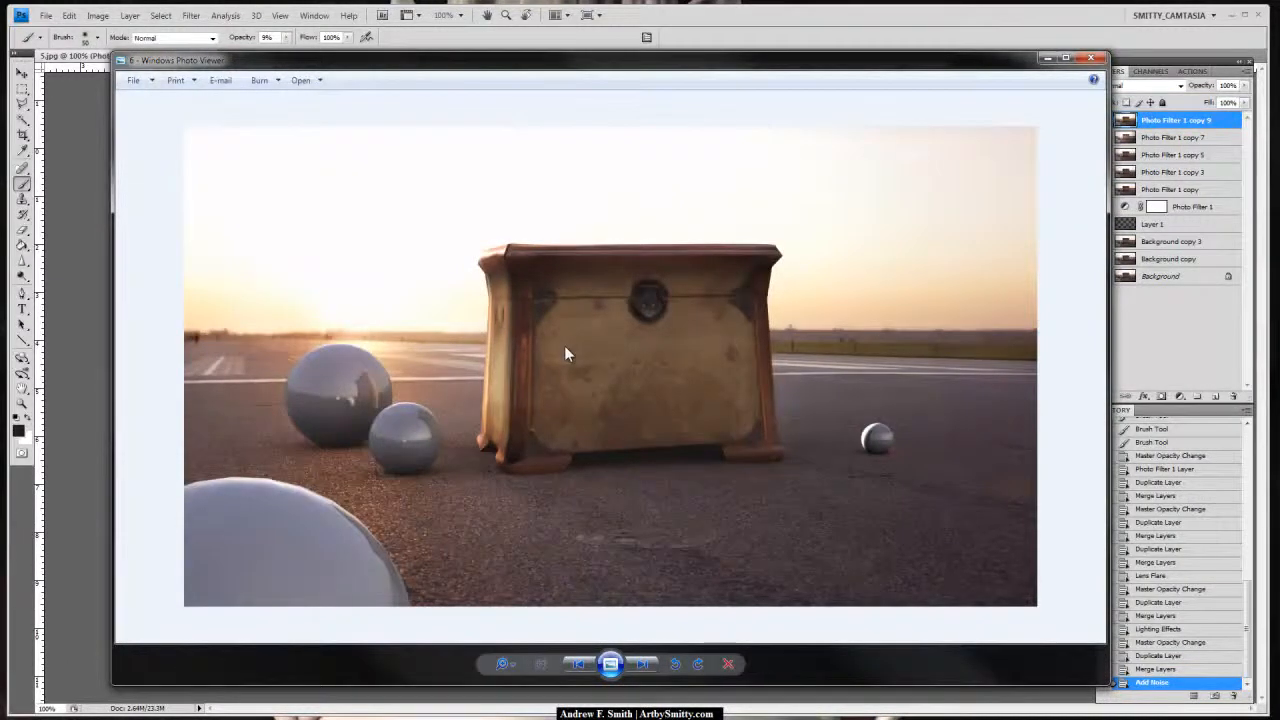
pyautogui.hotkey('alt', 'F4')
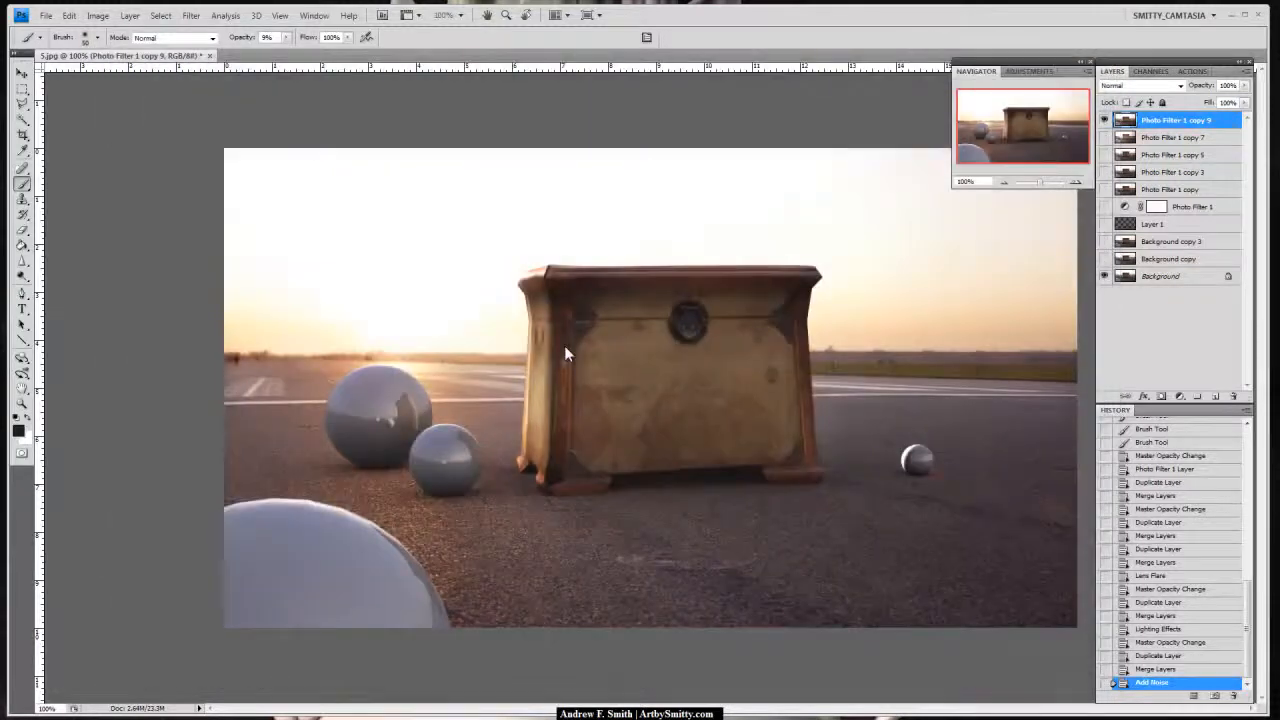
pyautogui.scroll(1, 565, 350)
pyautogui.scroll(-7, 565, 350)
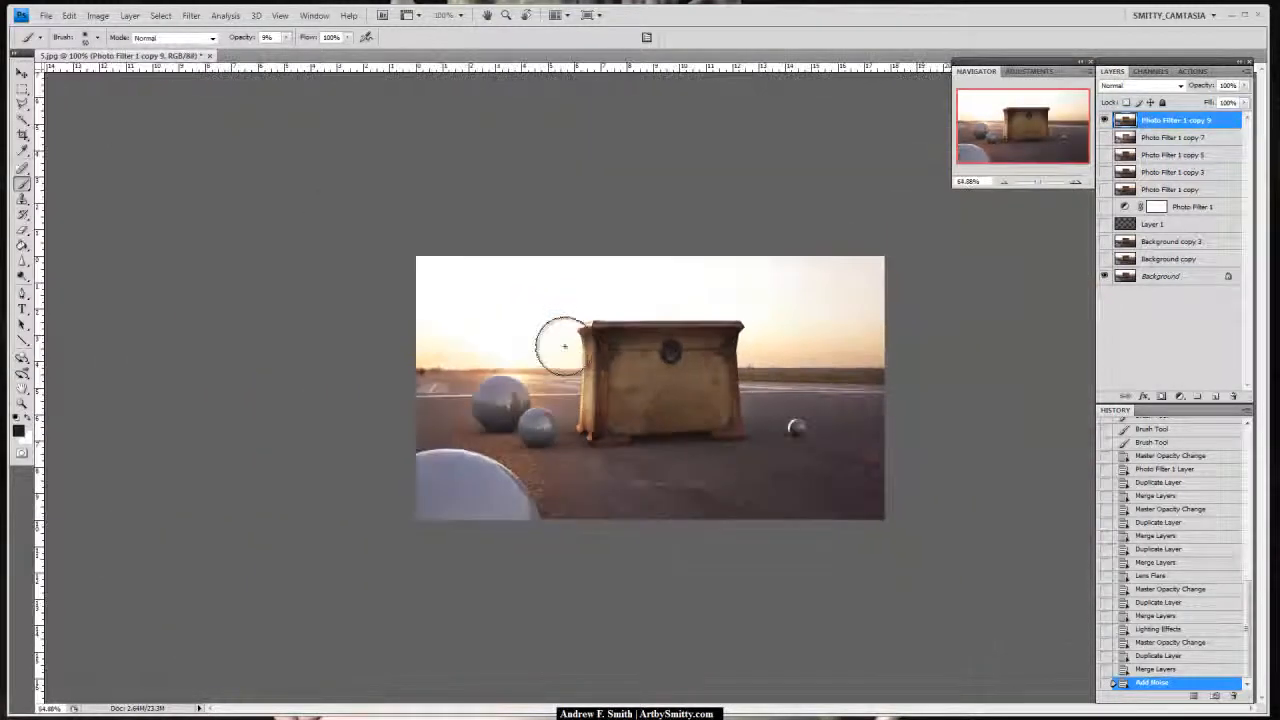
pyautogui.scroll(7, 565, 350)
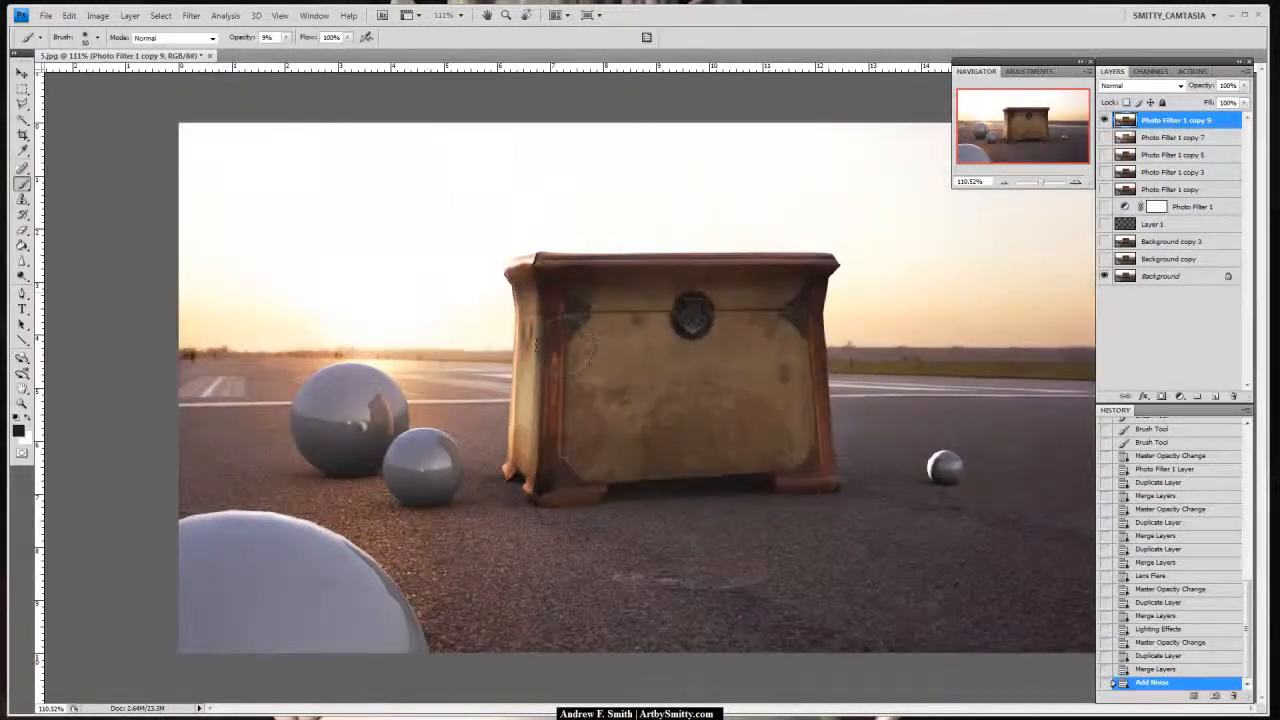